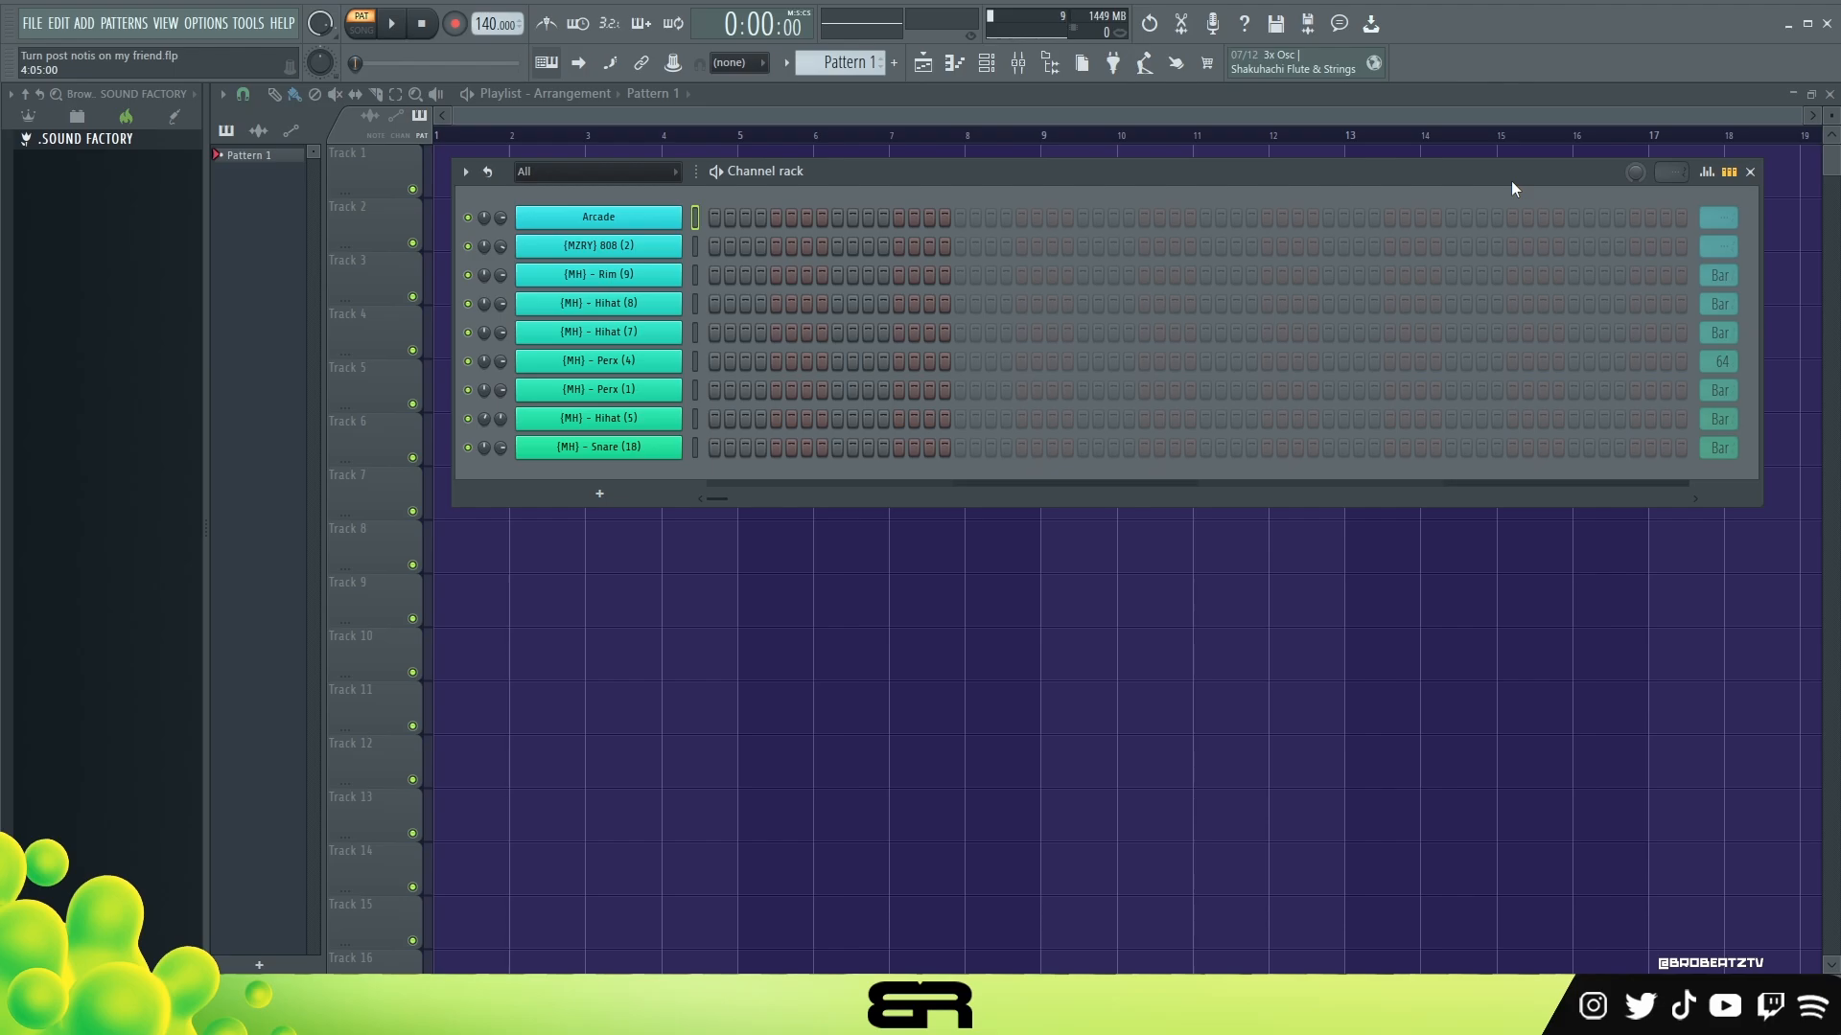
# Open the Arcade instrument from the Channel rack
pyautogui.moveTo(1228, 189); pyautogui.dragTo(1235, 182)
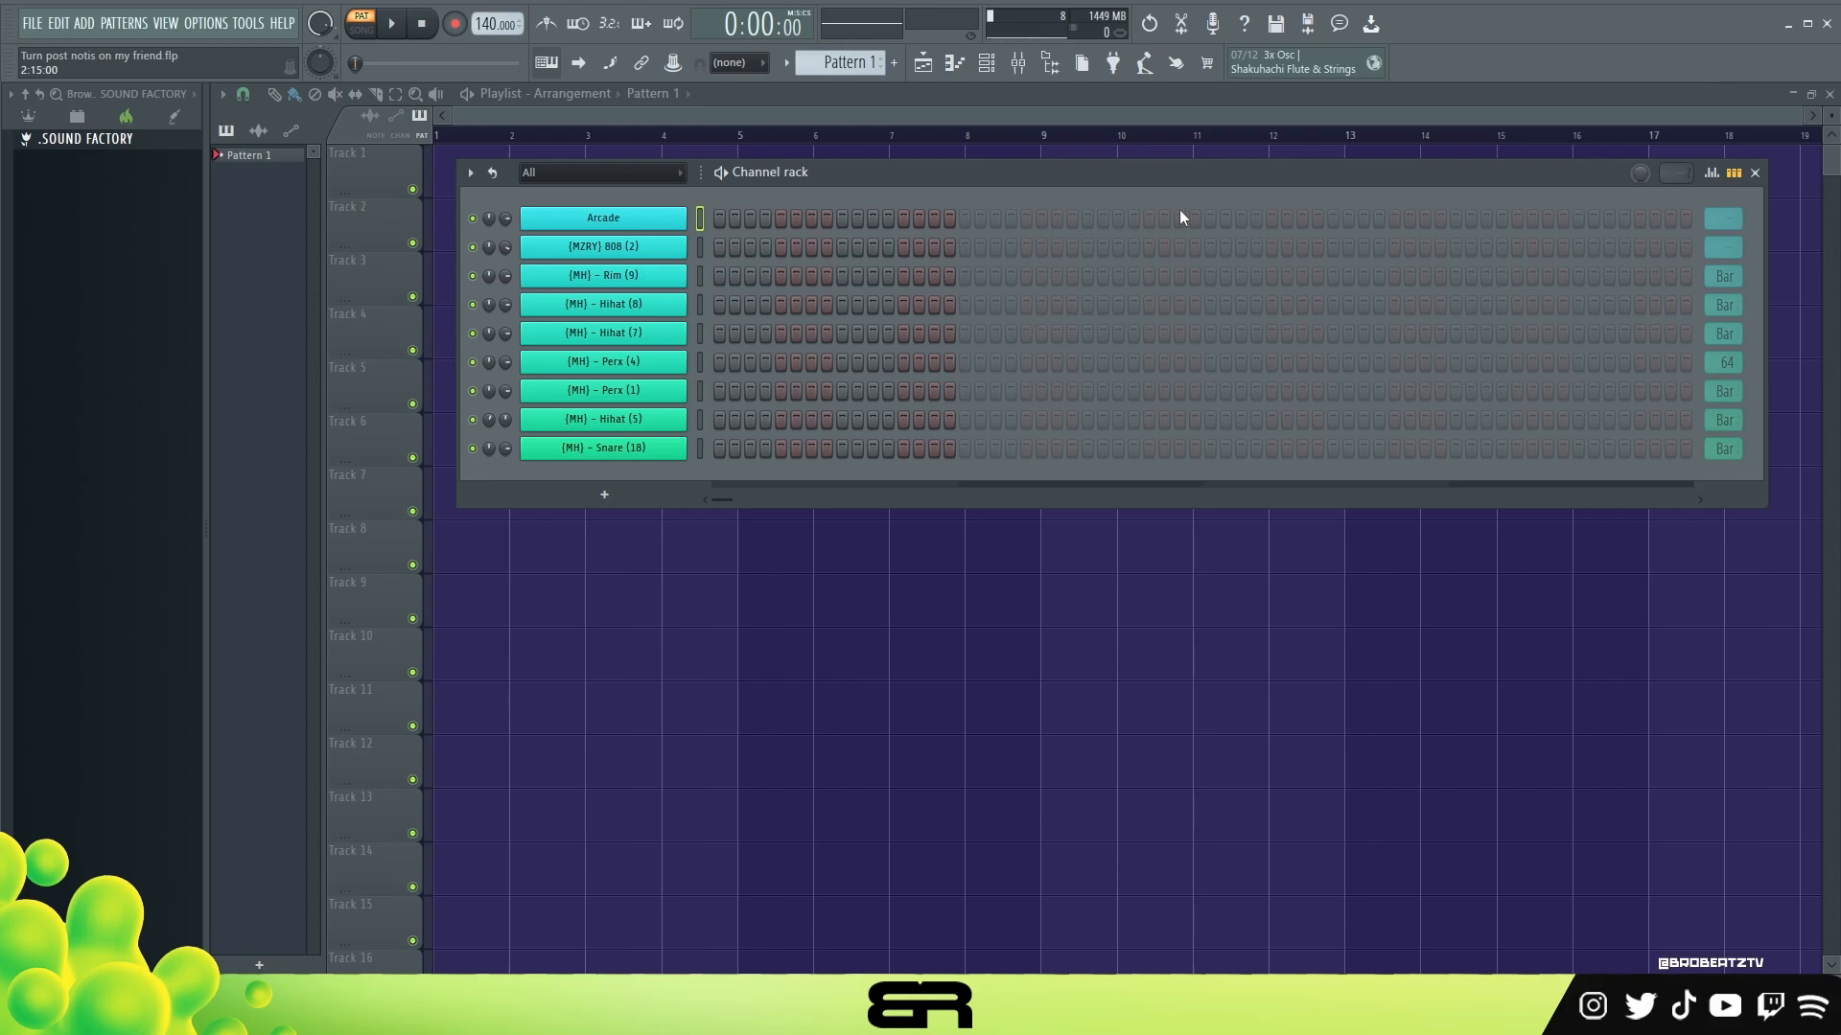
pyautogui.click(656, 226)
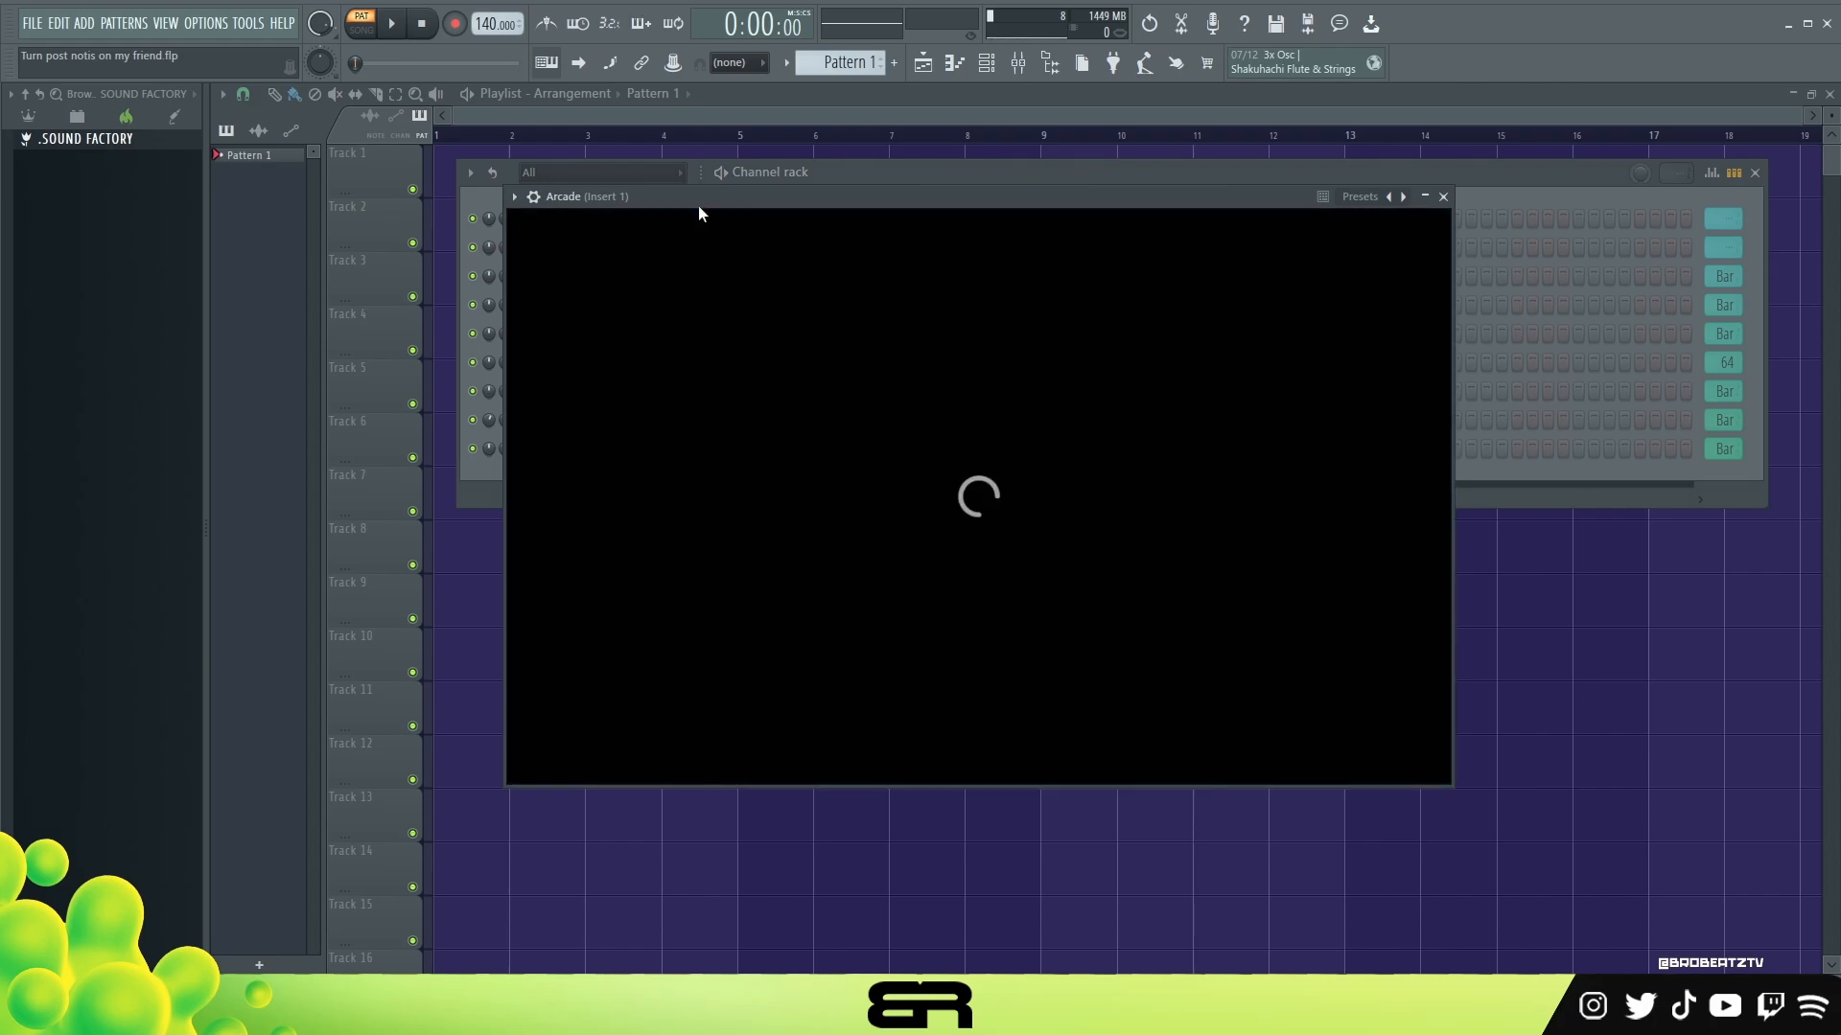
pyautogui.moveTo(713, 198); pyautogui.dragTo(715, 184)
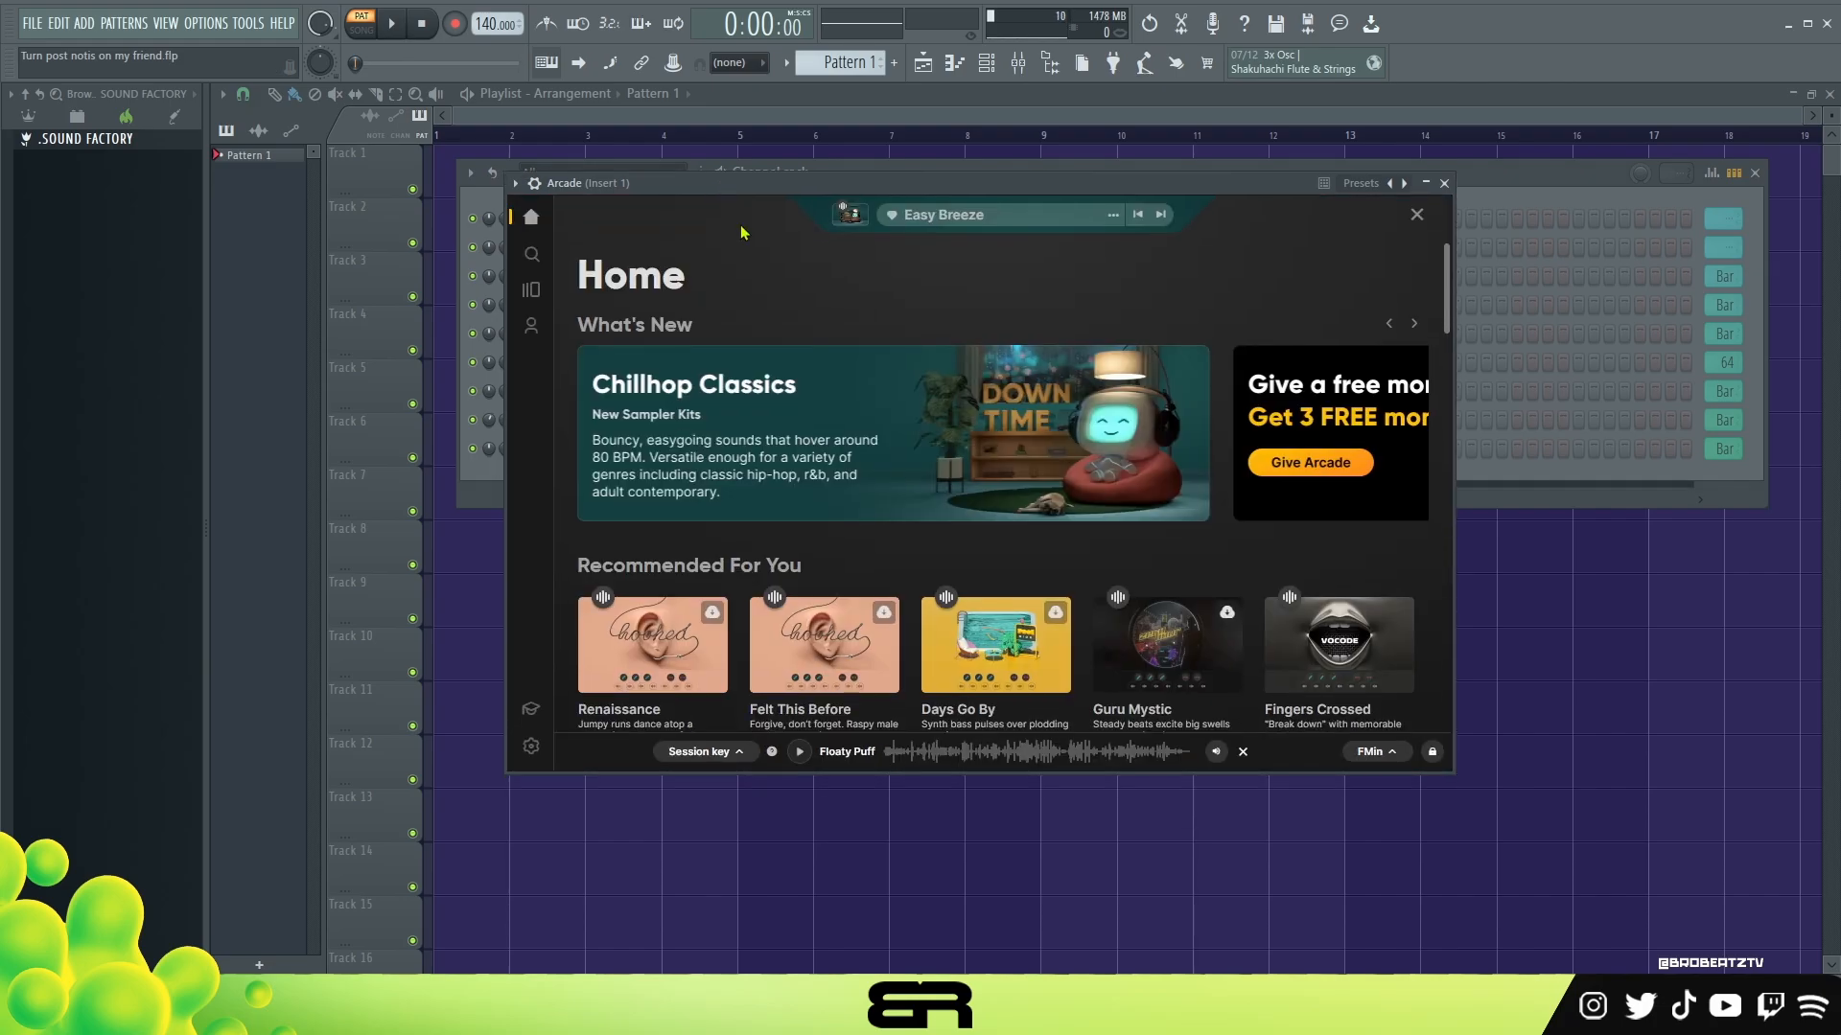
# Browse Arcade's Home page and preview the Floaty Puff and Recollection kits
pyautogui.scroll(-3, 726, 388)
pyautogui.moveTo(968, 525)
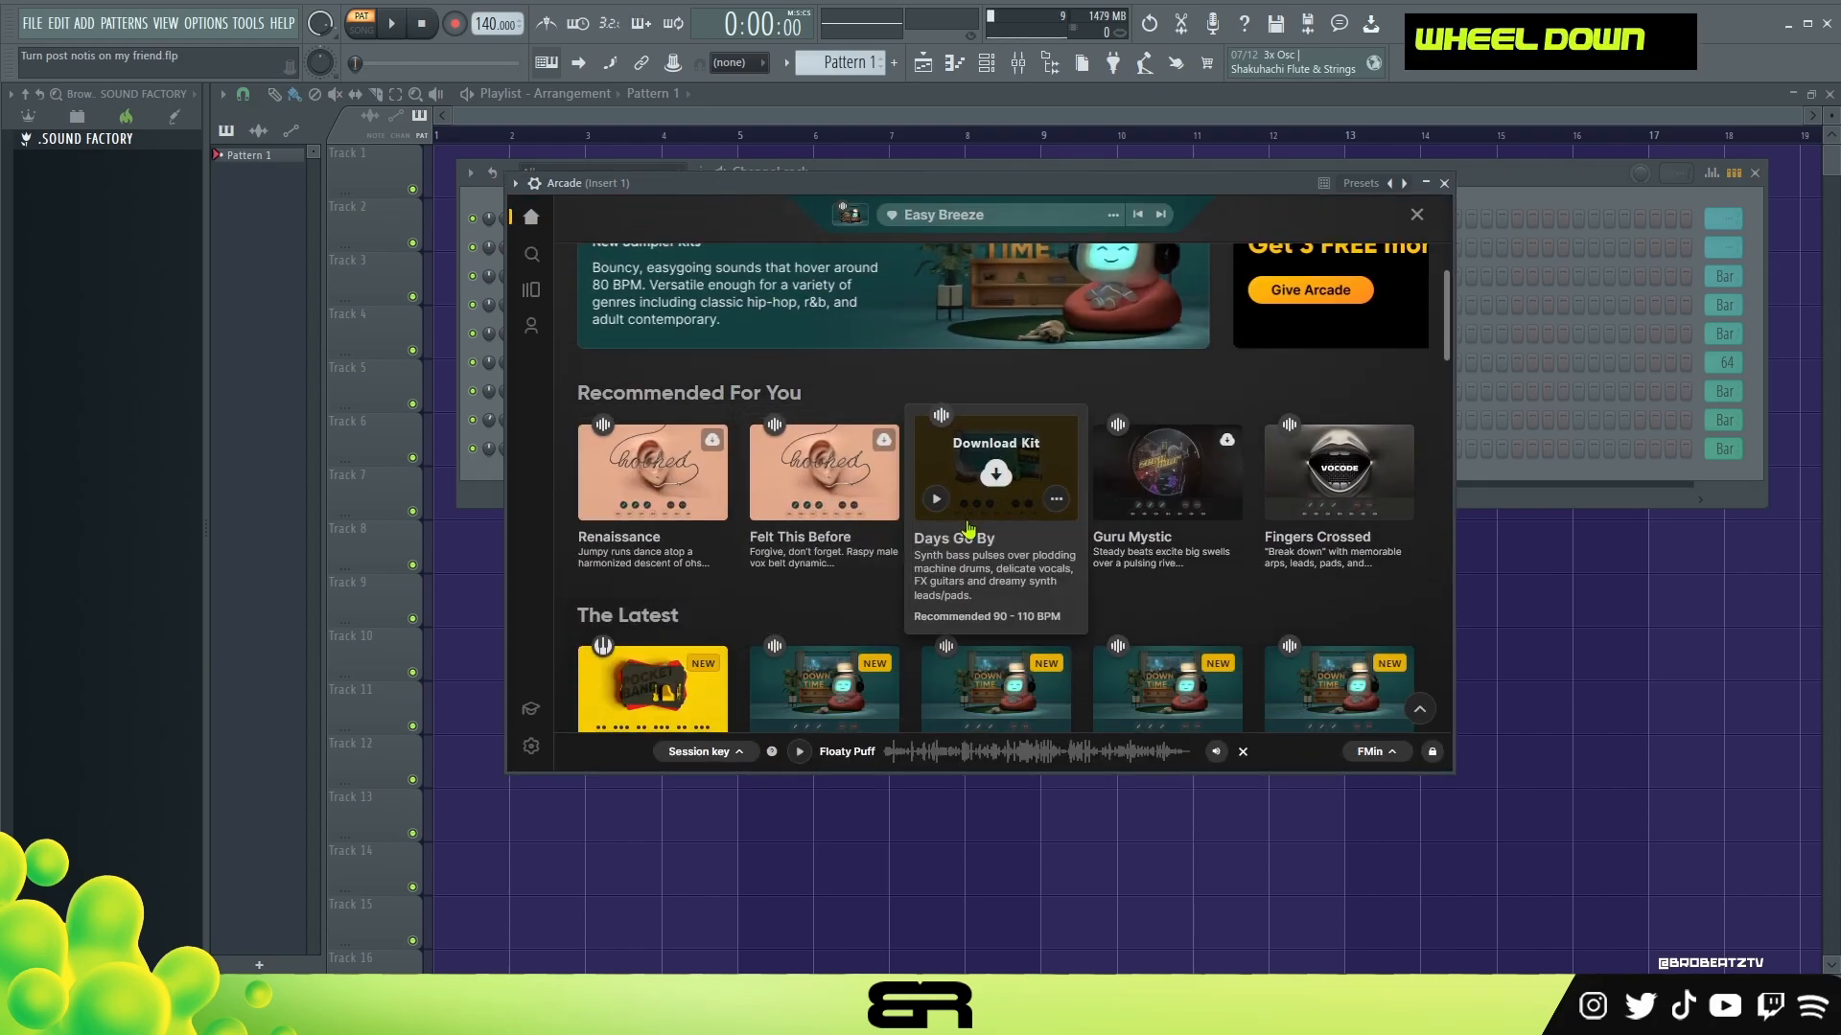
pyautogui.scroll(-1, 900, 541)
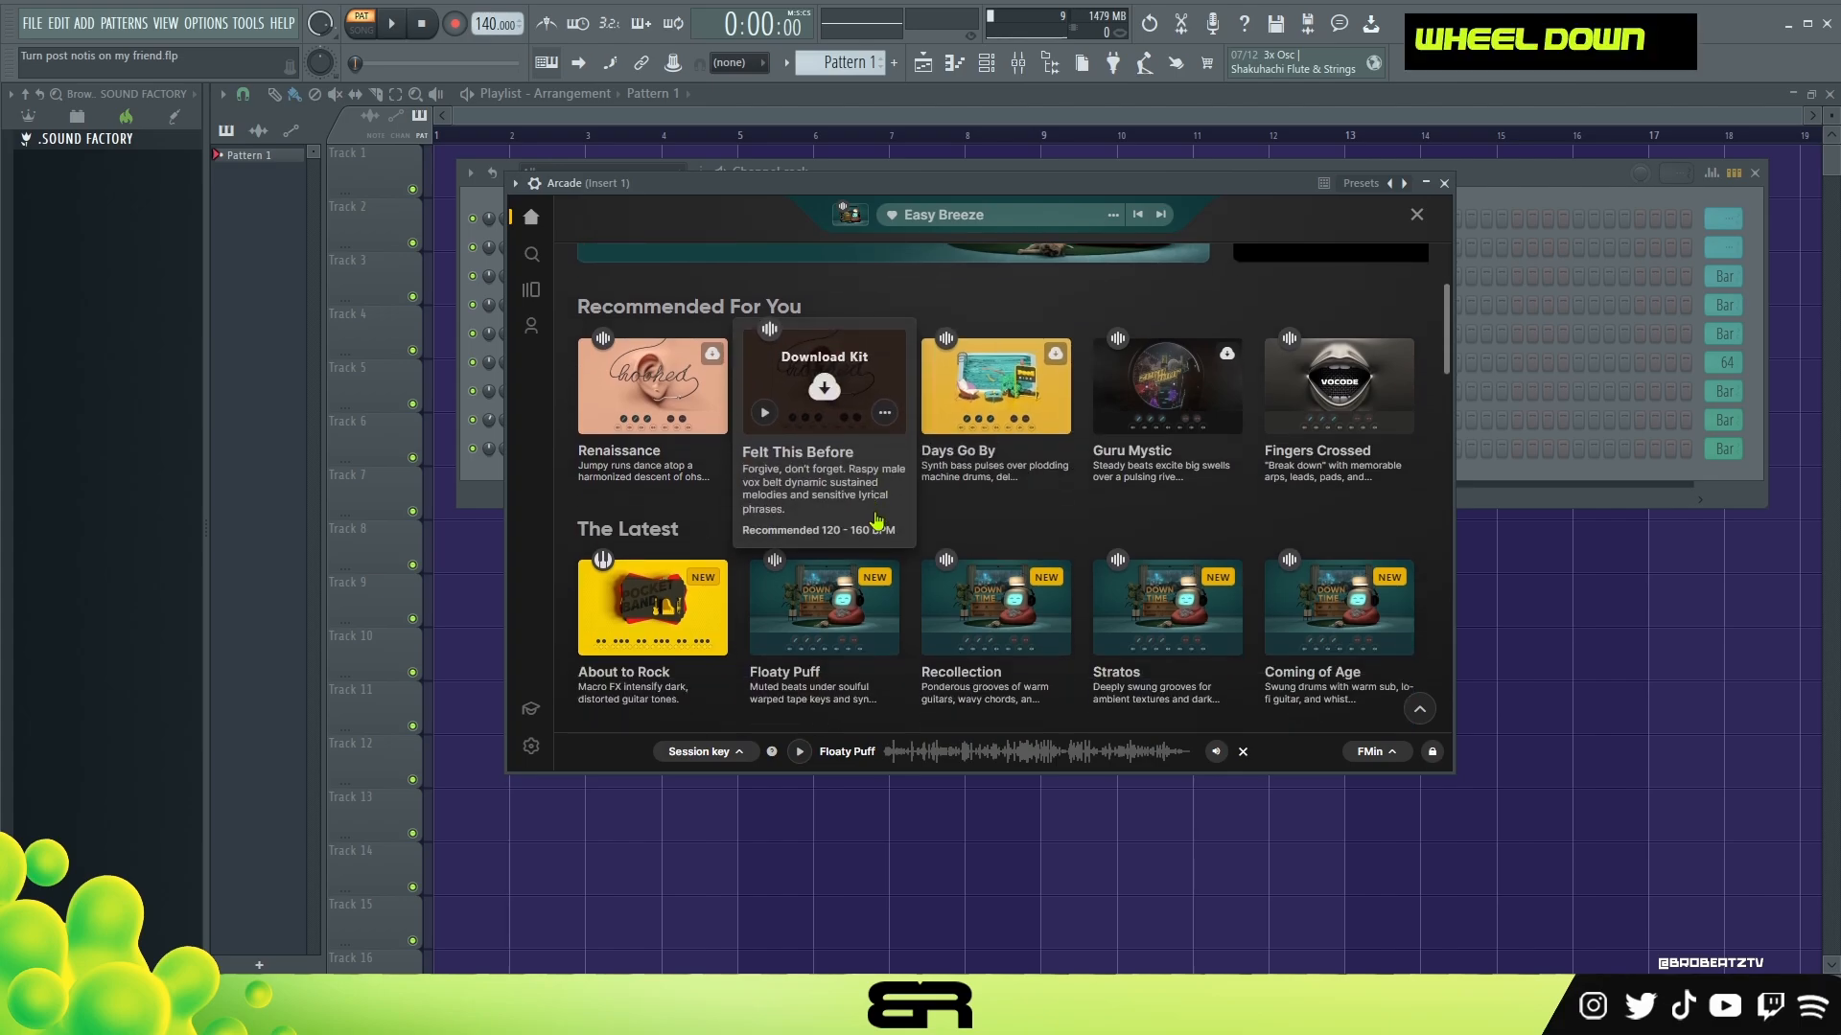
pyautogui.scroll(-1, 901, 523)
pyautogui.moveTo(859, 549)
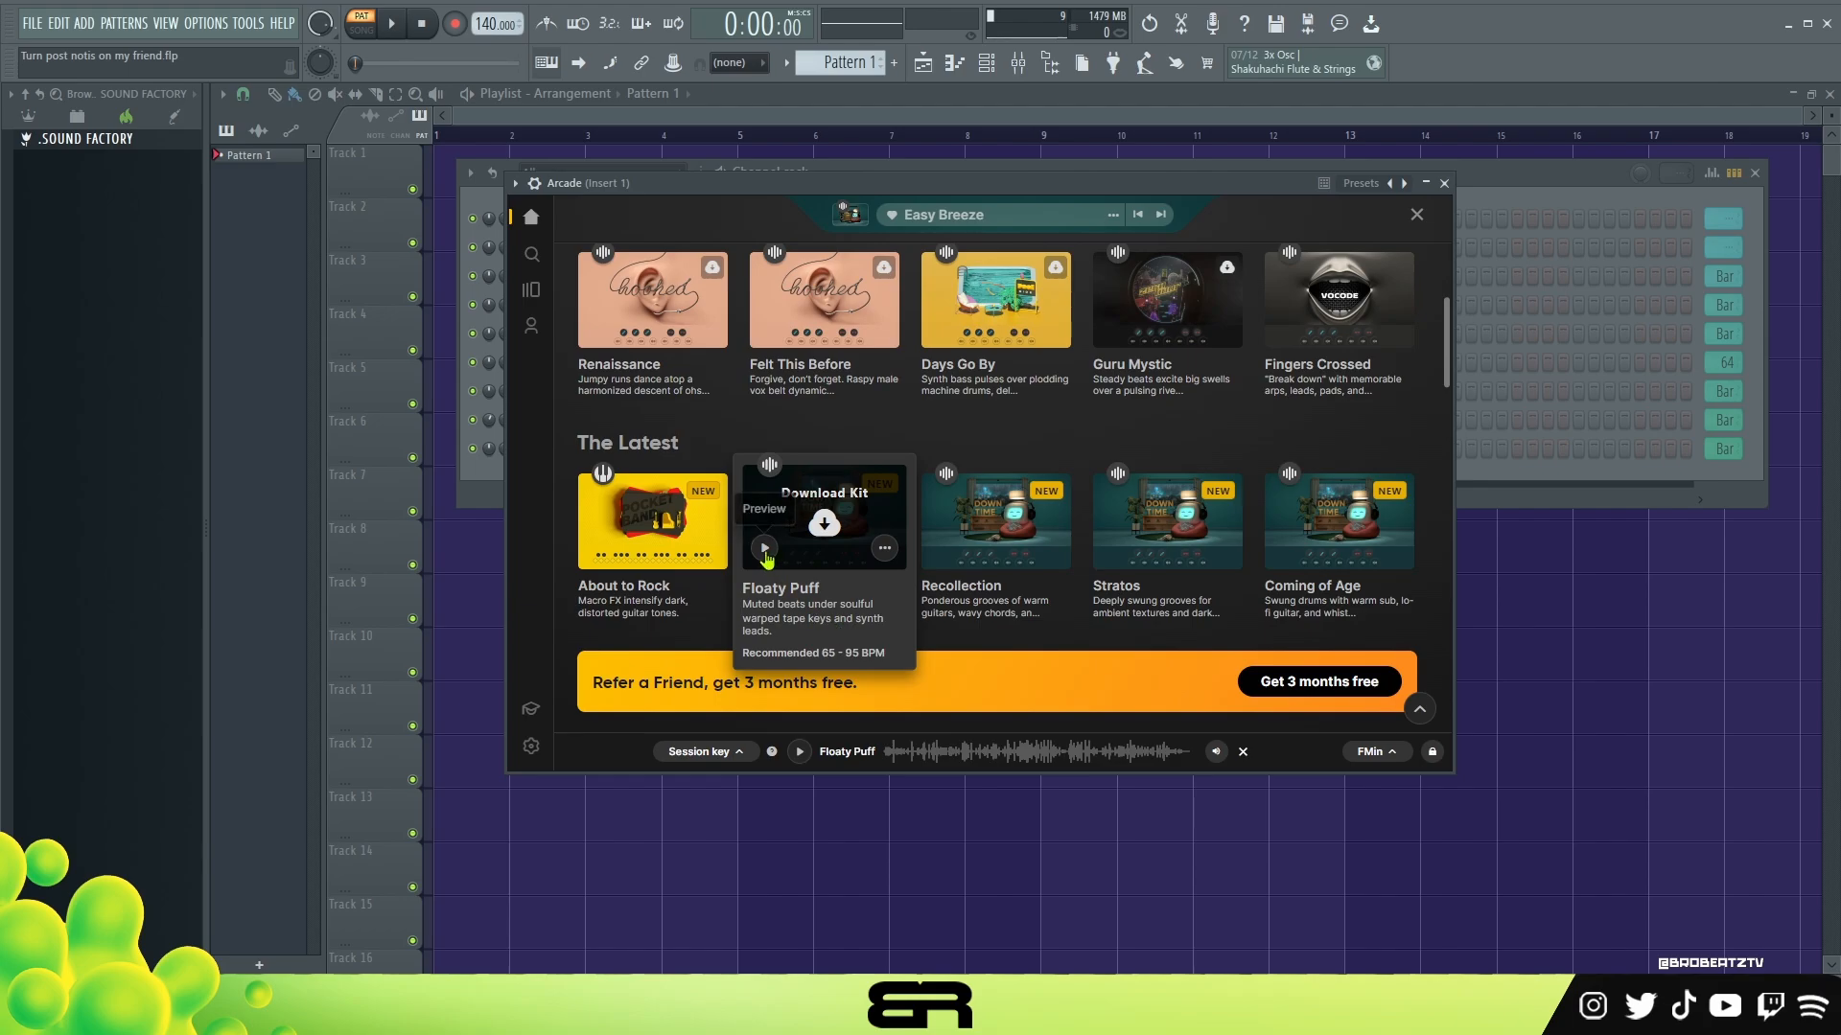
pyautogui.moveTo(754, 542)
pyautogui.click(764, 549)
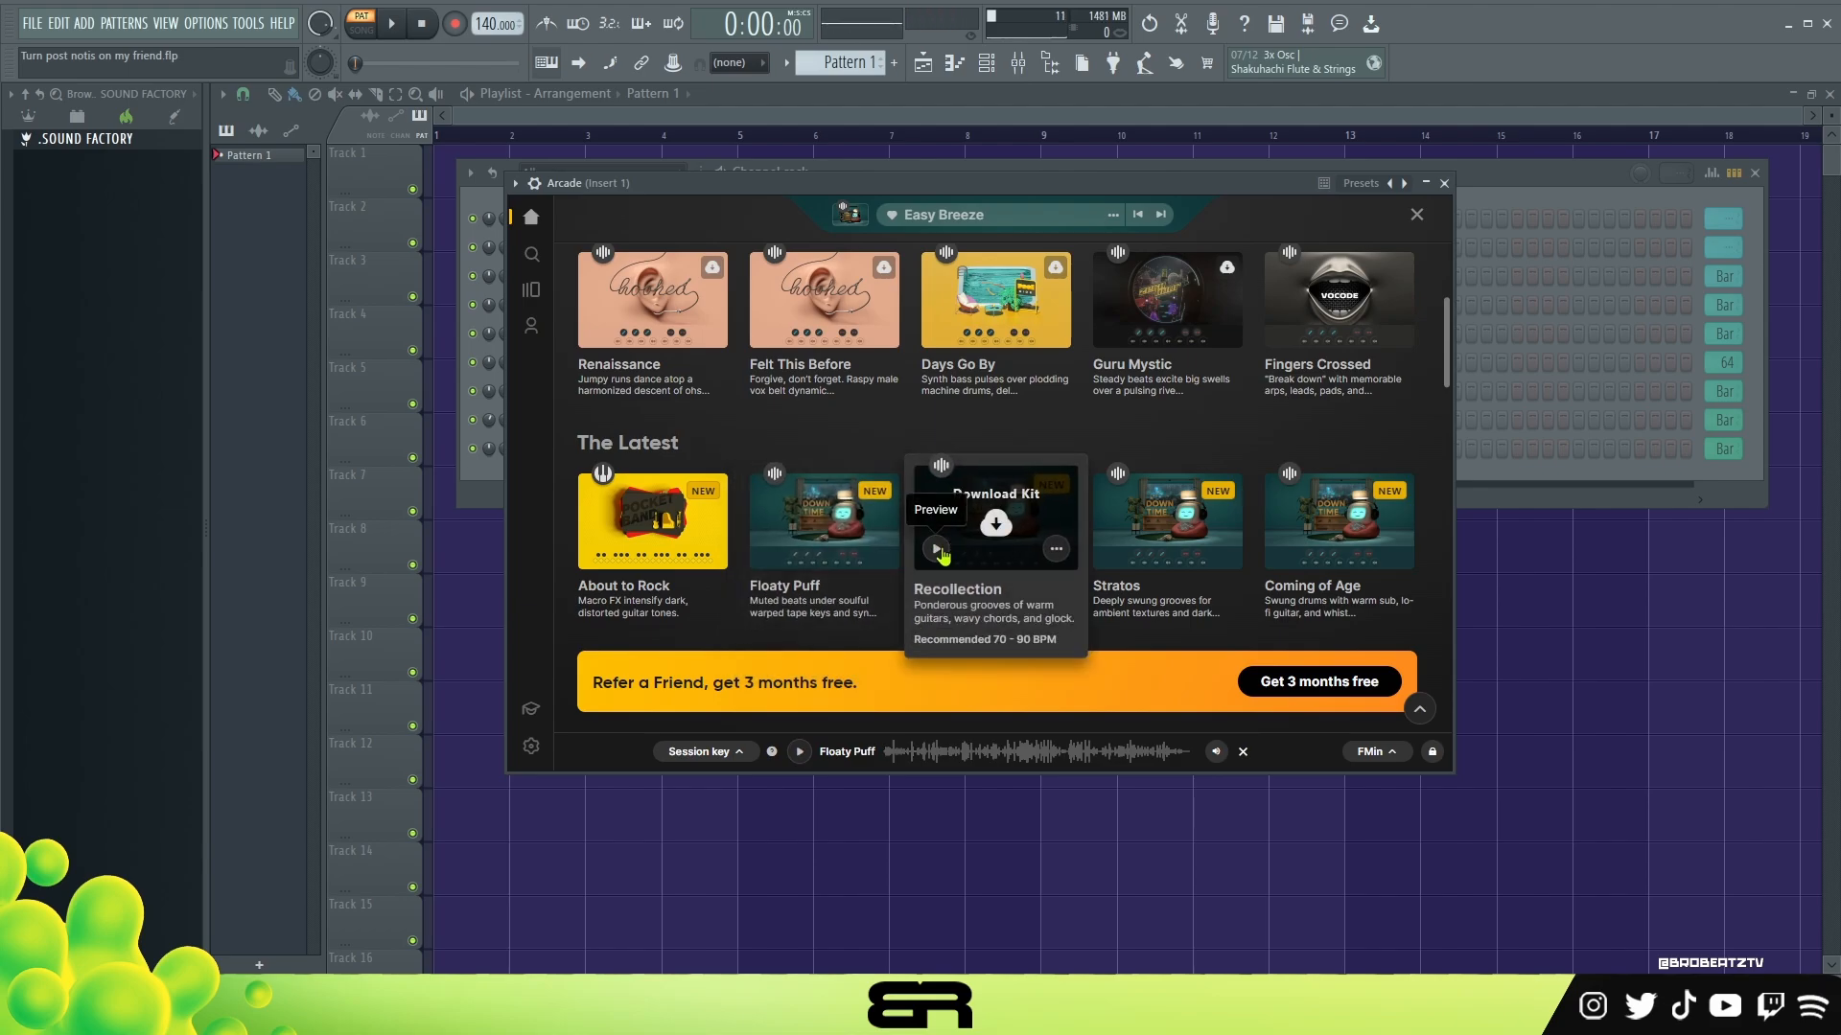
pyautogui.click(937, 550)
pyautogui.click(937, 550)
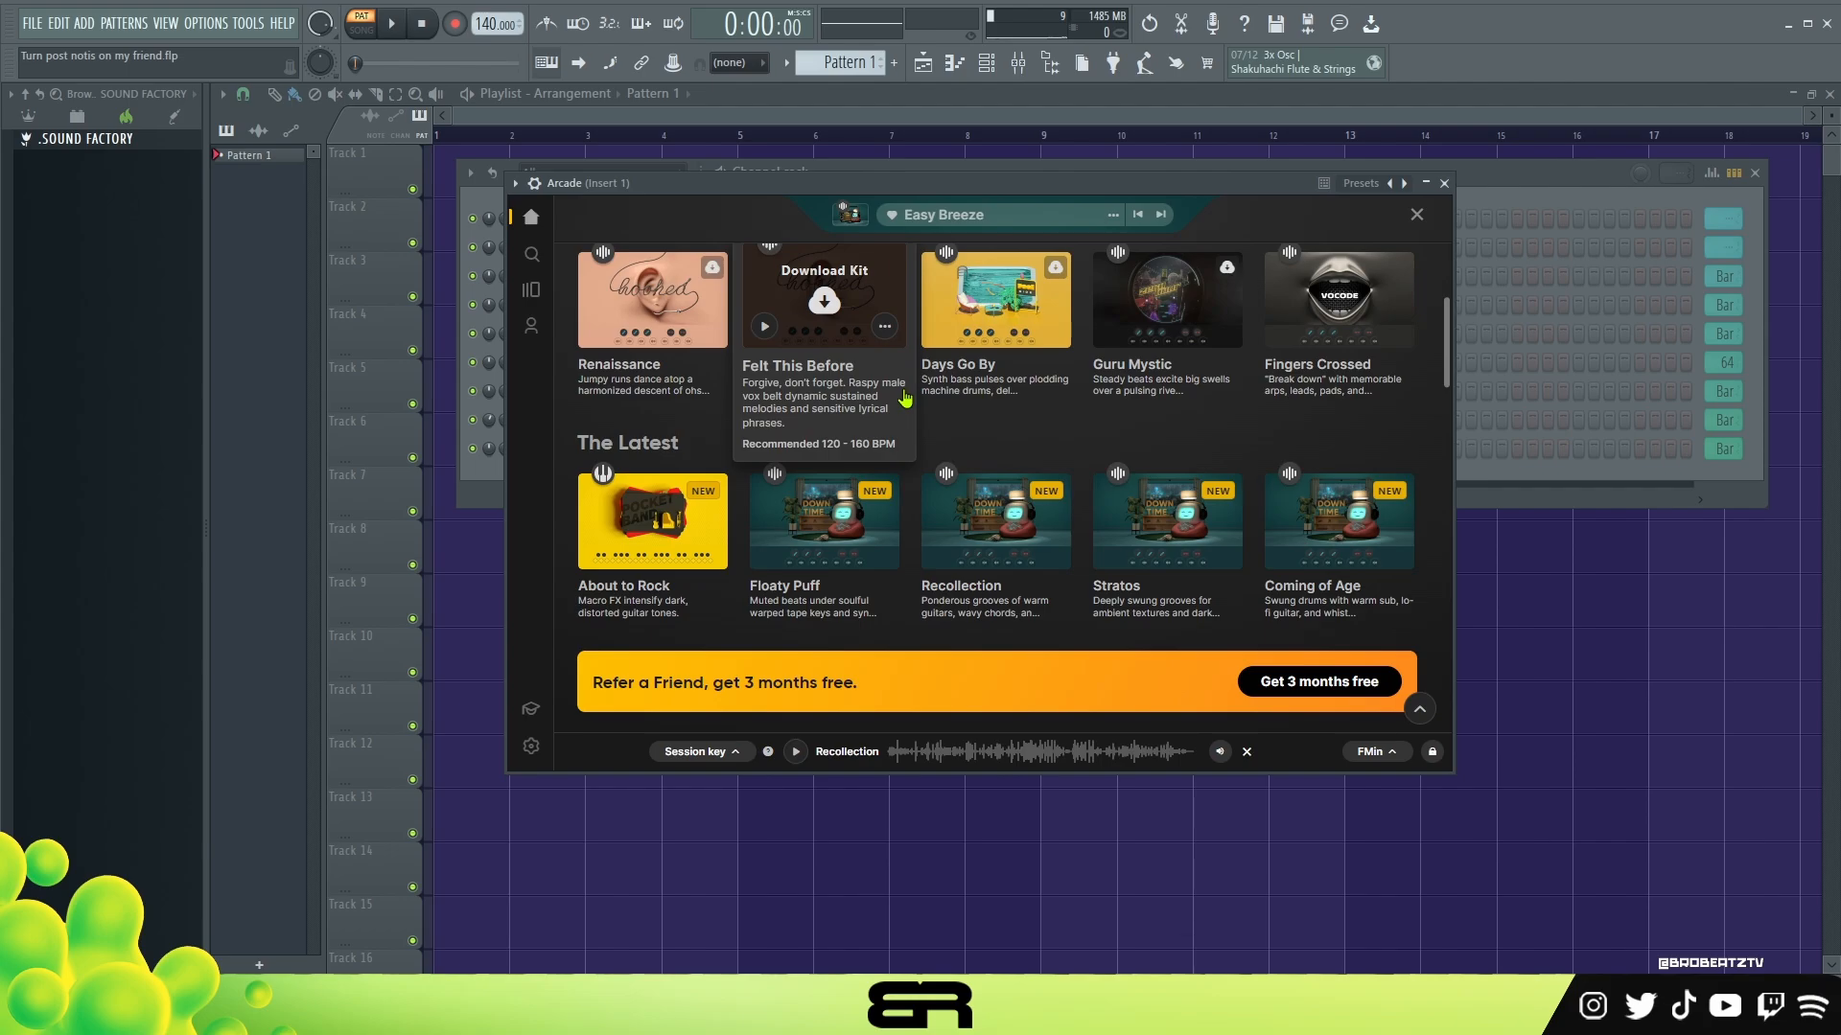
# Return to the loaded Easy Breeze kit, audition several of its sample keys and look through its session key options
pyautogui.moveTo(829, 186); pyautogui.dragTo(1056, 200)
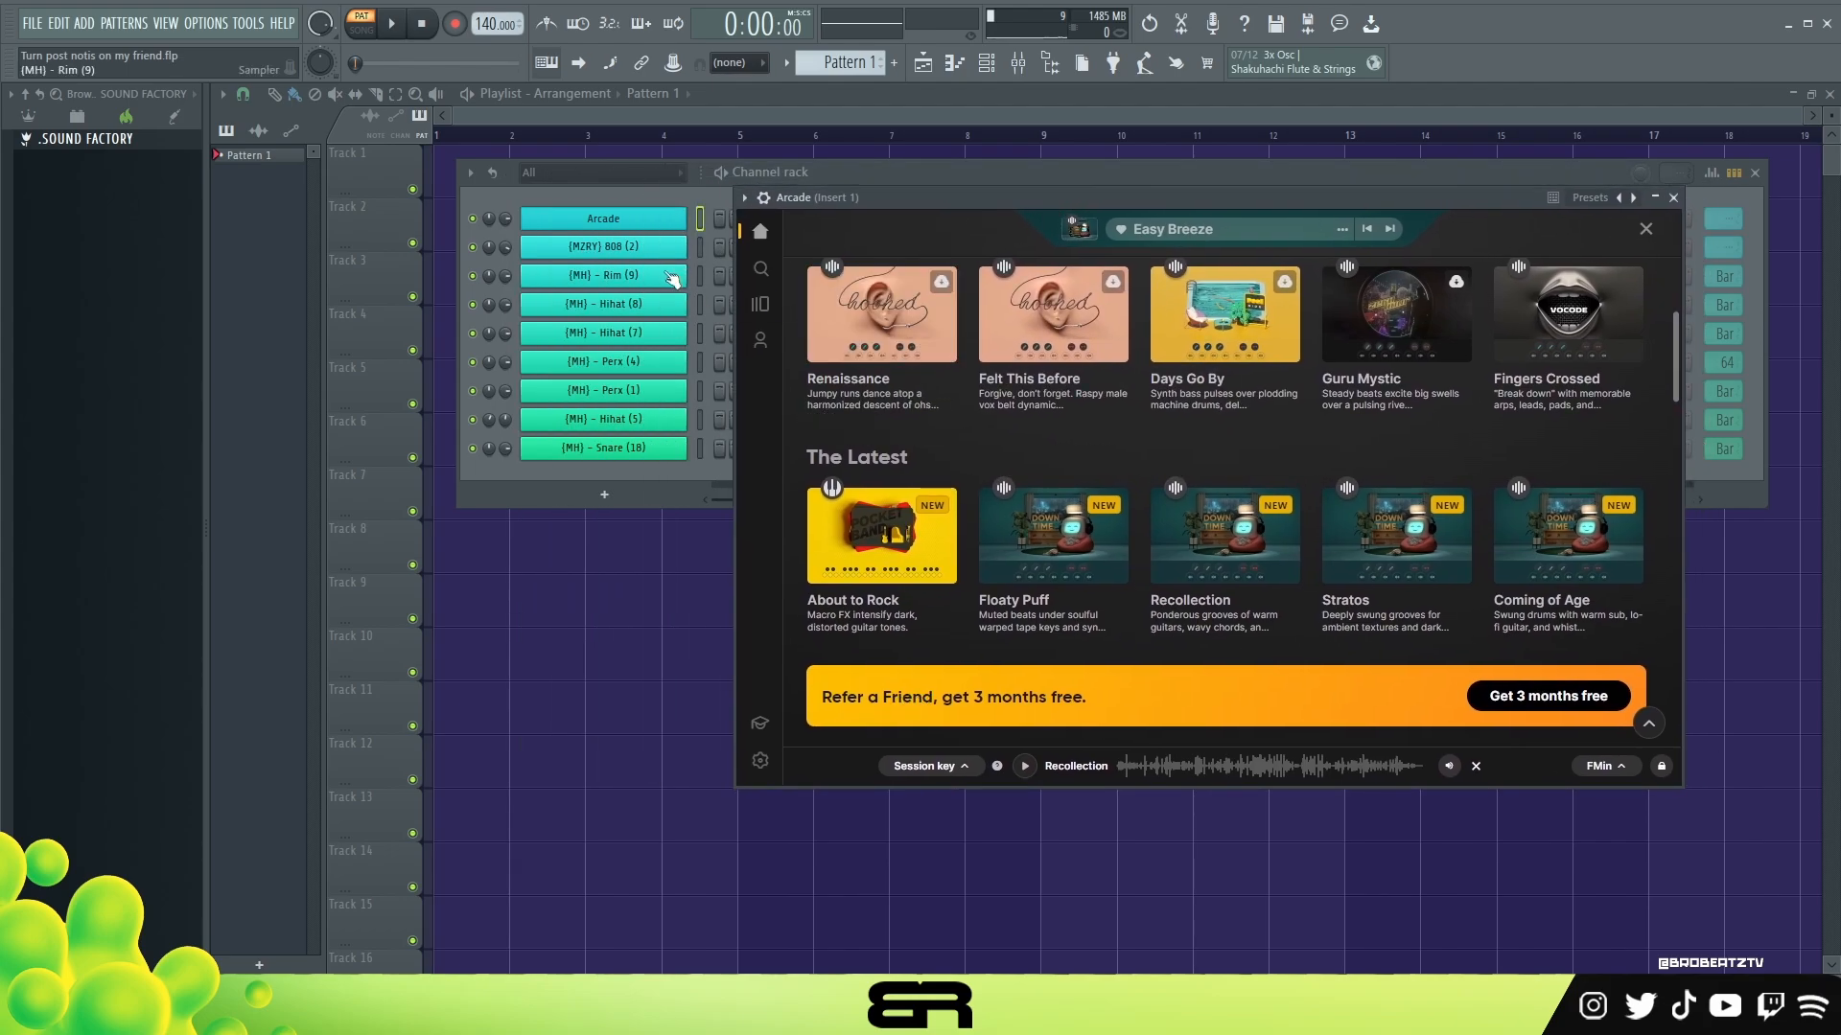
pyautogui.click(1076, 235)
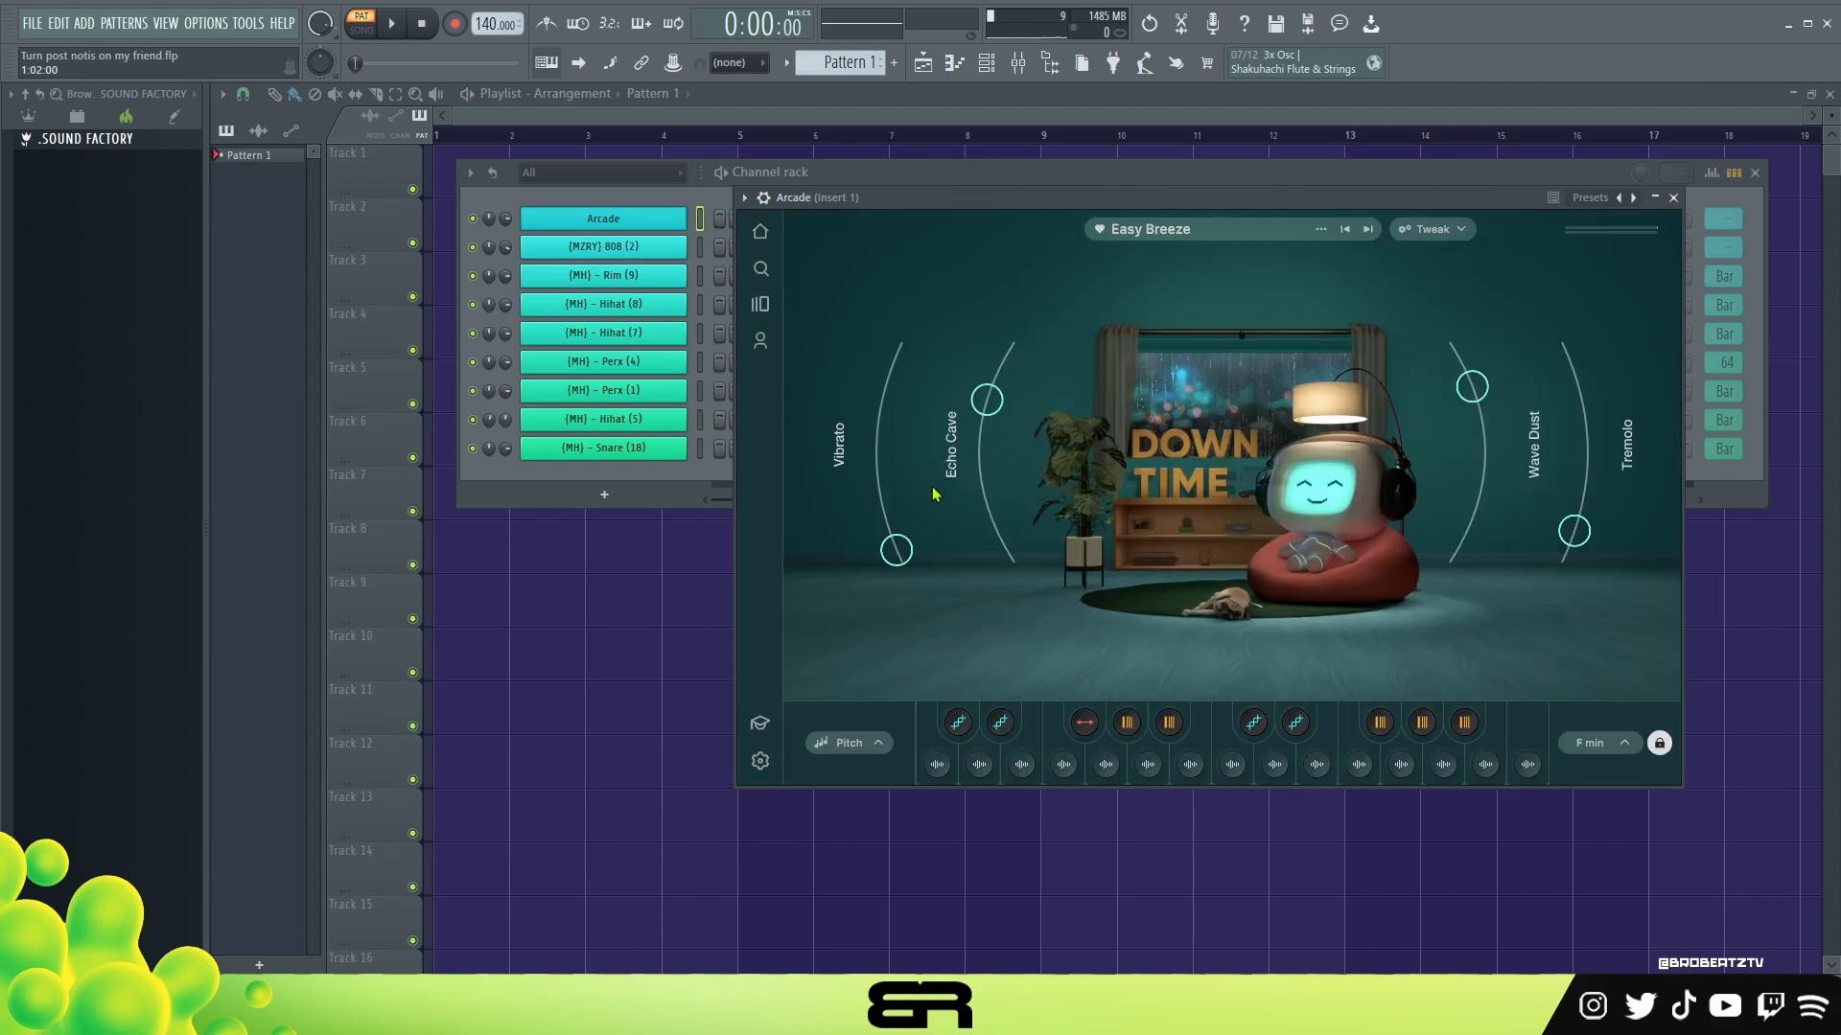
pyautogui.click(980, 778)
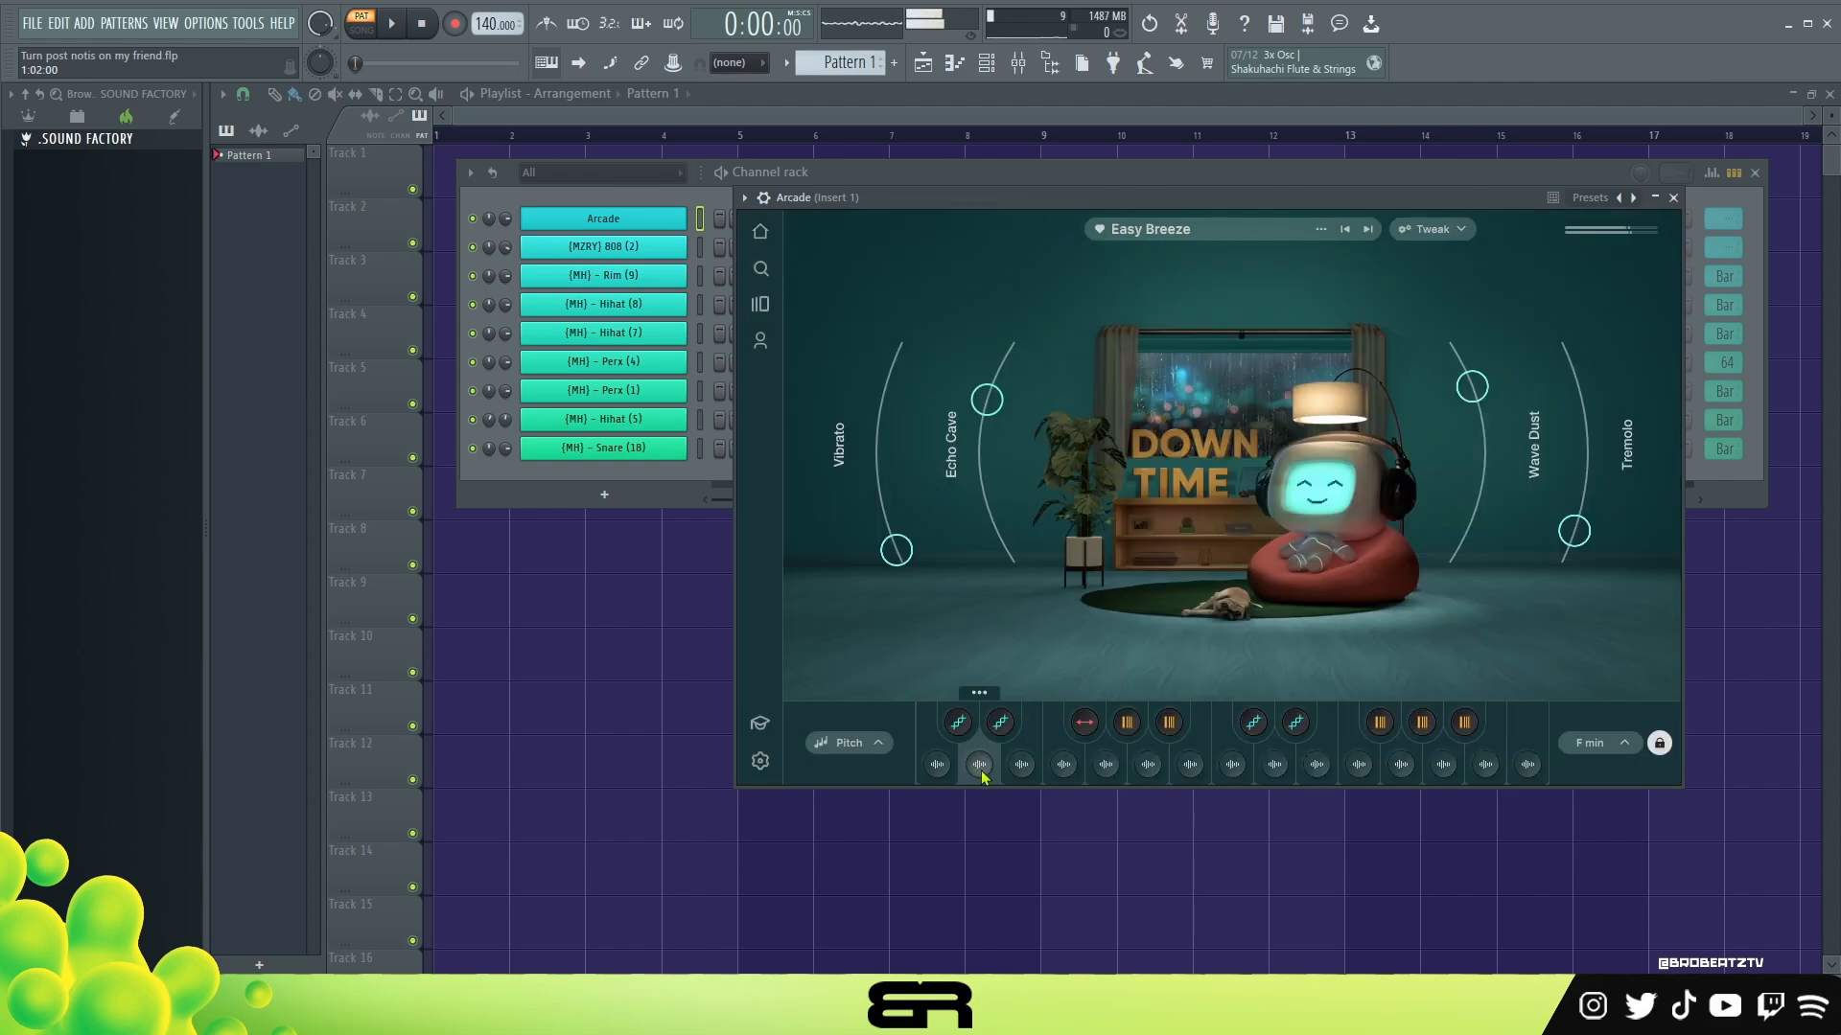
pyautogui.click(1023, 776)
pyautogui.click(1064, 765)
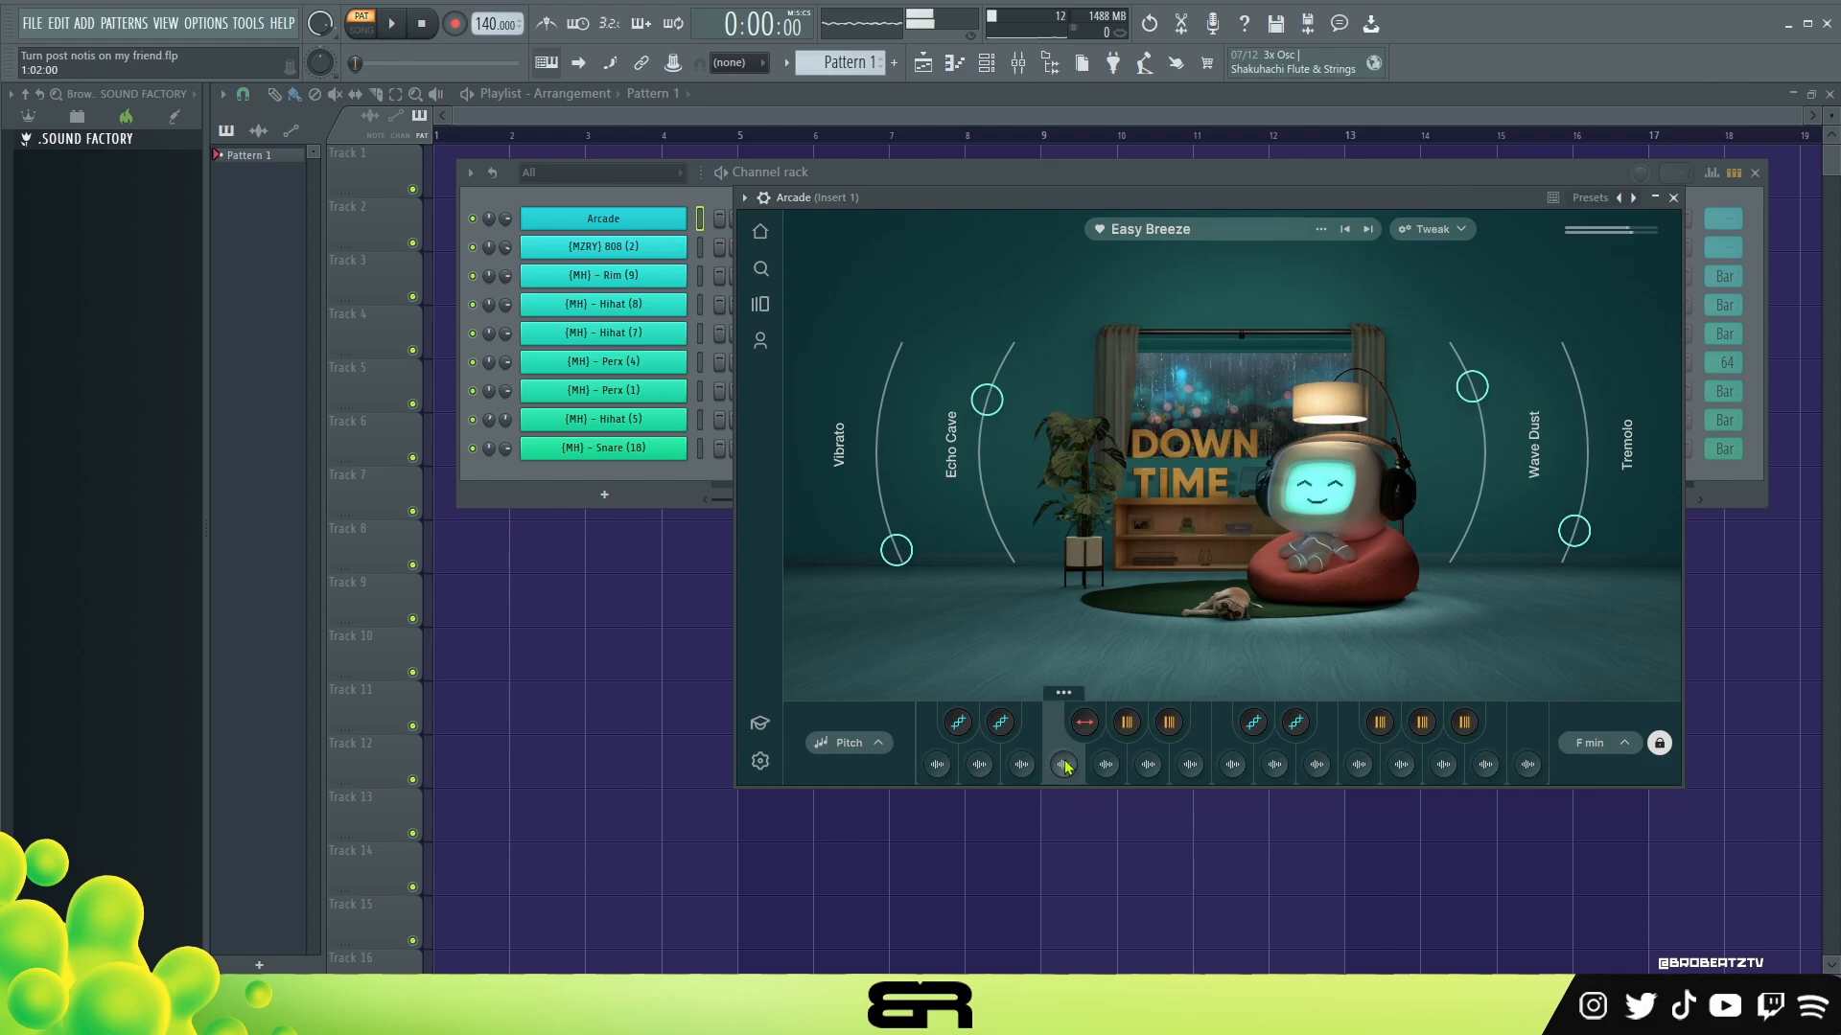
pyautogui.click(1105, 765)
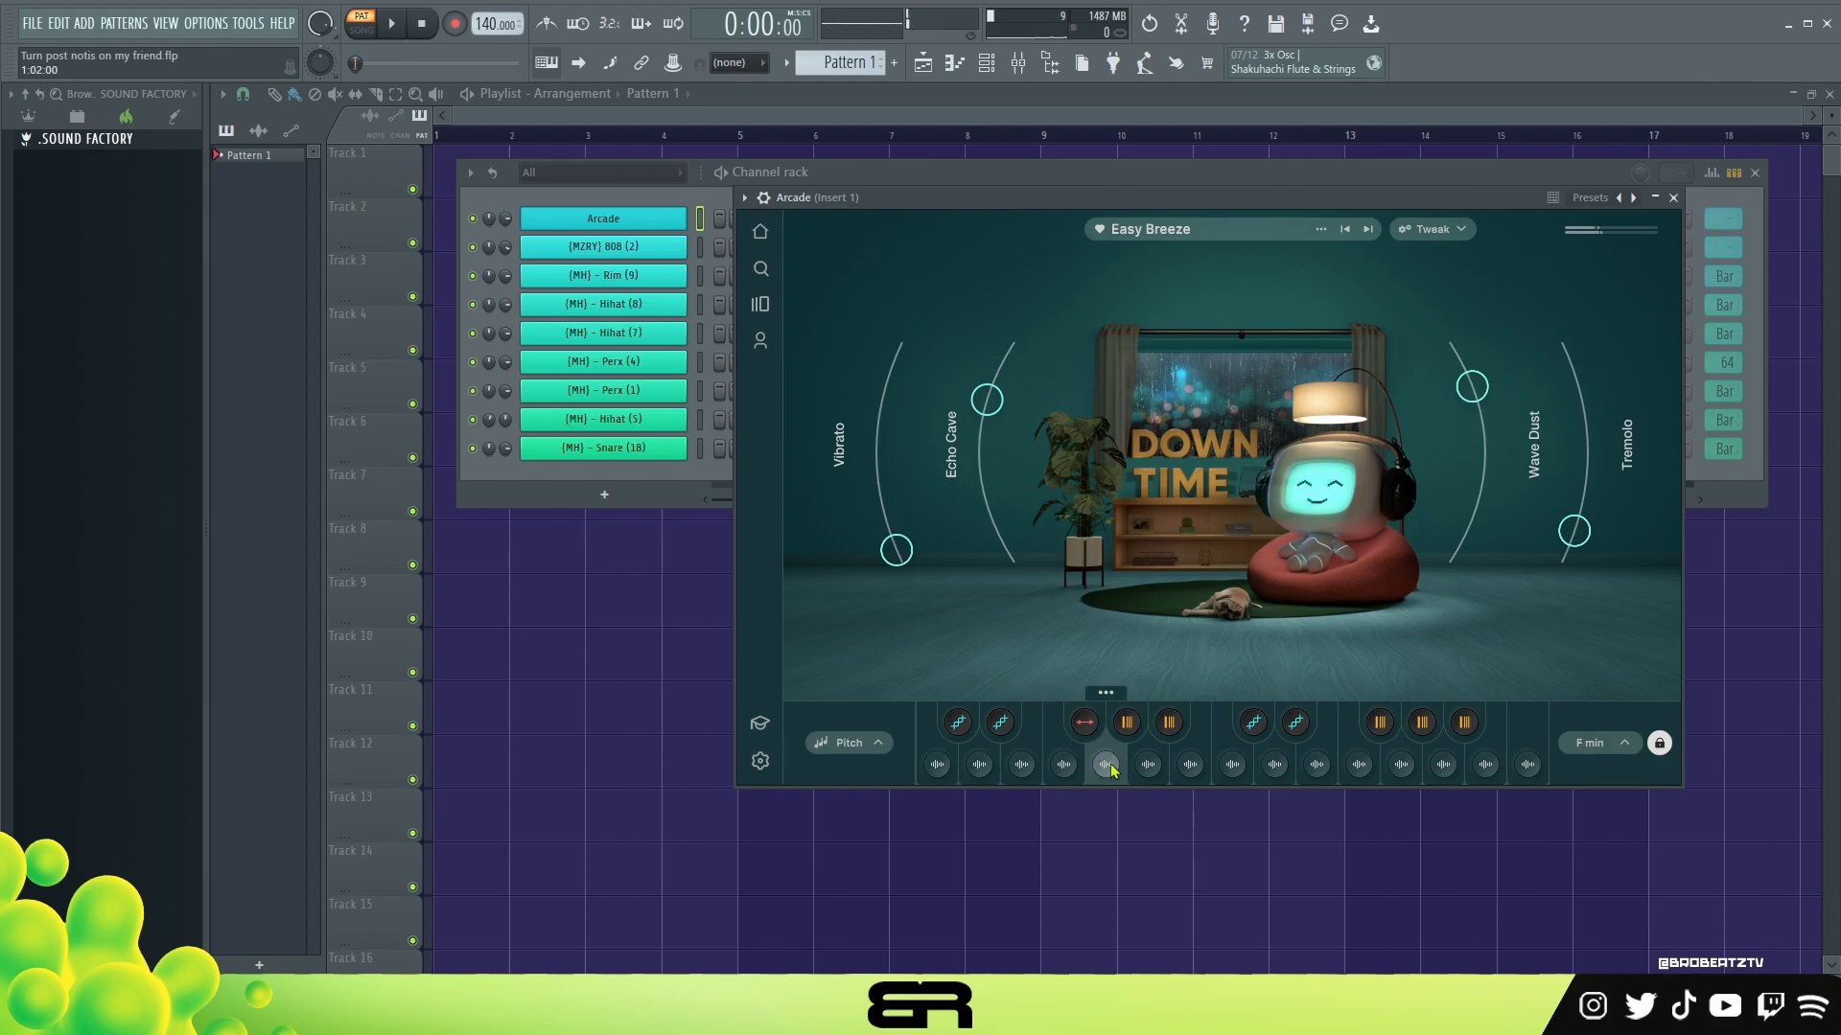
pyautogui.click(1121, 758)
pyautogui.click(1161, 759)
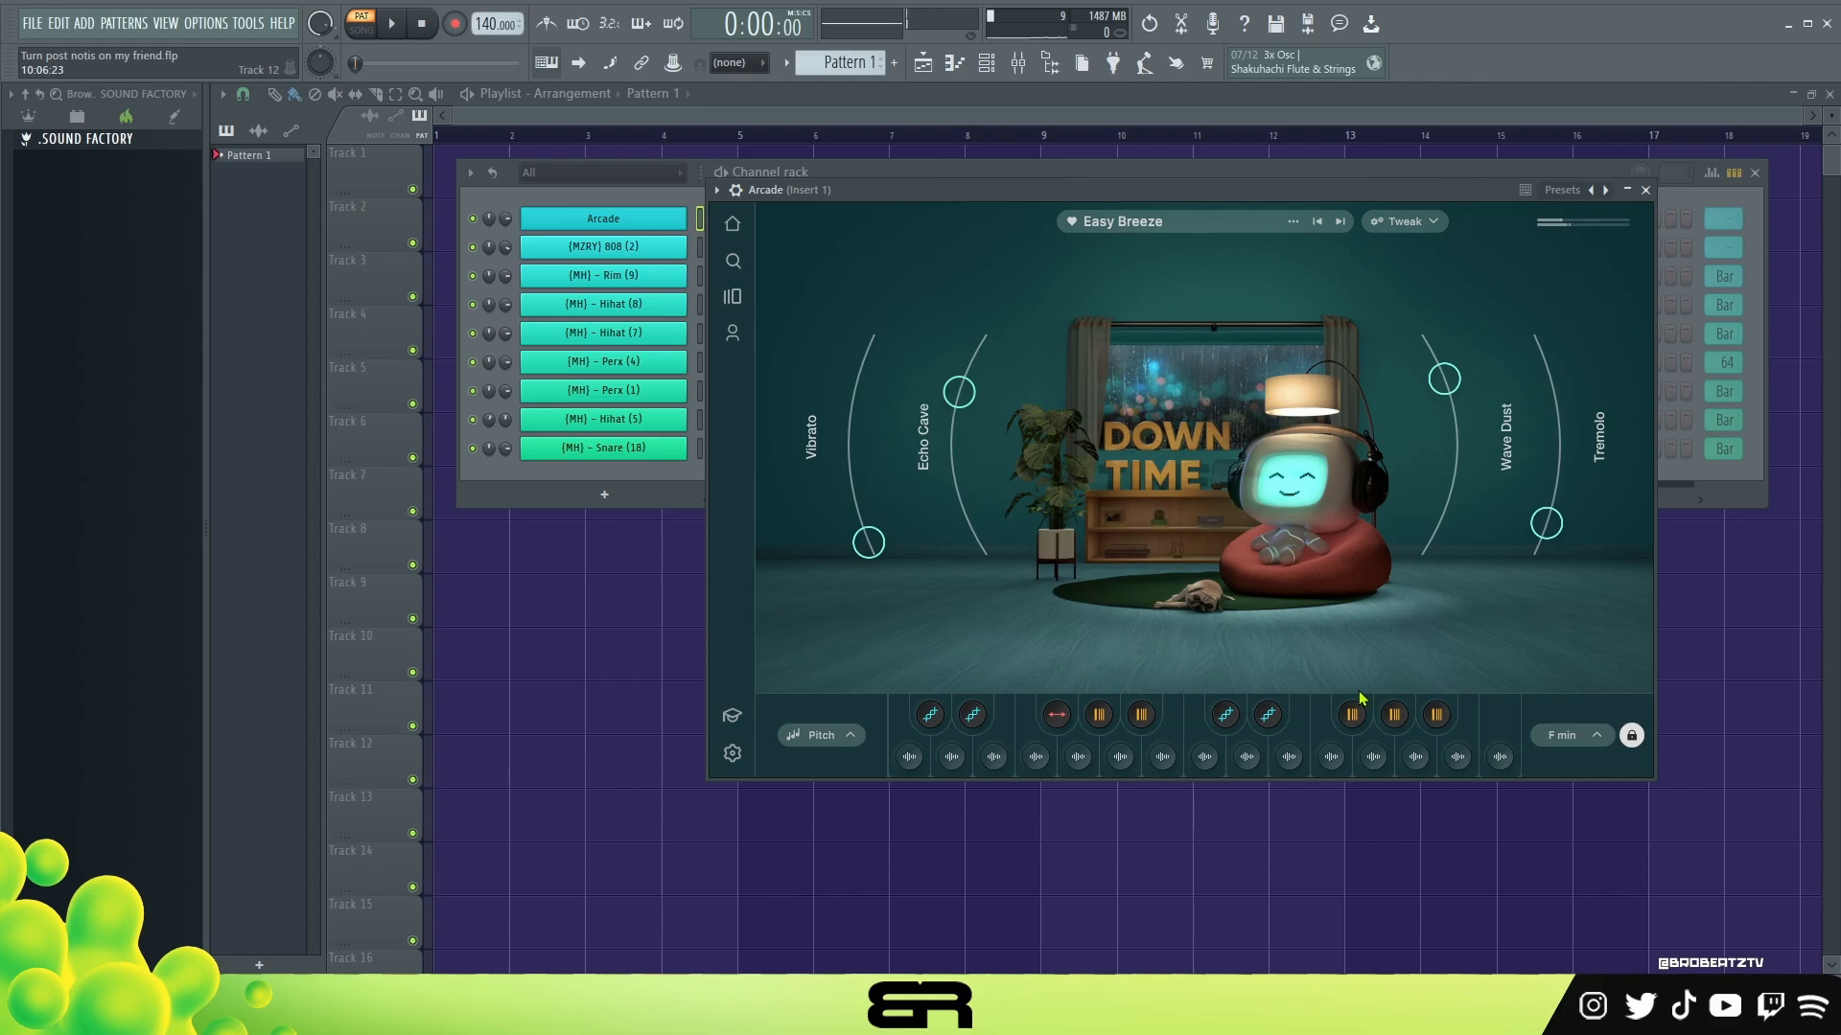
pyautogui.click(1593, 739)
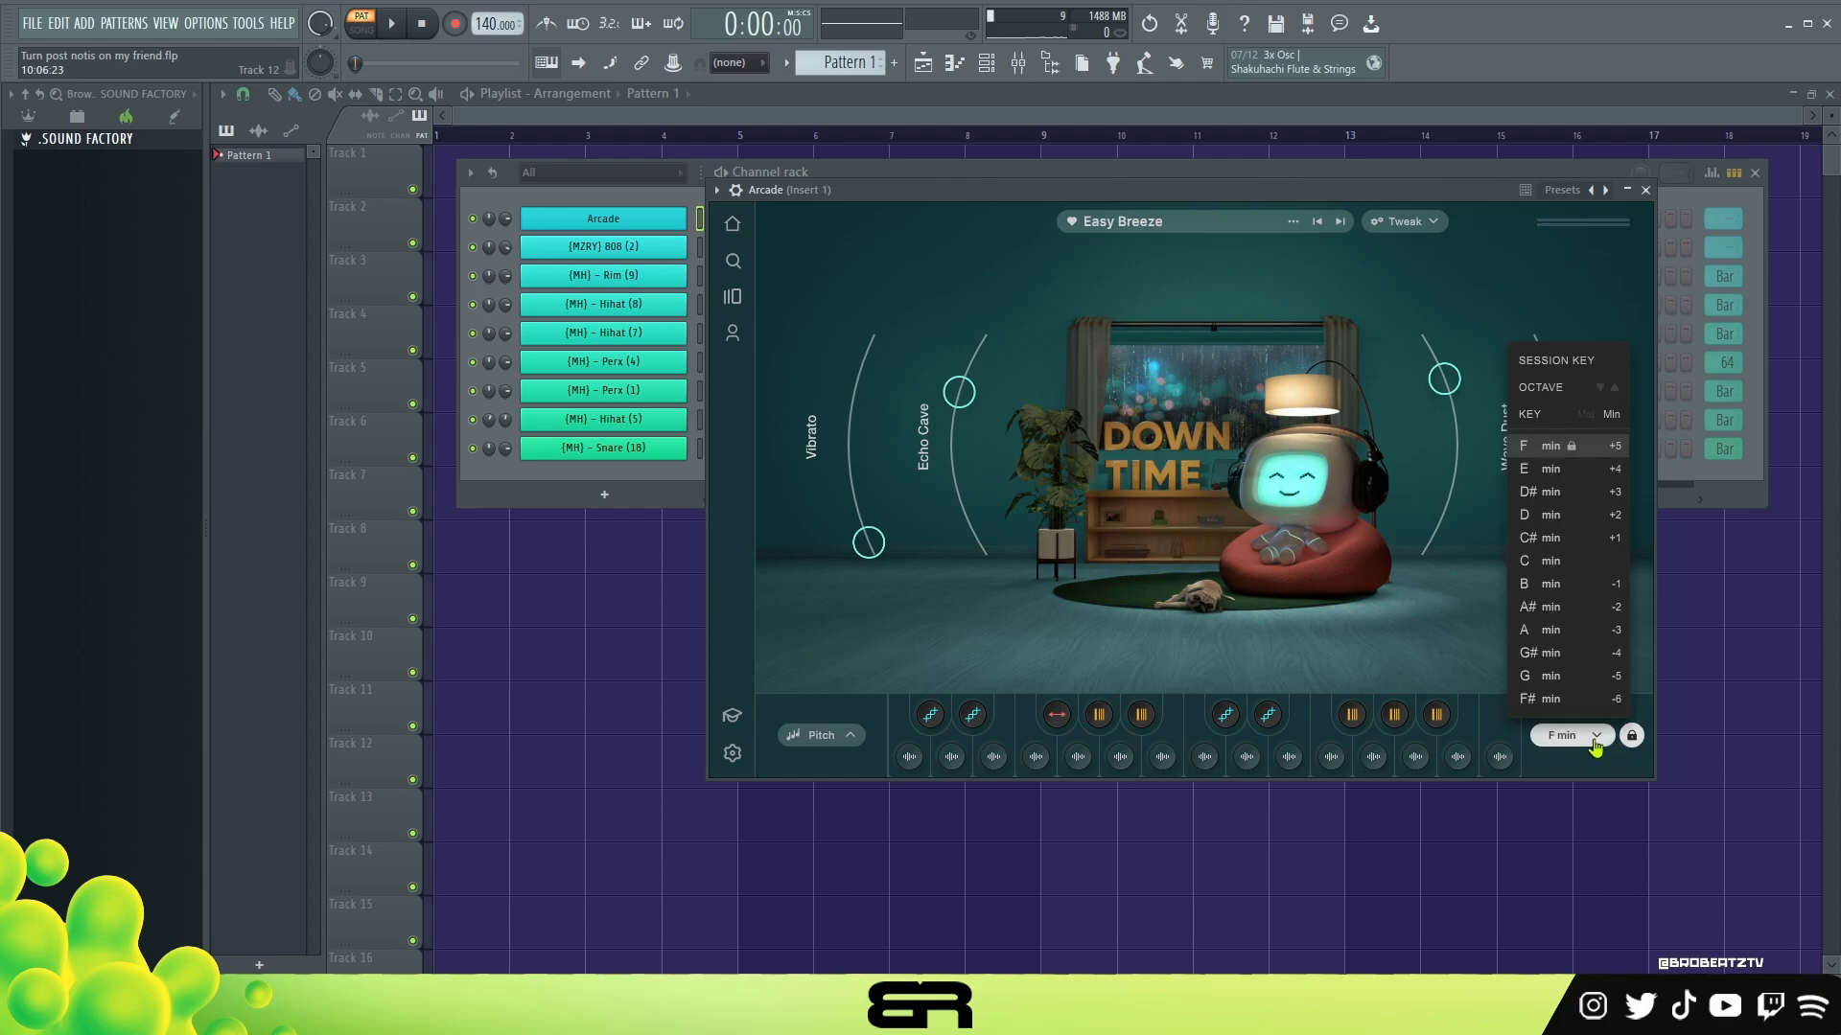
pyautogui.click(1620, 762)
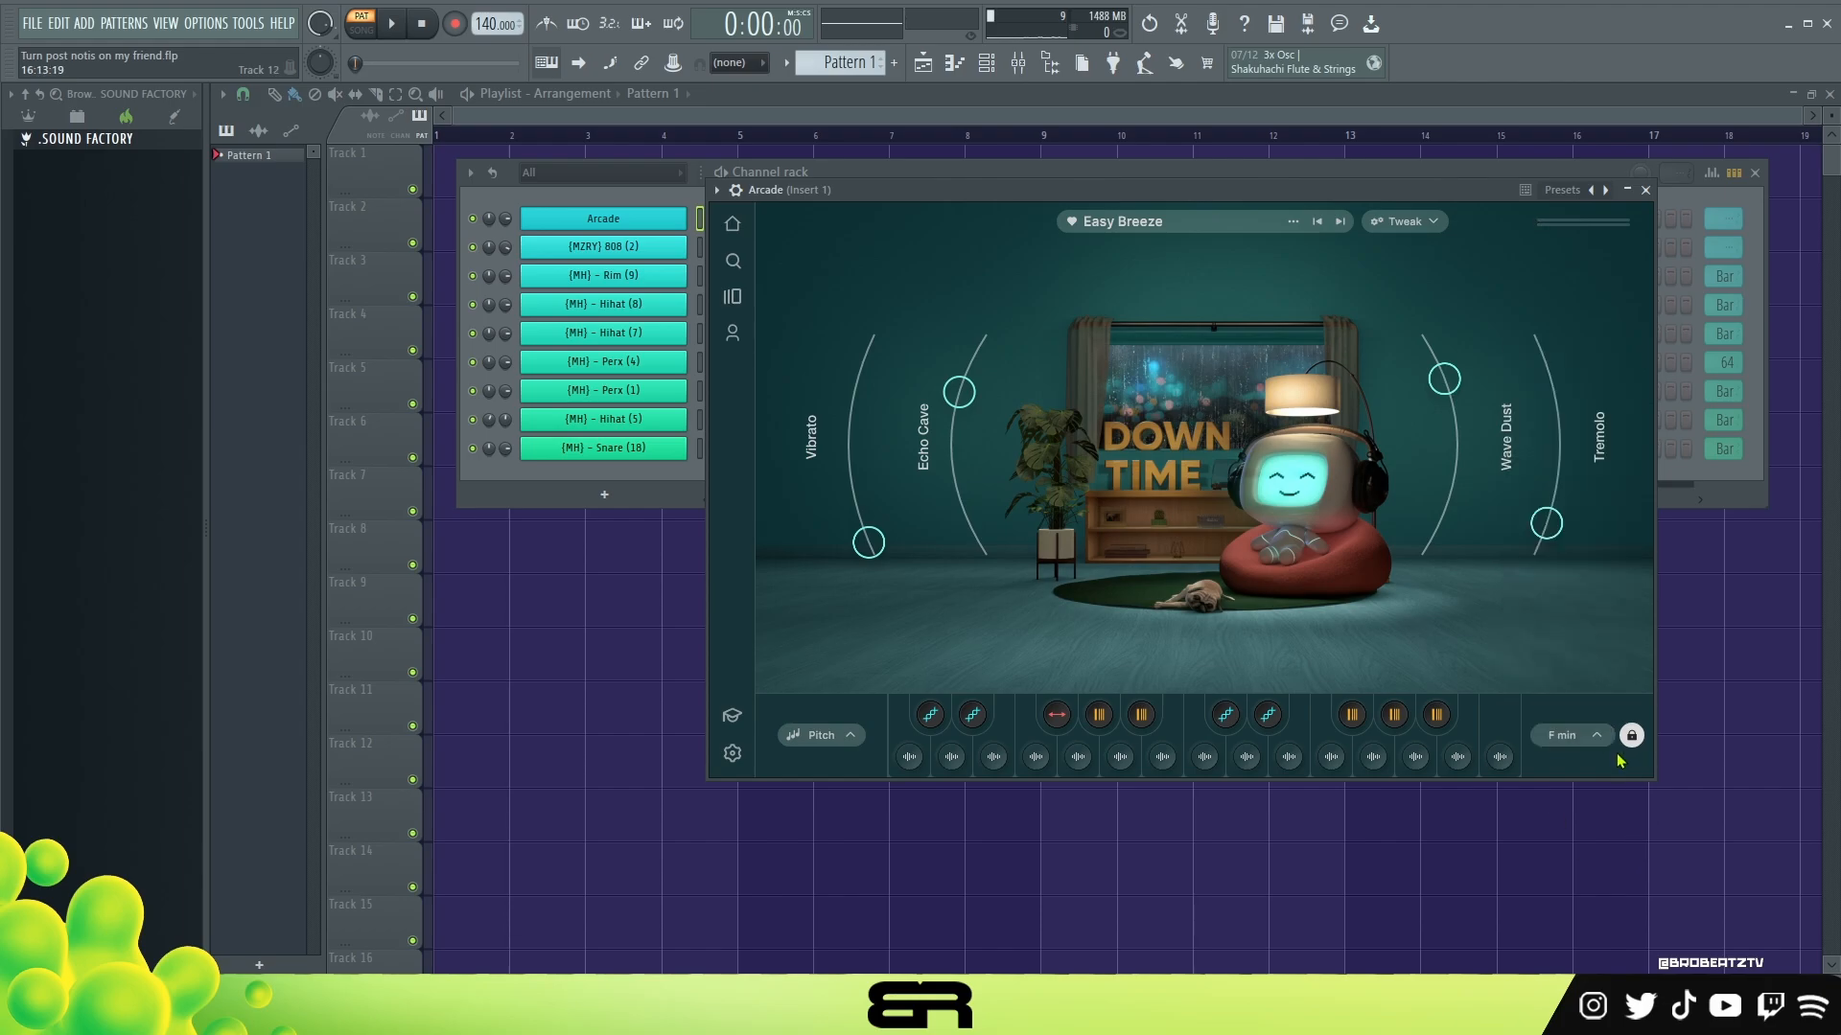
# Close the Arcade window and open the piano roll for the Arcade channel
pyautogui.click(1645, 190)
pyautogui.rightClick(581, 219)
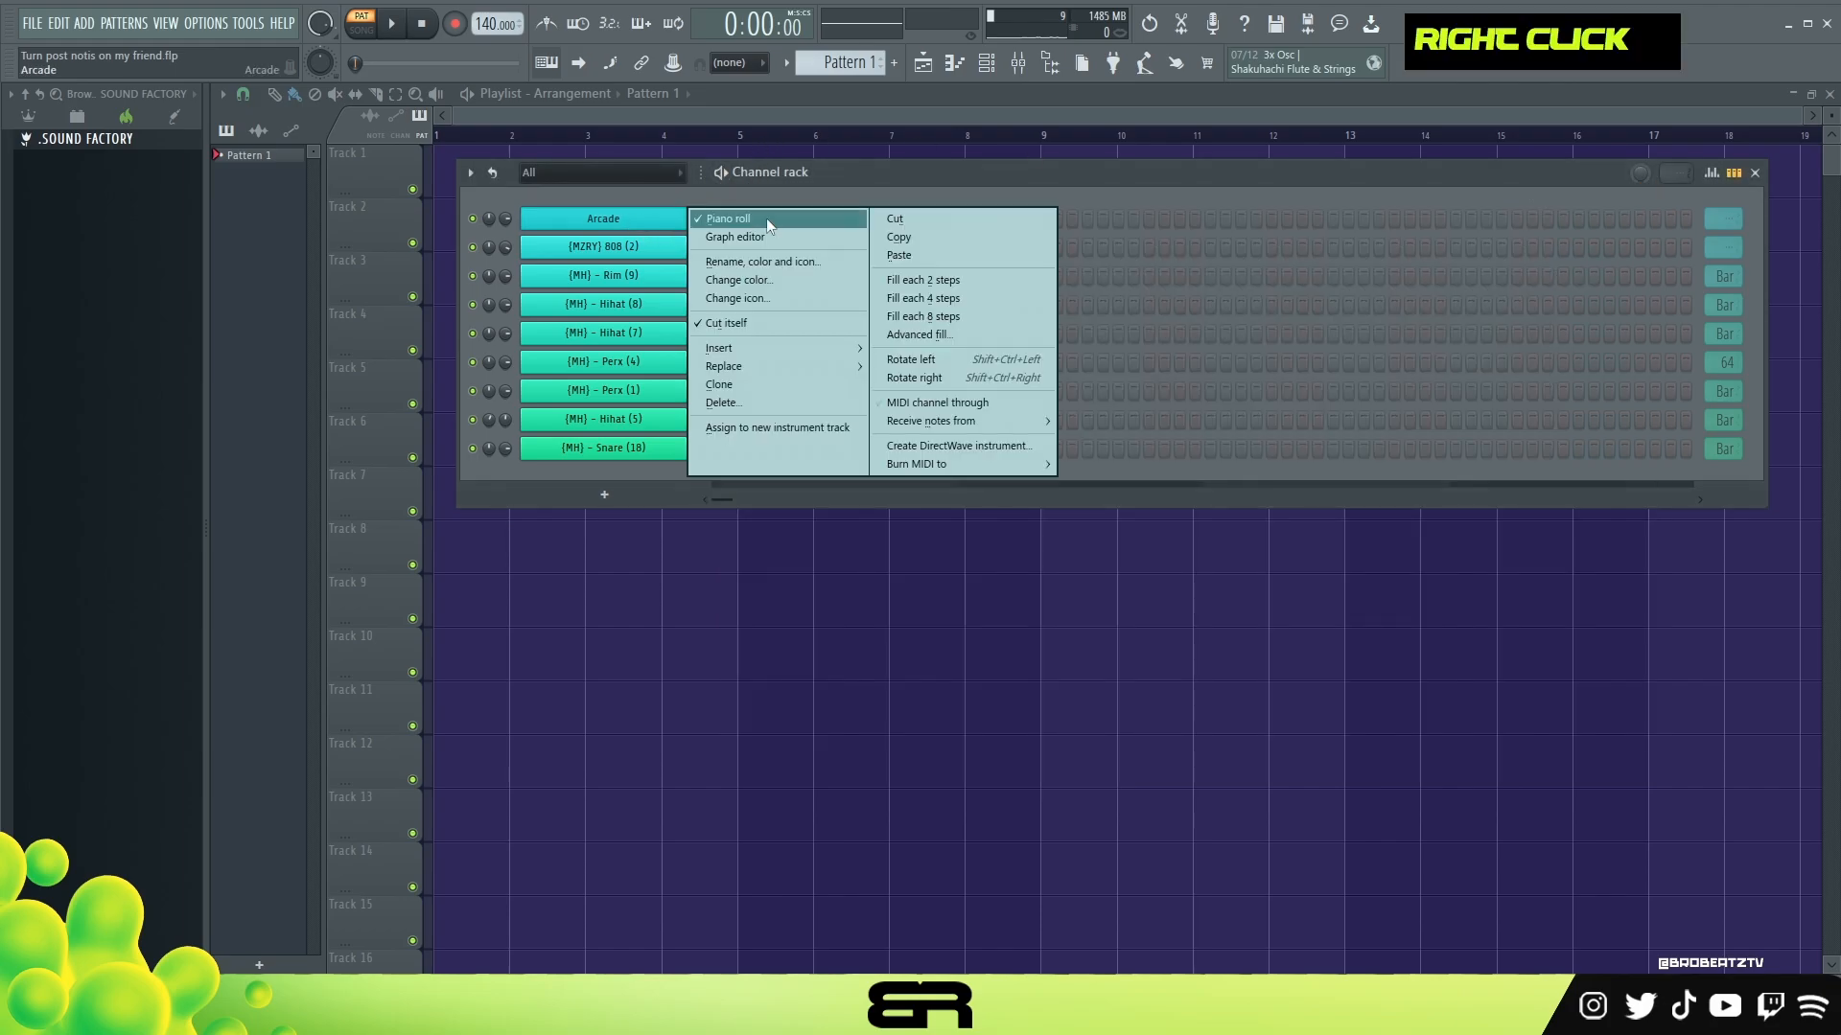
pyautogui.rightClick(581, 218)
pyautogui.click(749, 218)
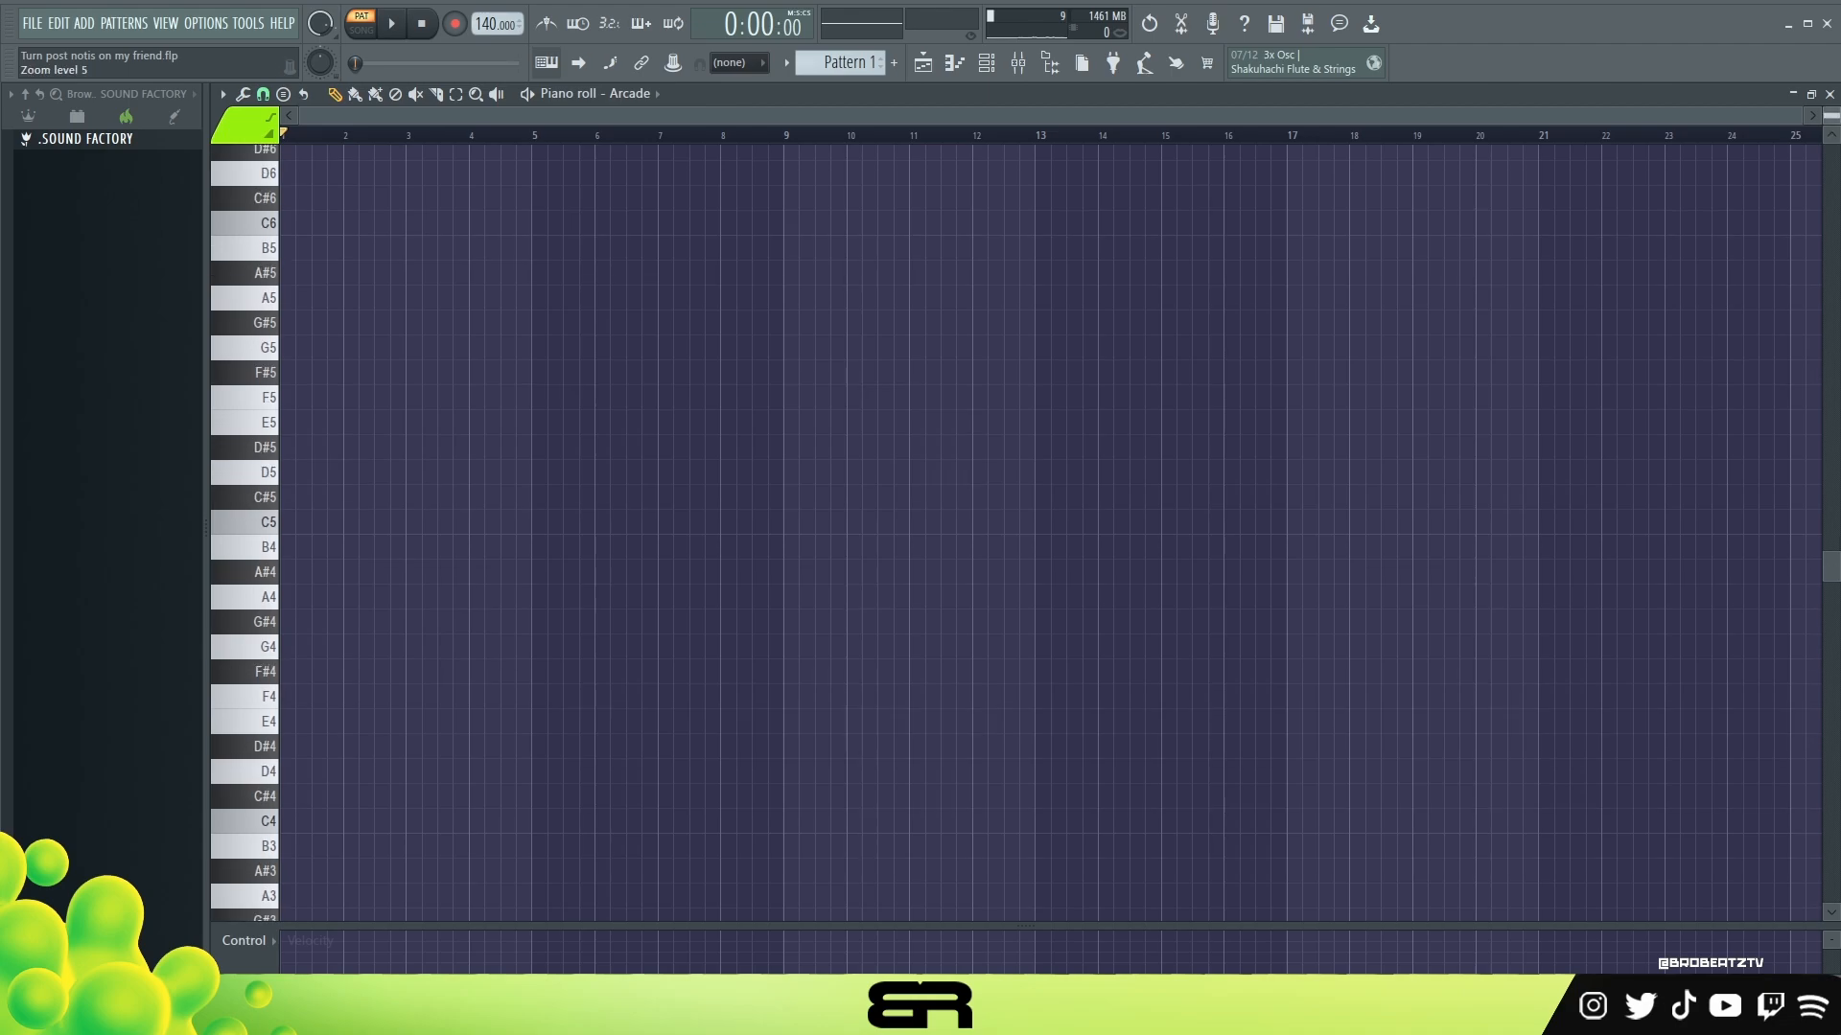
# Draw a D4 note at the start of bar 1, play it back, and set its length to two bars
pyautogui.scroll(-1, 454, 598)
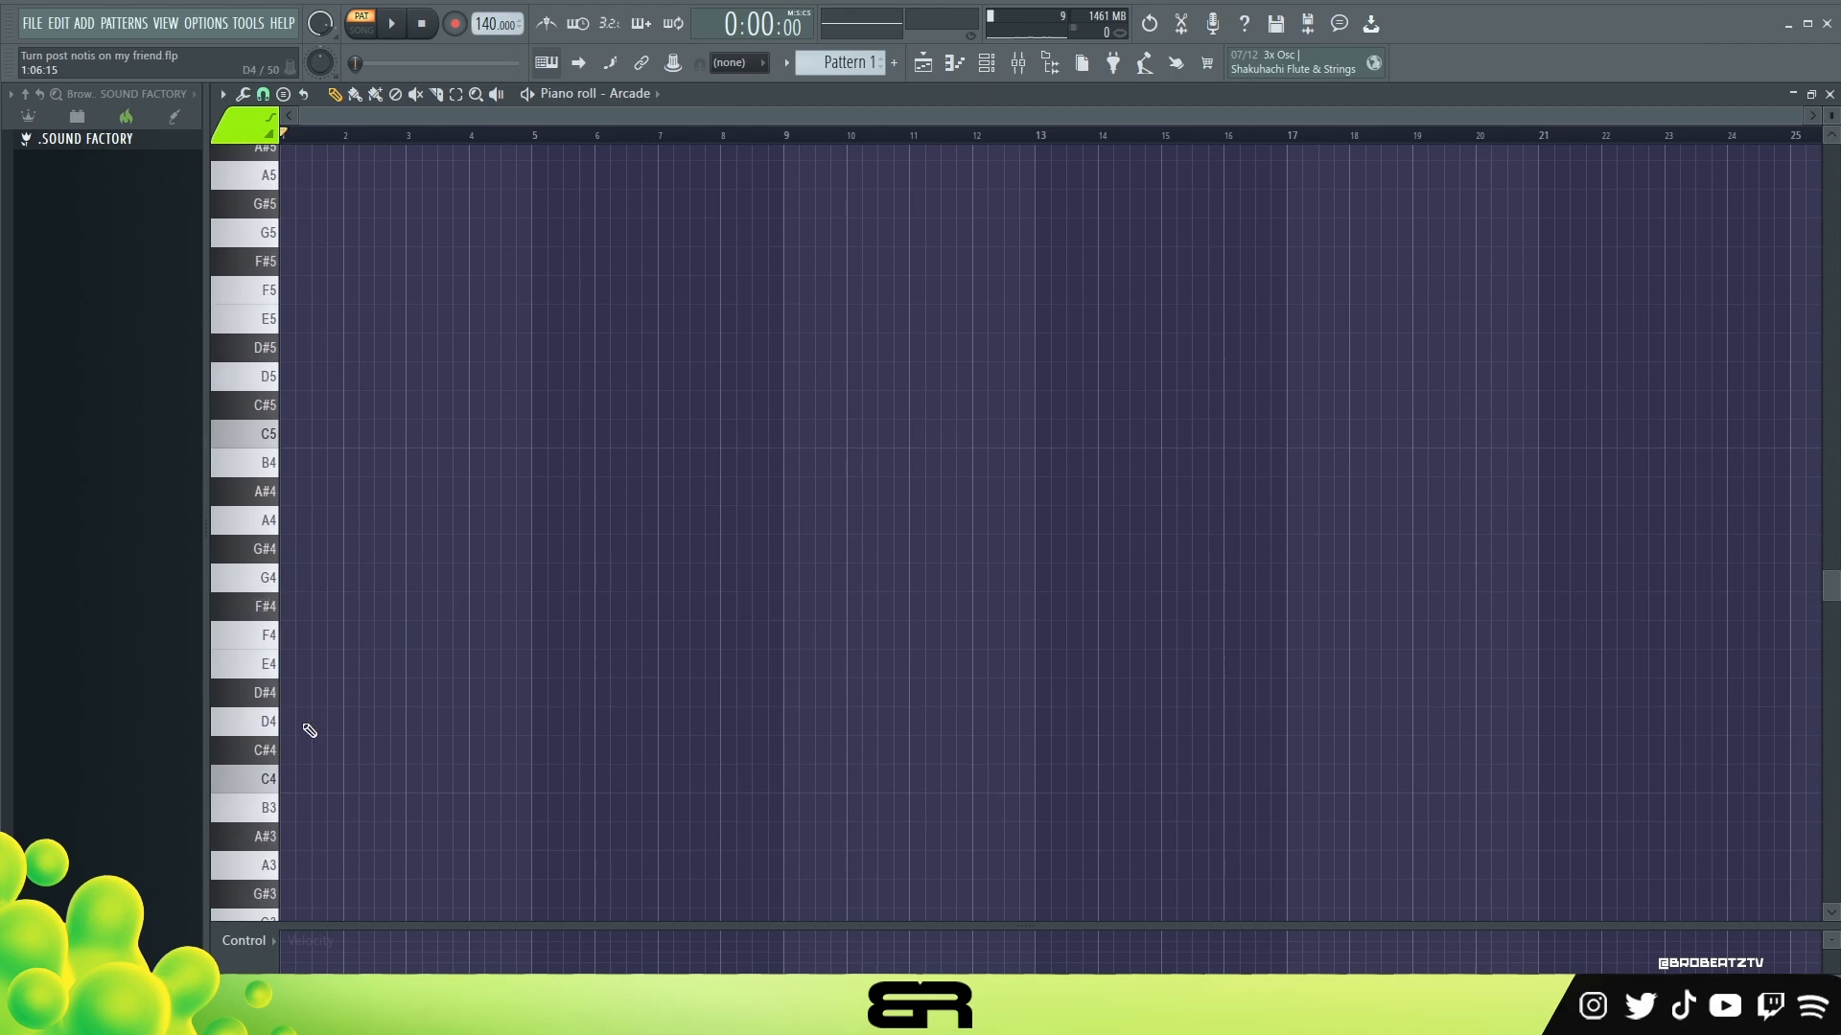
pyautogui.click(299, 725)
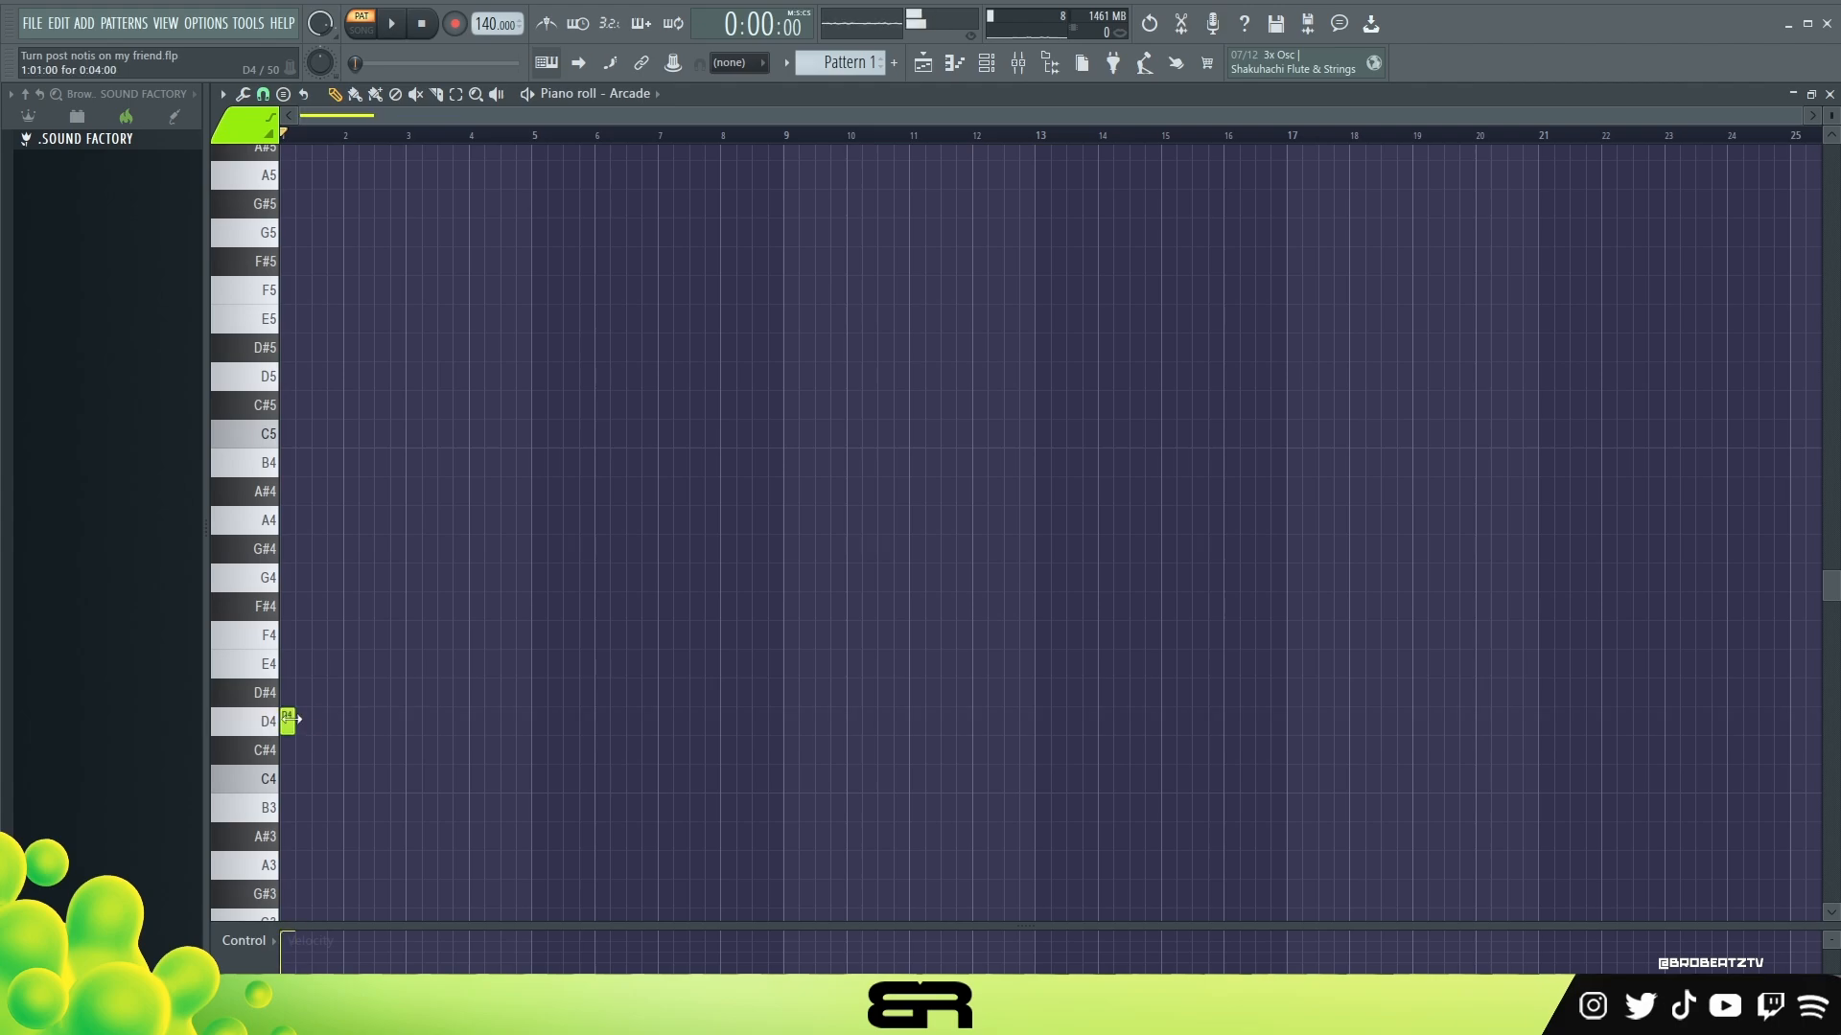
pyautogui.moveTo(295, 726)
pyautogui.mouseDown()
pyautogui.moveTo(536, 738)
pyautogui.moveTo(423, 678)
pyautogui.moveTo(419, 628)
pyautogui.moveTo(387, 739)
pyautogui.moveTo(389, 721)
pyautogui.mouseUp()
pyautogui.press('space')
pyautogui.press('space')
pyautogui.press('space')
pyautogui.press('space')
pyautogui.press('space')
pyautogui.press('space')
pyautogui.press('space')
pyautogui.press('space')
pyautogui.press('space')
pyautogui.press('space')
pyautogui.press('space')
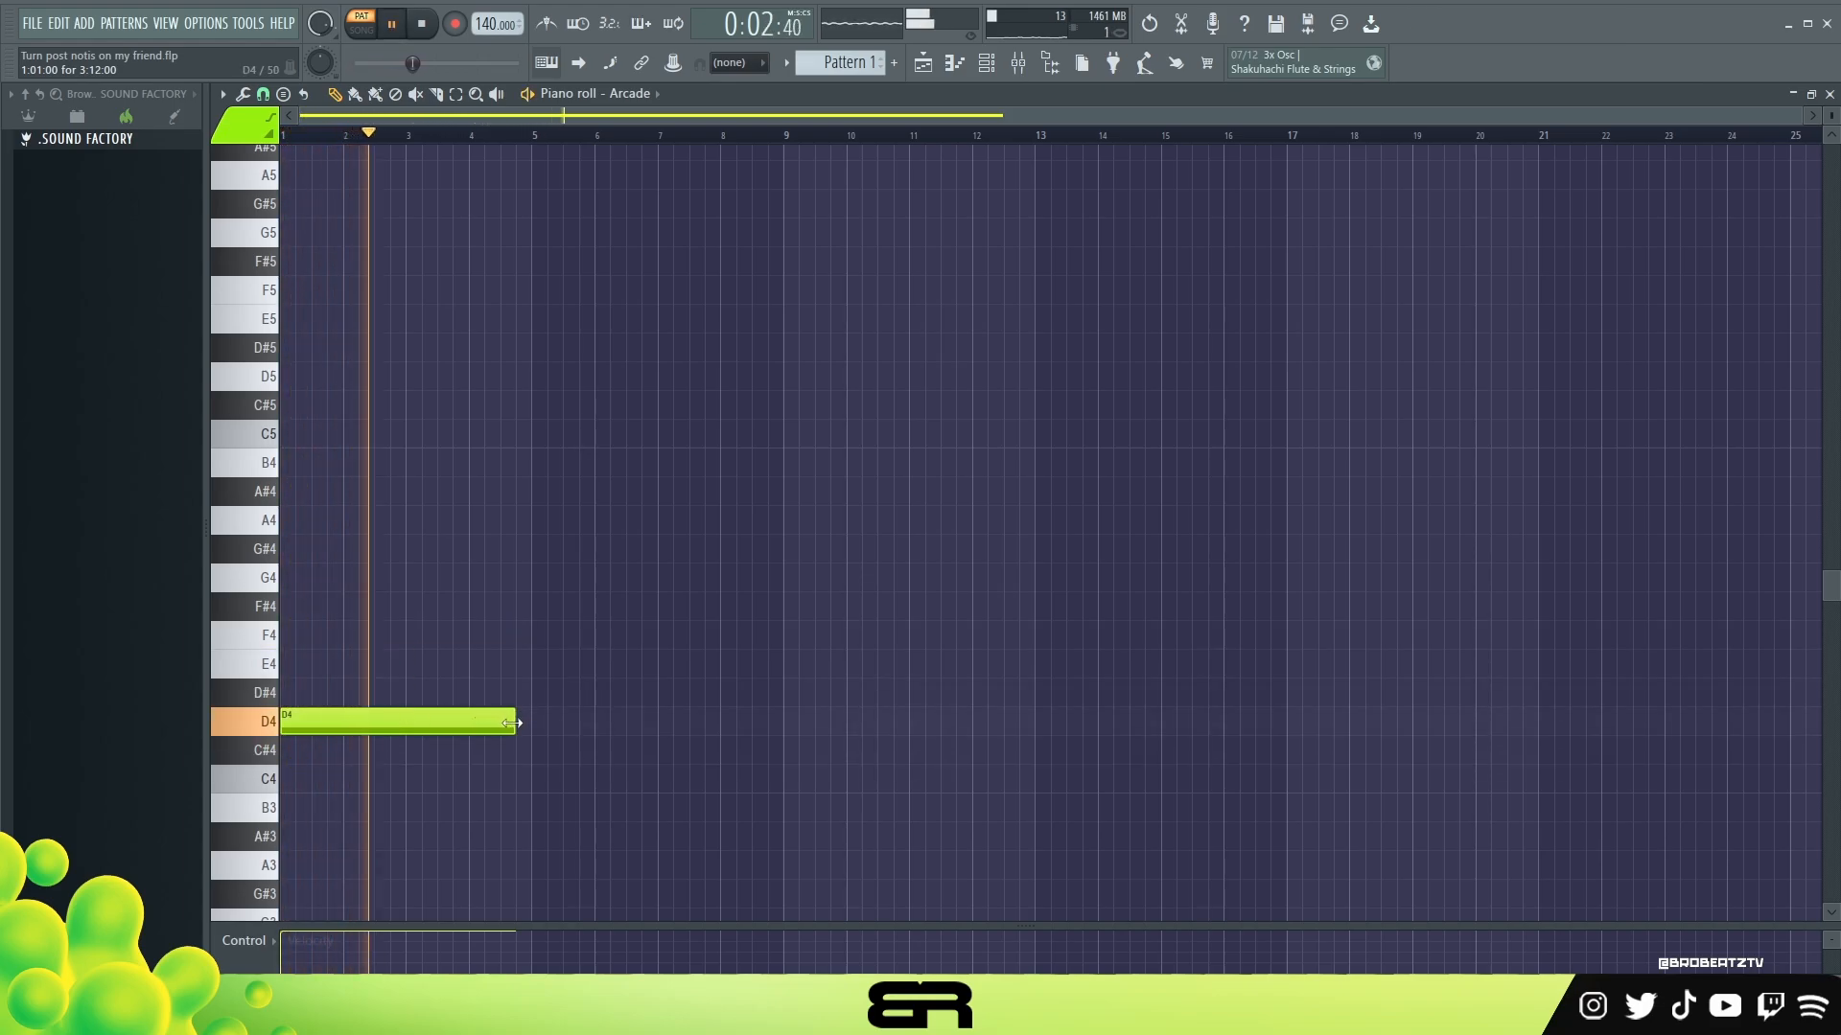
pyautogui.press('space')
pyautogui.moveTo(515, 721); pyautogui.dragTo(406, 722)
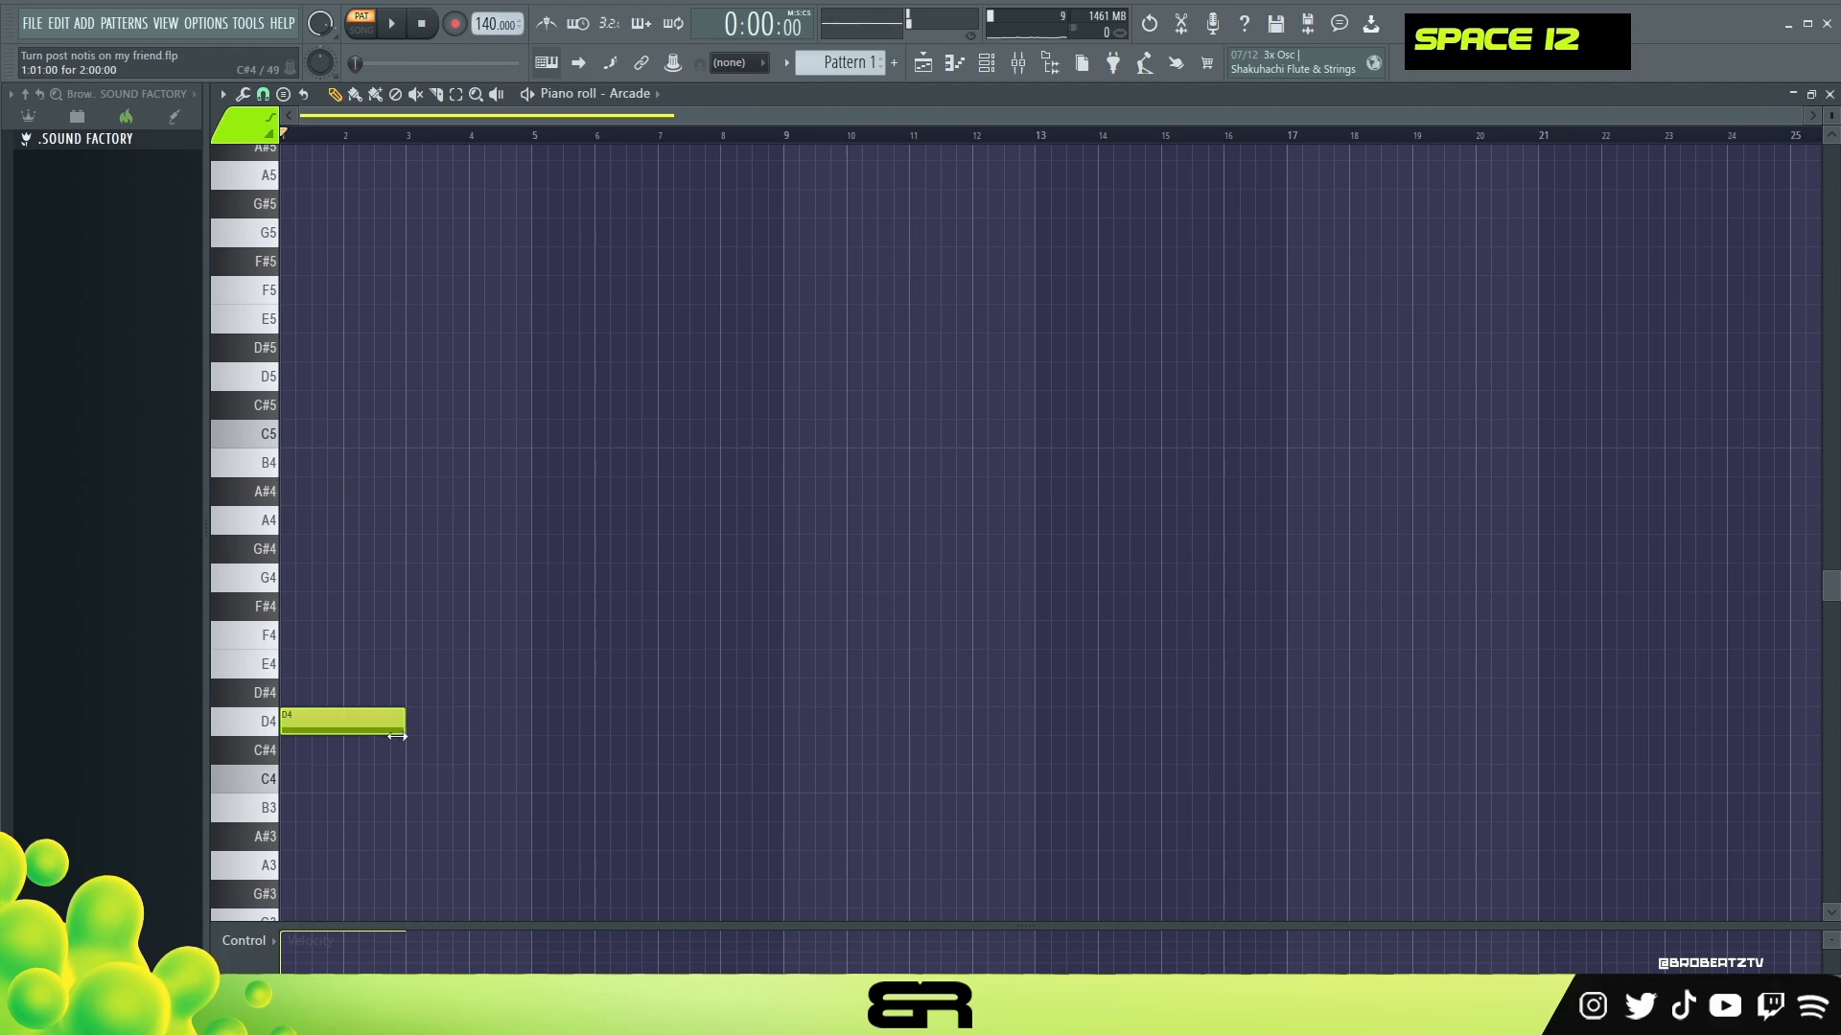
# Duplicate the two-bar D4 note so the copy fills bars 3 and 4
pyautogui.keyDown('ctrl'); pyautogui.click(393, 724); pyautogui.keyUp('ctrl')
pyautogui.hotkey('ctrl', 'q')
pyautogui.rightClick(466, 705)
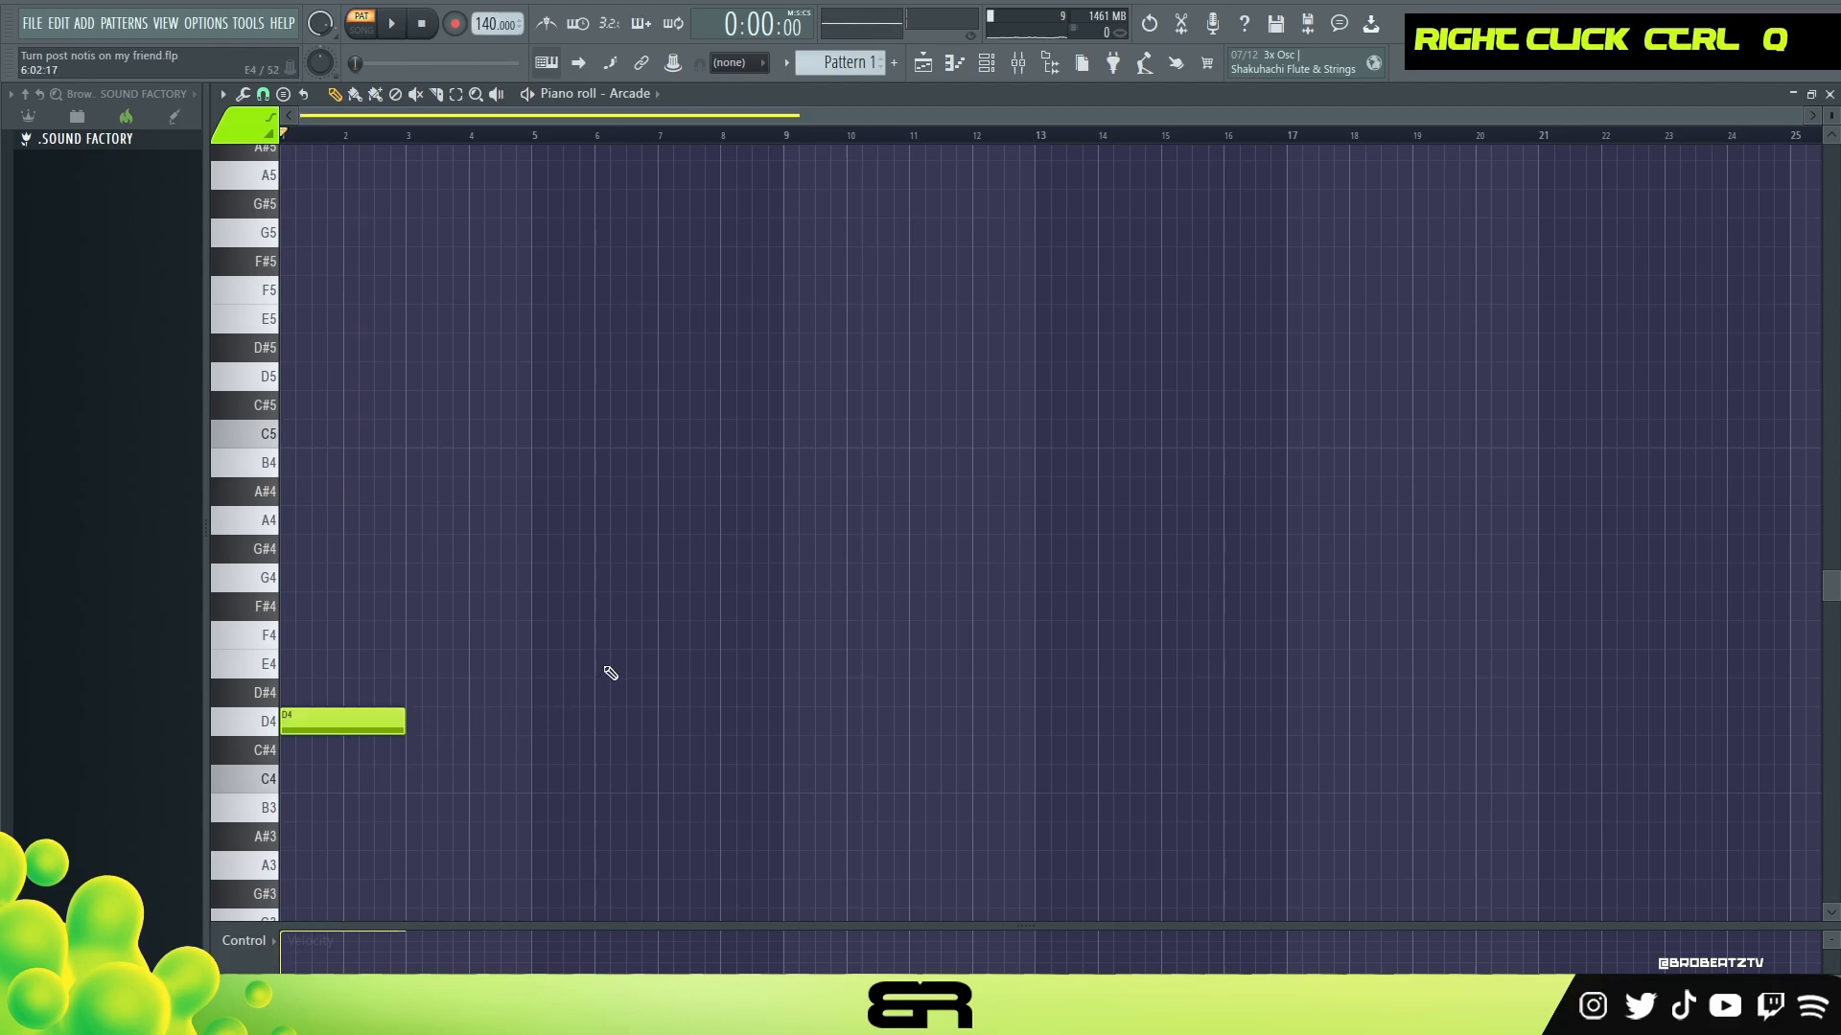
pyautogui.keyDown('ctrl'); pyautogui.click(333, 716); pyautogui.keyUp('ctrl')
pyautogui.keyDown('shift'); pyautogui.moveTo(332, 716); pyautogui.dragTo(451, 706); pyautogui.keyUp('shift')
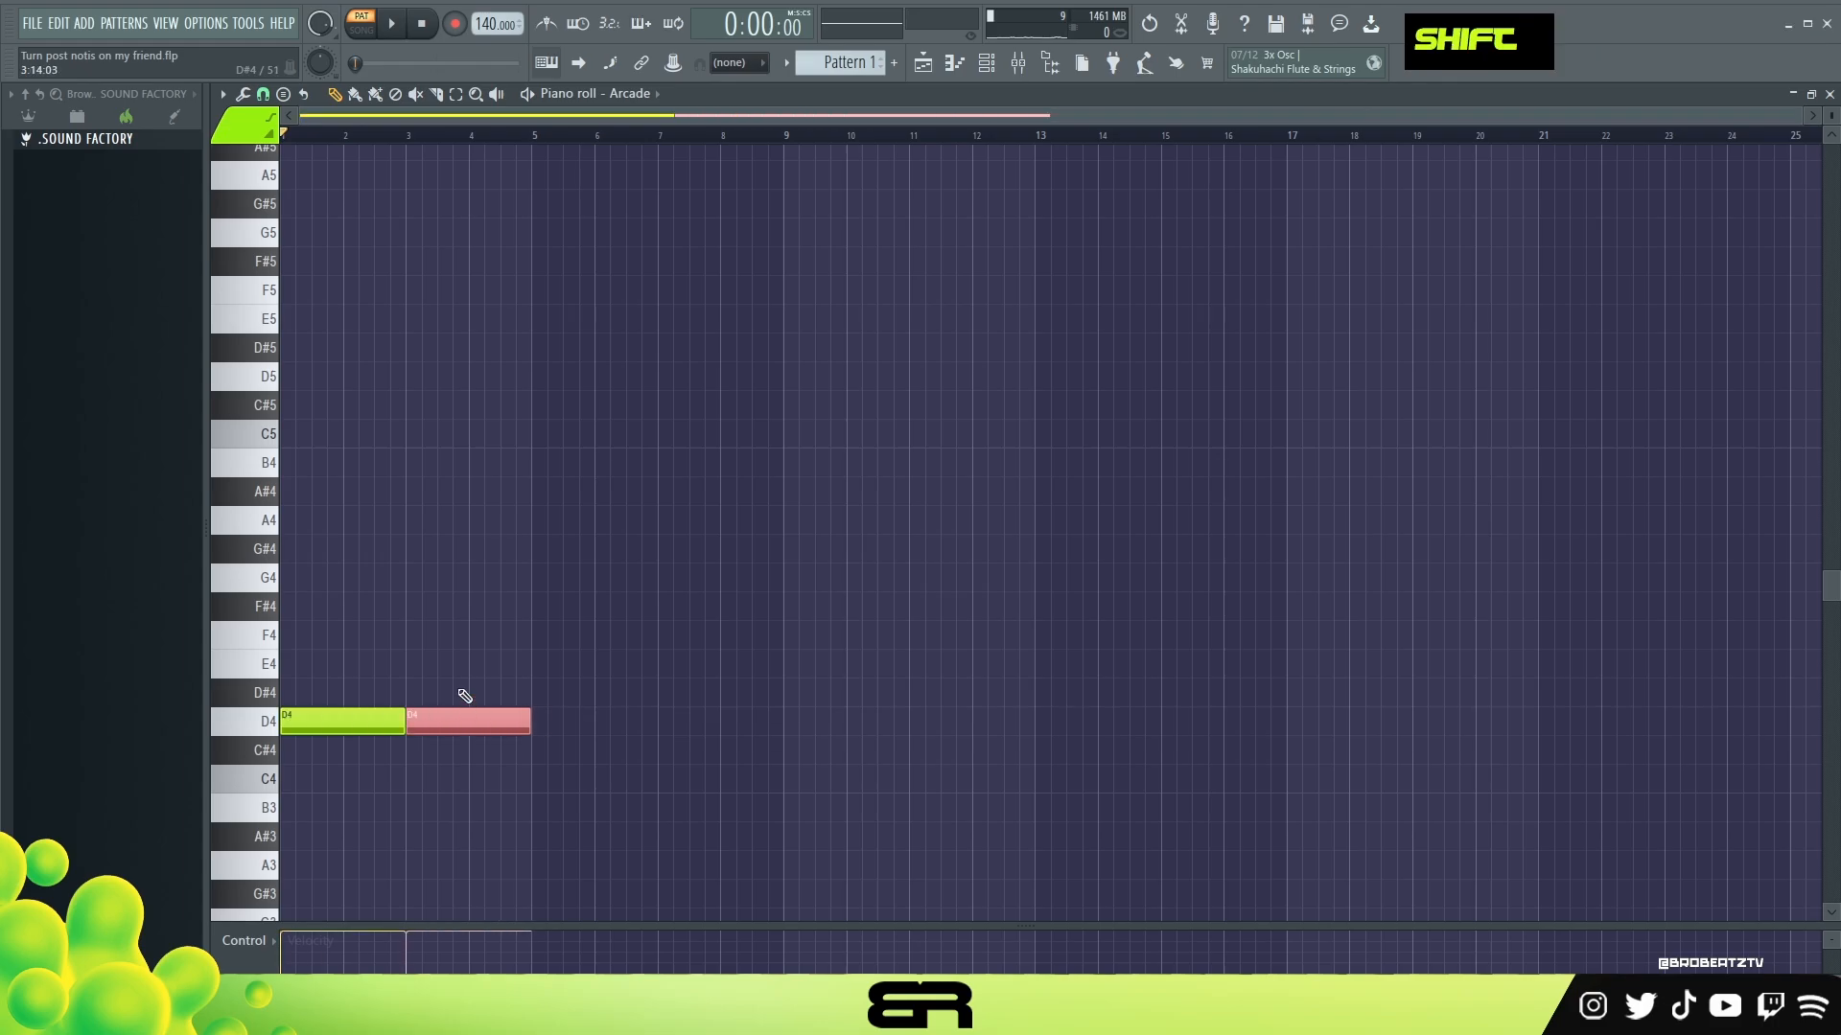
# Add an F4 note over the second half of bar 2 and copy it to the second half of bar 4
pyautogui.press('space')
pyautogui.scroll(4, 403, 139)
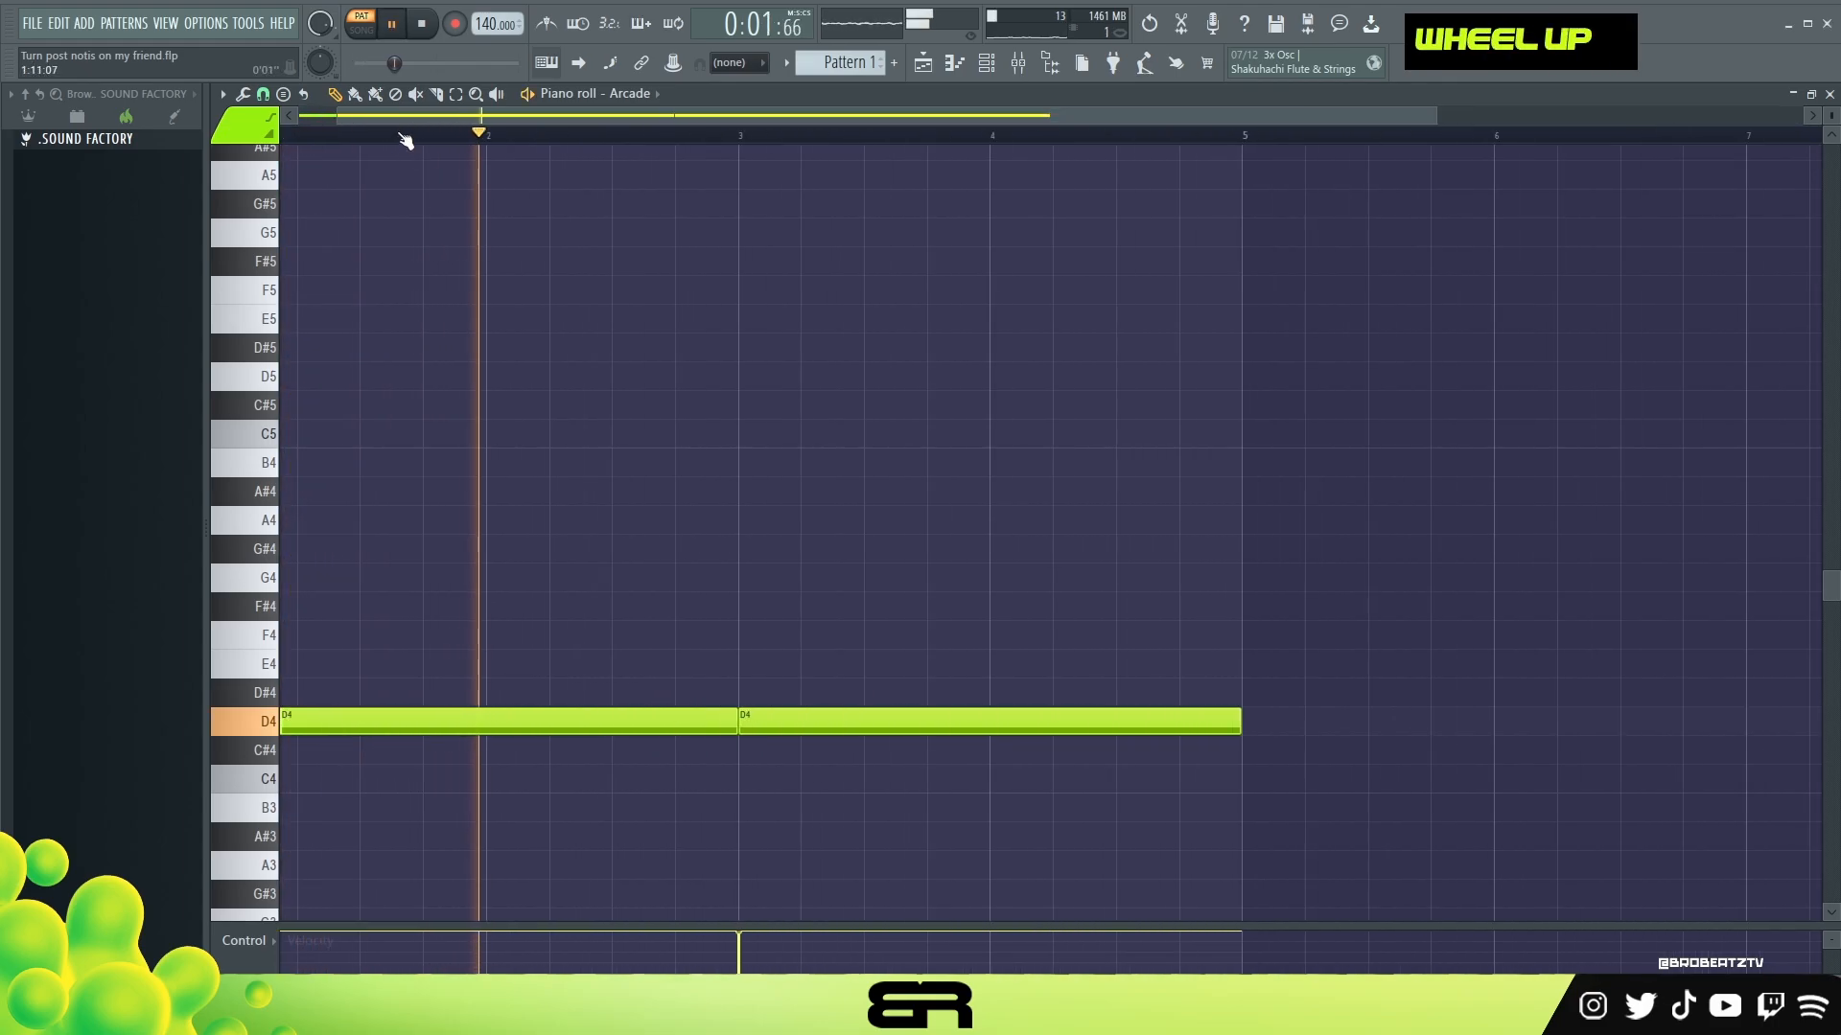
pyautogui.press('space')
pyautogui.click(624, 636)
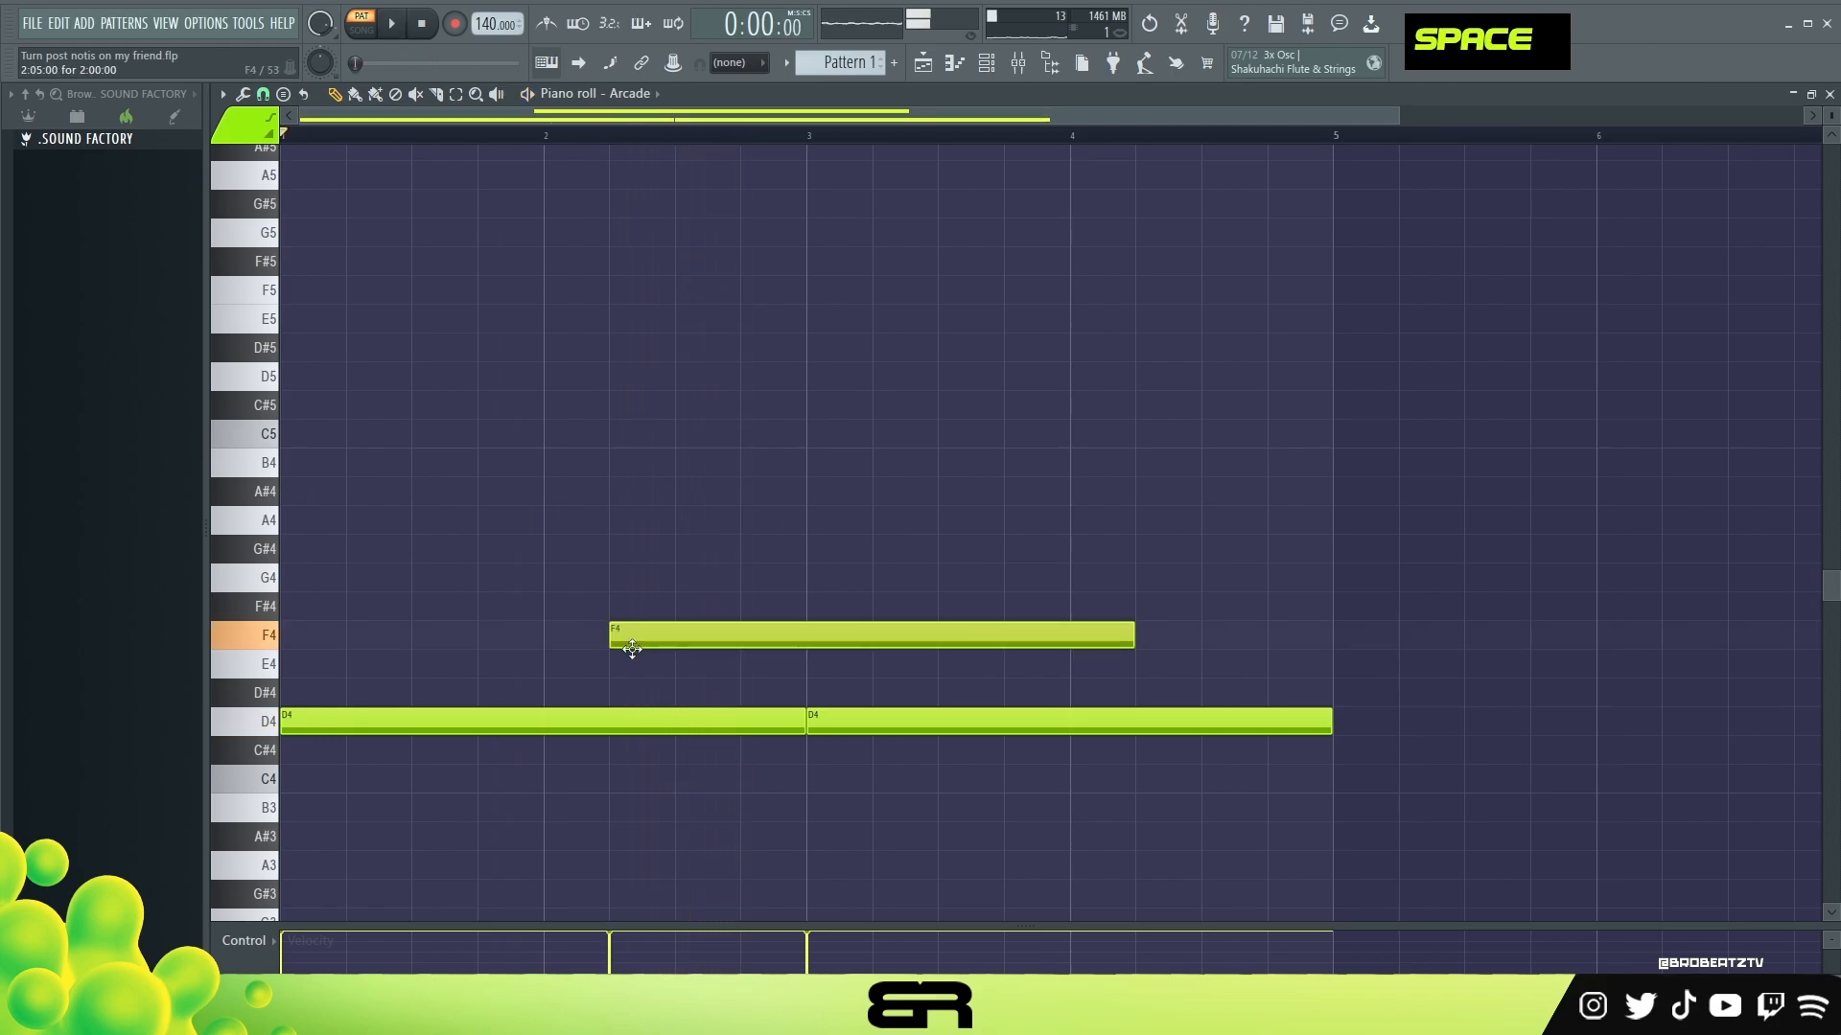
pyautogui.press('space')
pyautogui.moveTo(1013, 641); pyautogui.dragTo(1078, 641)
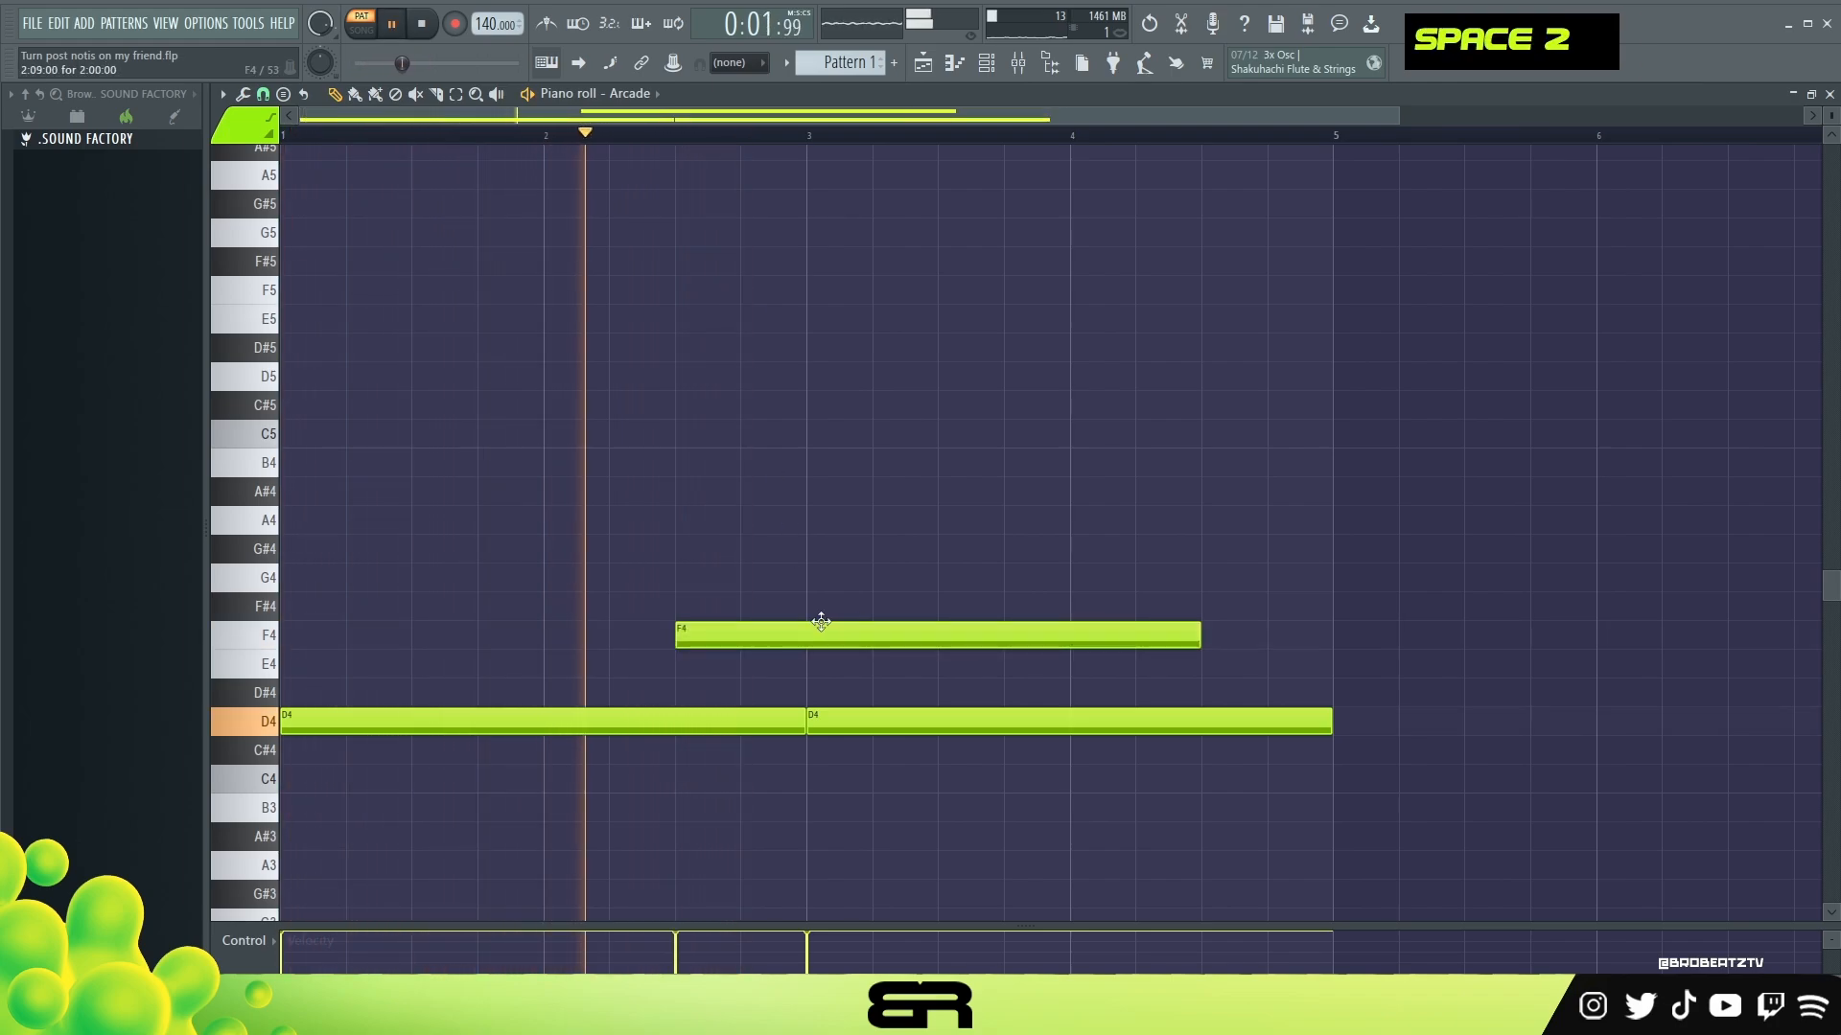
pyautogui.press('space')
pyautogui.moveTo(1193, 638); pyautogui.dragTo(801, 676)
pyautogui.keyDown('ctrl'); pyautogui.moveTo(793, 594); pyautogui.dragTo(1242, 617); pyautogui.keyUp('ctrl')
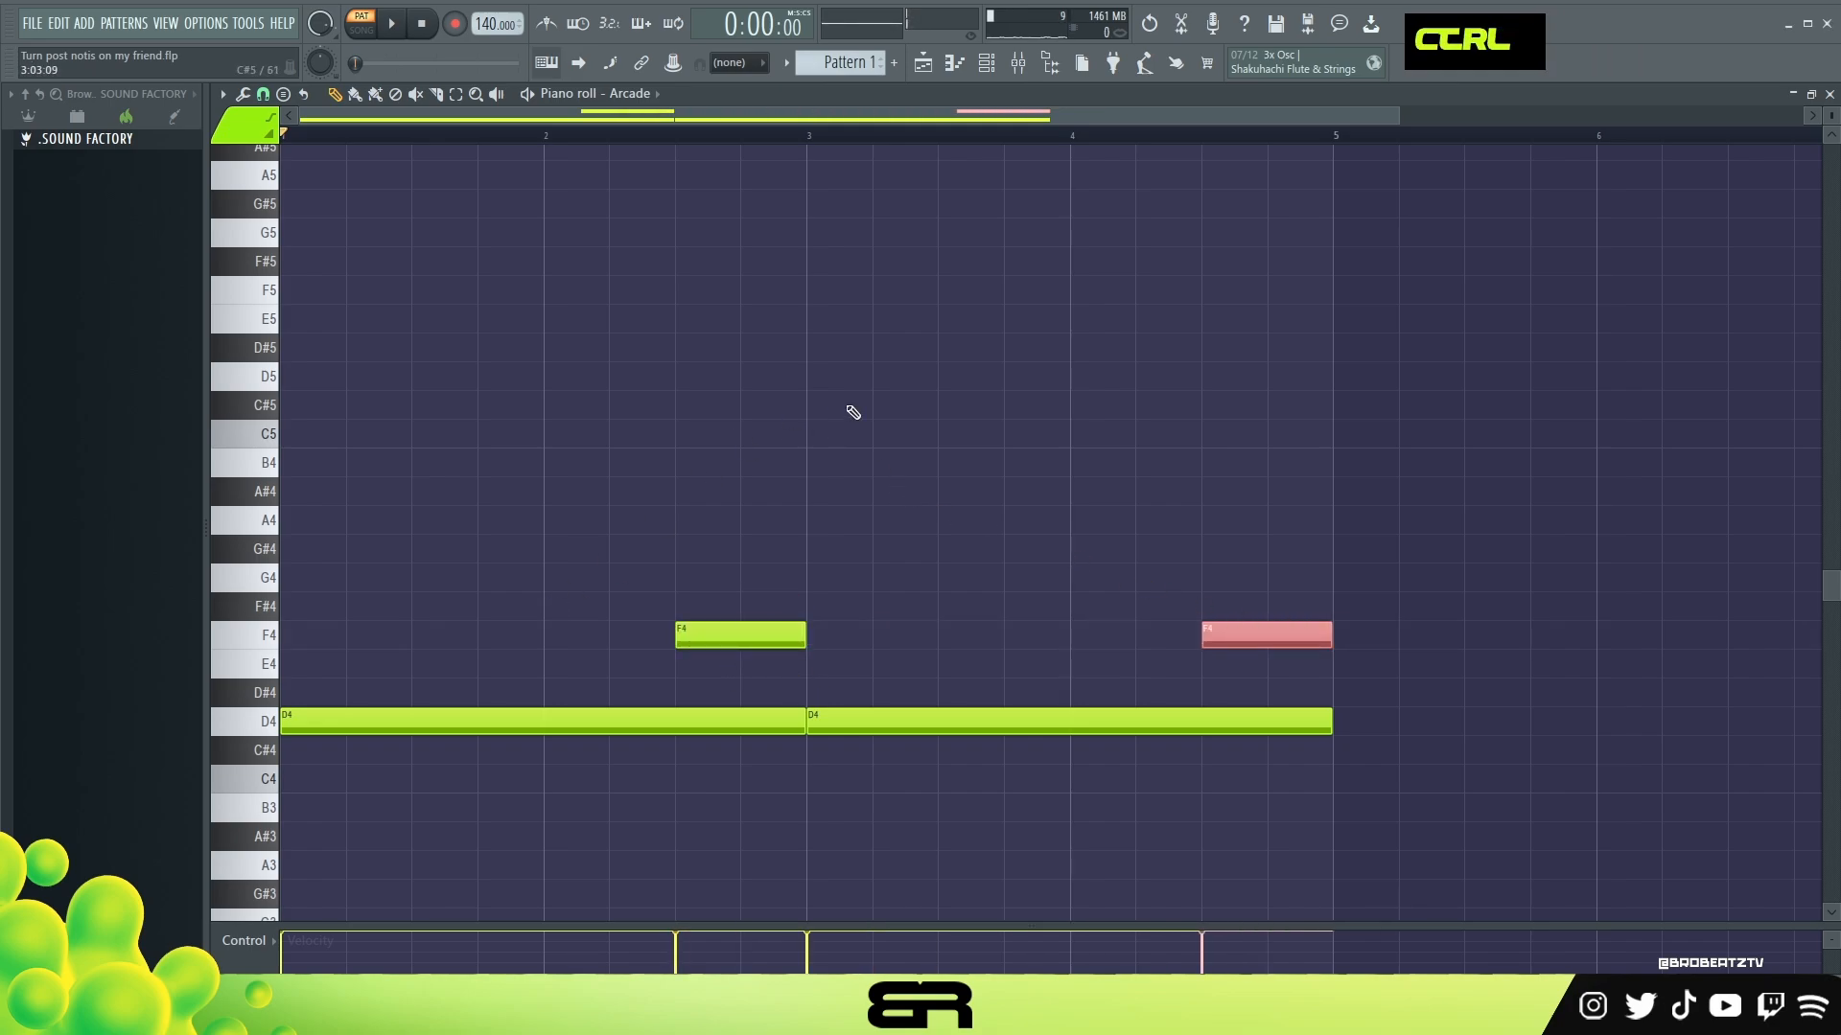
pyautogui.keyDown('ctrl'); pyautogui.scroll(-2, 565, 139); pyautogui.keyUp('ctrl')
pyautogui.keyDown('ctrl'); pyautogui.moveTo(1206, 508); pyautogui.dragTo(283, 820); pyautogui.keyUp('ctrl')
pyautogui.rightClick(558, 434)
pyautogui.click(578, 433)
pyautogui.click(629, 321)
pyautogui.click(678, 293)
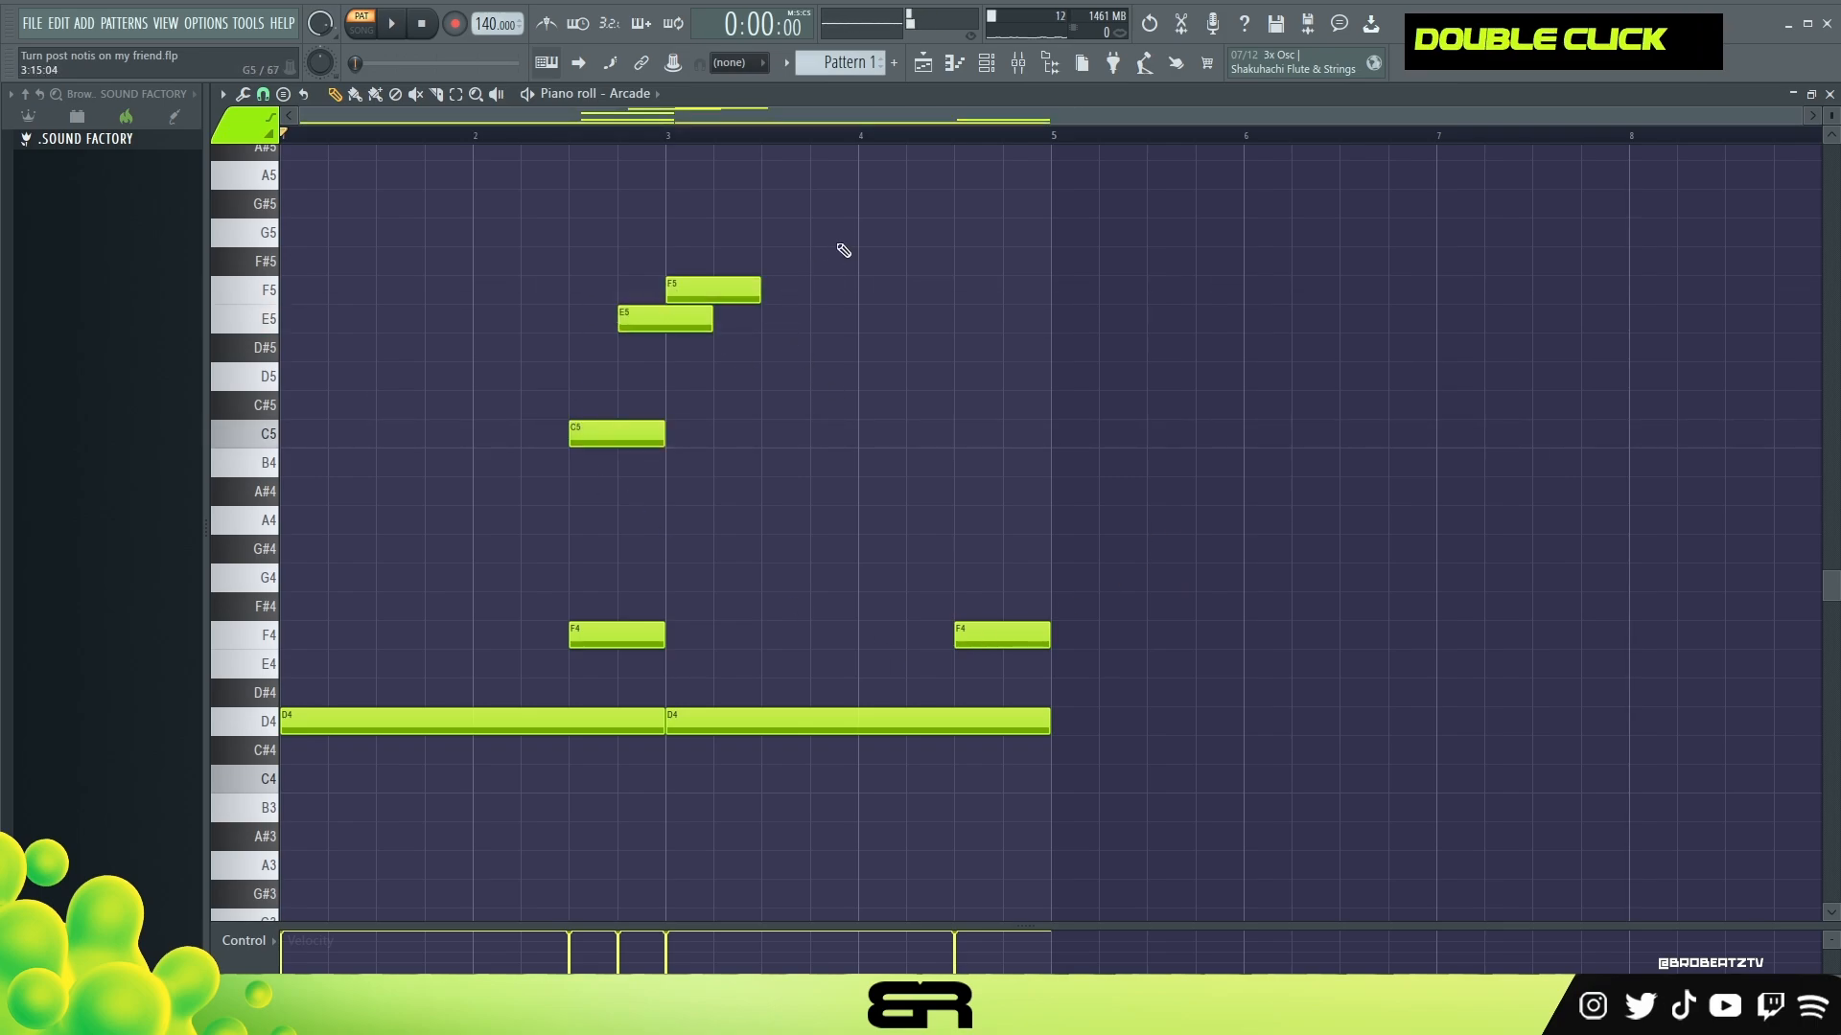
pyautogui.click(871, 262)
pyautogui.click(874, 406)
pyautogui.rightClick(920, 410)
pyautogui.rightClick(902, 271)
pyautogui.rightClick(738, 292)
pyautogui.rightClick(692, 321)
pyautogui.rightClick(661, 440)
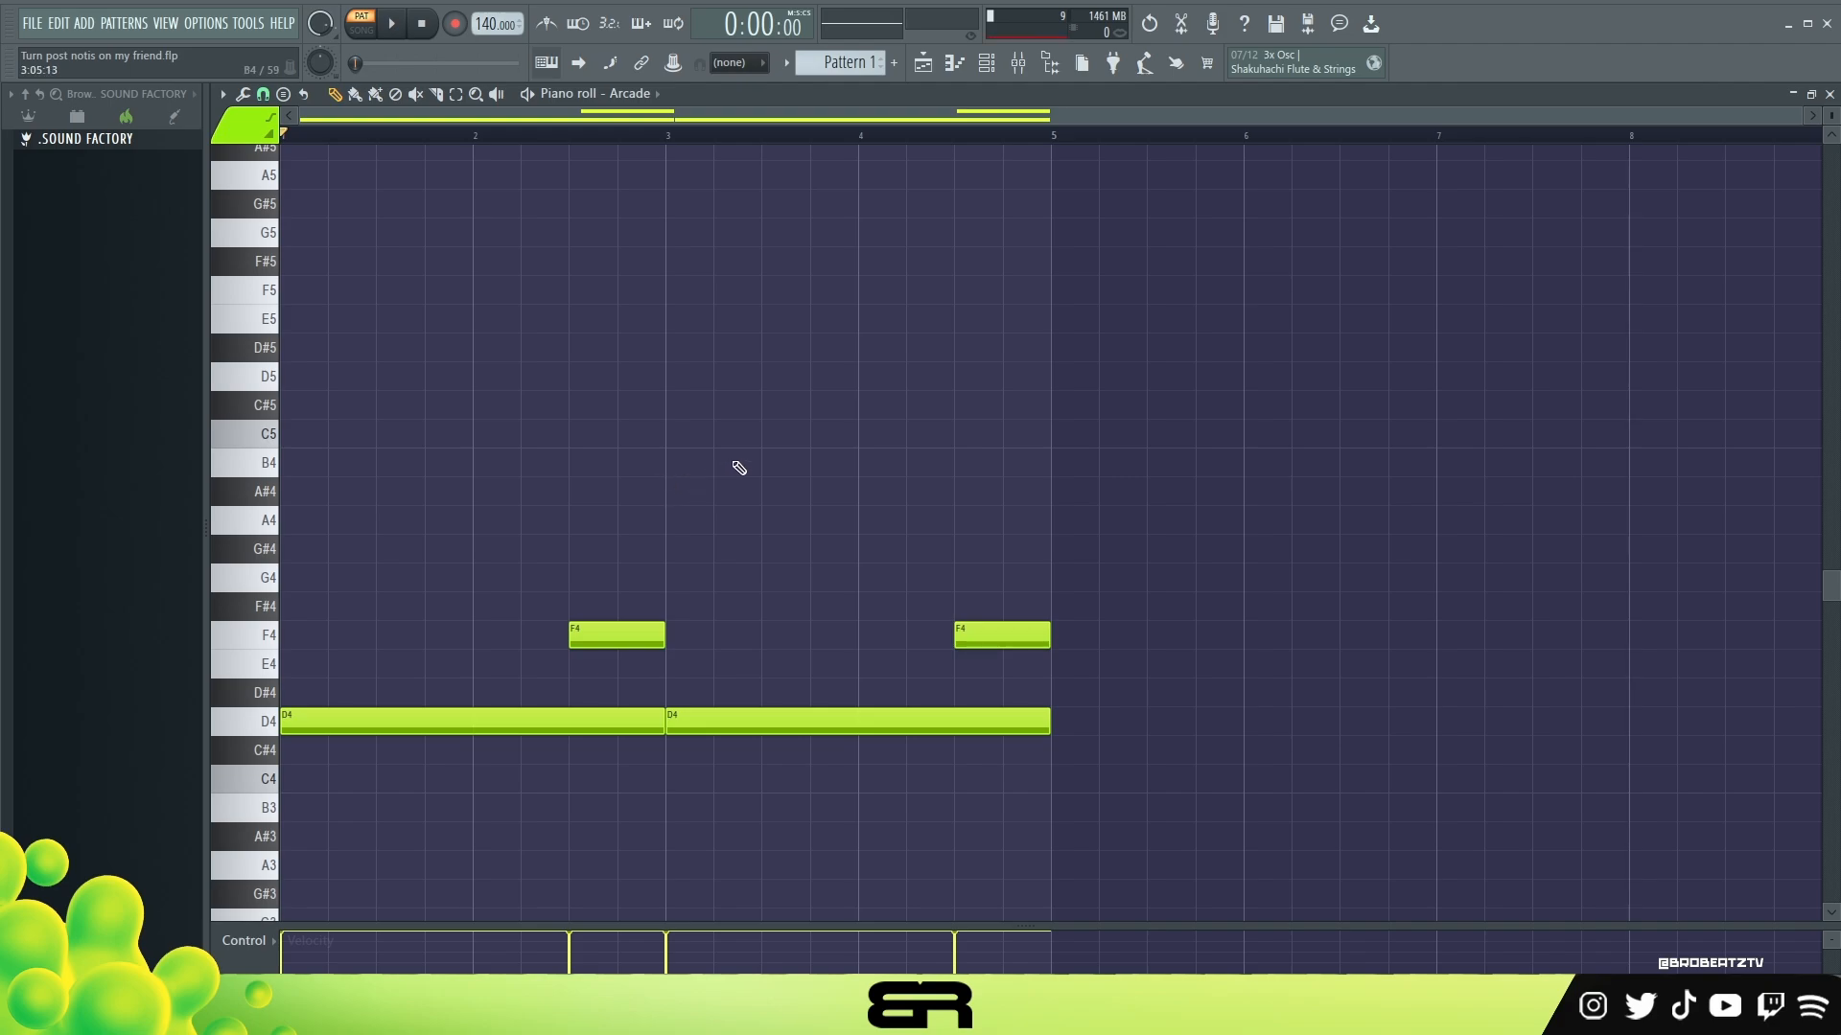
# Play the four-bar pattern of D4 and F4 notes and duplicate it into bars 5 to 8
pyautogui.scroll(-1, 1038, 142)
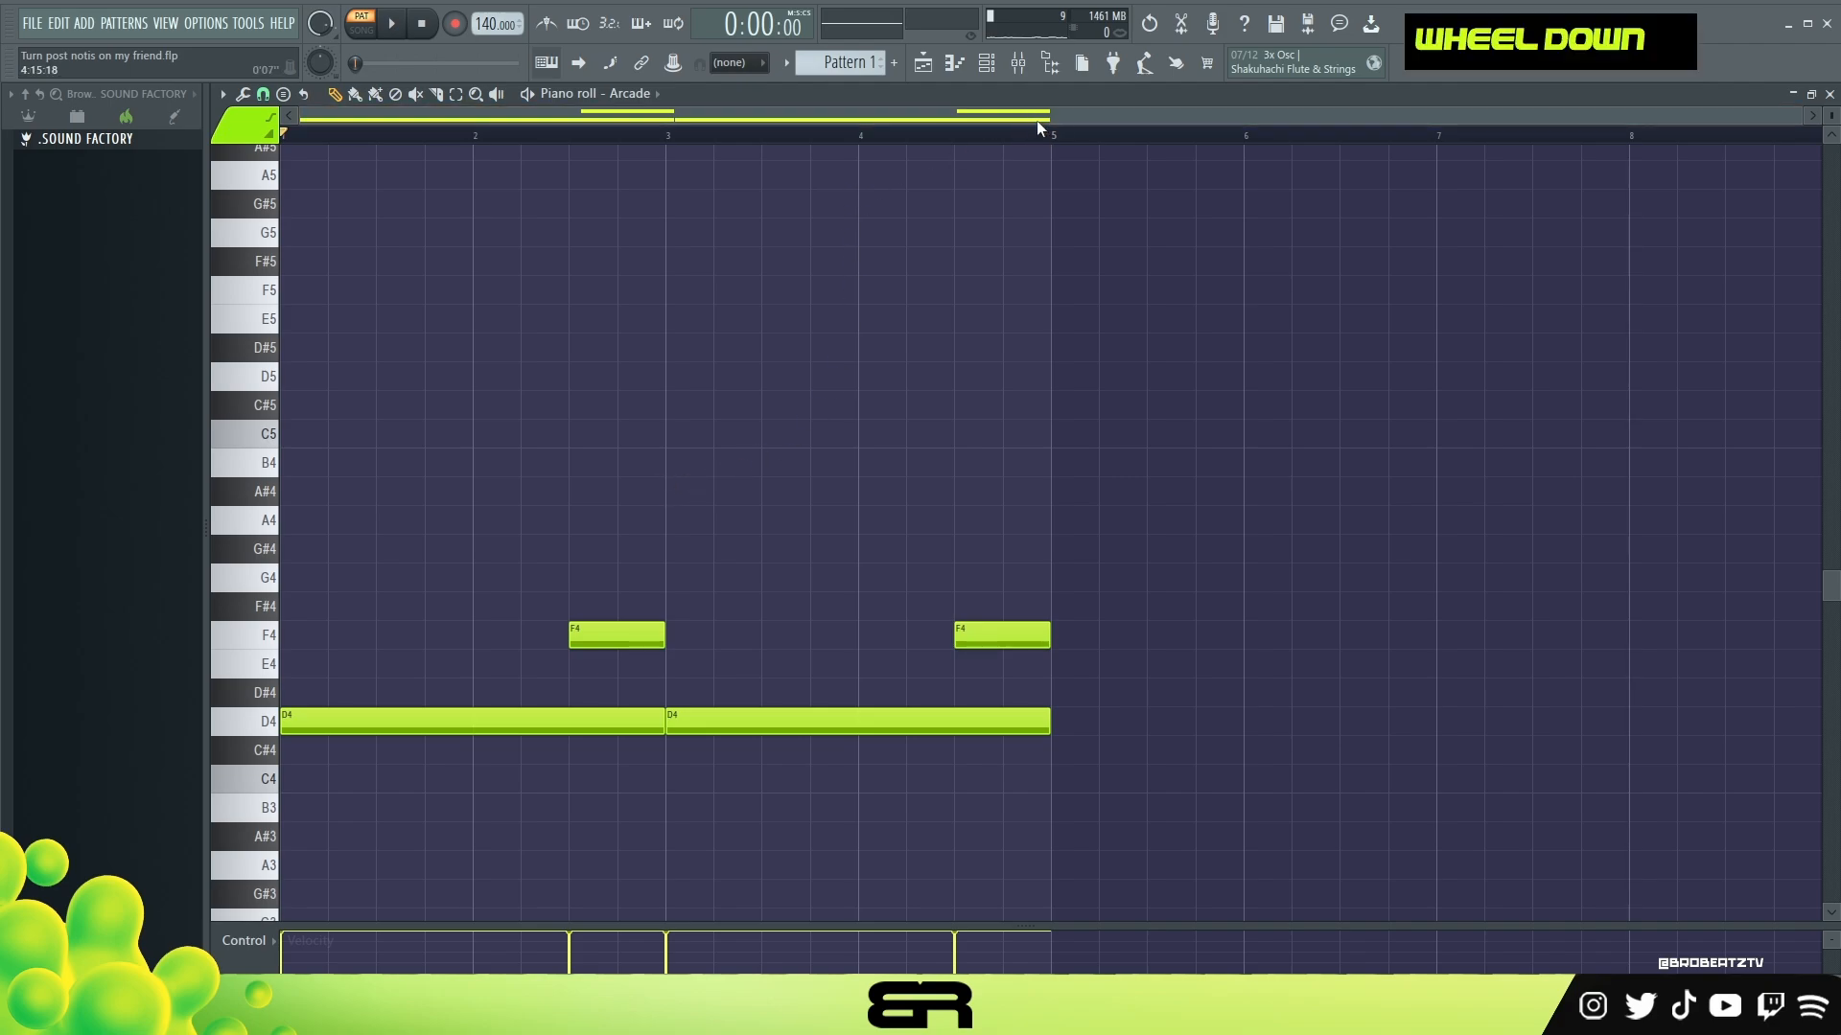
pyautogui.press('space')
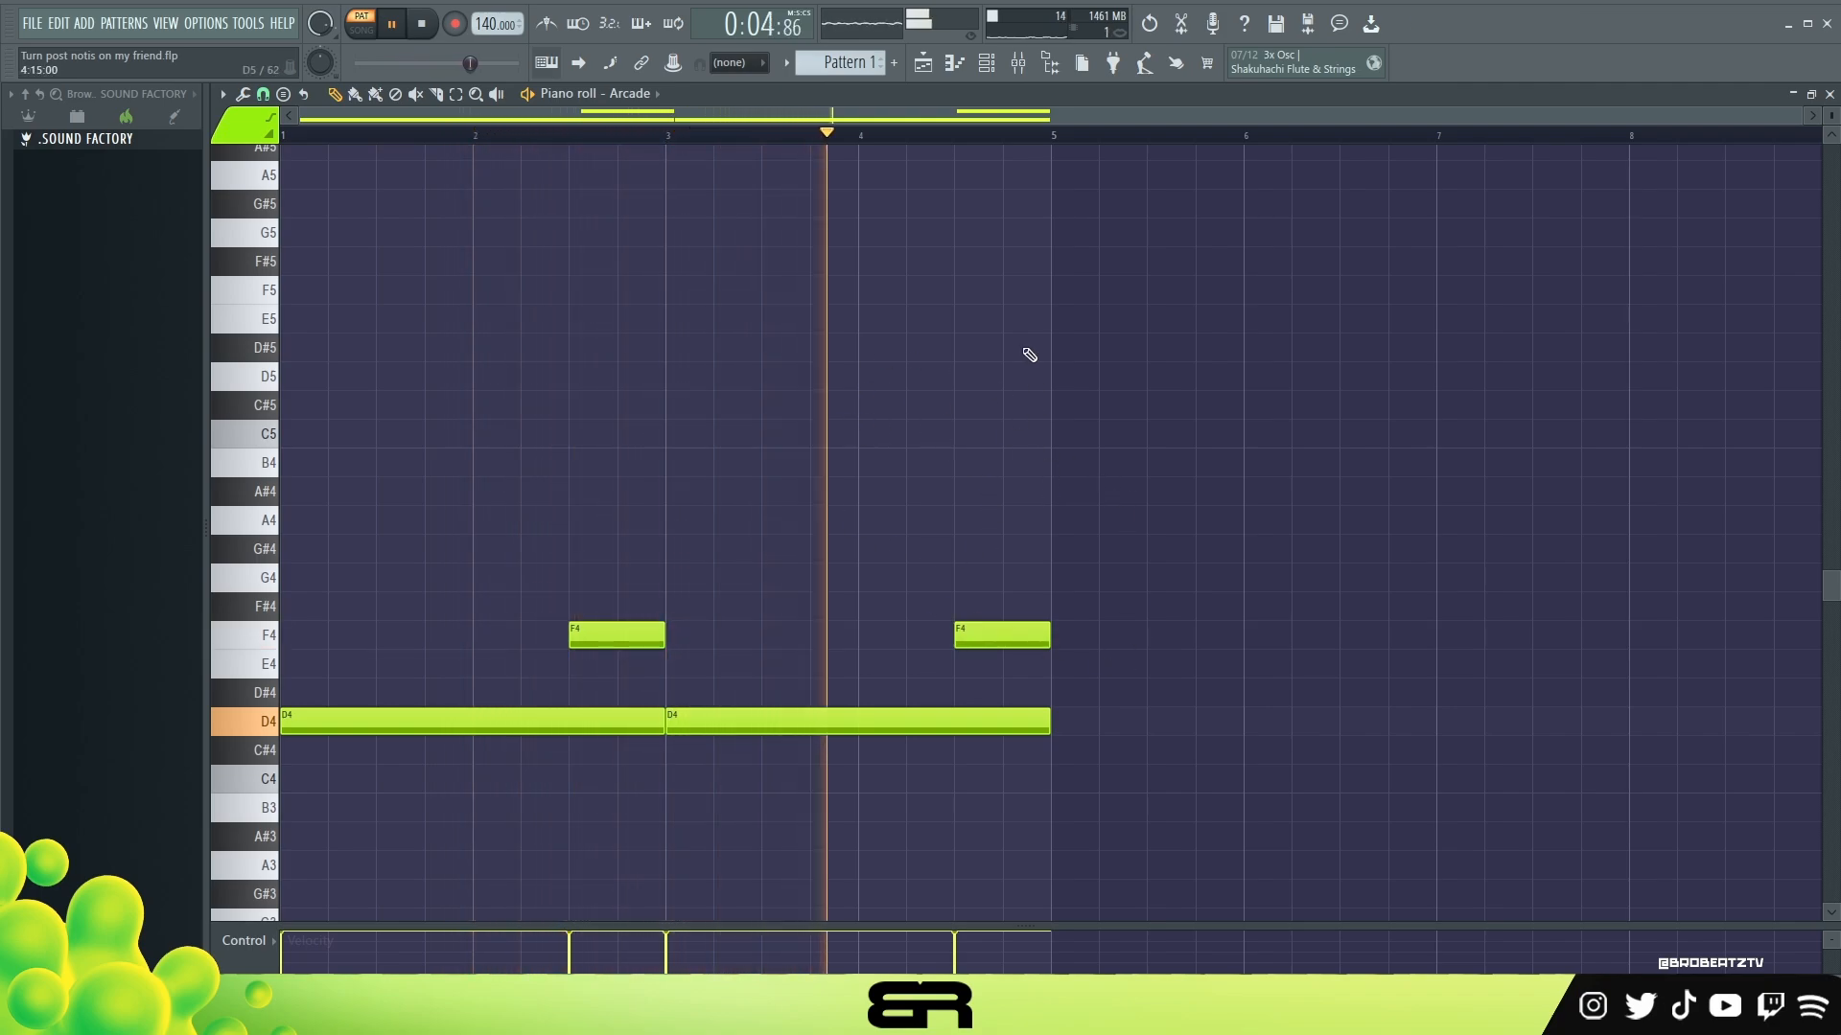
pyautogui.press('space')
pyautogui.keyDown('ctrl'); pyautogui.moveTo(1062, 451); pyautogui.dragTo(1080, 724); pyautogui.keyUp('ctrl')
pyautogui.moveTo(834, 125); pyautogui.dragTo(1165, 134)
pyautogui.rightClick(950, 448)
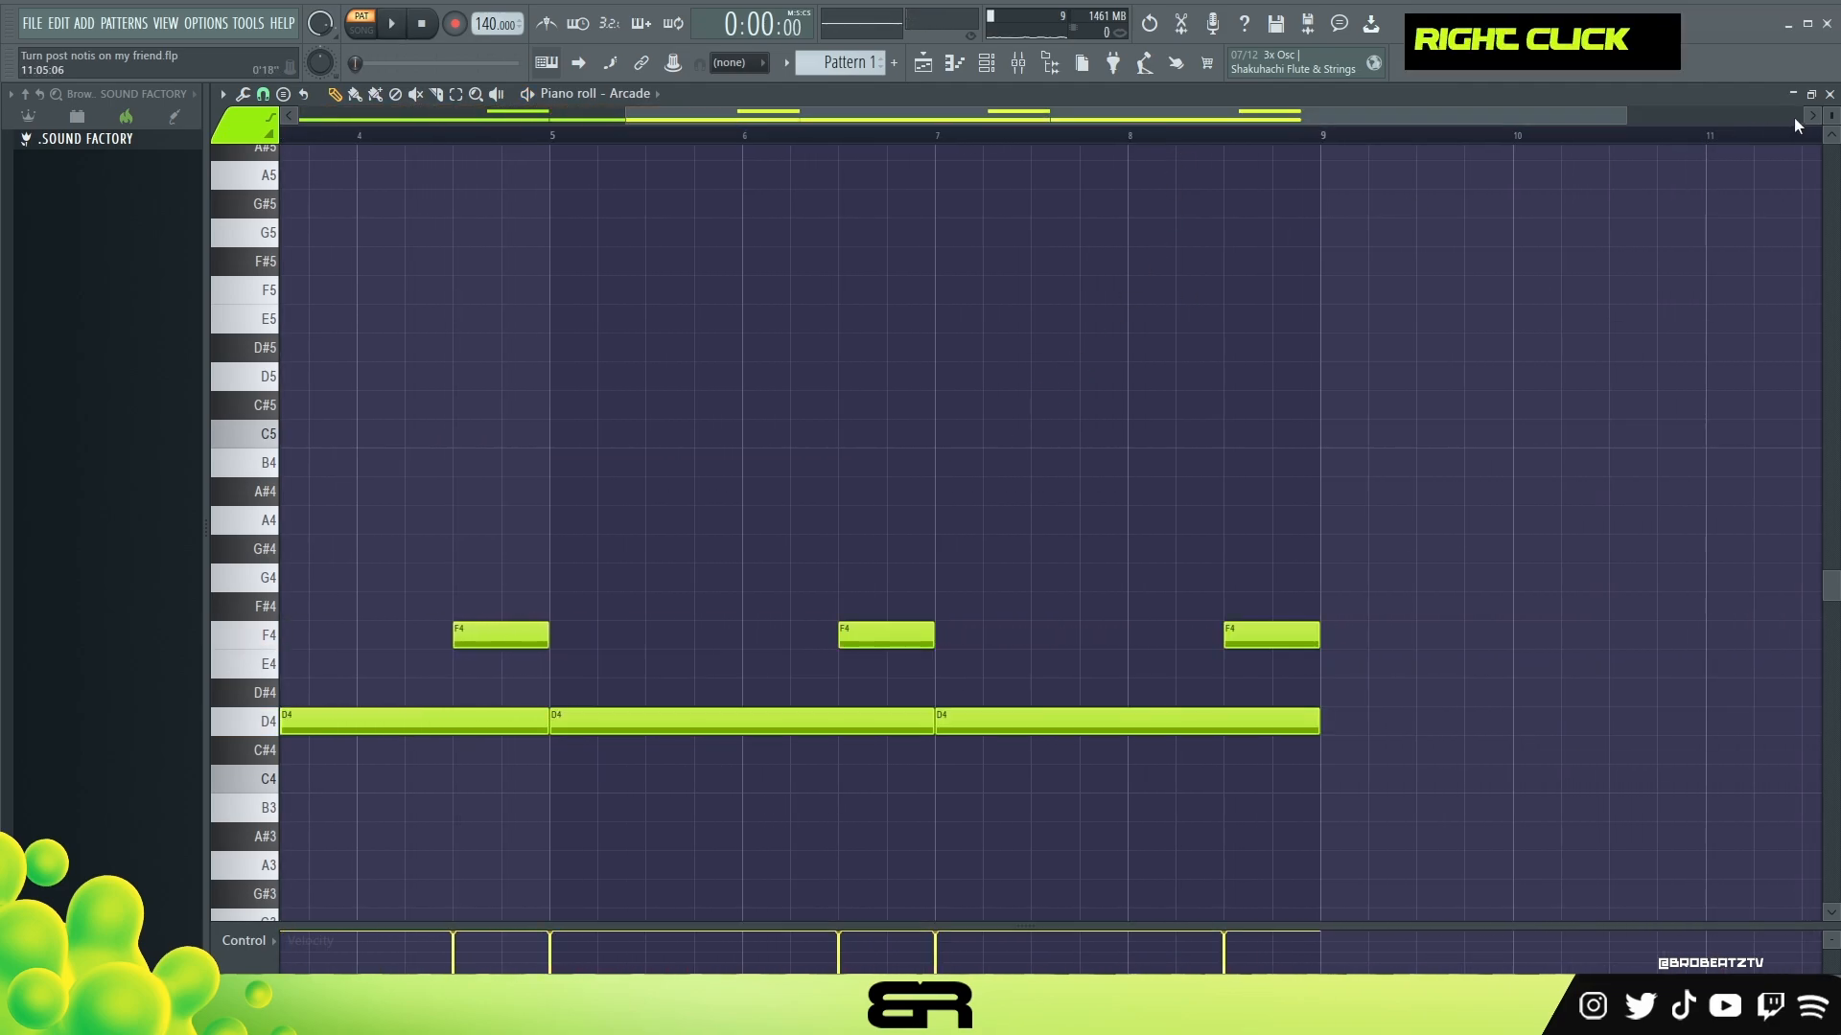
pyautogui.moveTo(1831, 116); pyautogui.dragTo(1831, 121)
pyautogui.moveTo(831, 114)
pyautogui.mouseDown()
pyautogui.moveTo(748, 119)
pyautogui.moveTo(807, 125)
pyautogui.mouseUp()
pyautogui.keyDown('ctrl'); pyautogui.moveTo(1380, 519); pyautogui.dragTo(549, 812); pyautogui.keyUp('ctrl')
pyautogui.rightClick(708, 553)
pyautogui.keyDown('ctrl'); pyautogui.moveTo(684, 492); pyautogui.dragTo(1436, 784); pyautogui.keyUp('ctrl')
pyautogui.rightClick(1115, 480)
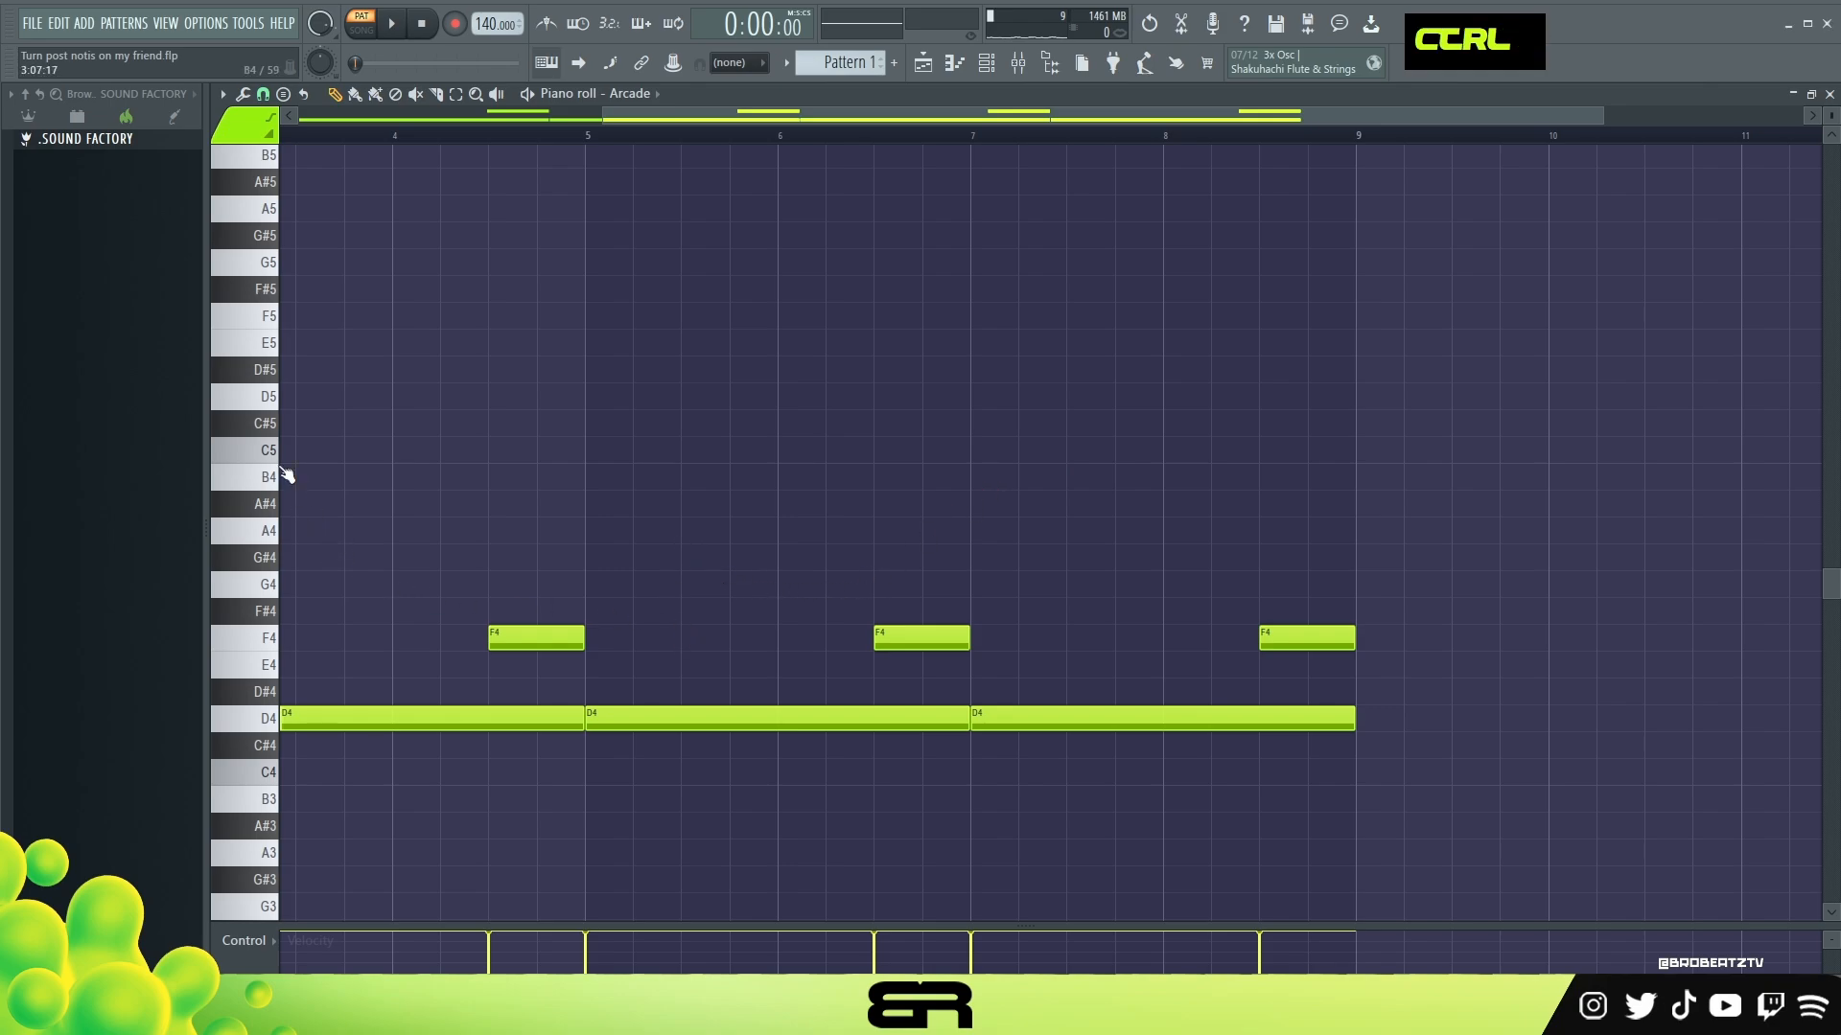
# Play the pattern from bar 5 repeatedly and audition the C5 and B4 samples against the D4 loop
pyautogui.press('space')
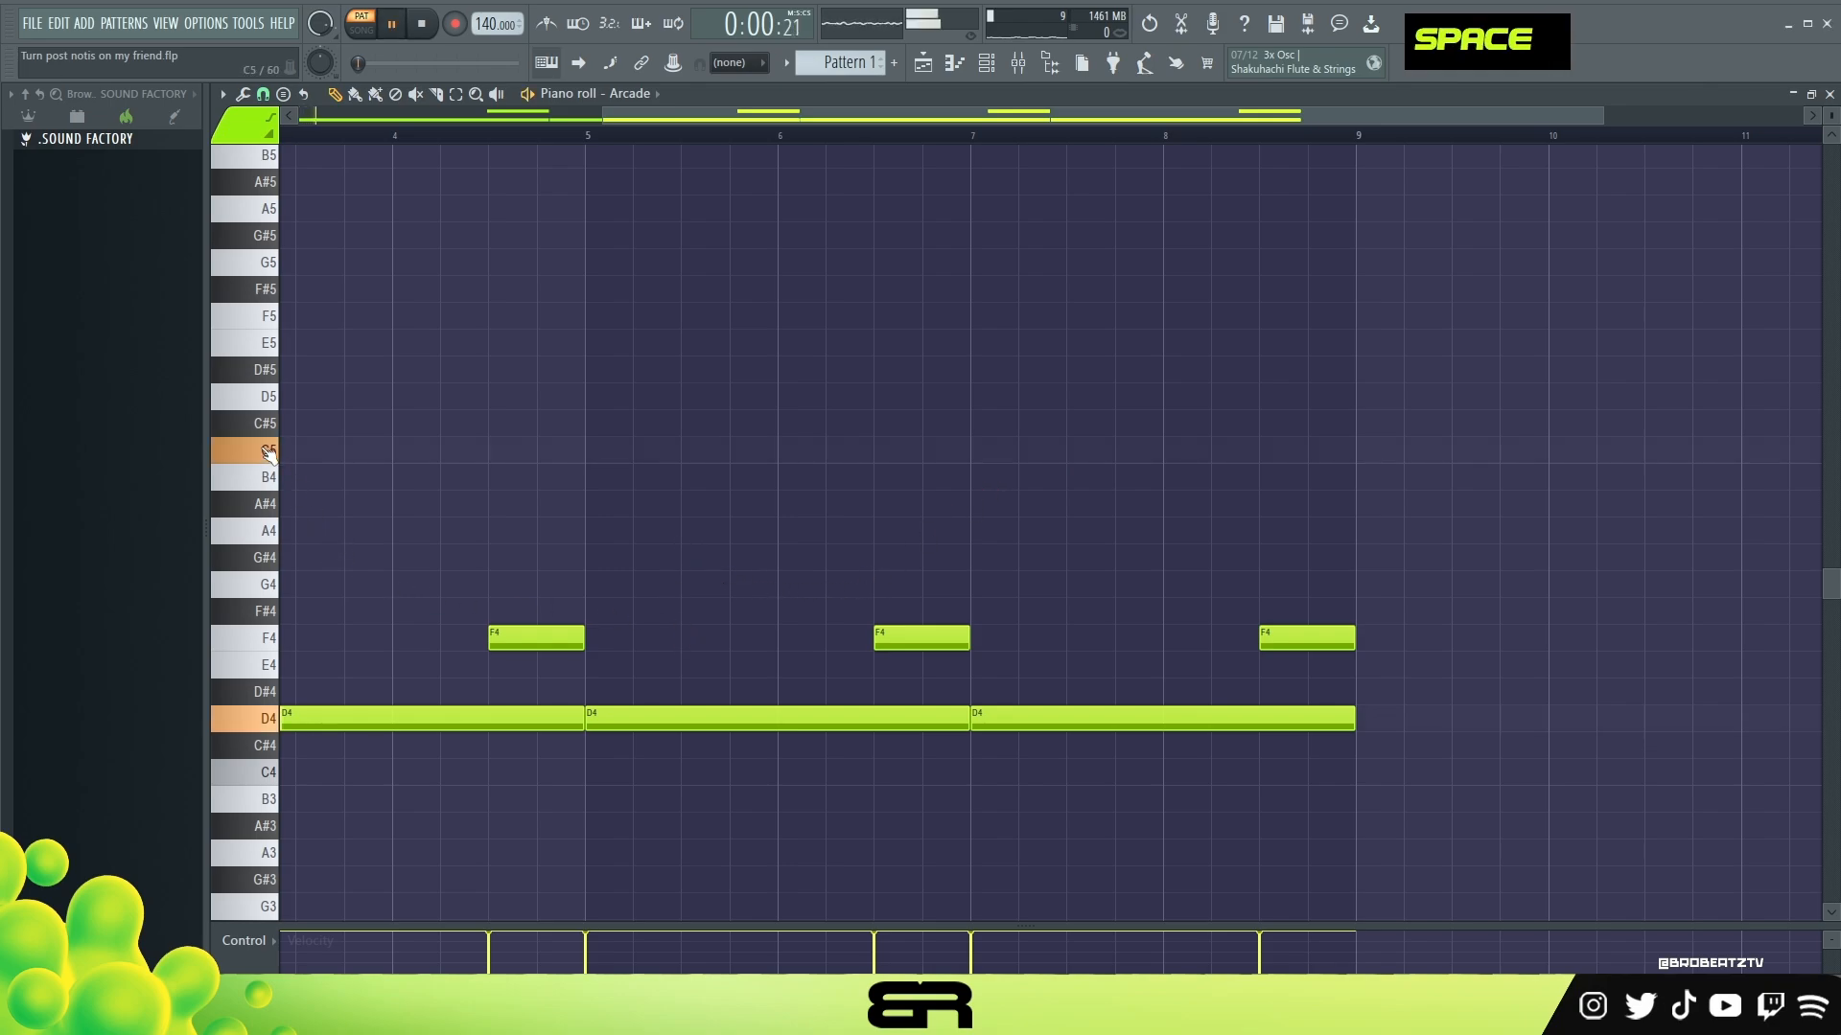
pyautogui.click(590, 137)
pyautogui.press('space')
pyautogui.press('space')
pyautogui.press('space')
pyautogui.press('space')
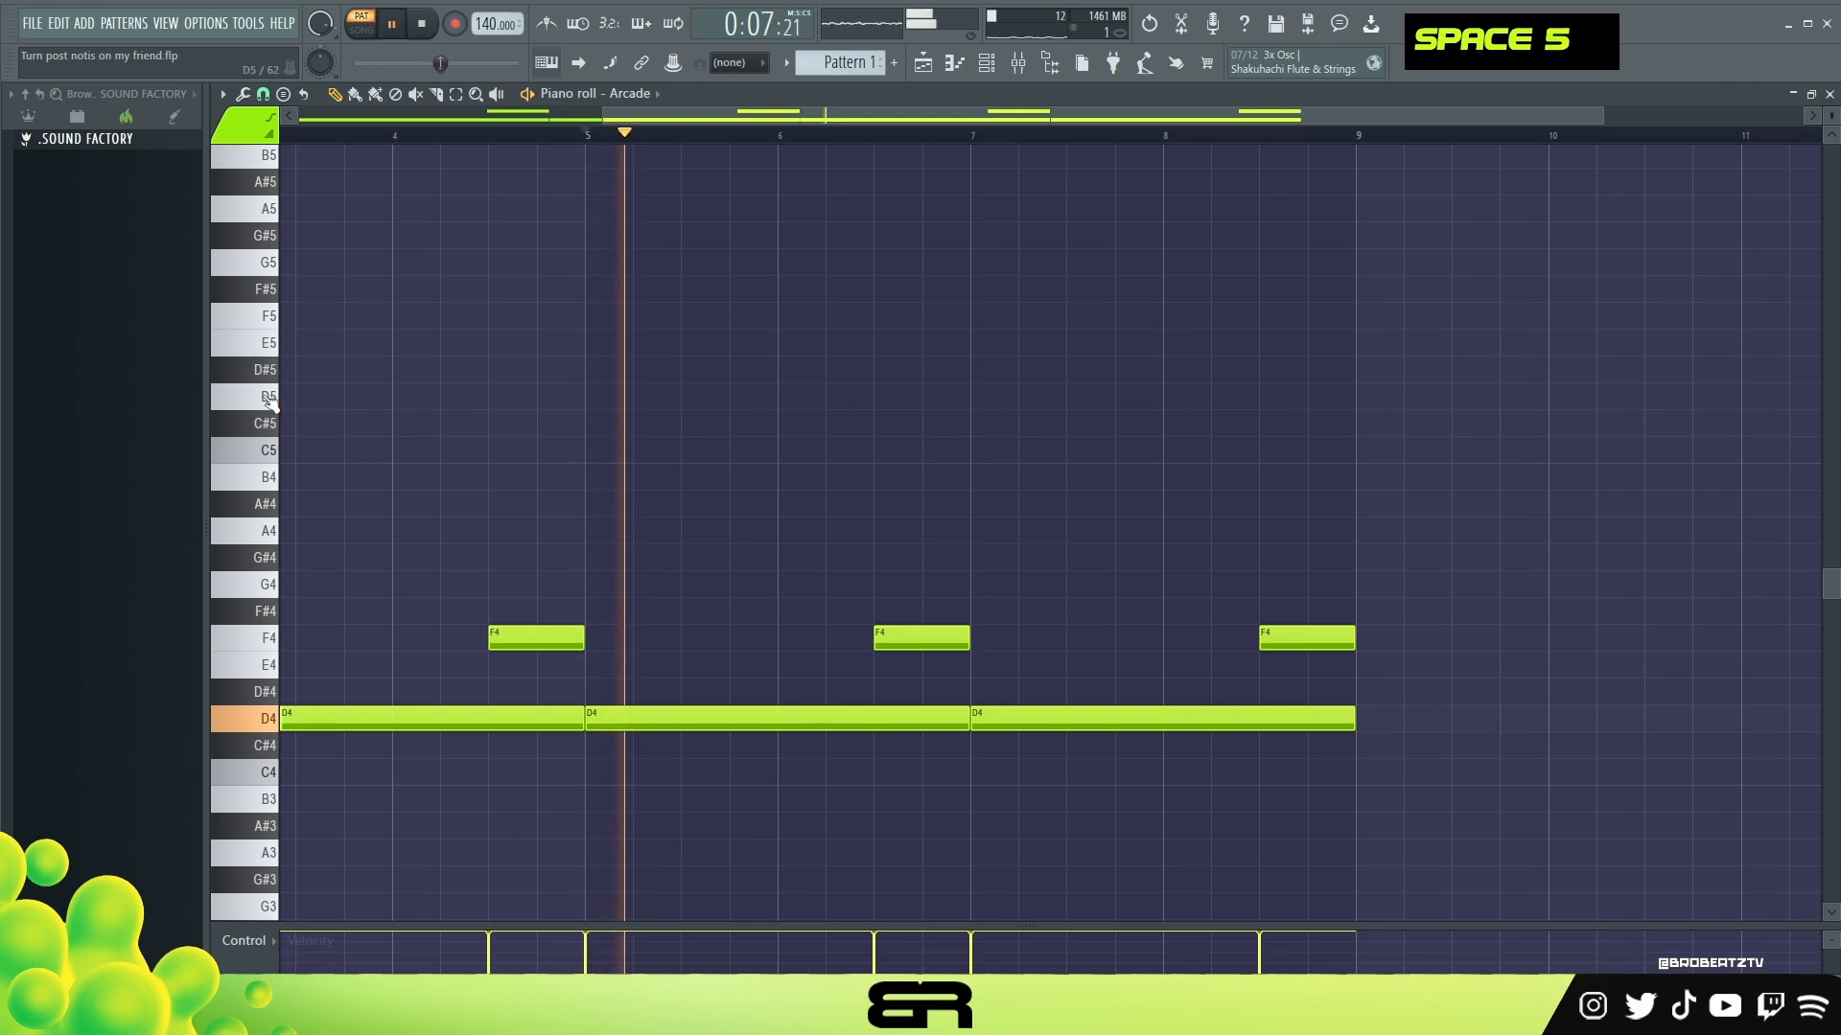
pyautogui.press('space')
pyautogui.press('space')
pyautogui.doubleClick(269, 427)
pyautogui.press('space')
pyautogui.doubleClick(269, 467)
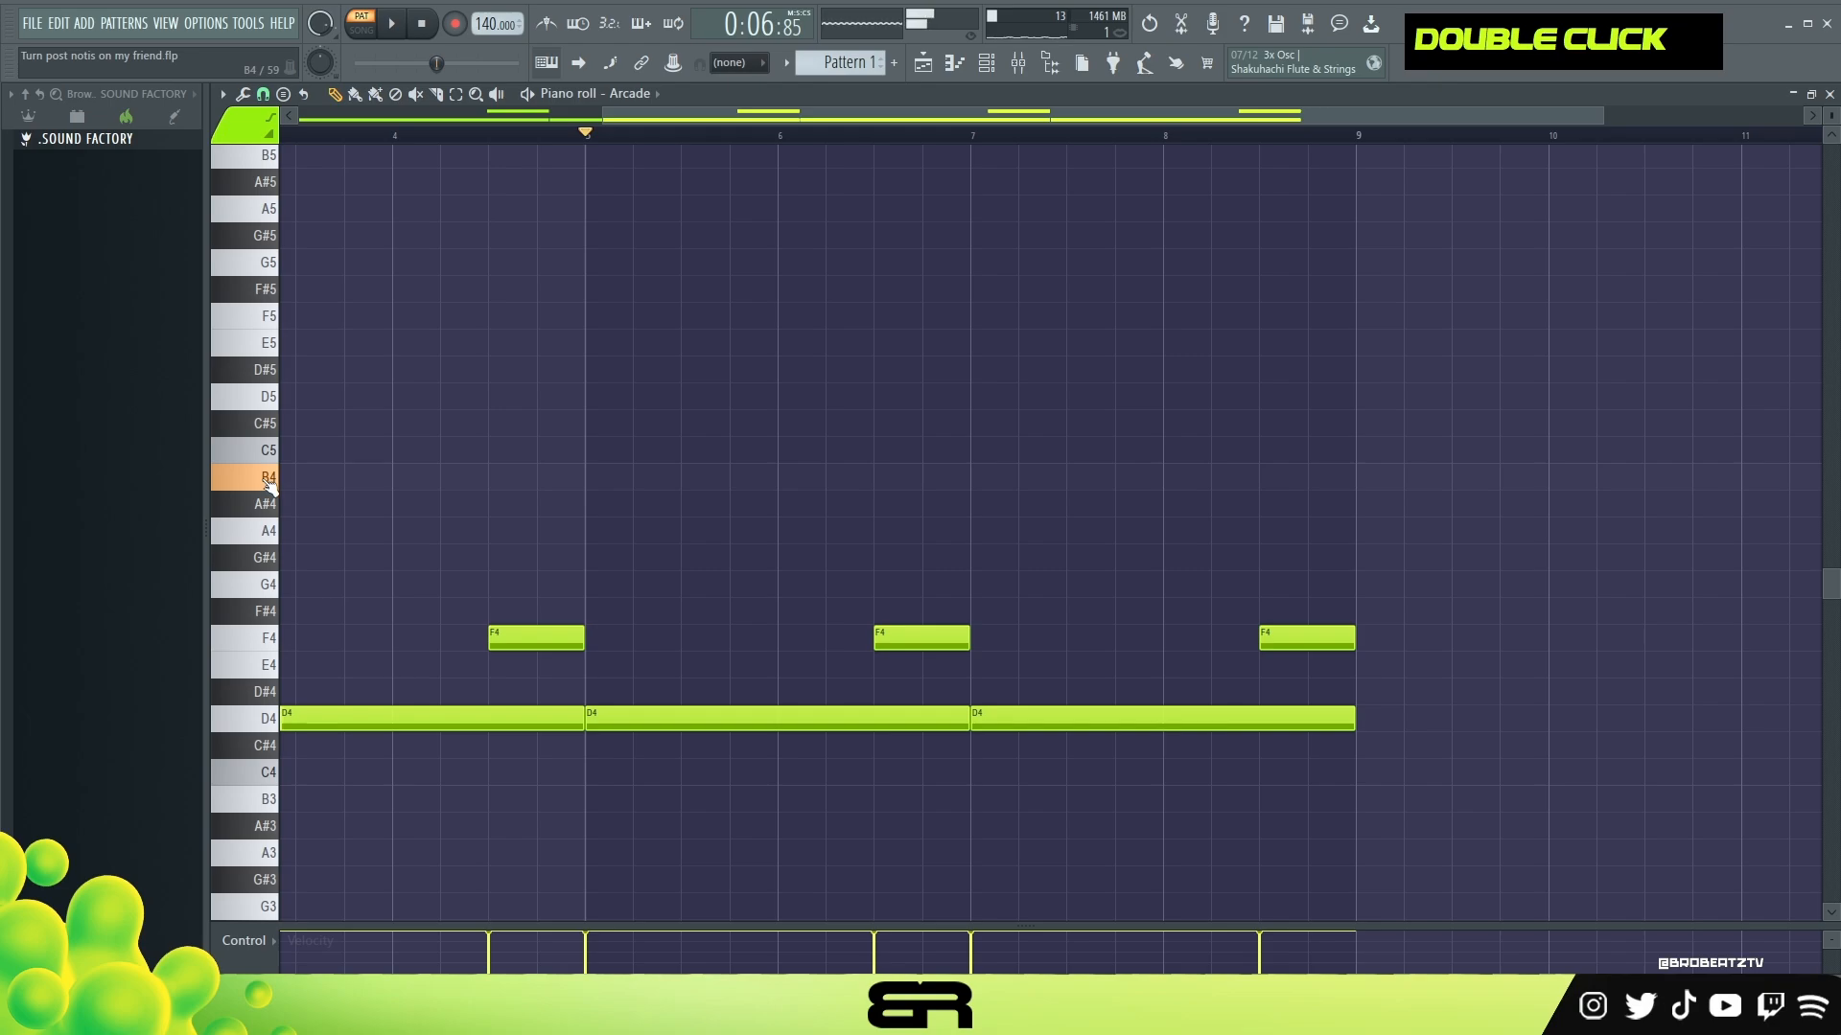
pyautogui.press('space')
pyautogui.press('space')
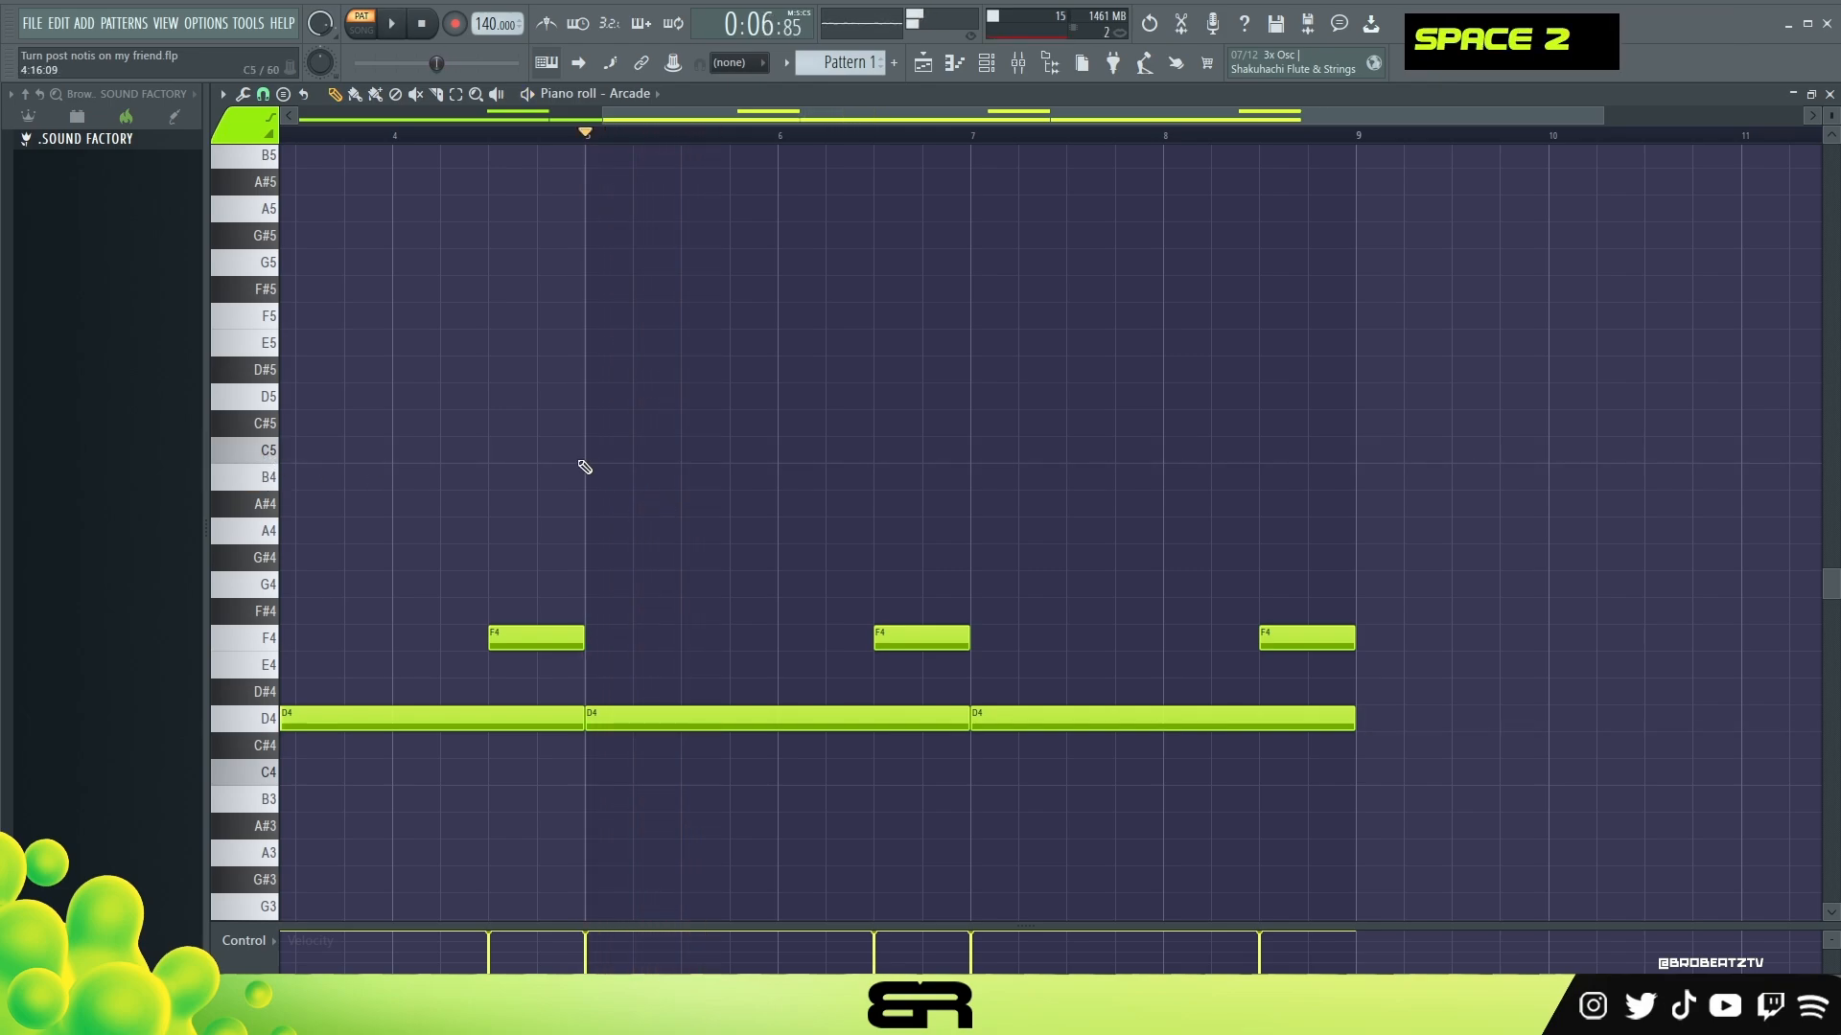
# Add a C5 note at the start of bar 5, lengthen it to one and a half bars, and play it back
pyautogui.click(583, 458)
pyautogui.moveTo(683, 452); pyautogui.dragTo(731, 453)
pyautogui.press('space')
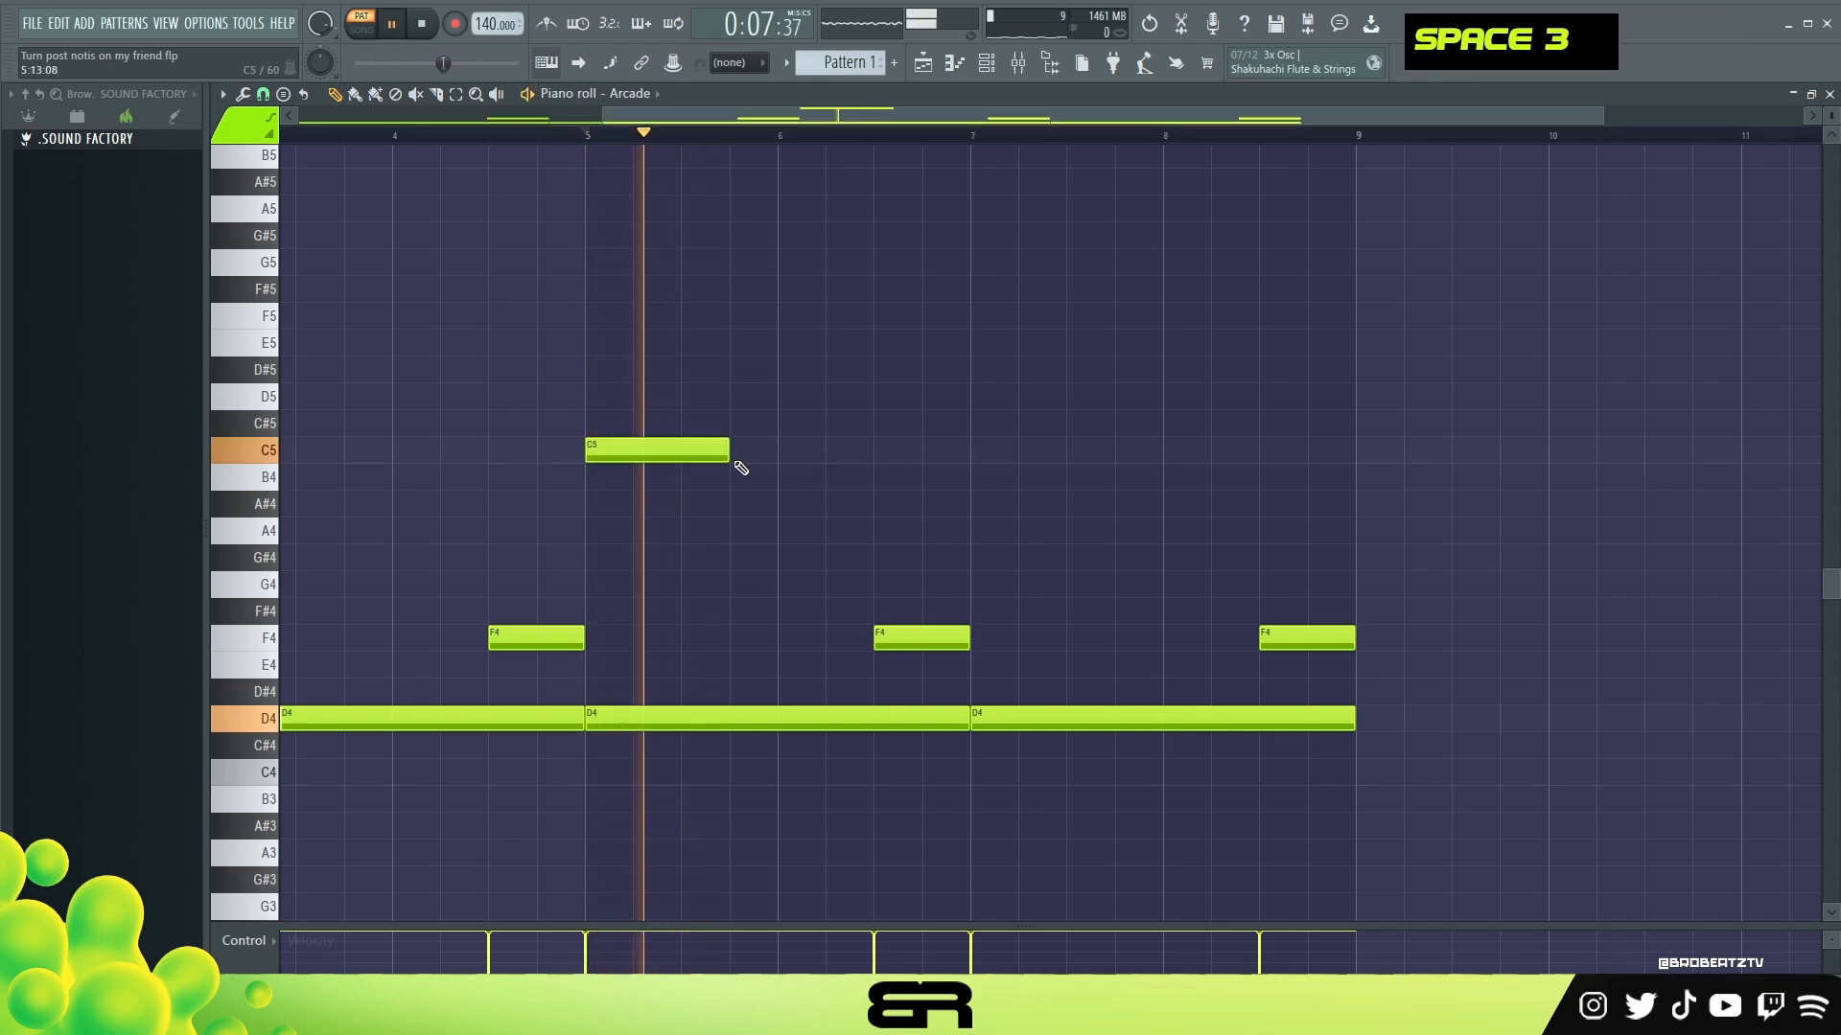
pyautogui.press('space')
pyautogui.press('space')
pyautogui.moveTo(726, 452); pyautogui.dragTo(848, 463)
pyautogui.press('space')
pyautogui.press('space')
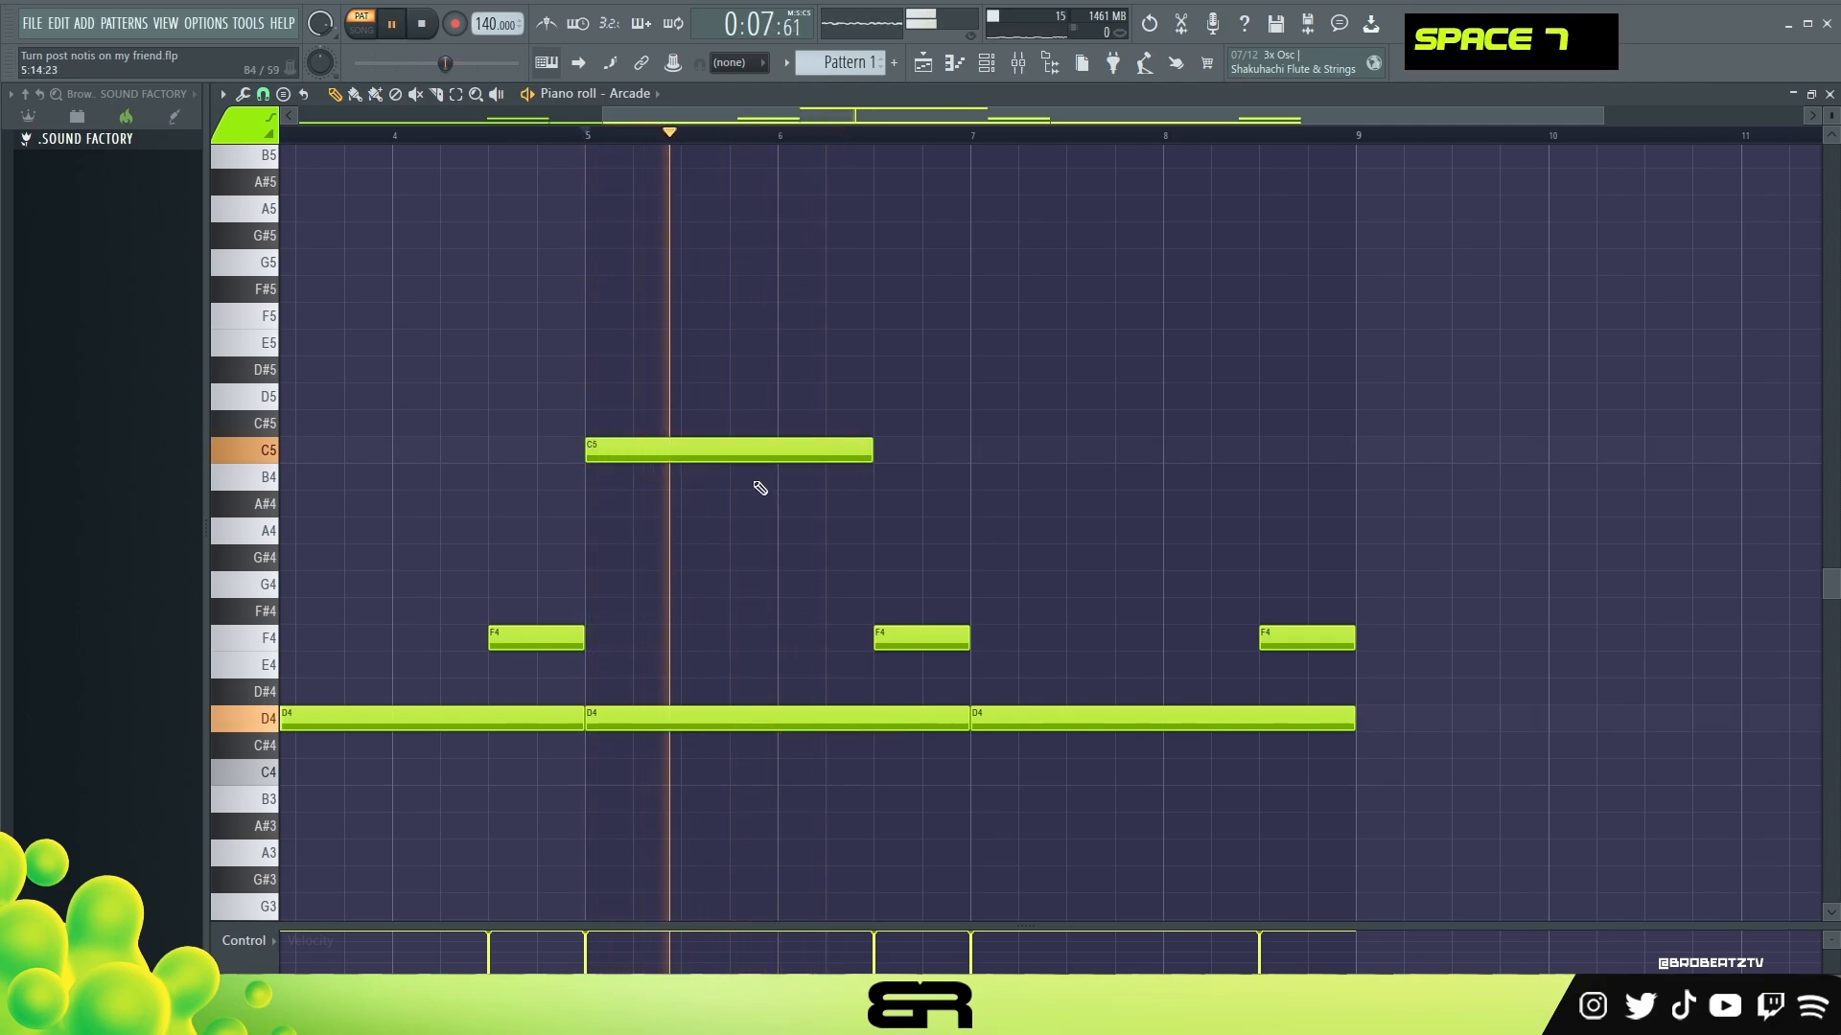
pyautogui.press('space')
# Add a B4 note at the start of bar 6 and trim it to one bar
pyautogui.moveTo(800, 417); pyautogui.dragTo(871, 496)
pyautogui.hotkey('shift', 'space')
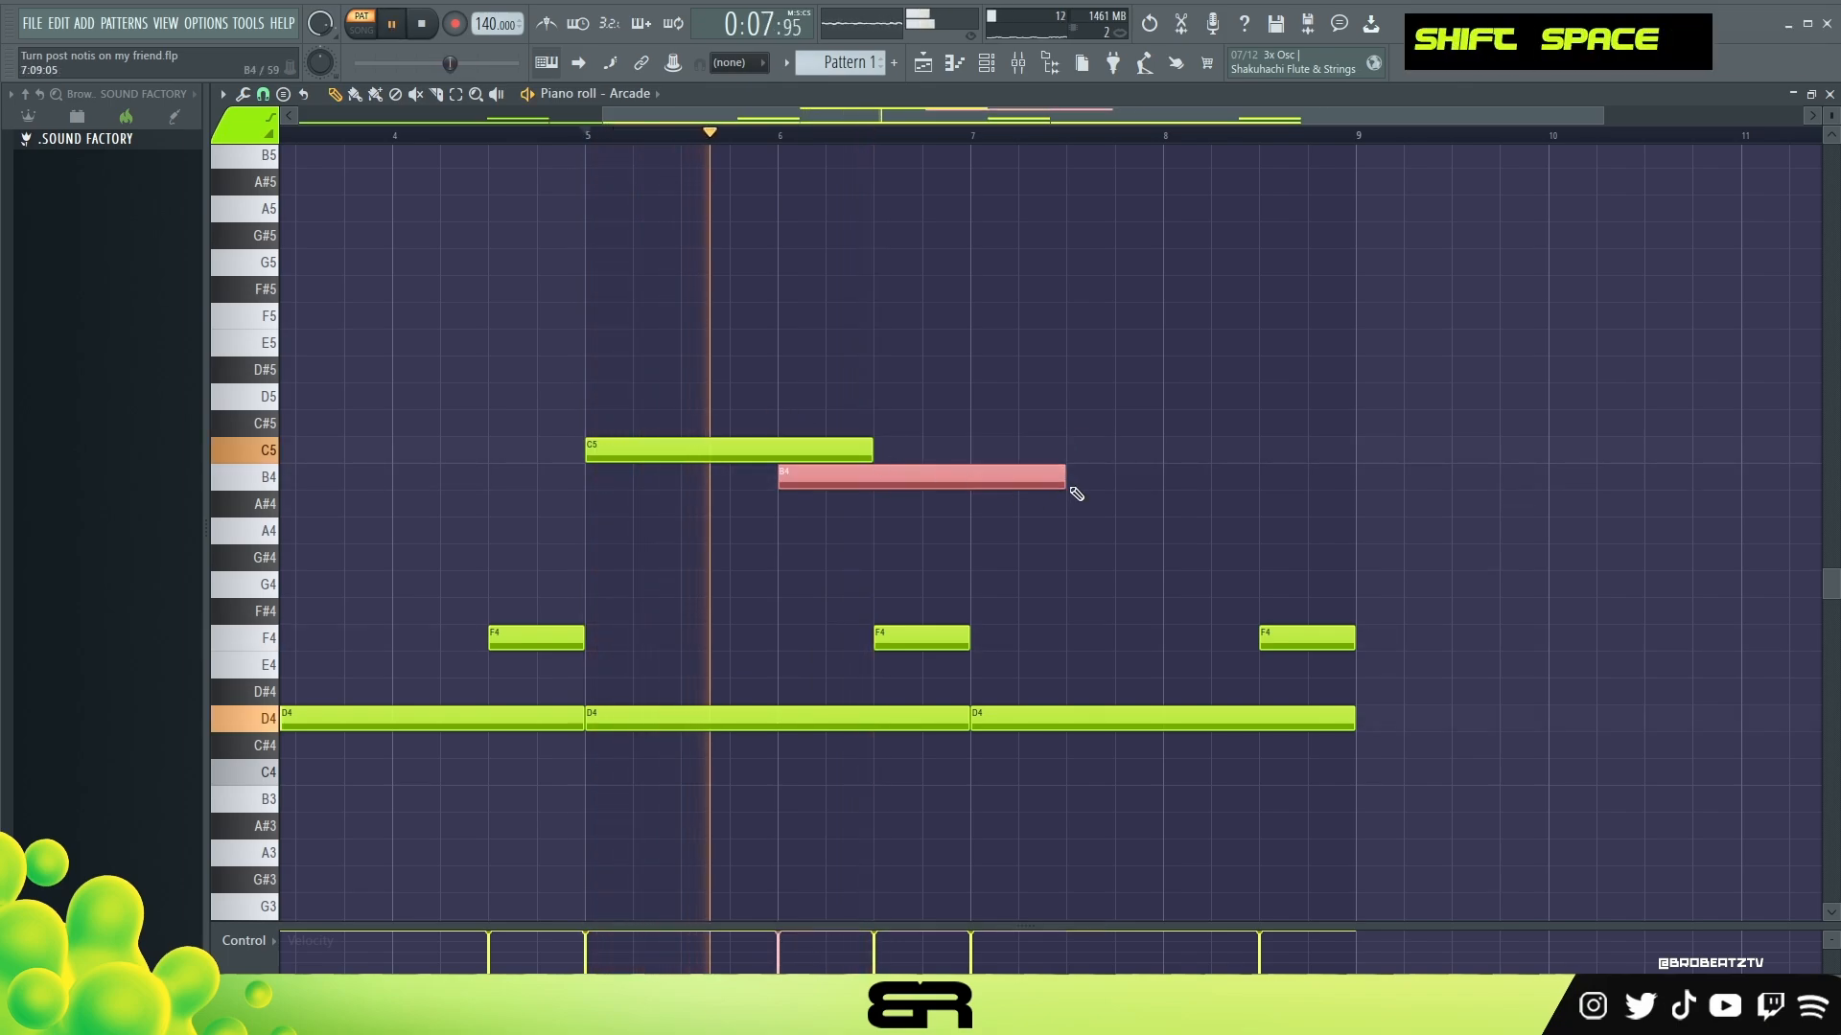
pyautogui.moveTo(1064, 482)
pyautogui.mouseDown()
pyautogui.moveTo(971, 506)
pyautogui.moveTo(694, 452)
pyautogui.moveTo(1079, 454)
pyautogui.mouseUp()
# Delete the F4 notes in bars 6 and 8 and copy the C5 and B4 pair into bars 7 and 8
pyautogui.rightClick(934, 637)
pyautogui.rightClick(1290, 641)
pyautogui.press('space')
pyautogui.press('space')
pyautogui.rightClick(1047, 363)
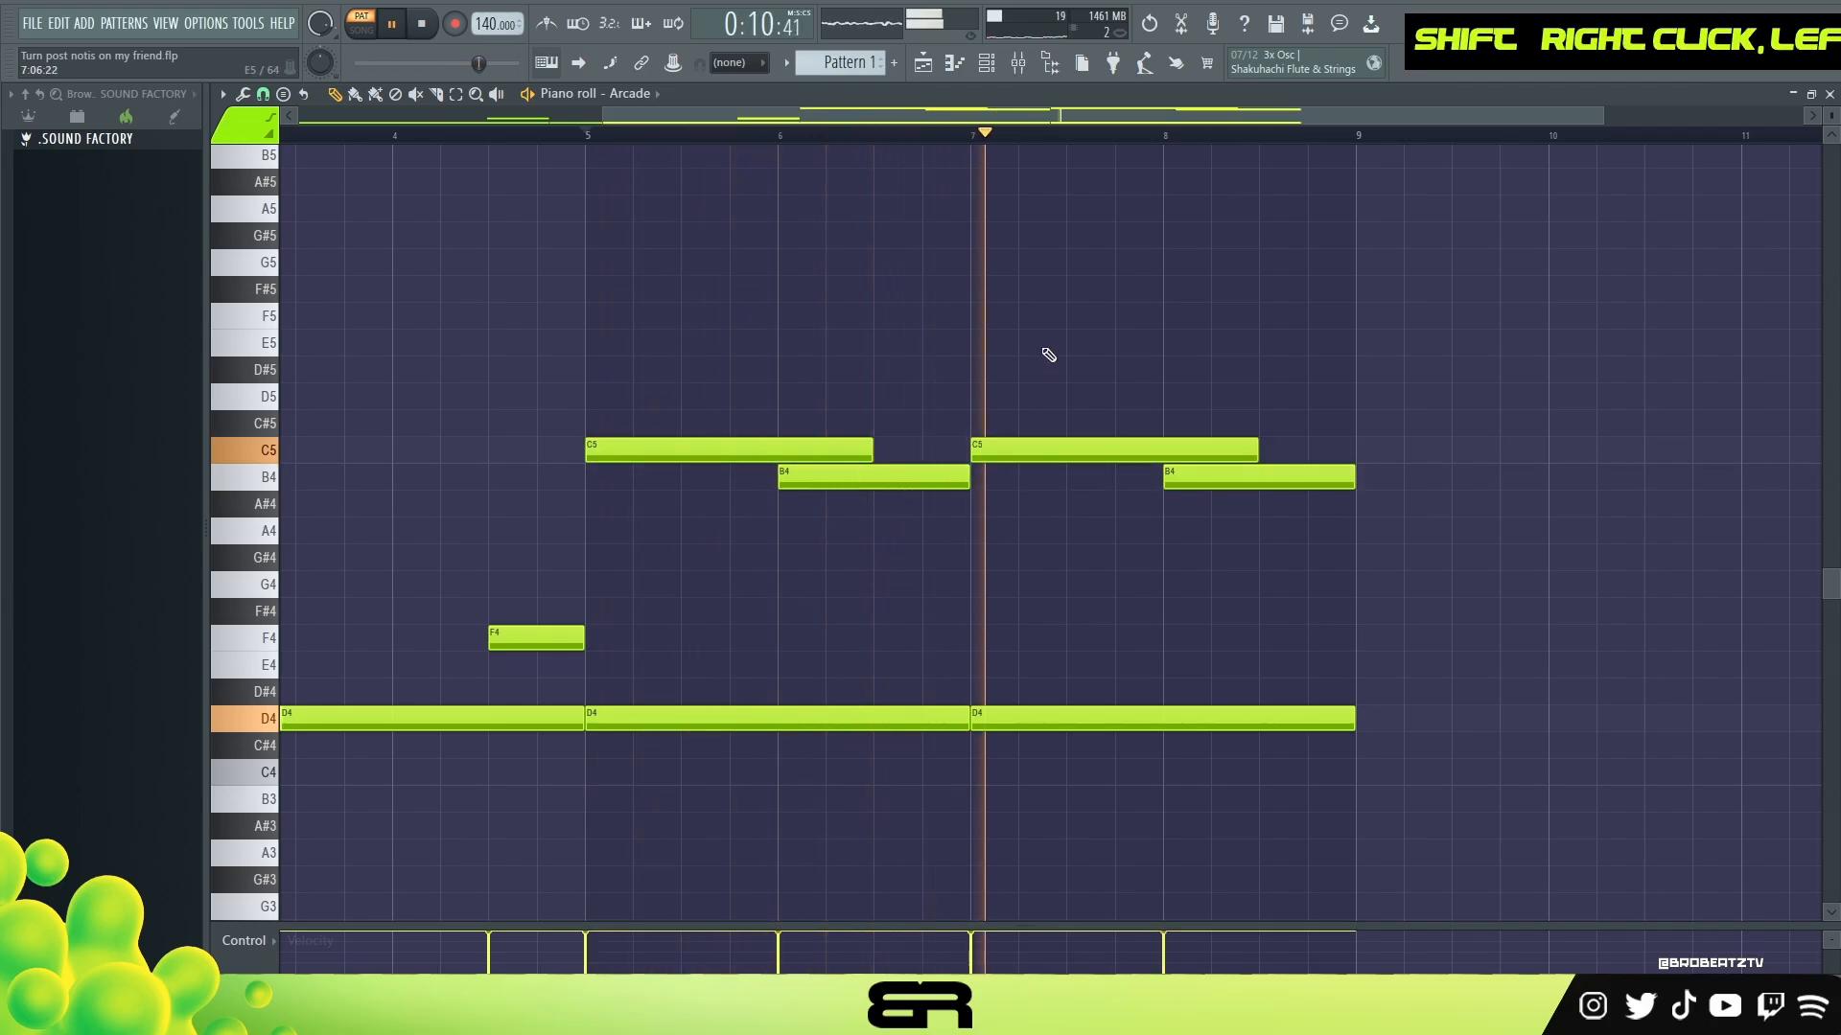
pyautogui.scroll(-3, 826, 140)
pyautogui.press('space')
# Duplicate the whole eight-bar pattern into bars 9 to 16 and play it from the start
pyautogui.hotkey('ctrl', 'a')
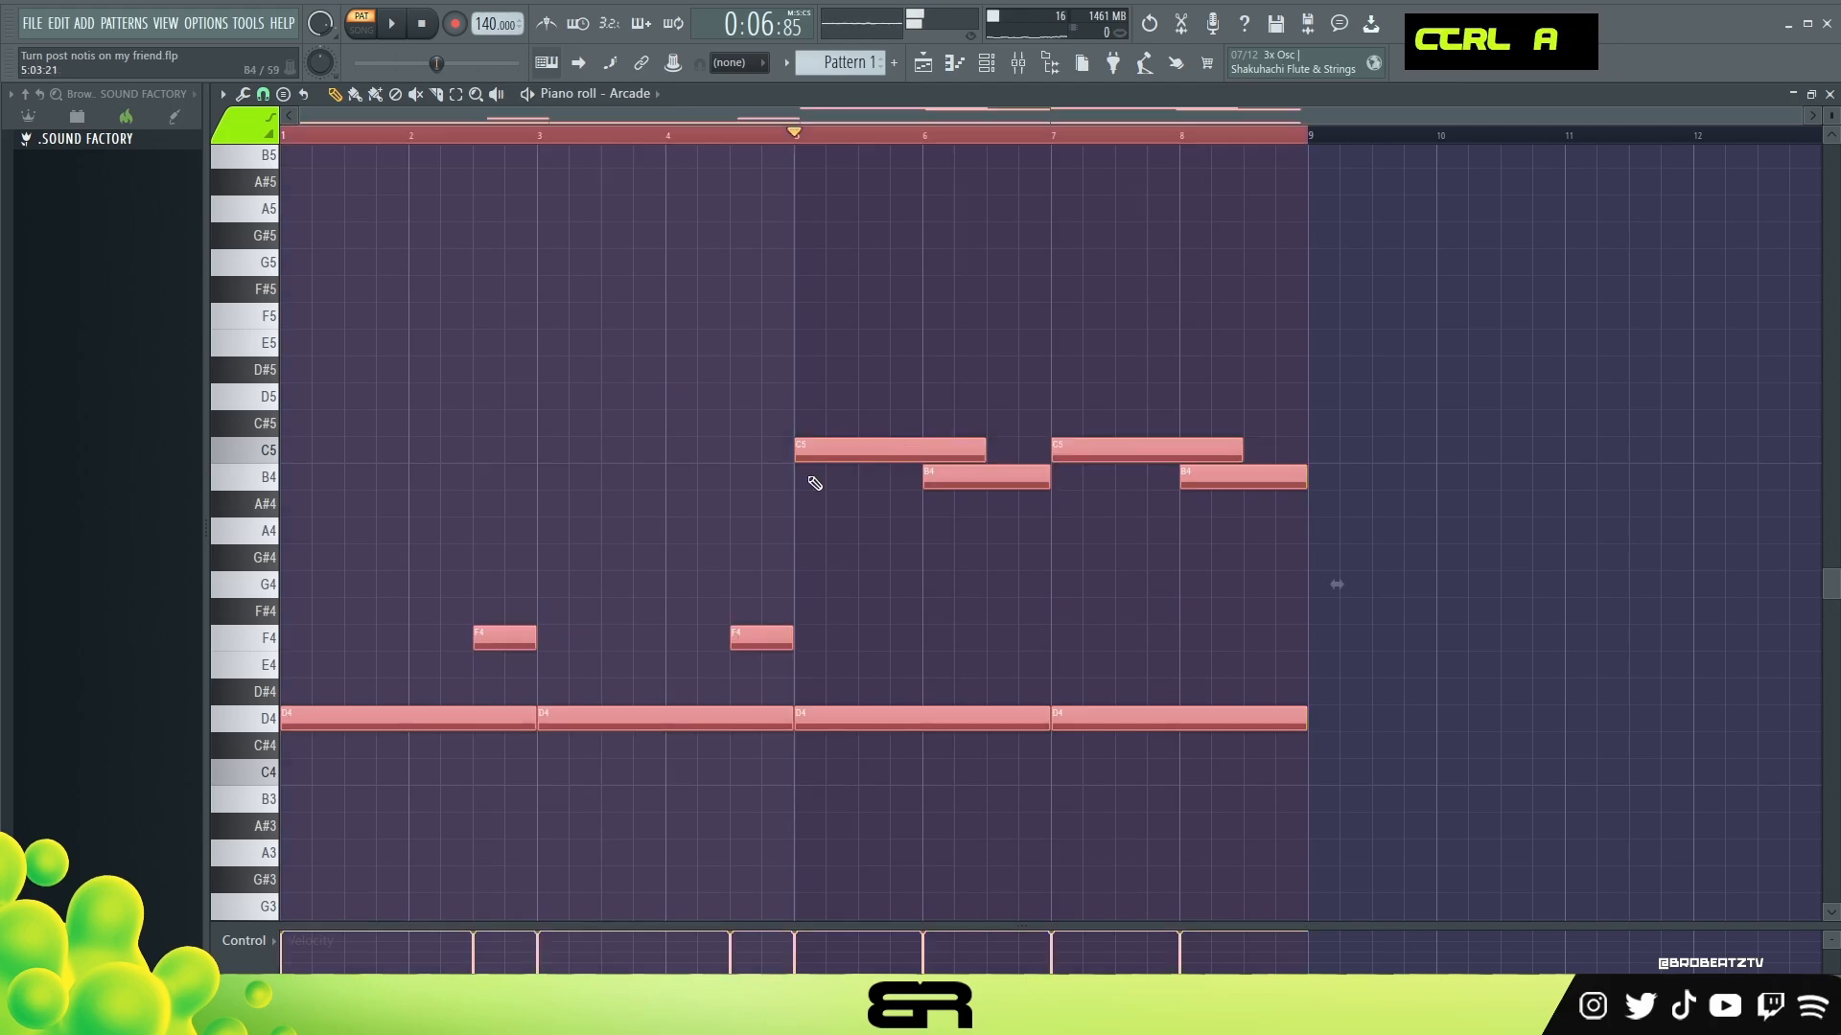
pyautogui.moveTo(385, 714); pyautogui.dragTo(1397, 670)
pyautogui.rightClick(1406, 638)
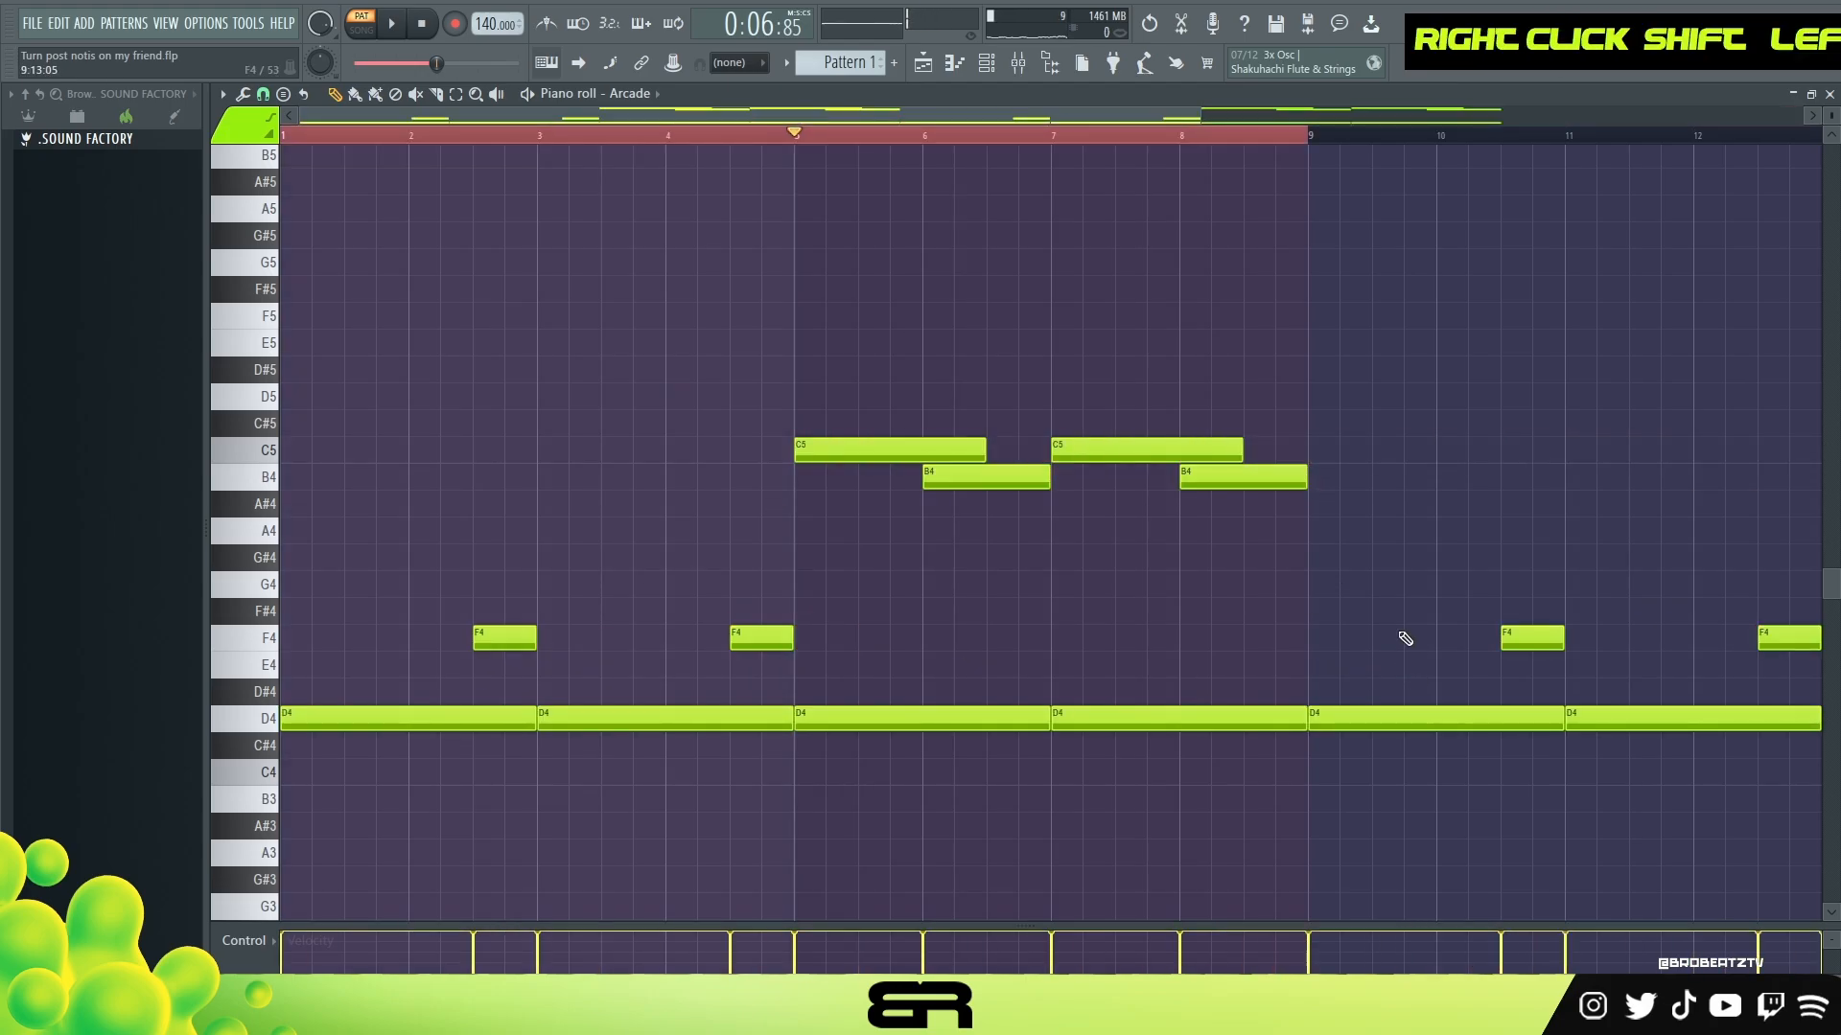
pyautogui.moveTo(867, 113); pyautogui.dragTo(1231, 146)
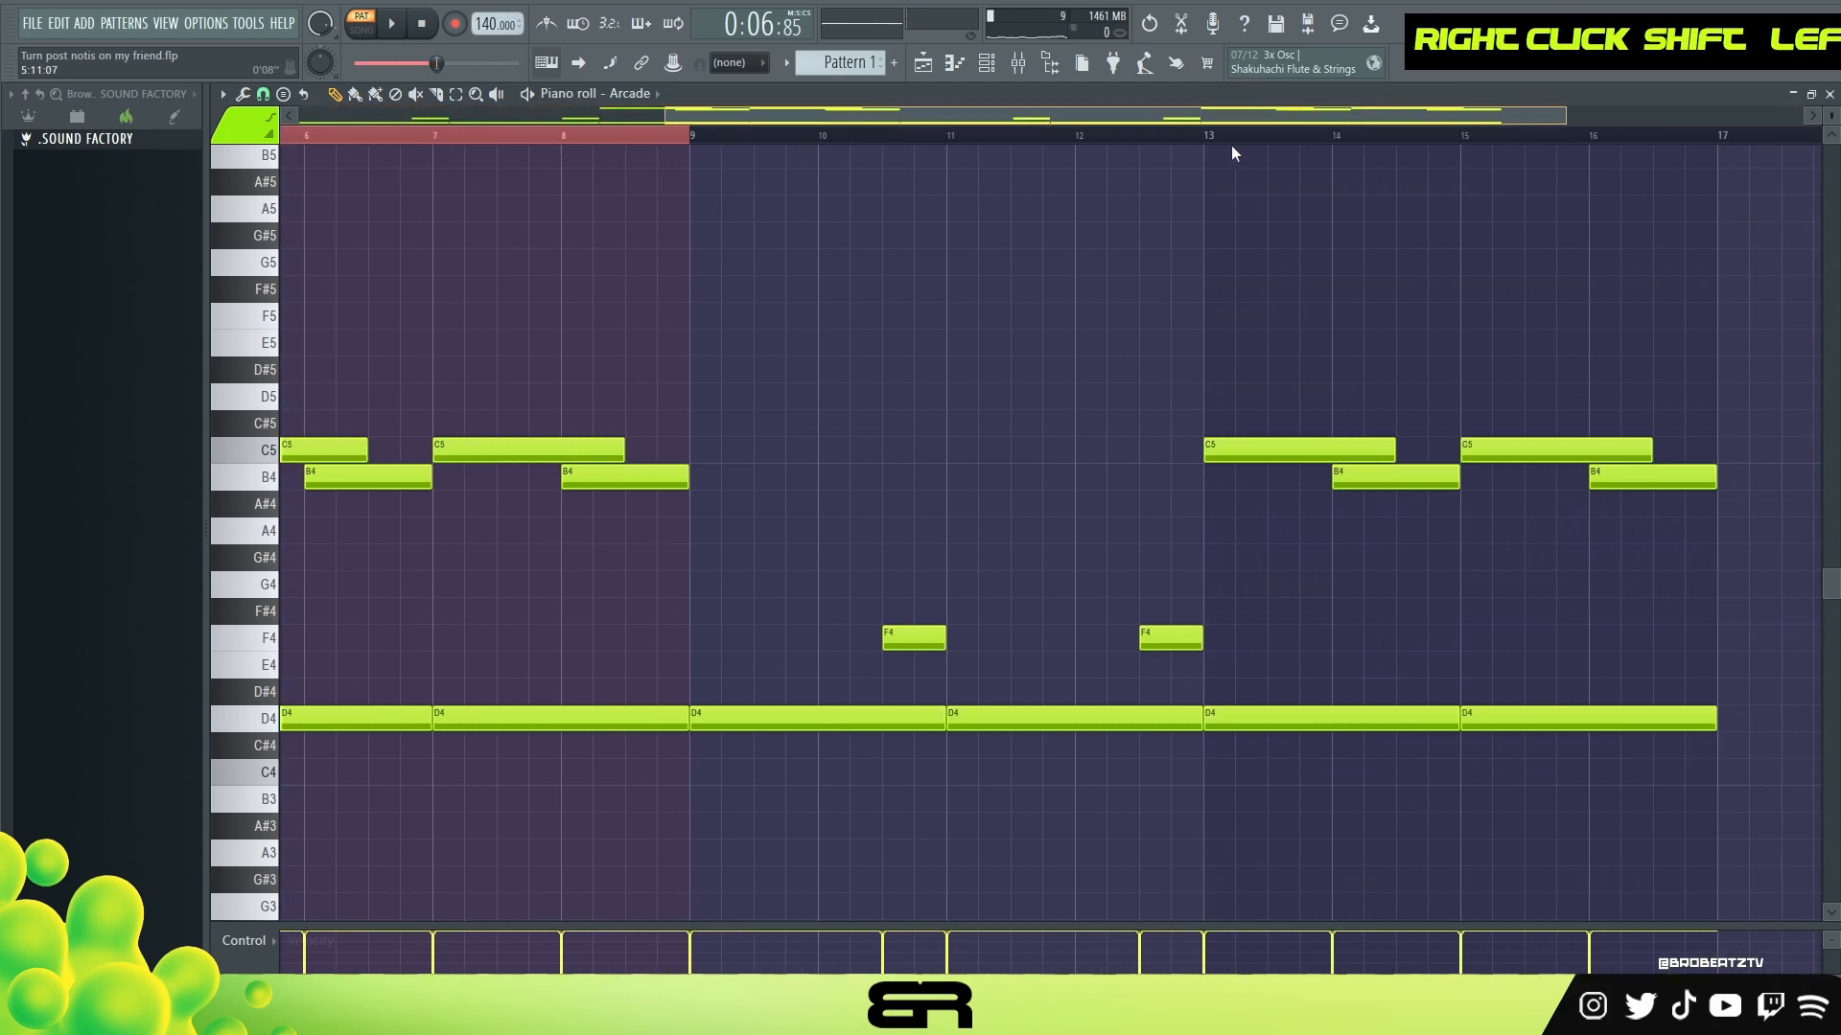
pyautogui.doubleClick(689, 147)
pyautogui.scroll(-3, 688, 146)
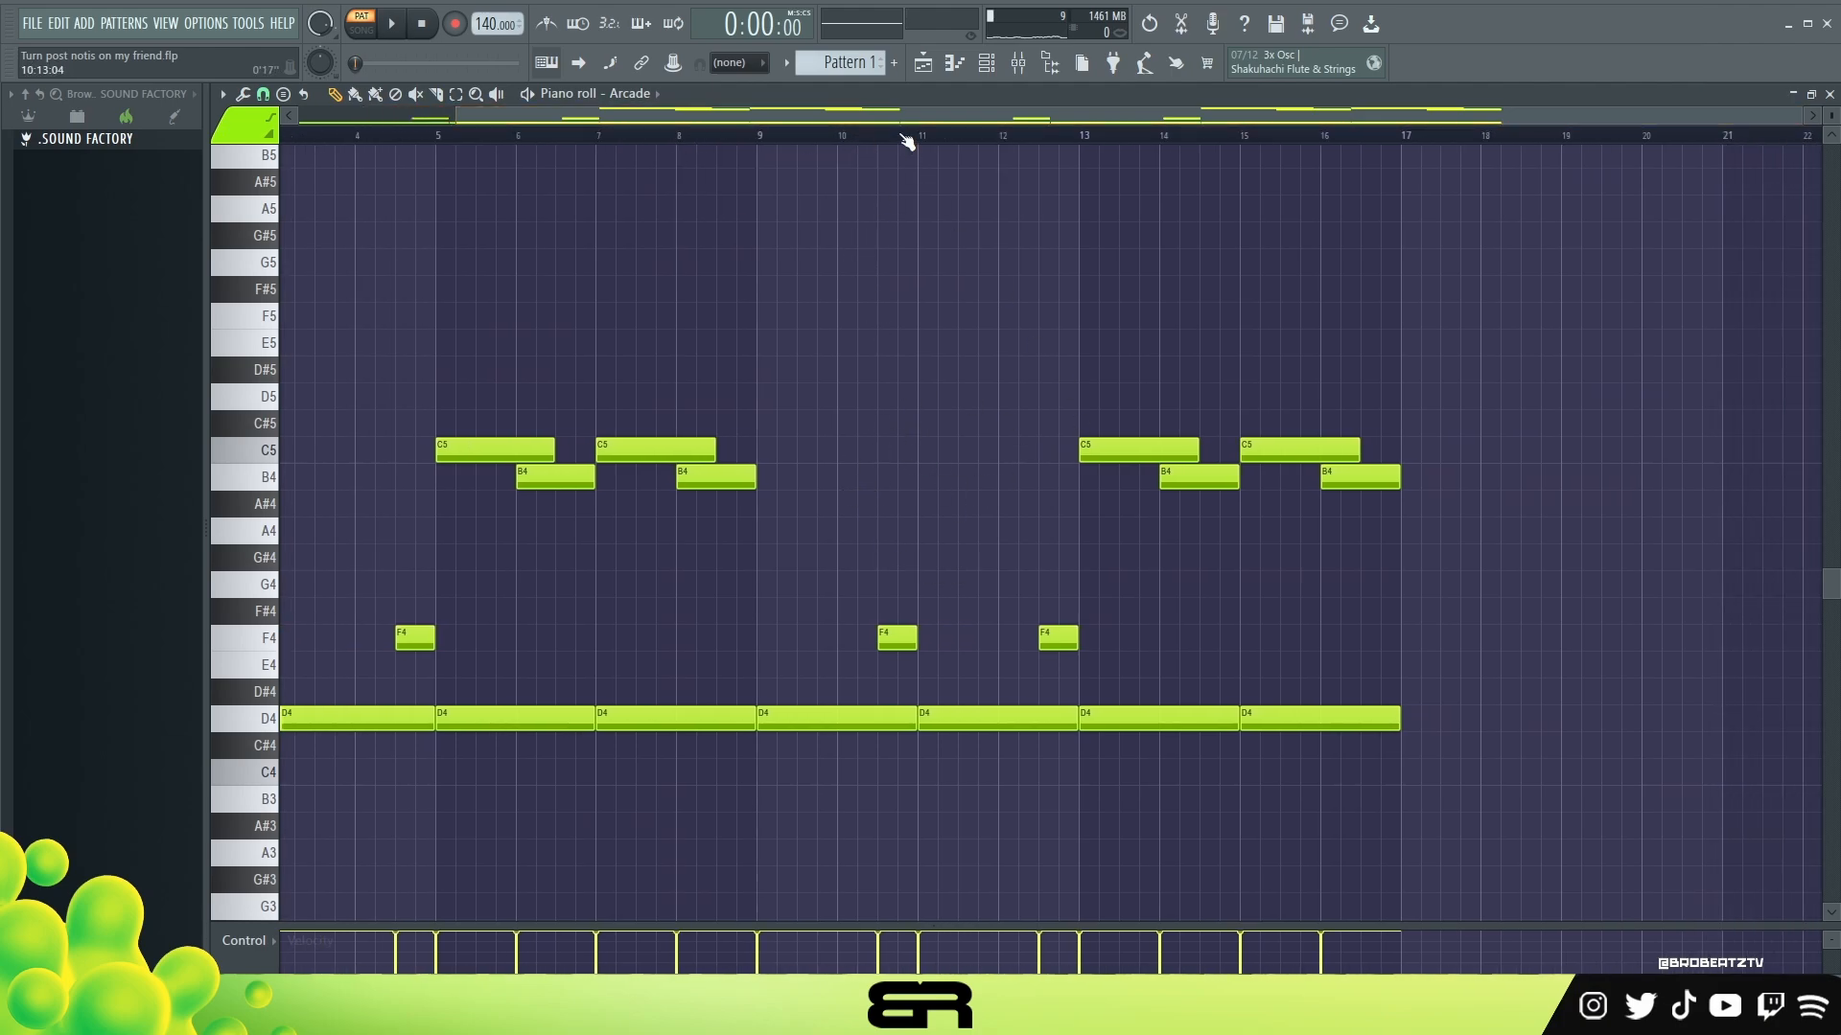
pyautogui.scroll(-2, 905, 141)
pyautogui.moveTo(913, 117); pyautogui.dragTo(981, 126)
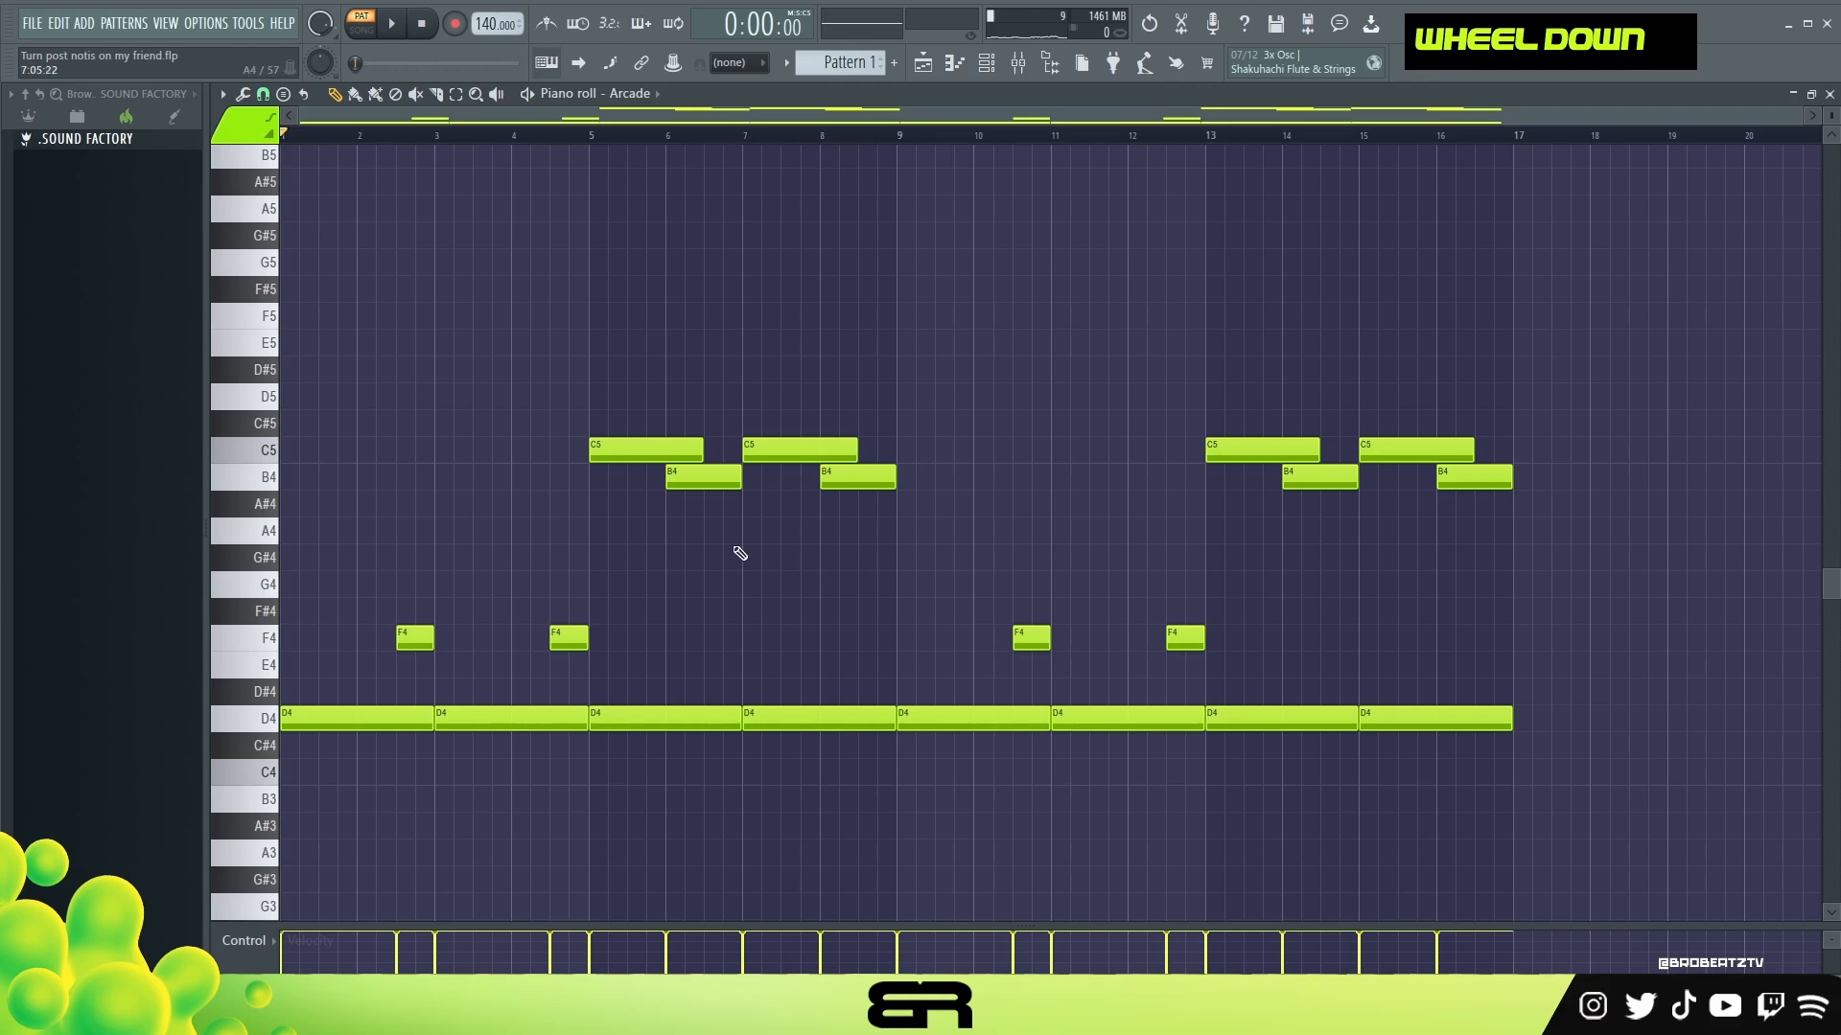
pyautogui.press('space')
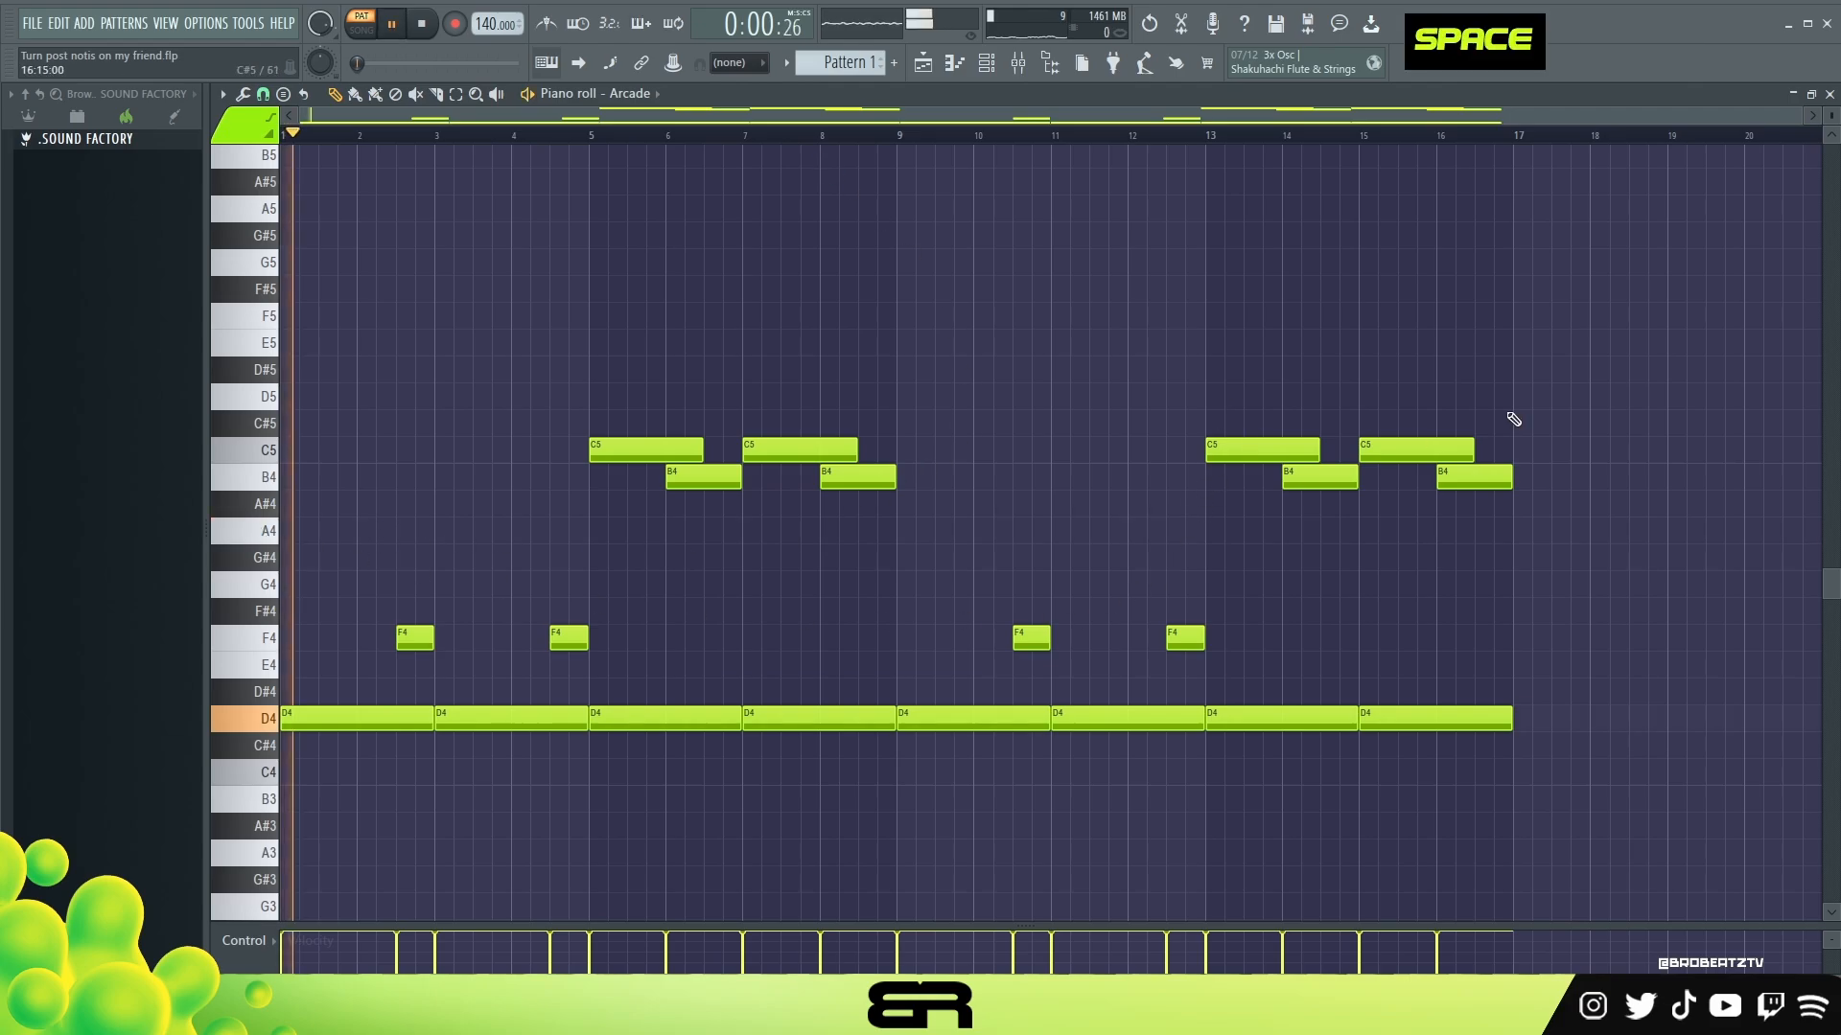
# Delete the duplicated C5 and B4 notes from bars 13 to 16
pyautogui.rightClick(1417, 448)
pyautogui.rightClick(1474, 476)
pyautogui.rightClick(1320, 477)
pyautogui.rightClick(1261, 450)
pyautogui.rightClick(1185, 638)
pyautogui.rightClick(1032, 637)
pyautogui.moveTo(616, 637); pyautogui.dragTo(387, 629)
pyautogui.hotkey('ctrl', 'b')
pyautogui.hotkey('ctrl', 'b')
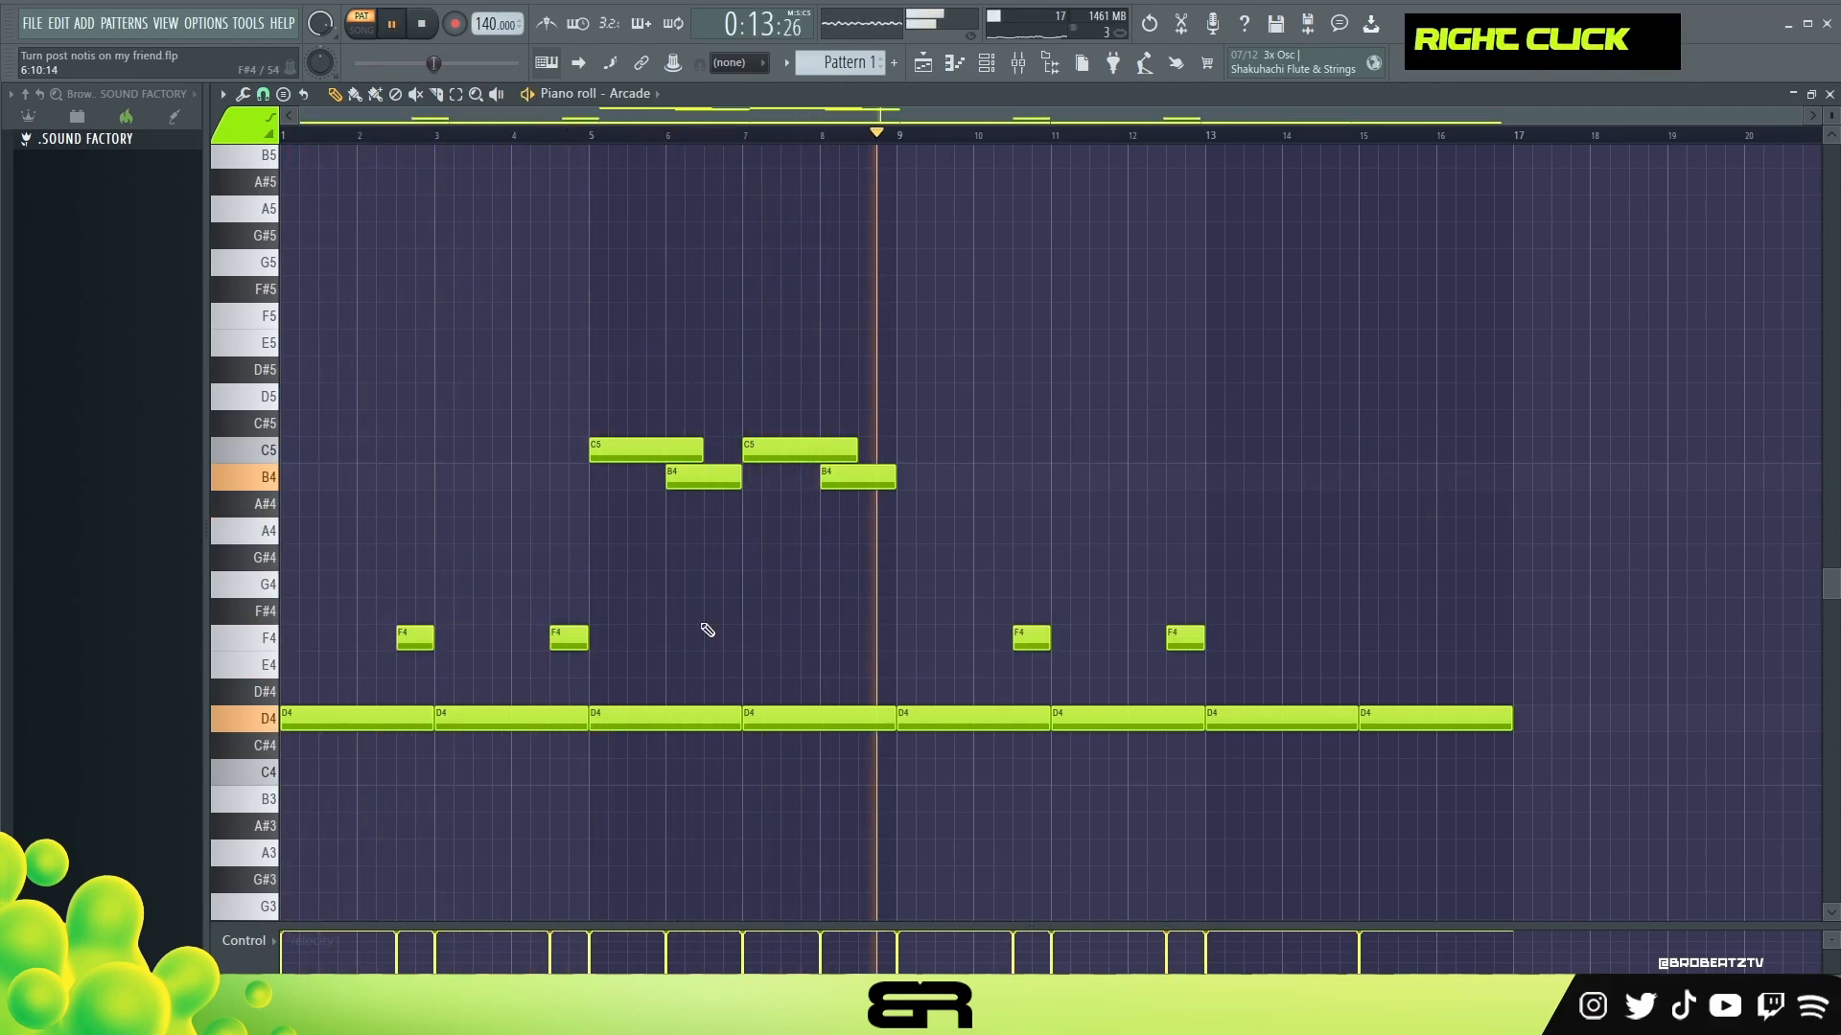
# Add an A4 note about 3.75 bars long at bar 13 and shorten the D4 notes at bars 5 and 7 to 1.5 bars
pyautogui.click(1218, 531)
pyautogui.moveTo(1241, 531); pyautogui.dragTo(1489, 531)
pyautogui.keyDown('ctrl'); pyautogui.click(694, 724); pyautogui.keyUp('ctrl')
pyautogui.moveTo(736, 720); pyautogui.dragTo(698, 720)
pyautogui.press('space')
pyautogui.moveTo(890, 720); pyautogui.dragTo(852, 721)
pyautogui.press('space')
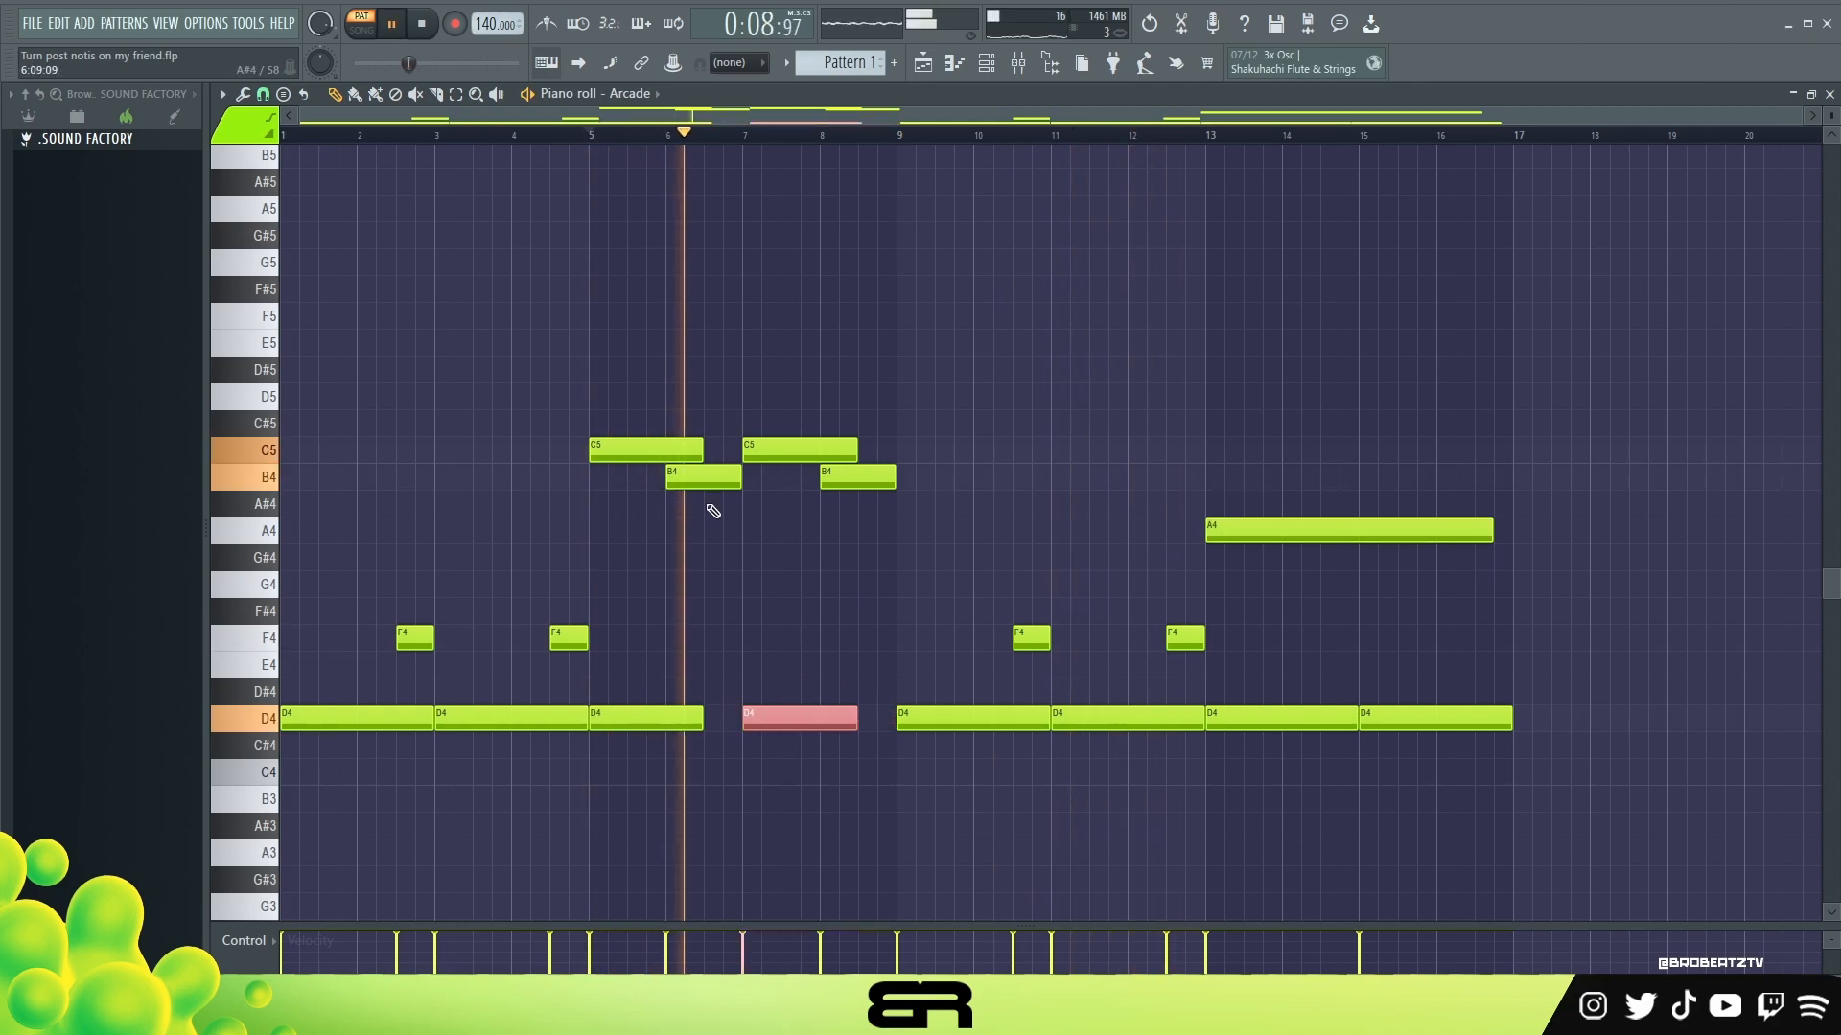
# Add a D5 note from the second beat of bar 13 to the end of bar 14 and copy it two bars further on
pyautogui.click(1033, 397)
pyautogui.press('space')
pyautogui.press('space')
pyautogui.moveTo(1135, 397); pyautogui.dragTo(1155, 397)
pyautogui.press('space')
pyautogui.moveTo(1043, 393); pyautogui.dragTo(1196, 391)
# Add an F5 note at the start of bar 13, play it back, and lengthen it to two bars
pyautogui.click(1006, 136)
pyautogui.click(1016, 314)
pyautogui.press('space')
pyautogui.press('space')
pyautogui.moveTo(1135, 316); pyautogui.dragTo(1156, 317)
# Copy the two-bar F5 note into bars 15 and 16 and add a half-bar E5 note in the second half of bar 14
pyautogui.moveTo(1046, 319); pyautogui.dragTo(1153, 362)
pyautogui.hotkey('ctrl', 'd')
pyautogui.press('space')
pyautogui.press('space')
pyautogui.click(1128, 344)
# Copy the D4 and F4 notes from bars 9 to 12 into bars 17 to 20
pyautogui.moveTo(993, 604); pyautogui.dragTo(729, 719)
pyautogui.moveTo(747, 714); pyautogui.dragTo(1364, 705)
pyautogui.keyDown('ctrl'); pyautogui.click(1652, 674); pyautogui.keyUp('ctrl')
# Place two consecutive two-bar E5 notes over bars 17 to 20 and play back the section from bar 13
pyautogui.moveTo(1320, 345); pyautogui.dragTo(1624, 359)
pyautogui.moveTo(1192, 114); pyautogui.dragTo(1517, 114)
pyautogui.press('space')
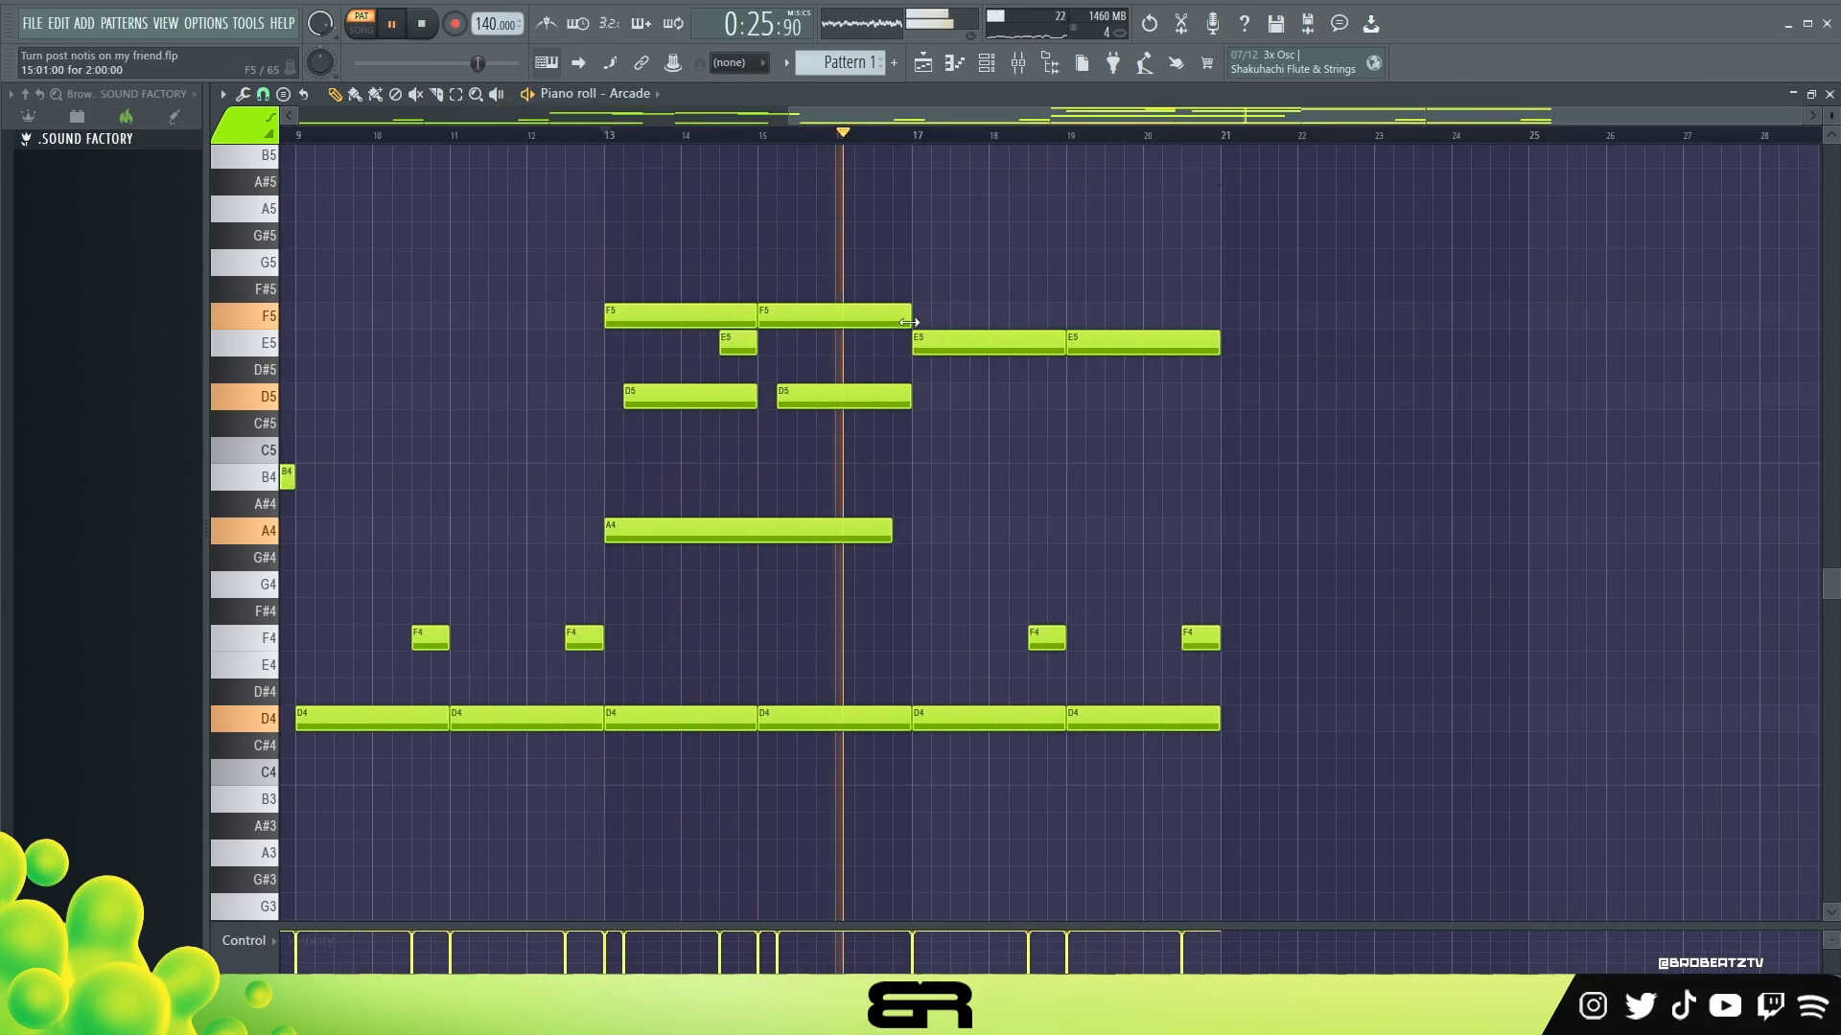
pyautogui.press('space')
# Add a G4 note at the start of bar 21 and lengthen it to four bars
pyautogui.click(1227, 671)
pyautogui.moveTo(1227, 674); pyautogui.dragTo(1228, 588)
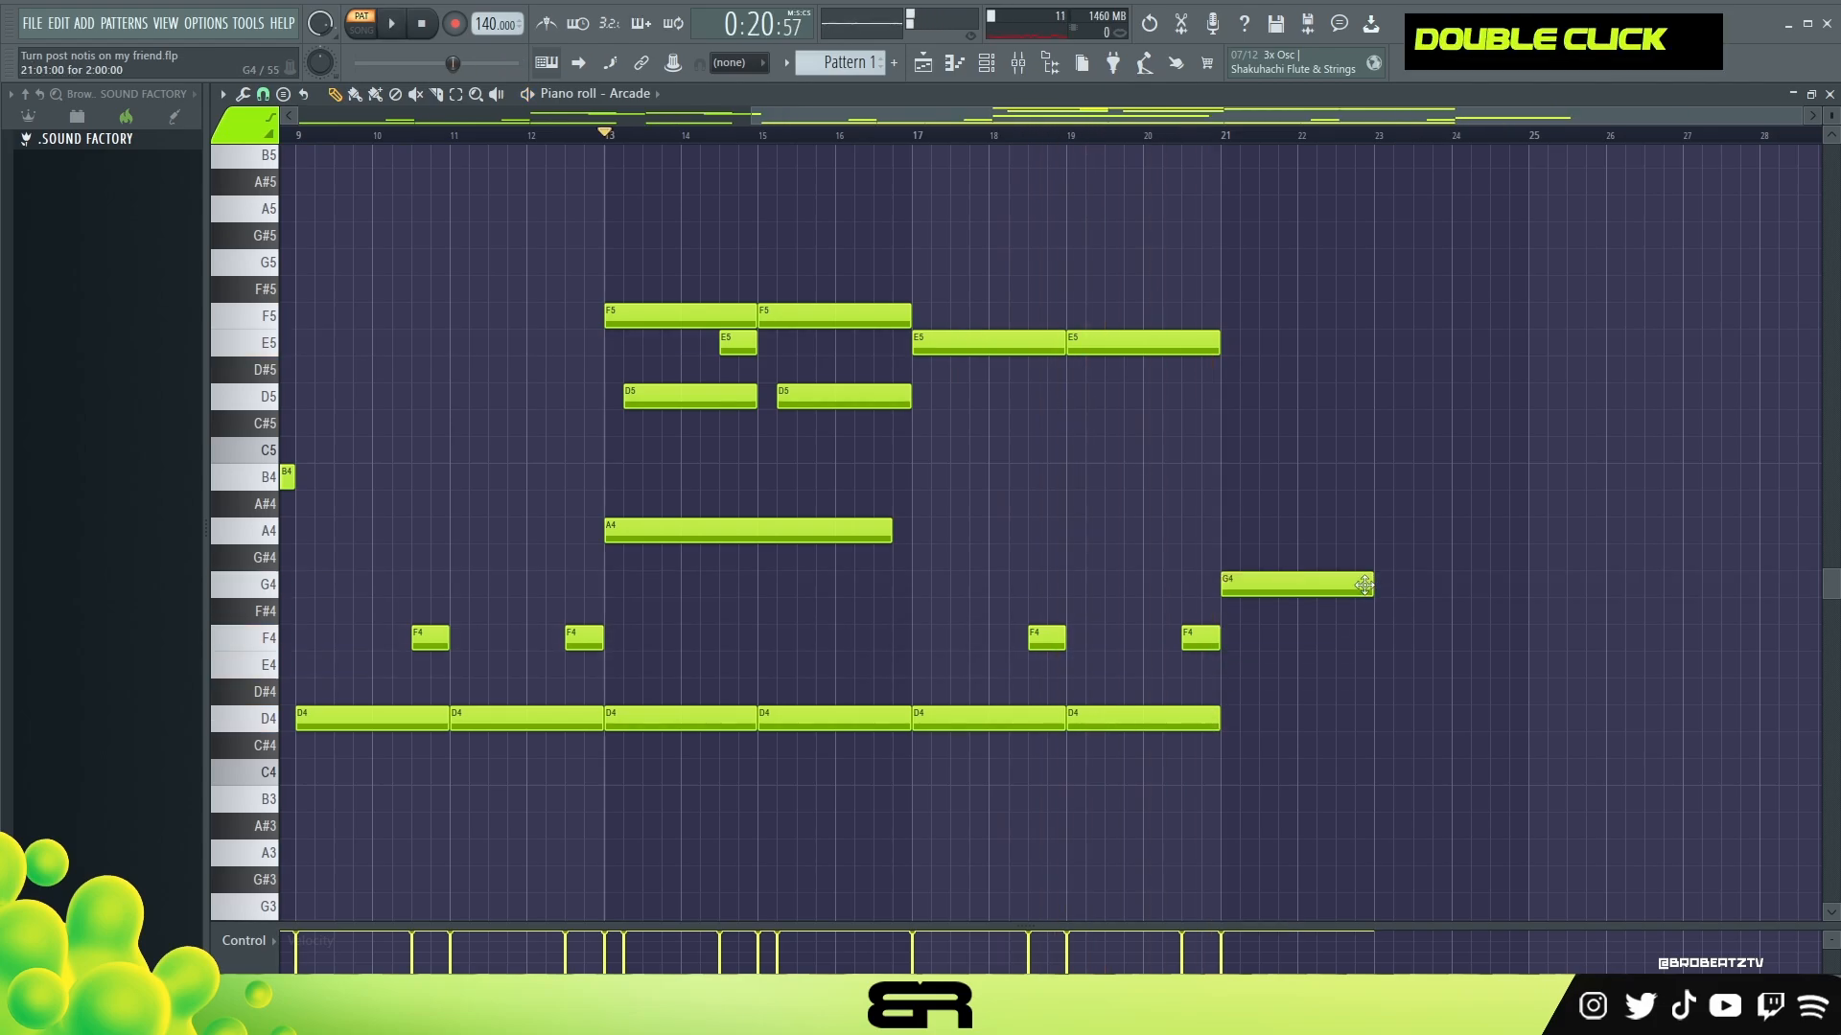
pyautogui.moveTo(1368, 587); pyautogui.dragTo(1524, 587)
# Add a two-bar E4 note at bar 23 and play back the ending from the middle of bar 20
pyautogui.moveTo(1280, 644); pyautogui.dragTo(1378, 670)
pyautogui.moveTo(1678, 666); pyautogui.dragTo(1524, 666)
pyautogui.click(1183, 135)
pyautogui.press('space')
pyautogui.keyDown('ctrl'); pyautogui.rightClick(1276, 269); pyautogui.keyUp('ctrl')
pyautogui.press('space')
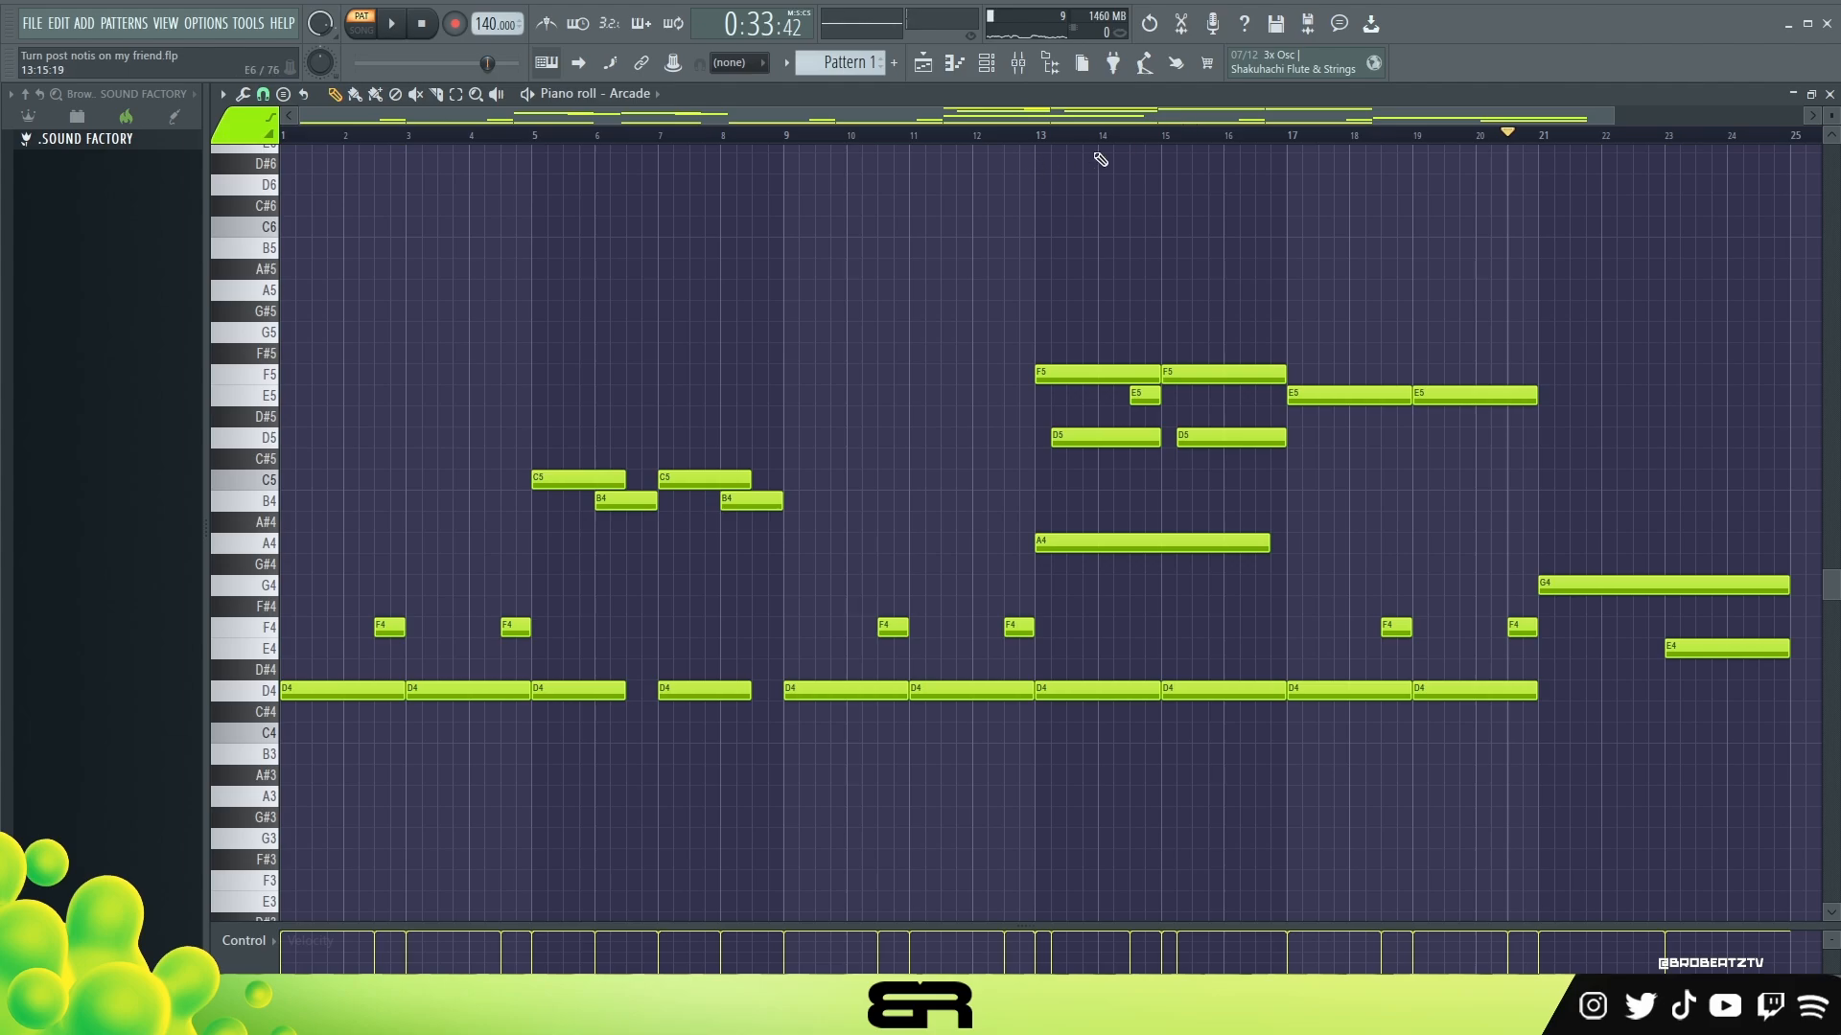
pyautogui.doubleClick(1064, 150)
pyautogui.moveTo(1064, 150); pyautogui.dragTo(1598, 266)
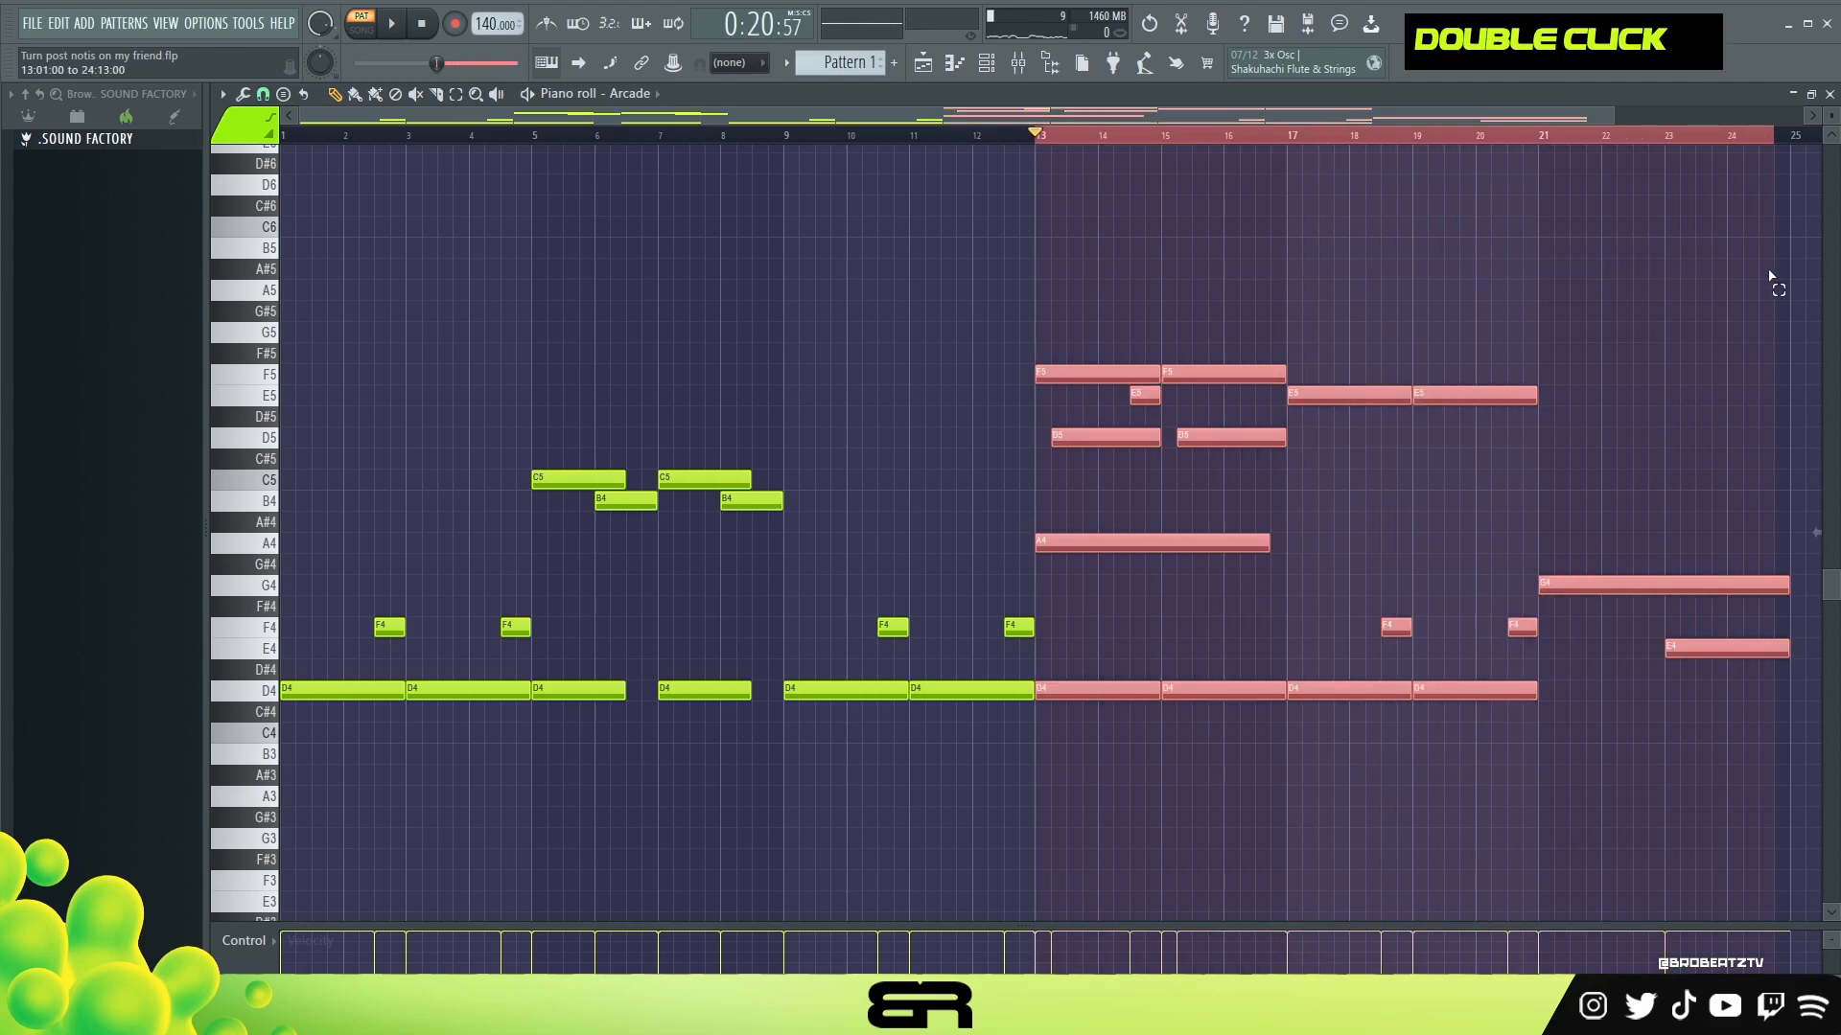
pyautogui.moveTo(1775, 278); pyautogui.dragTo(1343, 192)
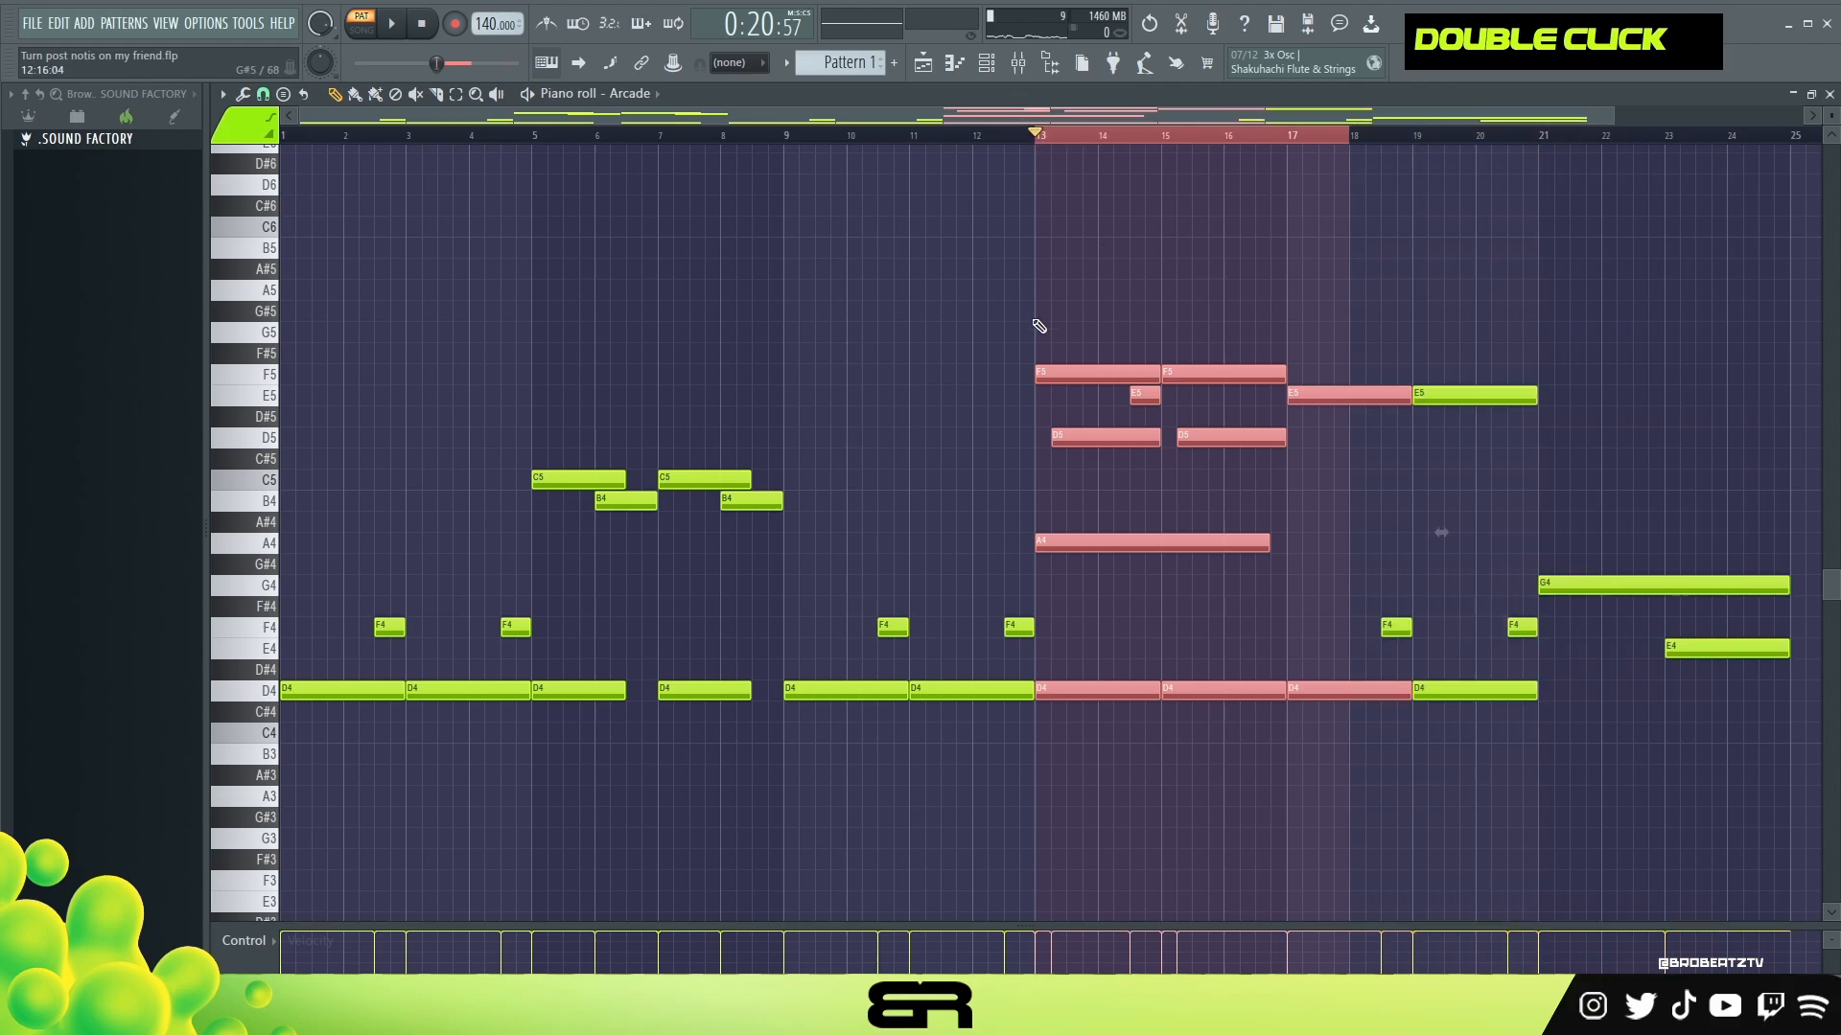
pyautogui.keyDown('ctrl'); pyautogui.click(1073, 379); pyautogui.keyUp('ctrl')
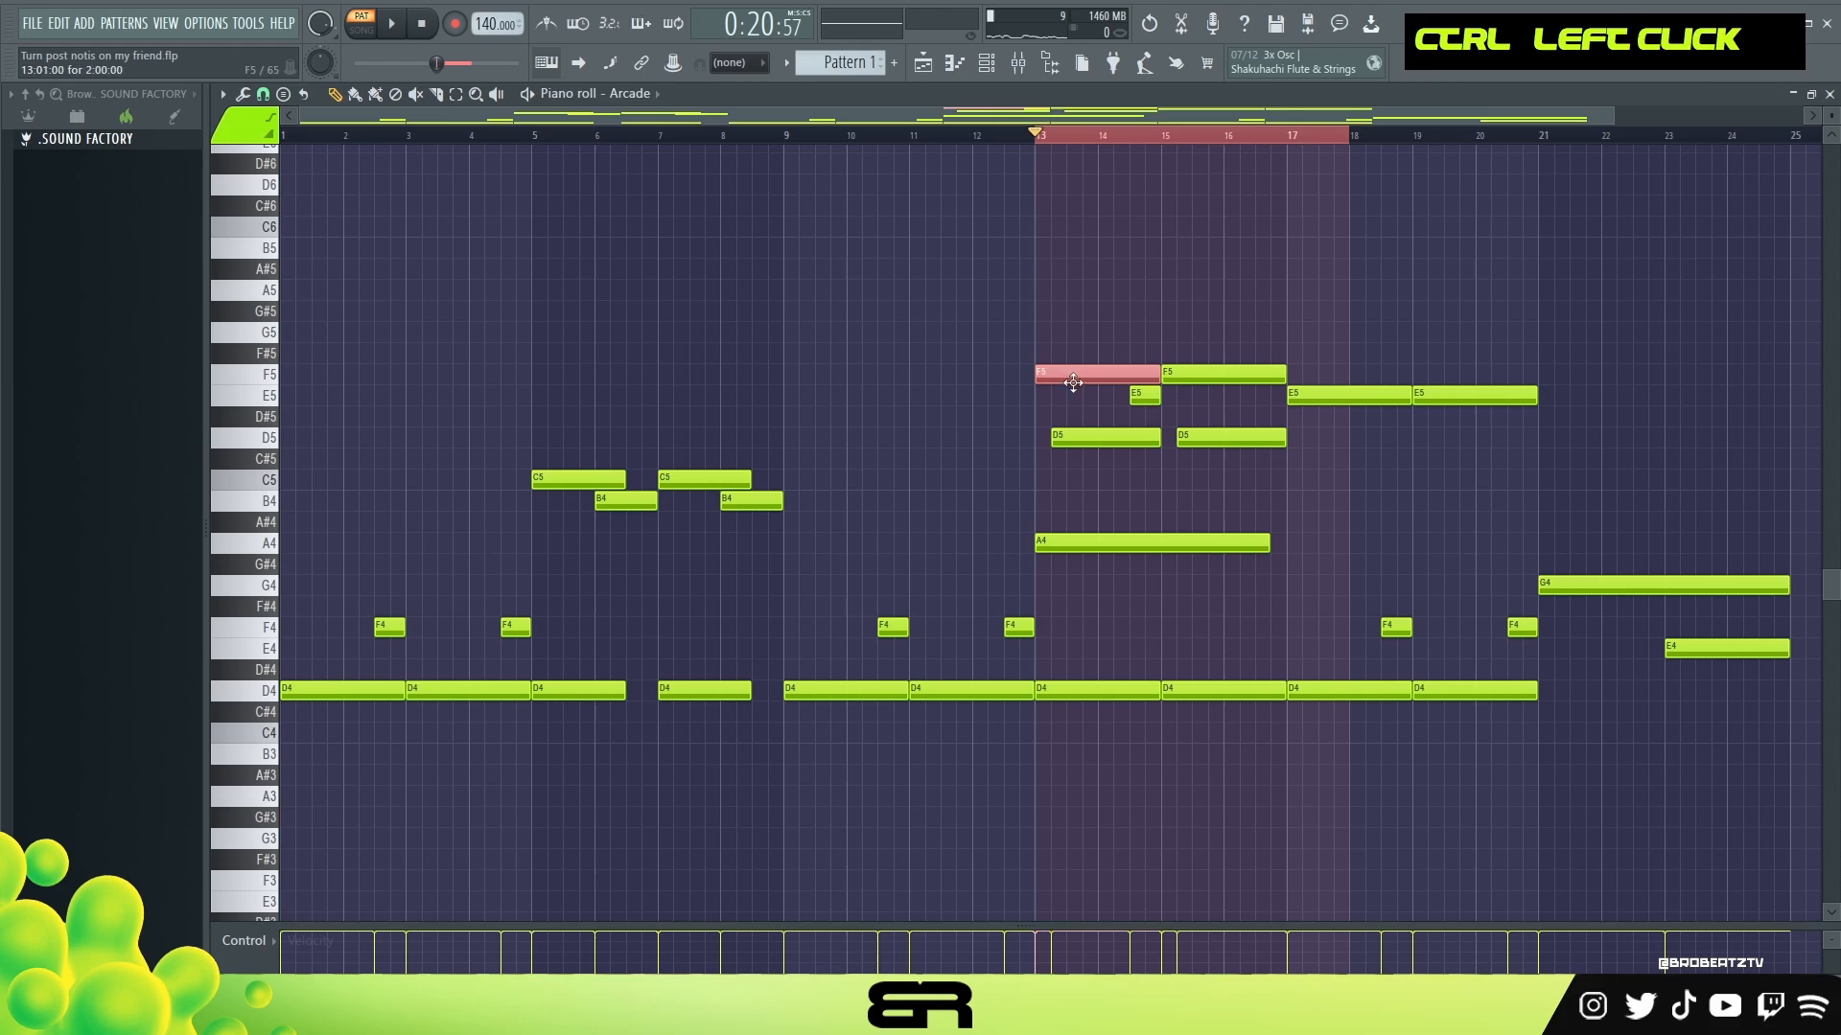
pyautogui.scroll(4, 1085, 372)
pyautogui.keyDown('alt'); pyautogui.rightClick(1096, 321); pyautogui.keyUp('alt')
pyautogui.doubleClick(1035, 139)
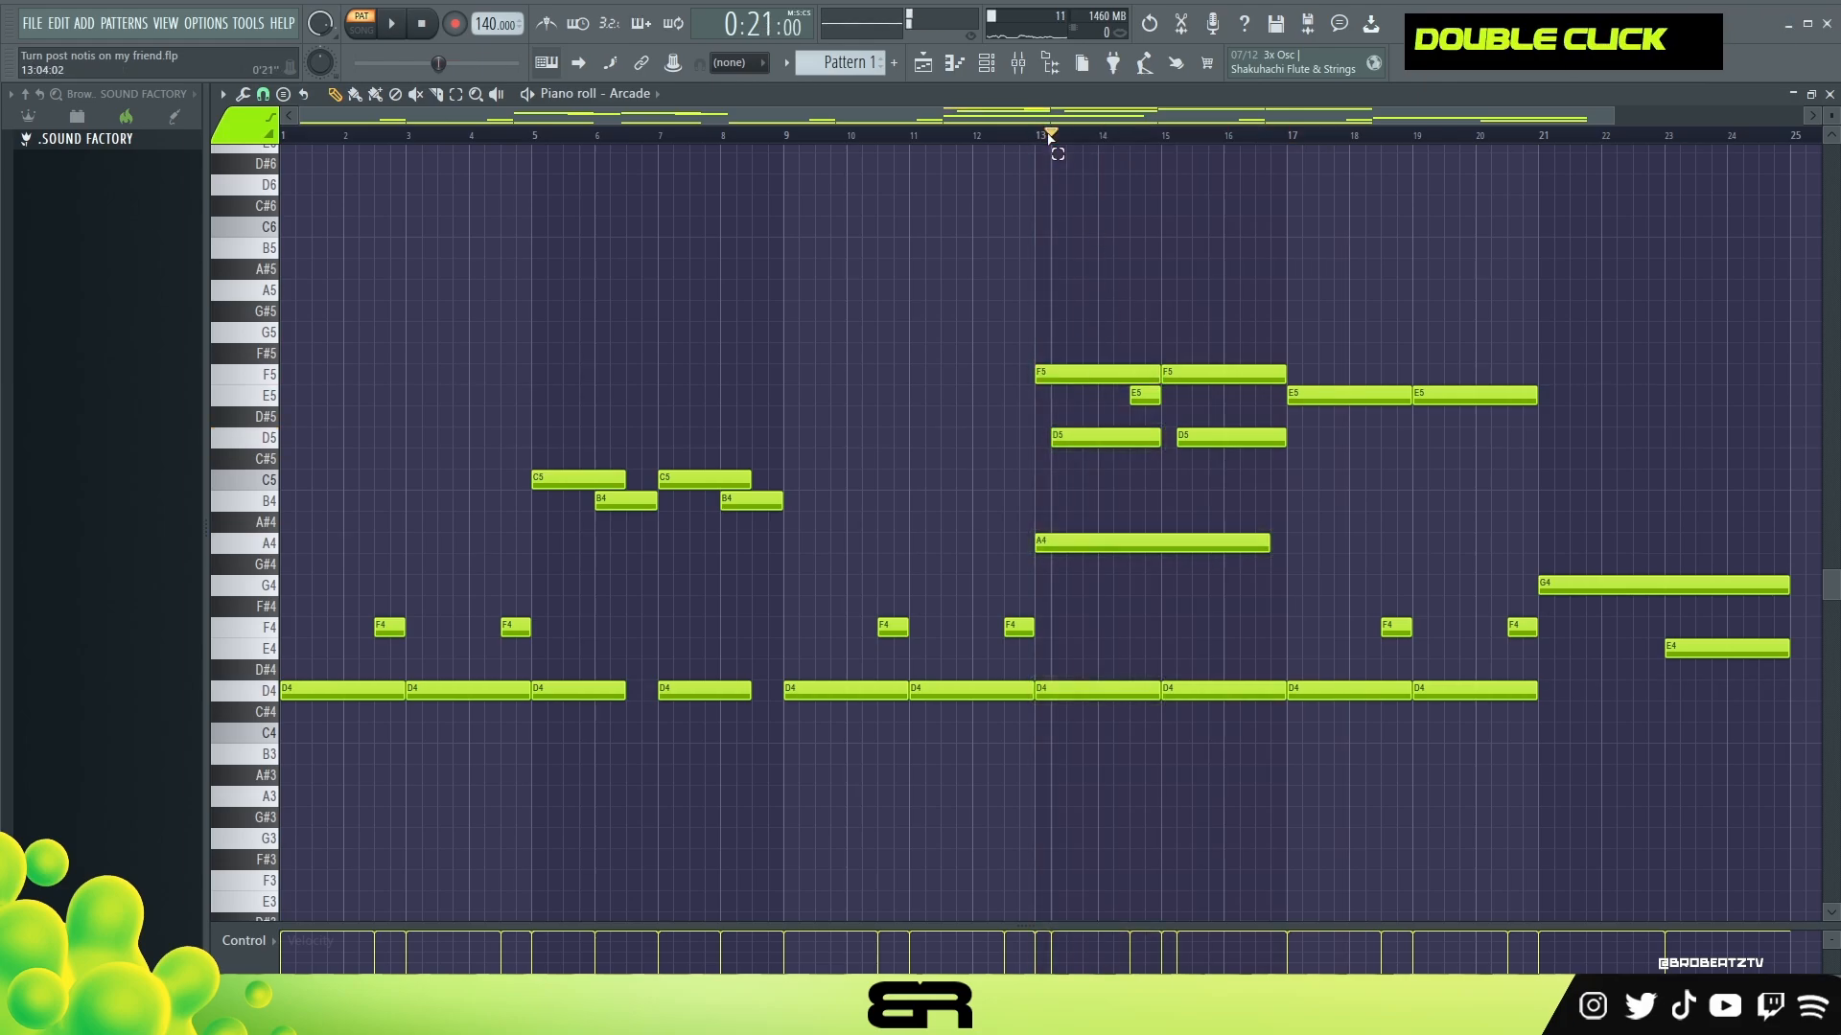
pyautogui.scroll(2, 1037, 140)
# Play the melody from bar 9 through to the end of bar 24
pyautogui.moveTo(1021, 142); pyautogui.dragTo(549, 136)
pyautogui.press('space')
pyautogui.moveTo(1012, 117); pyautogui.dragTo(1096, 121)
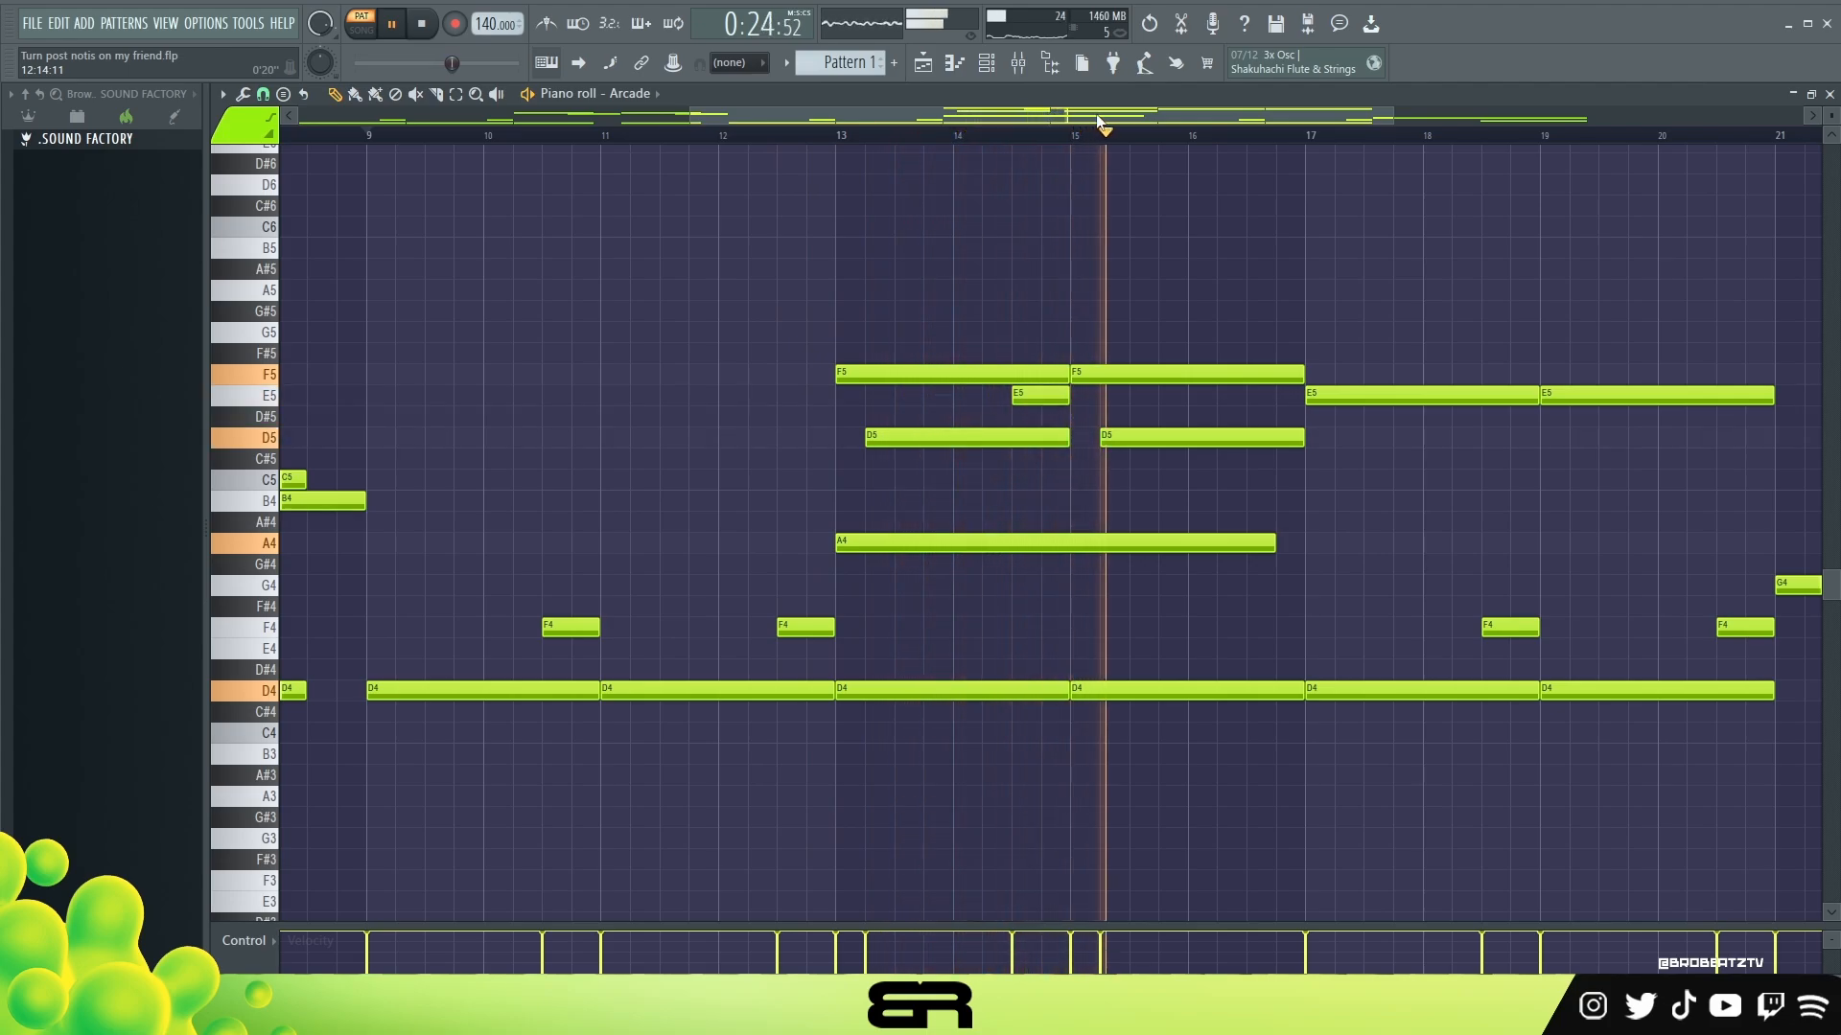
pyautogui.moveTo(1099, 117); pyautogui.dragTo(1419, 101)
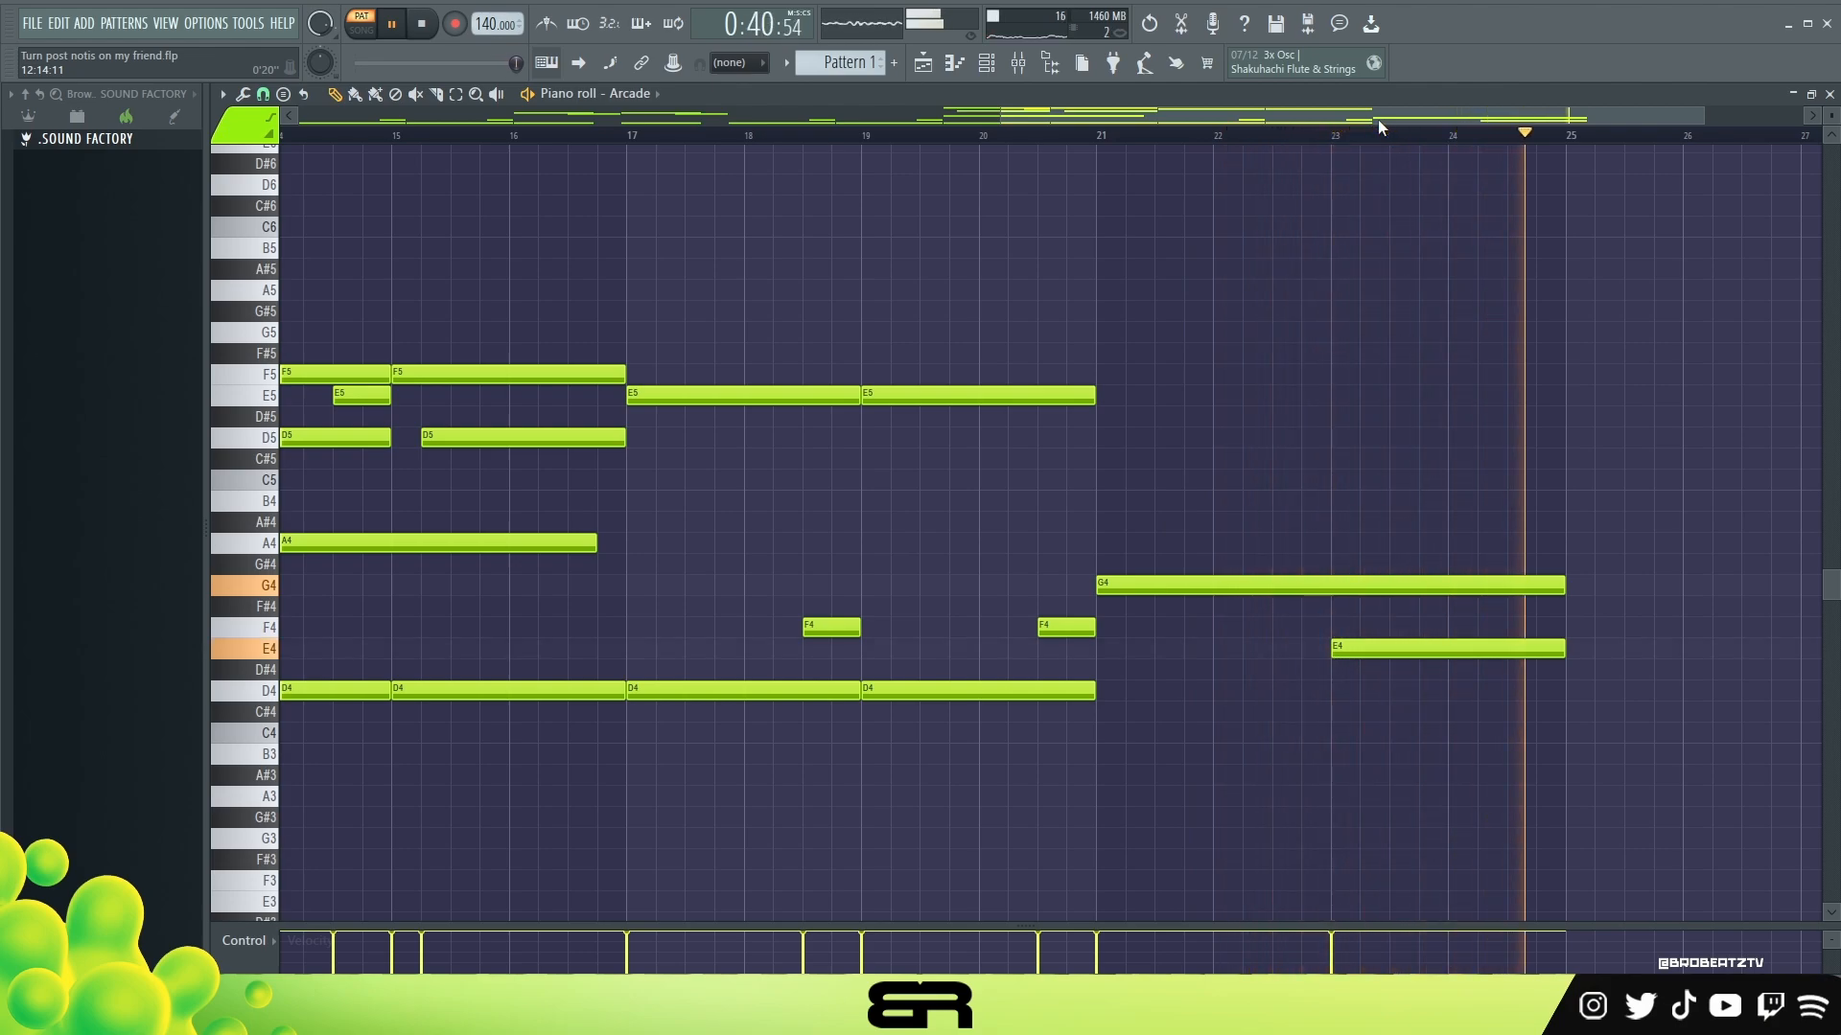
pyautogui.press('space')
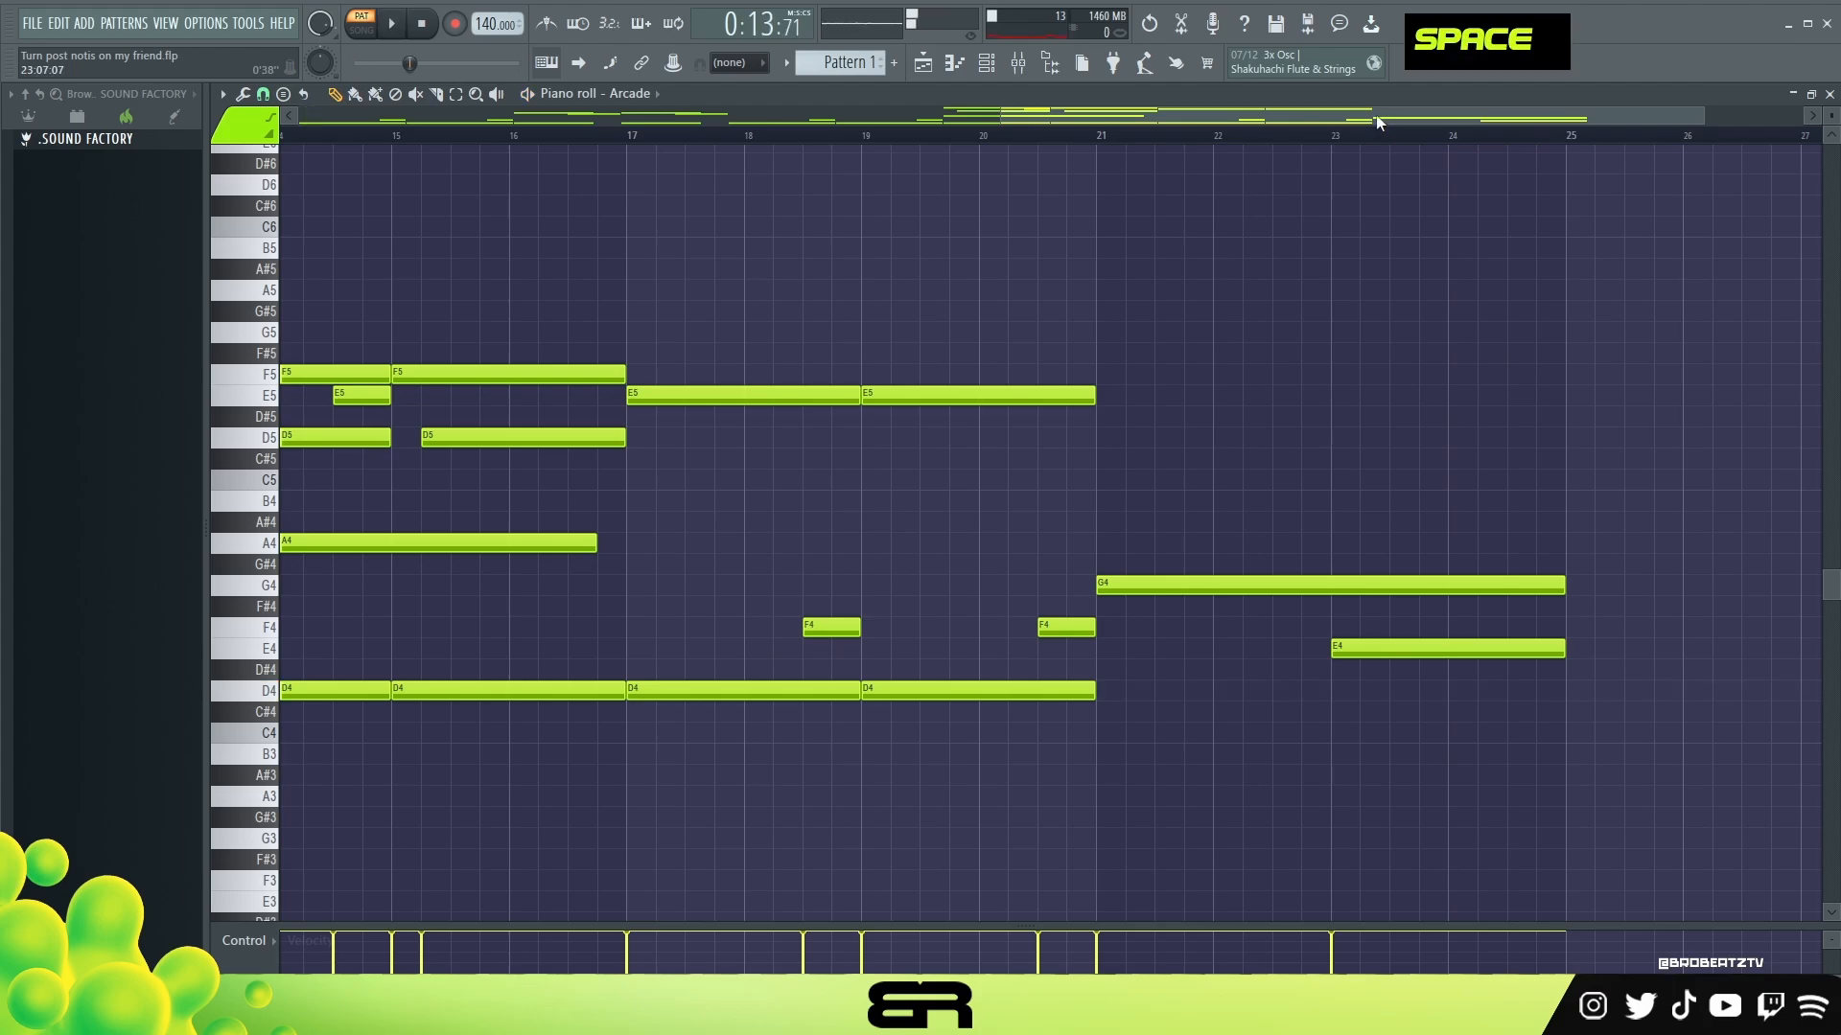
# Set the playback position to bar 13 and bring up the Arcade plugin window over the channel rack
pyautogui.moveTo(1376, 118); pyautogui.dragTo(999, 131)
pyautogui.keyDown('ctrl'); pyautogui.rightClick(740, 257); pyautogui.keyUp('ctrl')
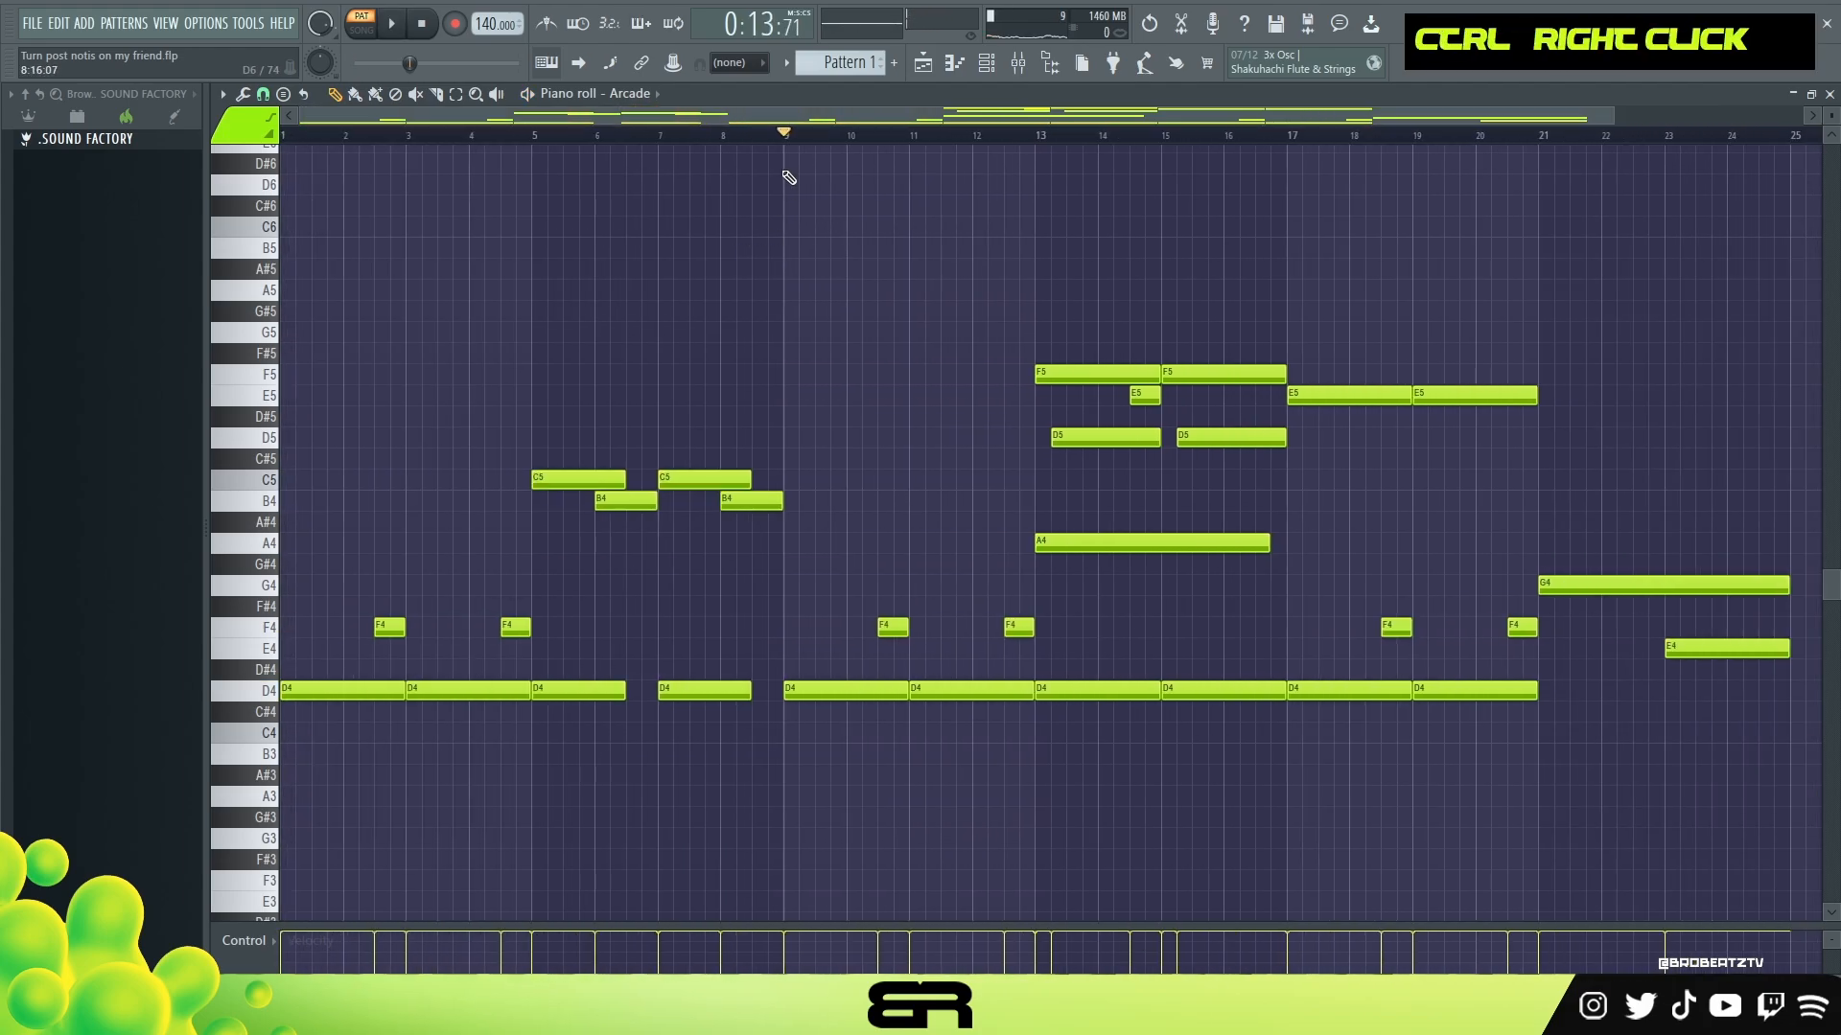
pyautogui.moveTo(786, 135)
pyautogui.mouseDown()
pyautogui.moveTo(290, 210)
pyautogui.moveTo(1039, 420)
pyautogui.mouseUp()
pyautogui.click(987, 63)
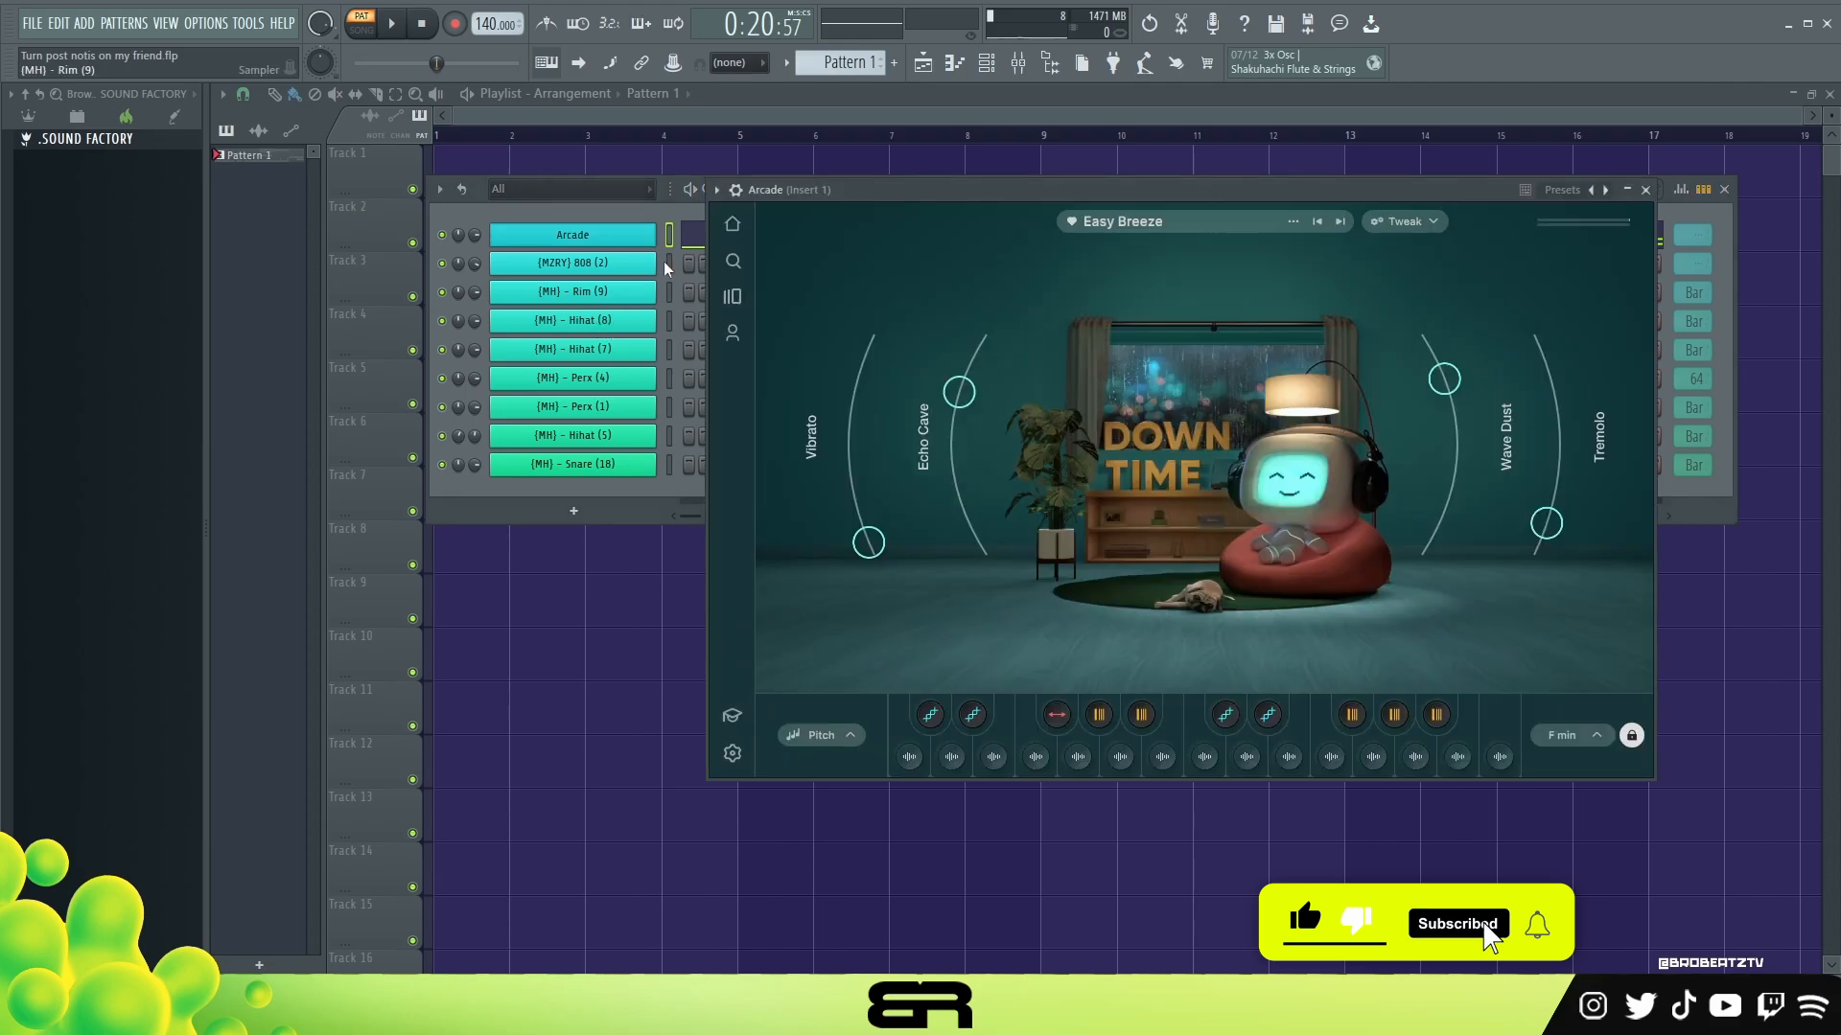
pyautogui.moveTo(893, 195)
pyautogui.mouseDown()
pyautogui.moveTo(853, 203)
pyautogui.moveTo(864, 193)
pyautogui.mouseUp()
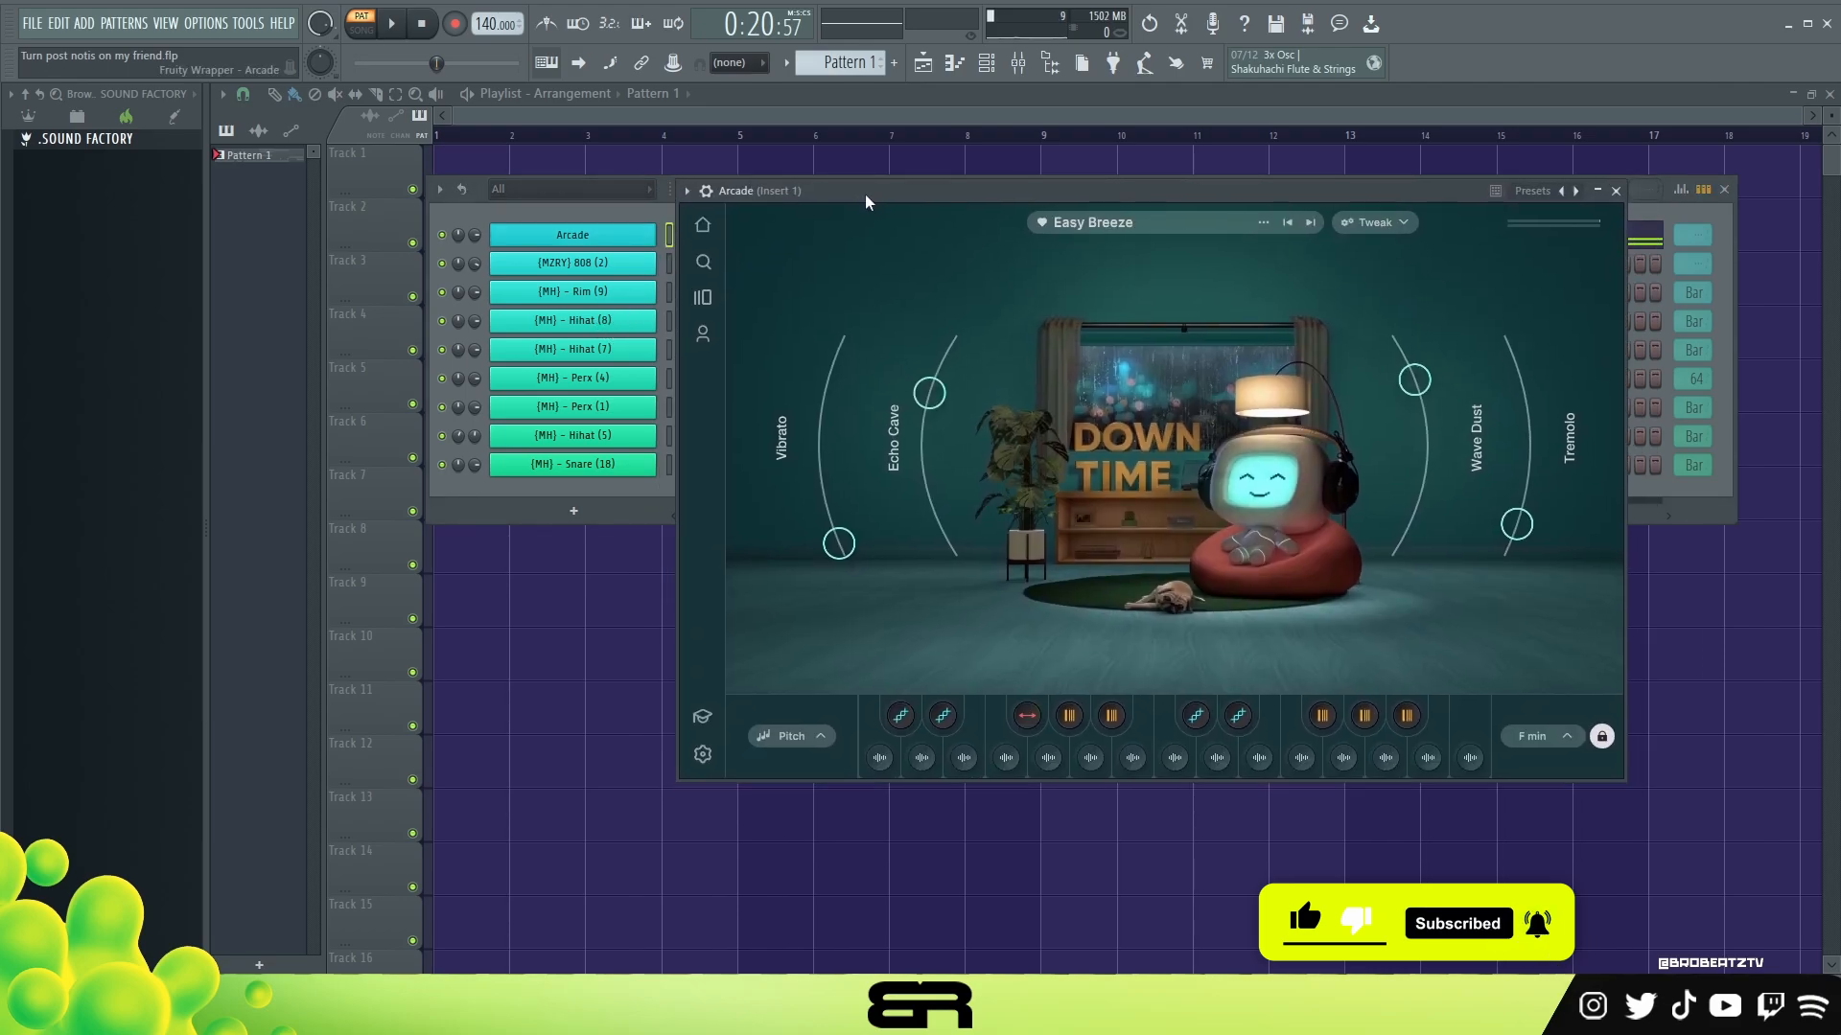
# Browse Arcade's recommended and latest kits on its home page and the Note Kits of the Downtime line
pyautogui.click(703, 227)
pyautogui.scroll(-3, 878, 445)
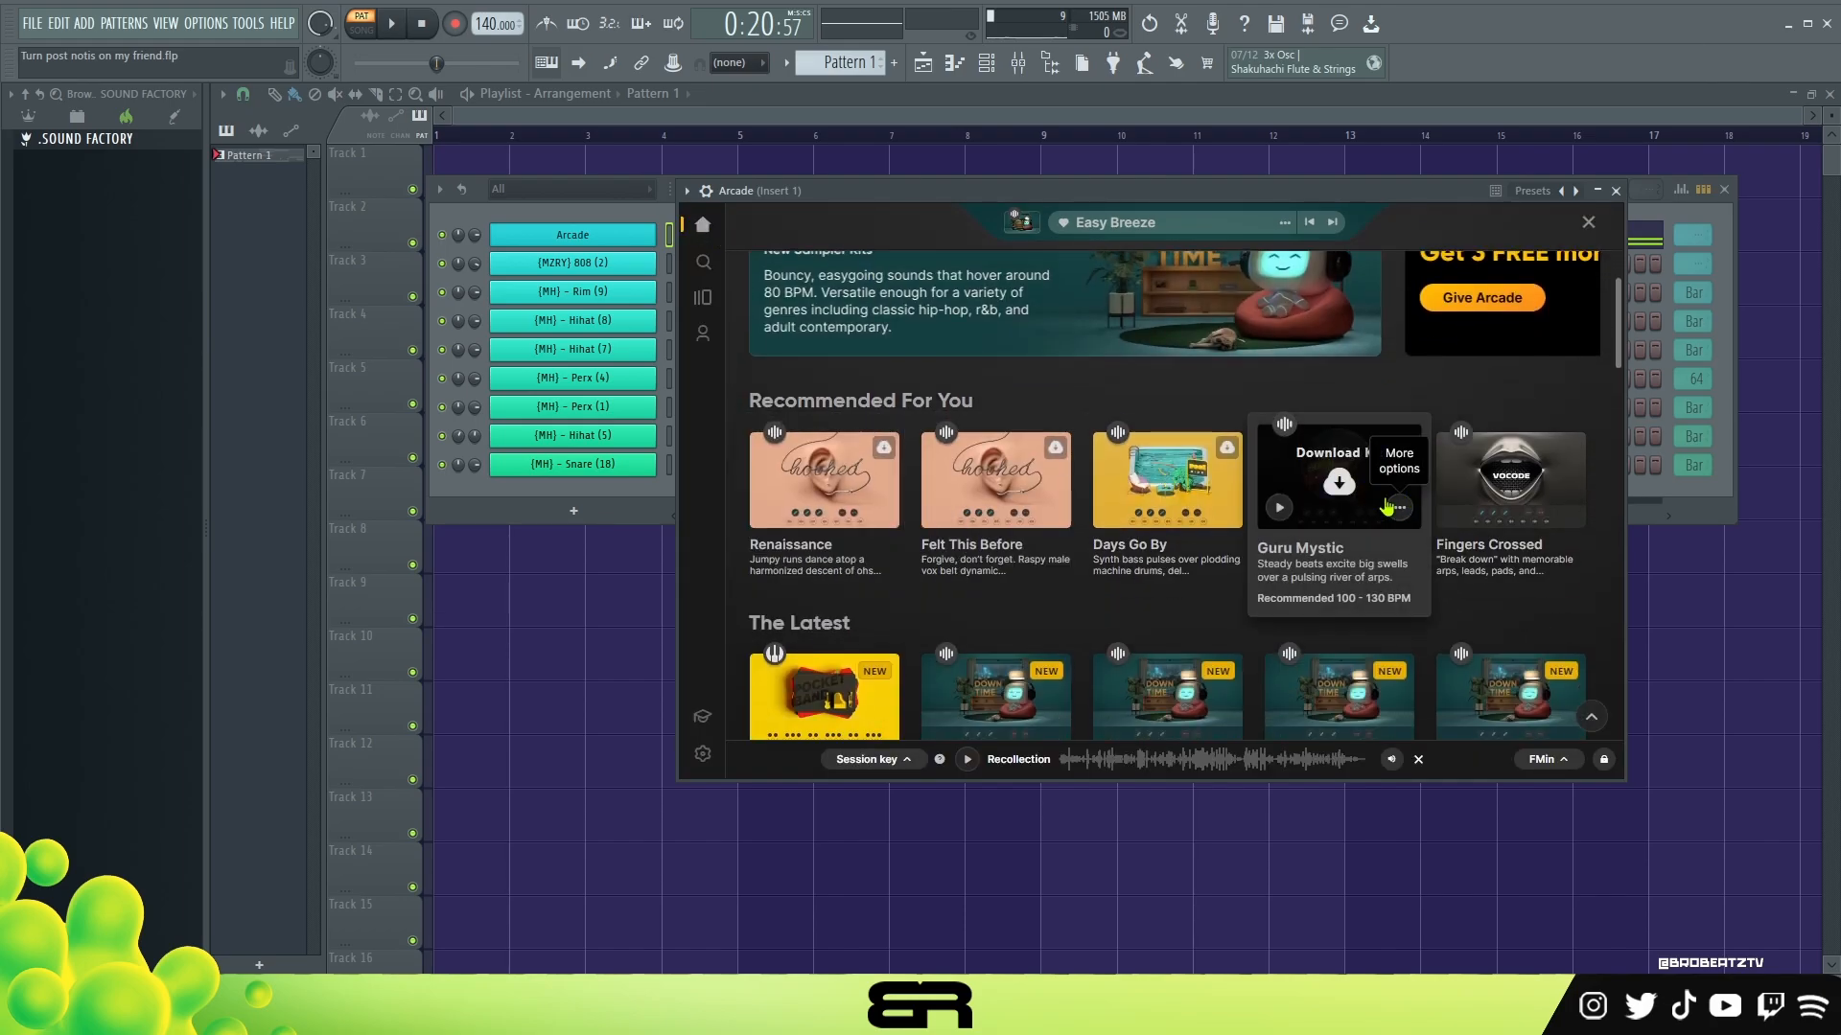
pyautogui.scroll(-3, 1407, 506)
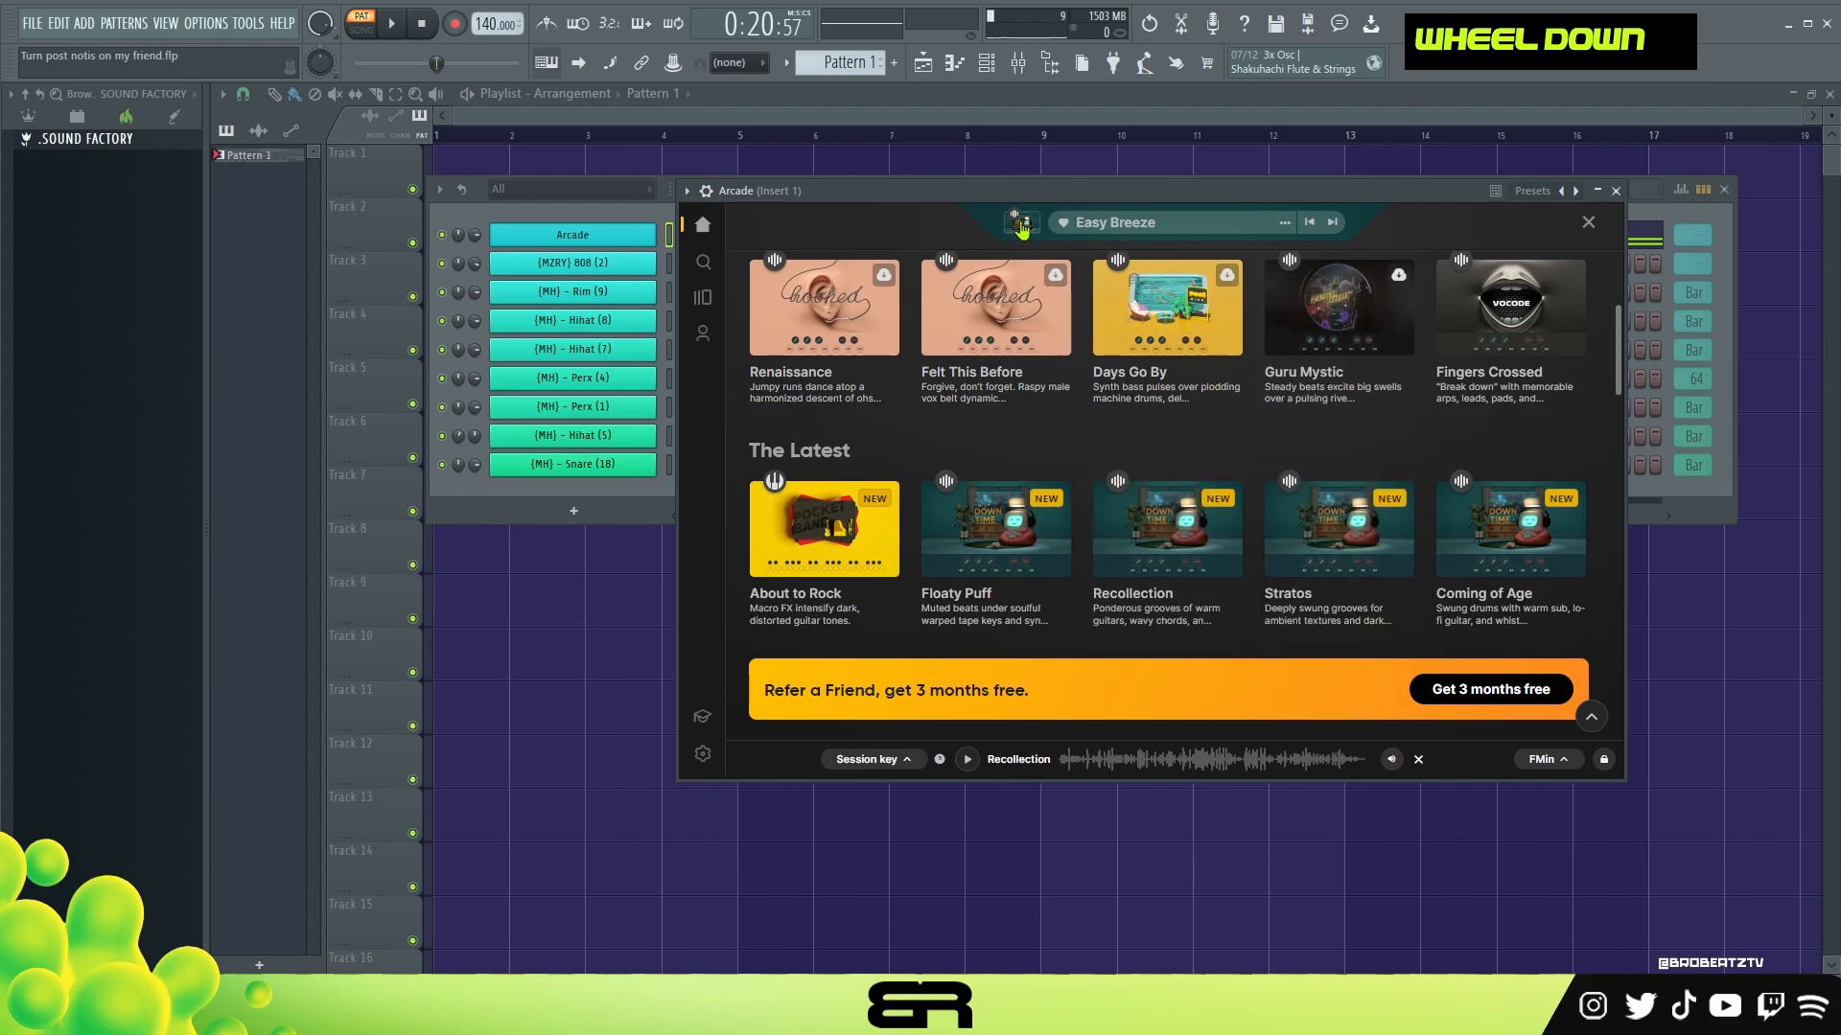
pyautogui.click(703, 299)
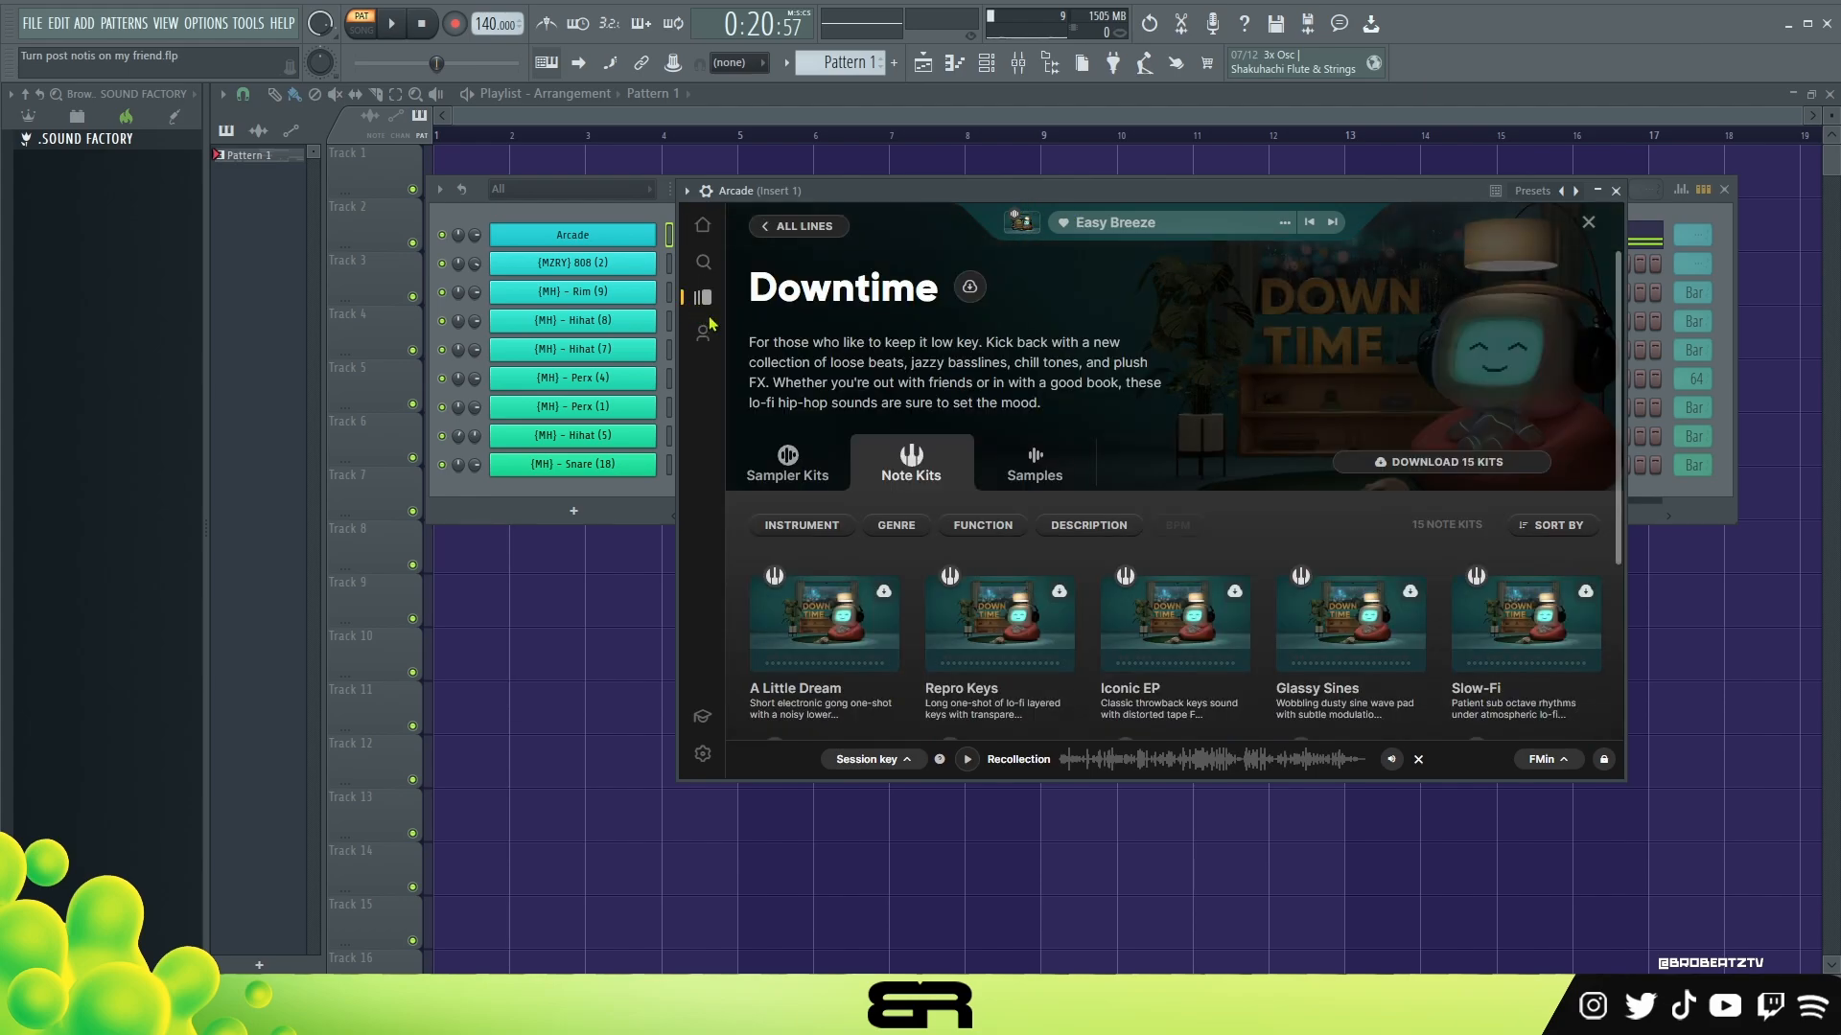
pyautogui.scroll(-2, 949, 518)
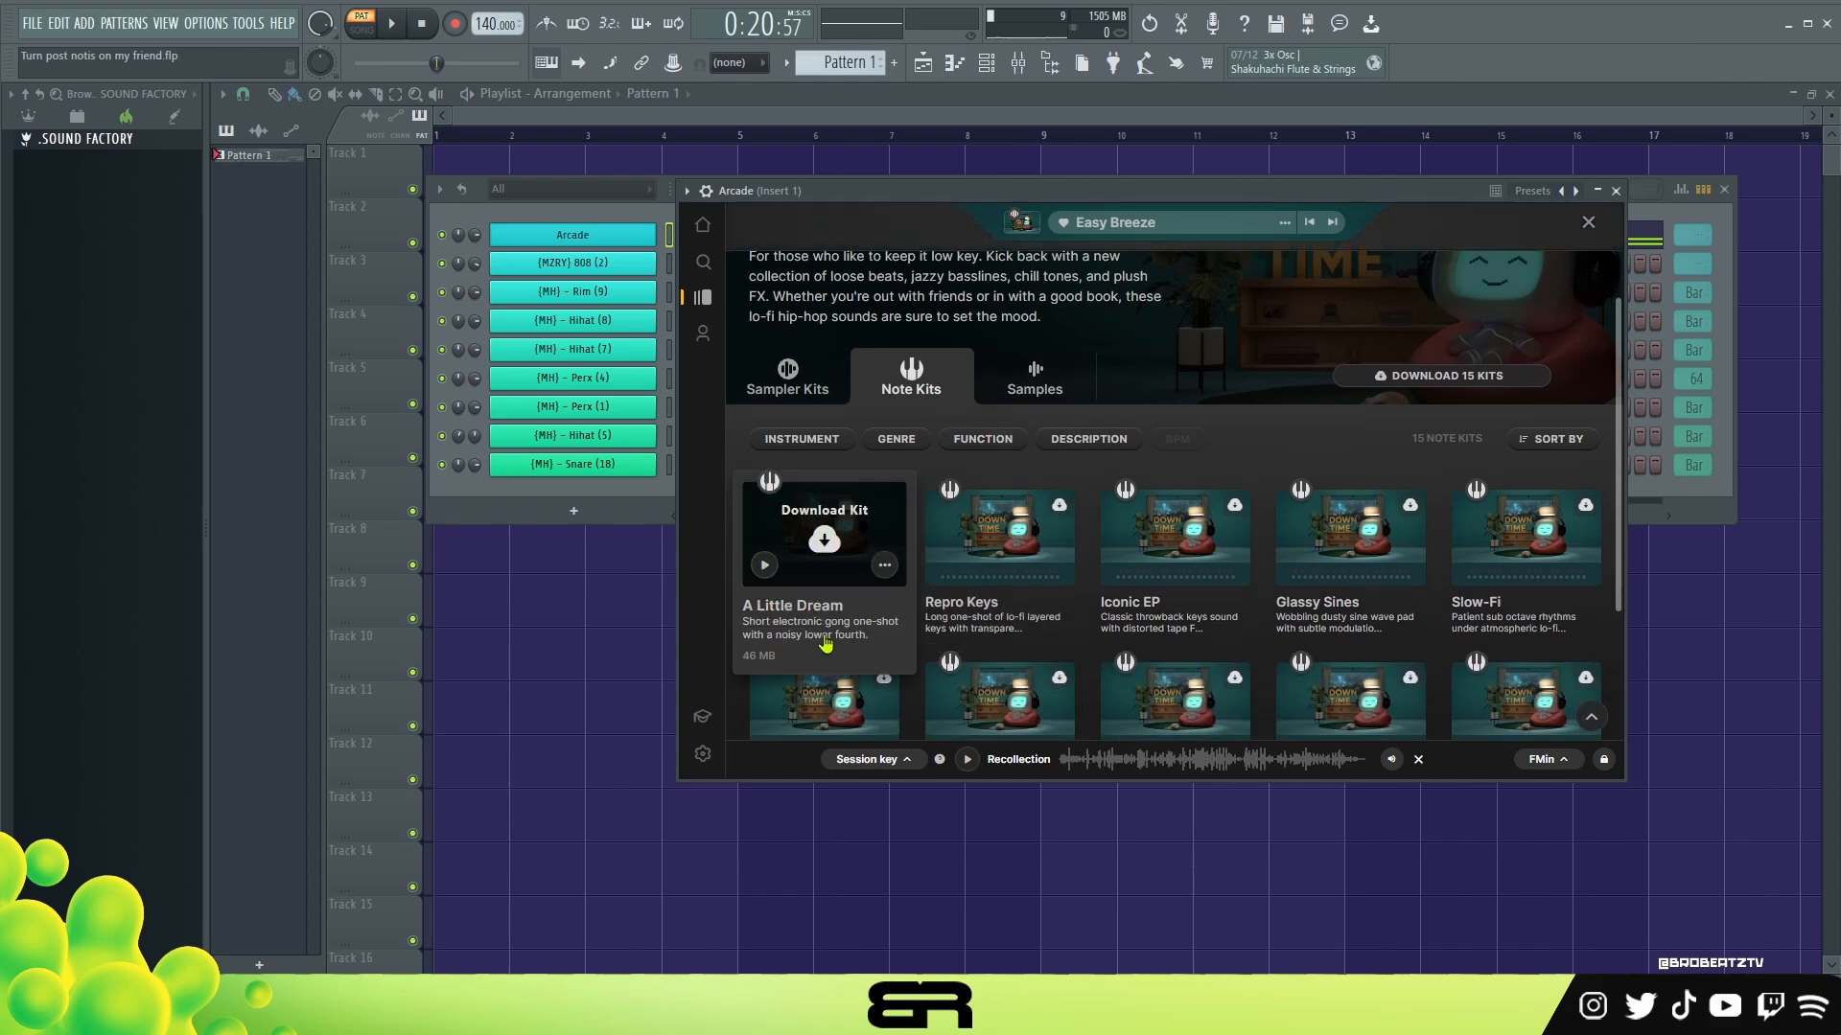
pyautogui.scroll(-3, 959, 576)
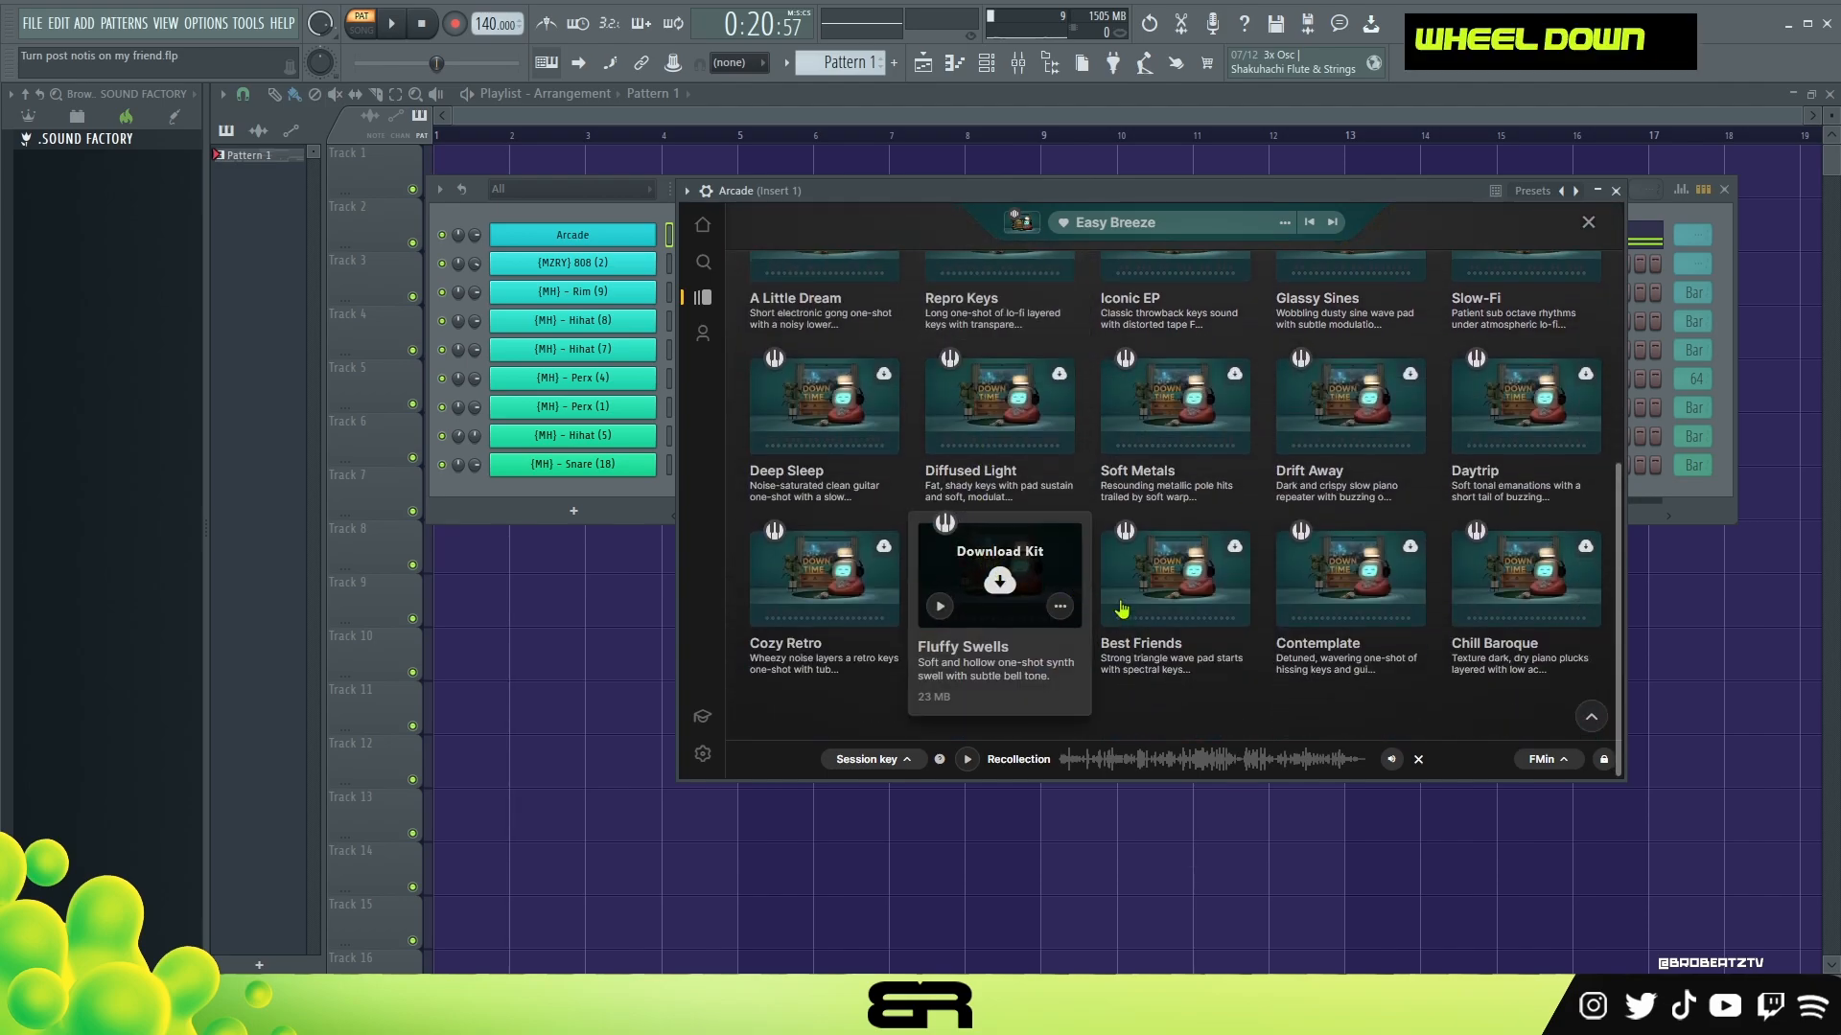
pyautogui.scroll(4, 1198, 594)
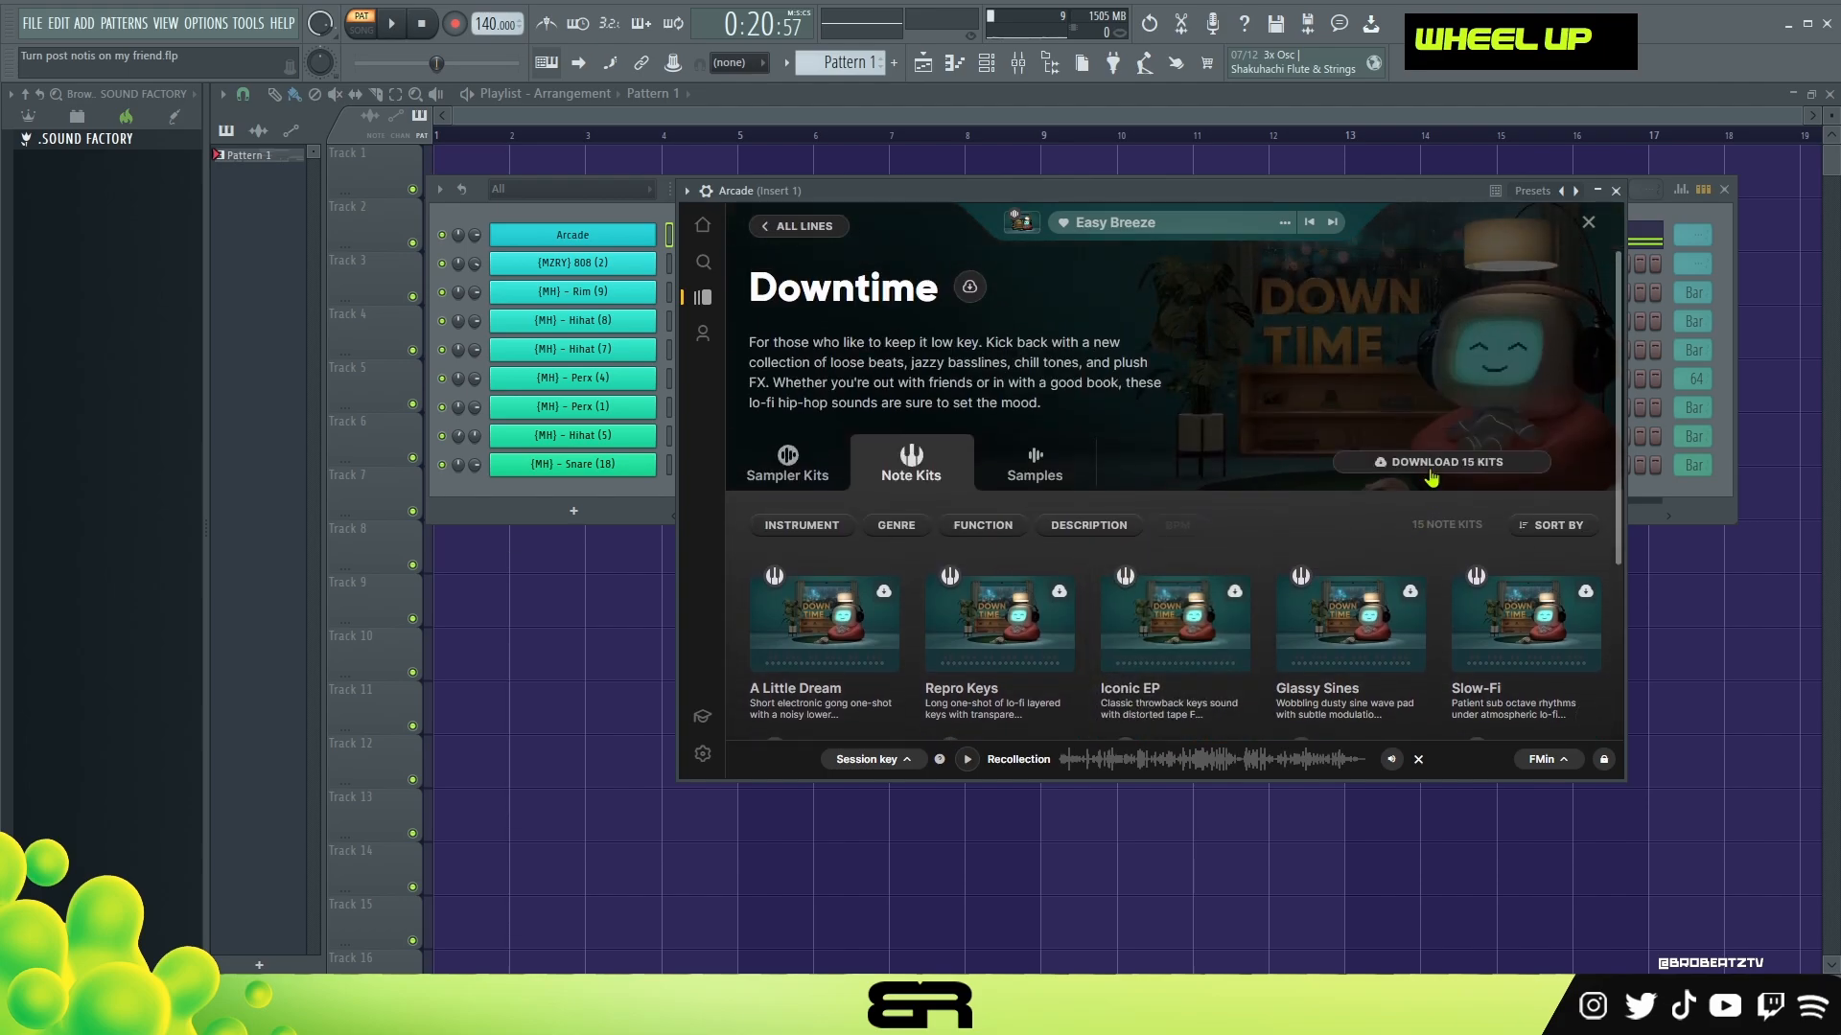
# Look through the sampler kits of the Downtime line and close Arcade's kit browser
pyautogui.click(788, 468)
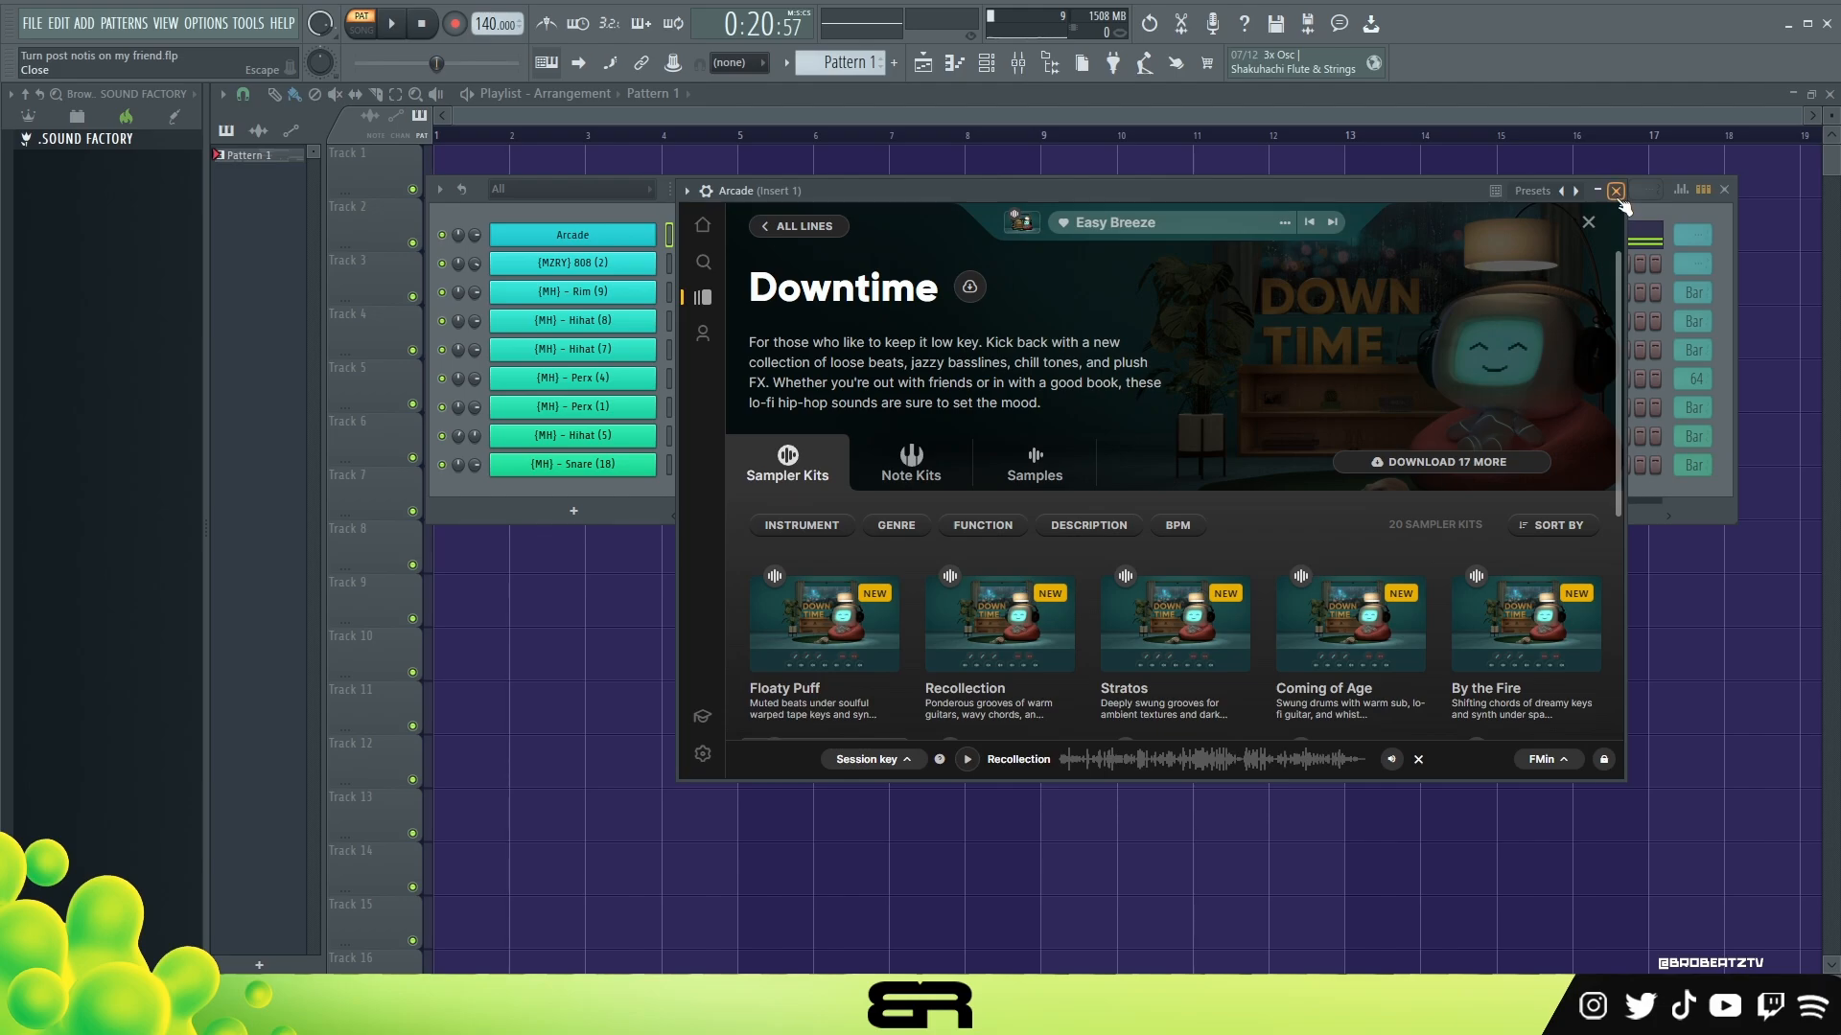
pyautogui.scroll(-4, 1618, 280)
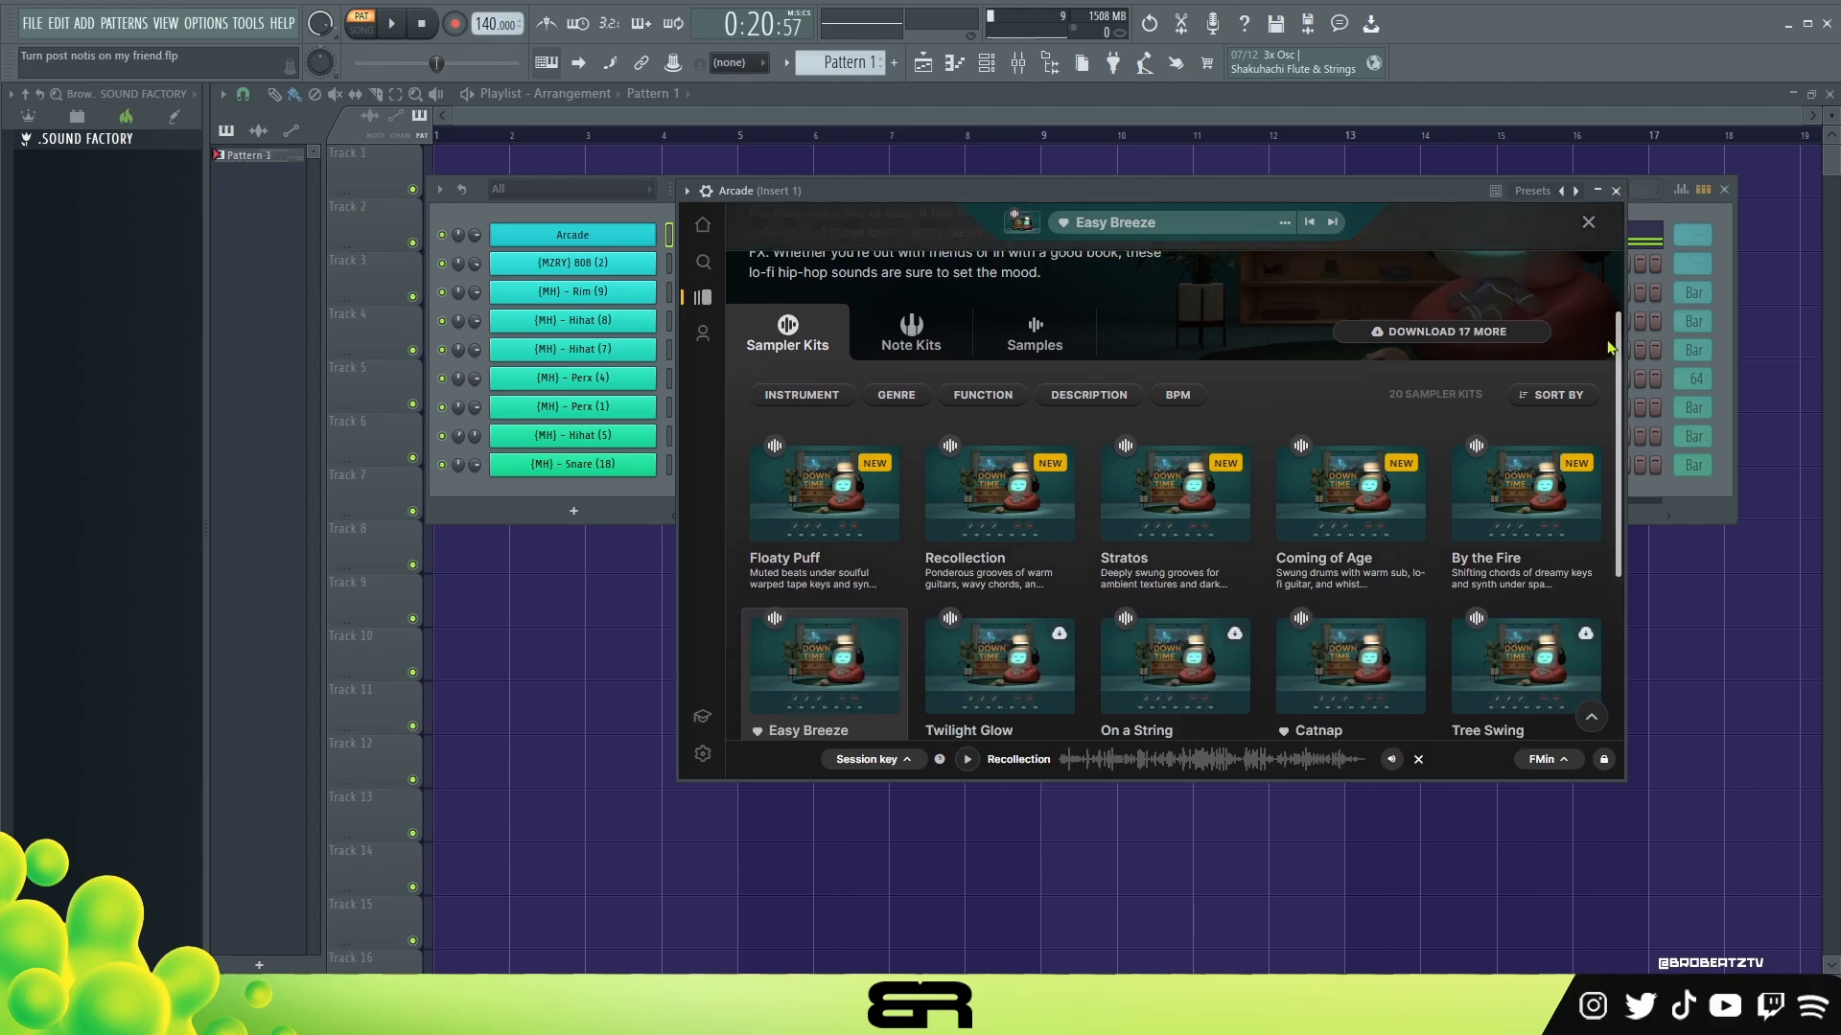
pyautogui.scroll(4, 1553, 403)
pyautogui.click(1616, 191)
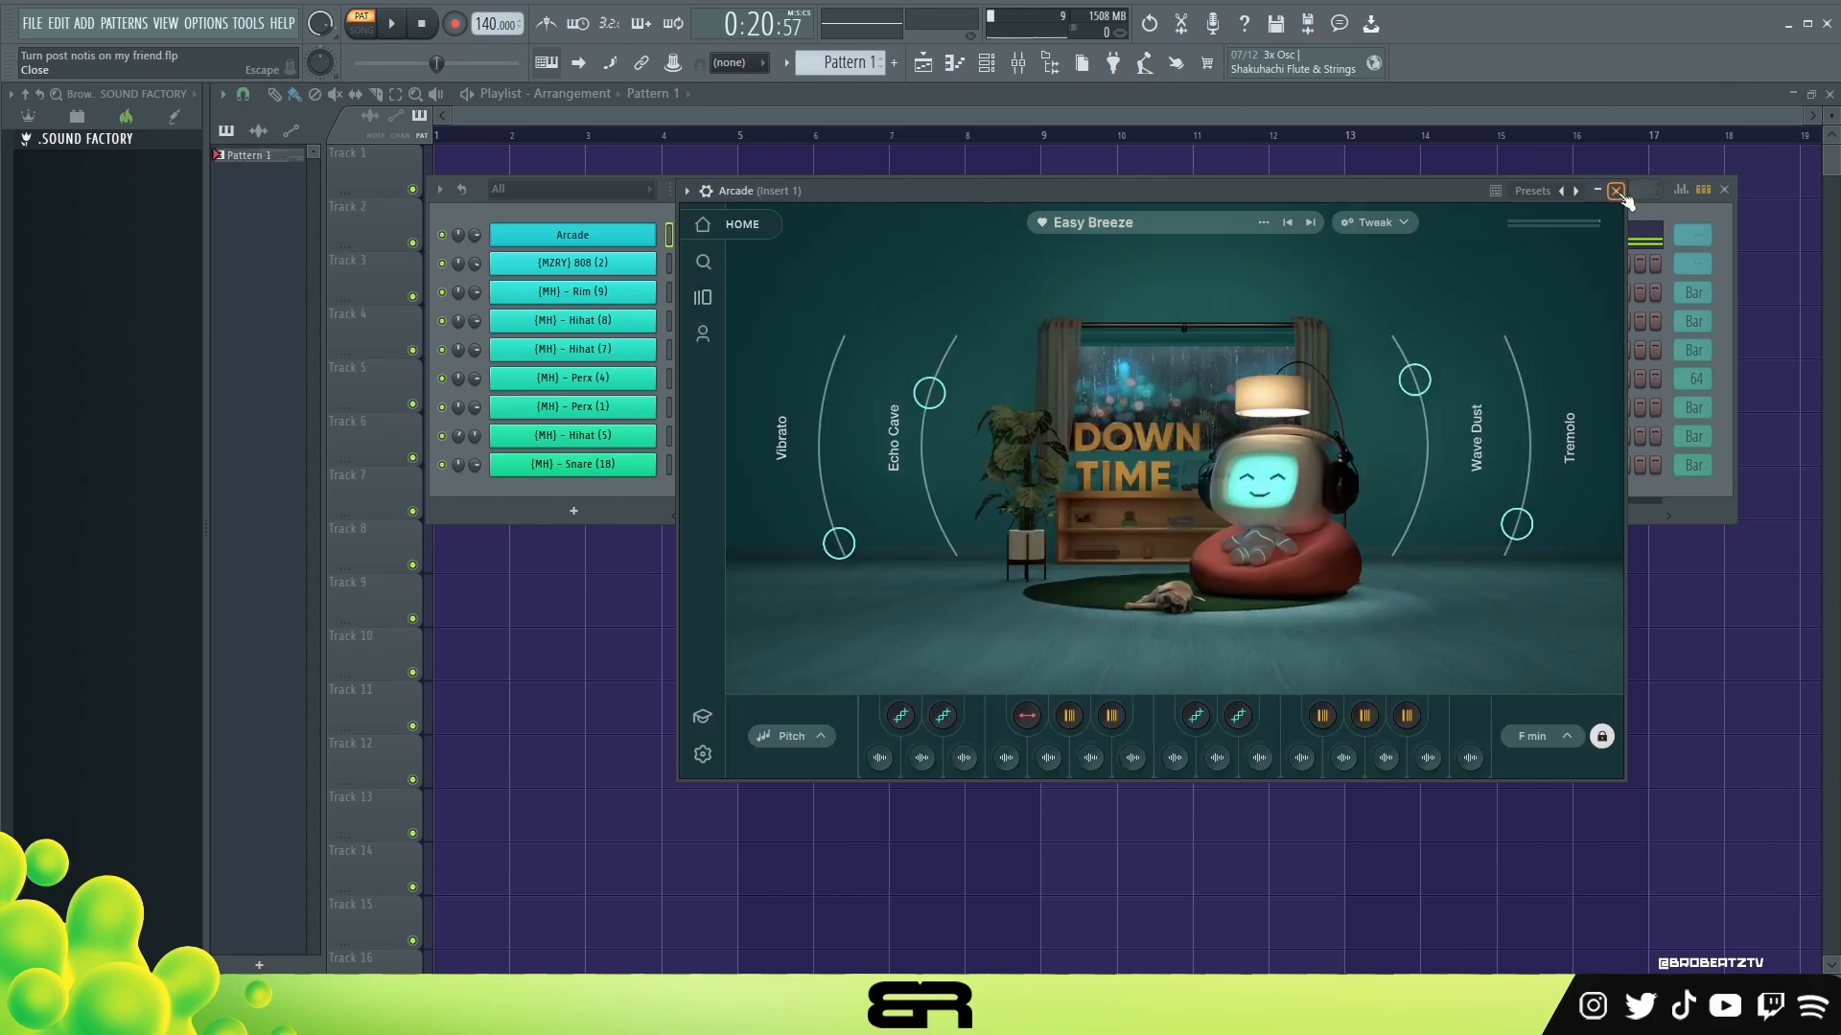
# Open the piano roll of the (MZRY) 808 (2) channel from the channel rack
pyautogui.moveTo(882, 190)
pyautogui.mouseDown()
pyautogui.moveTo(1009, 221)
pyautogui.moveTo(886, 170)
pyautogui.mouseUp()
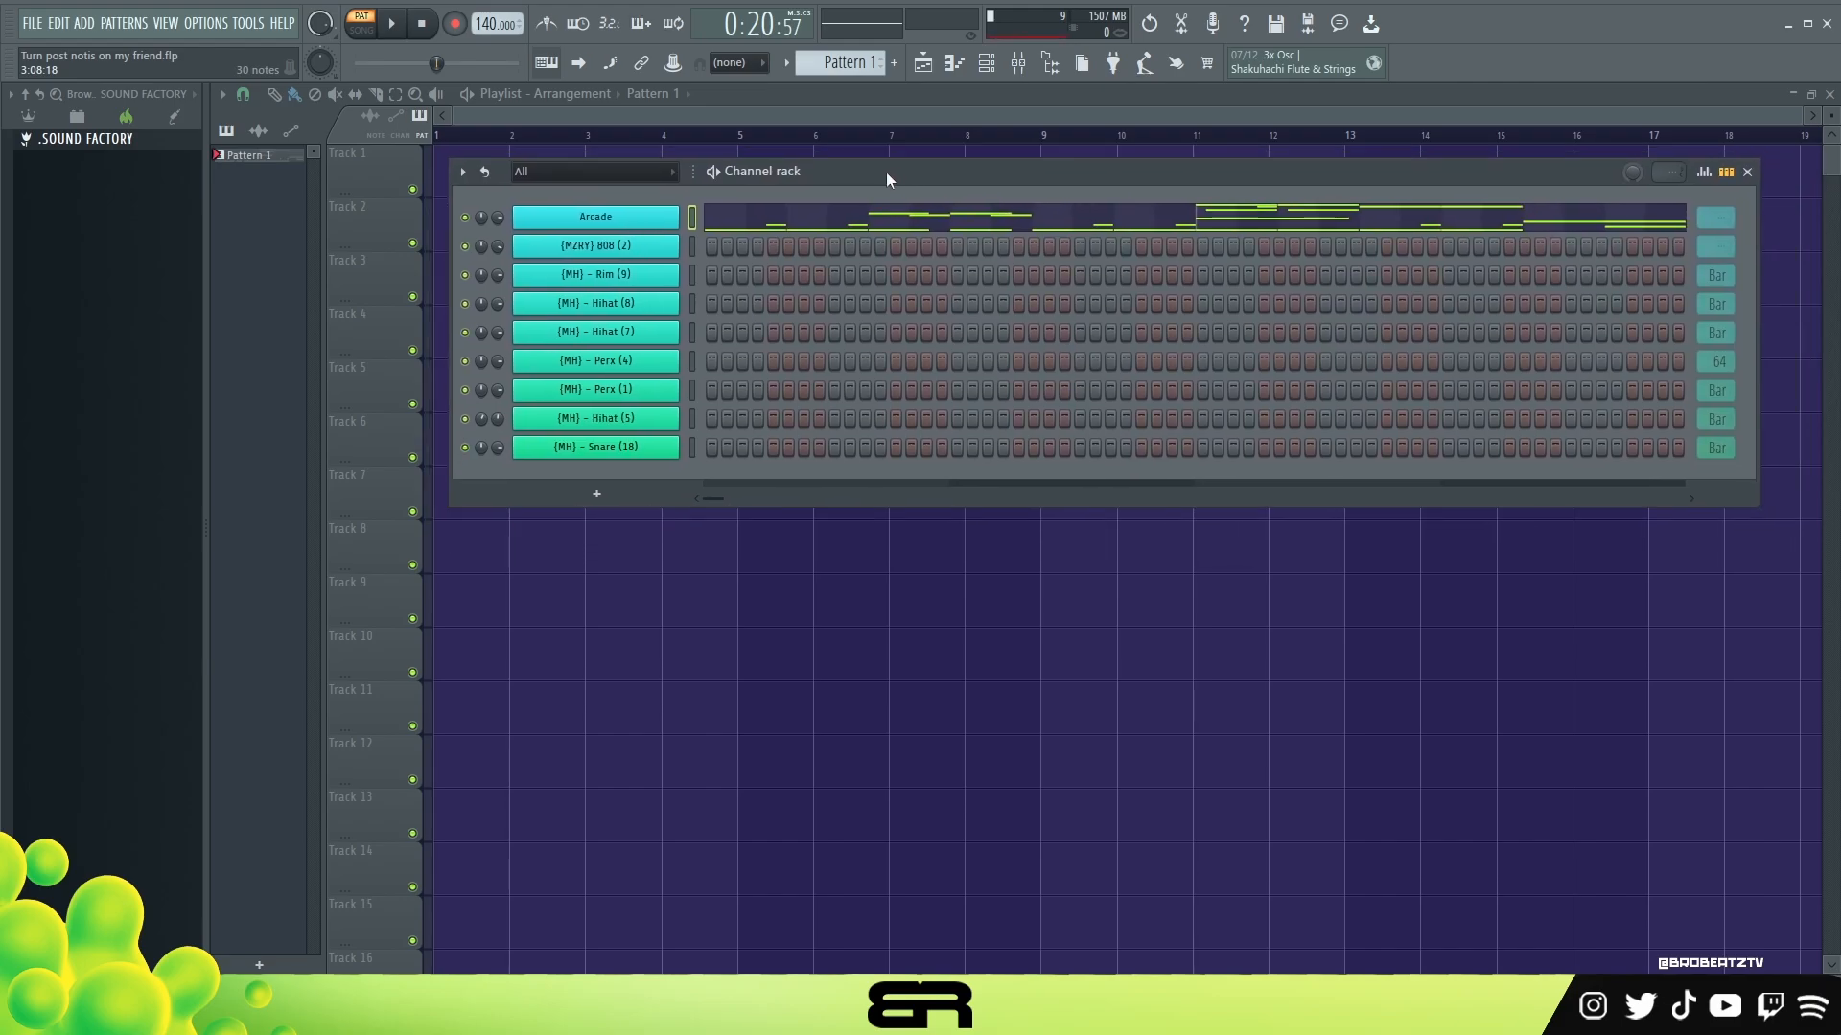
pyautogui.rightClick(693, 243)
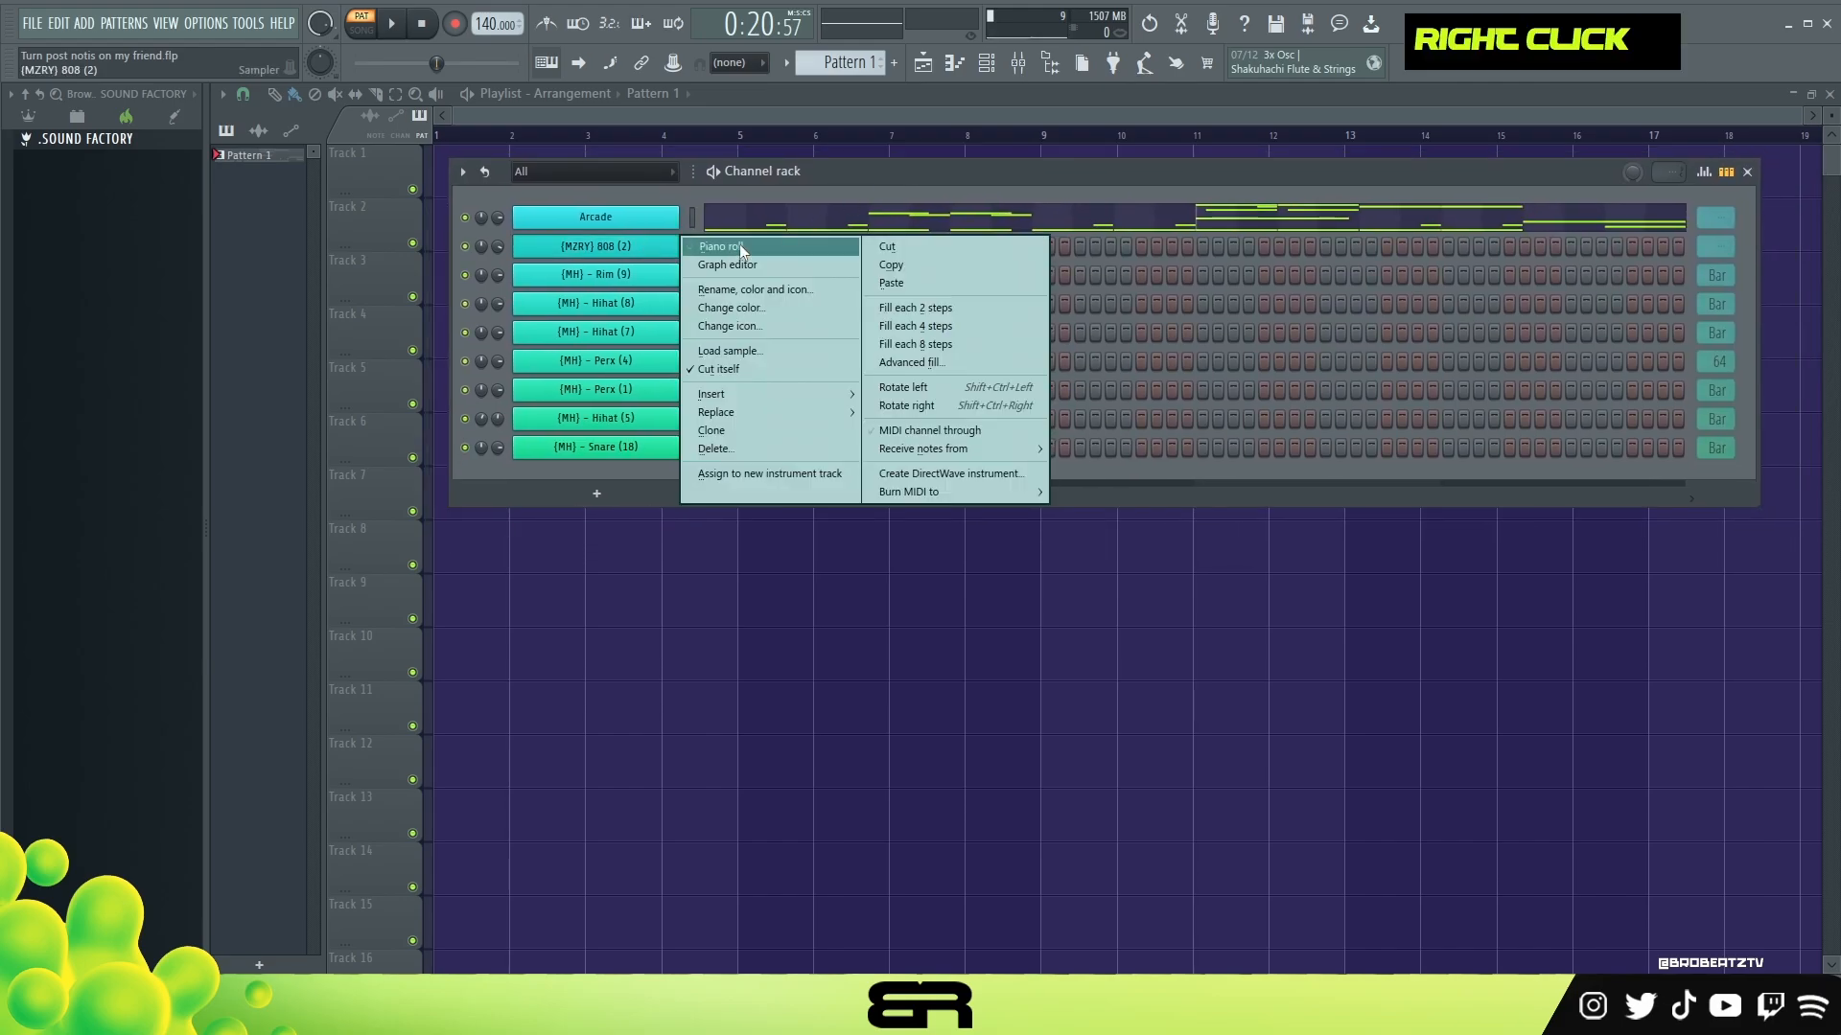
pyautogui.click(739, 246)
pyautogui.press('space')
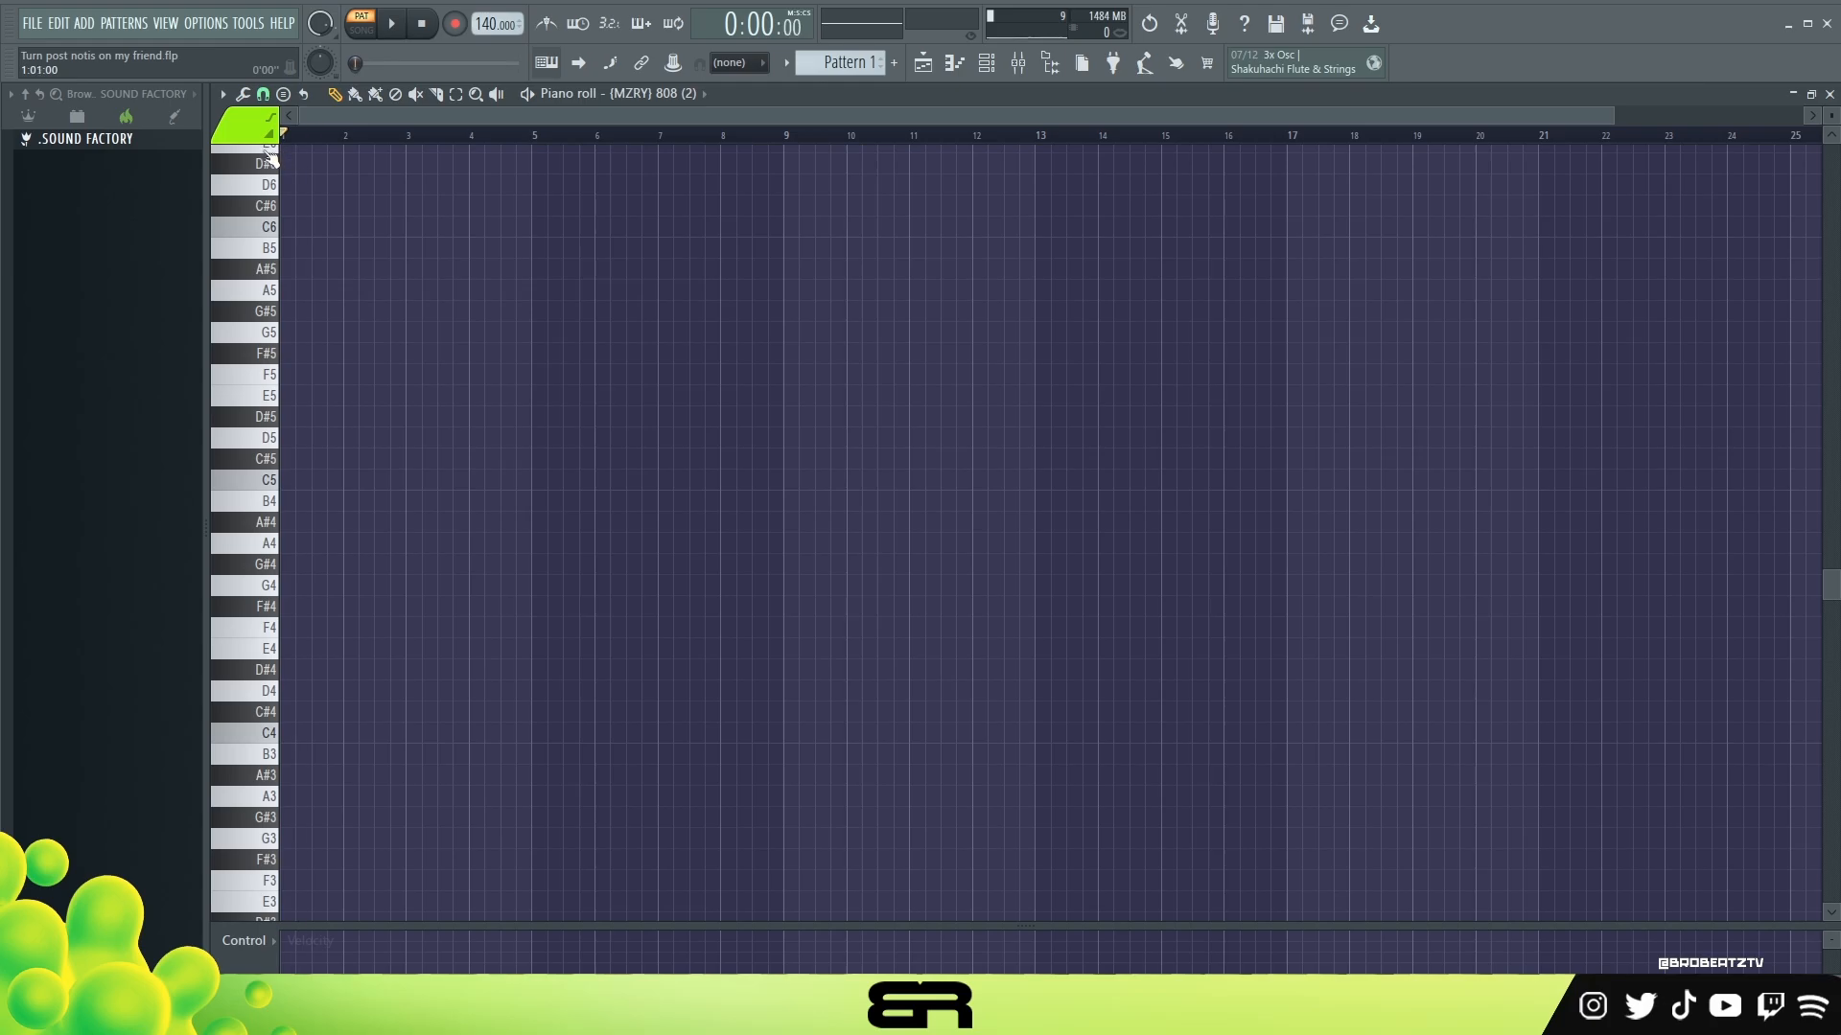
pyautogui.click(988, 73)
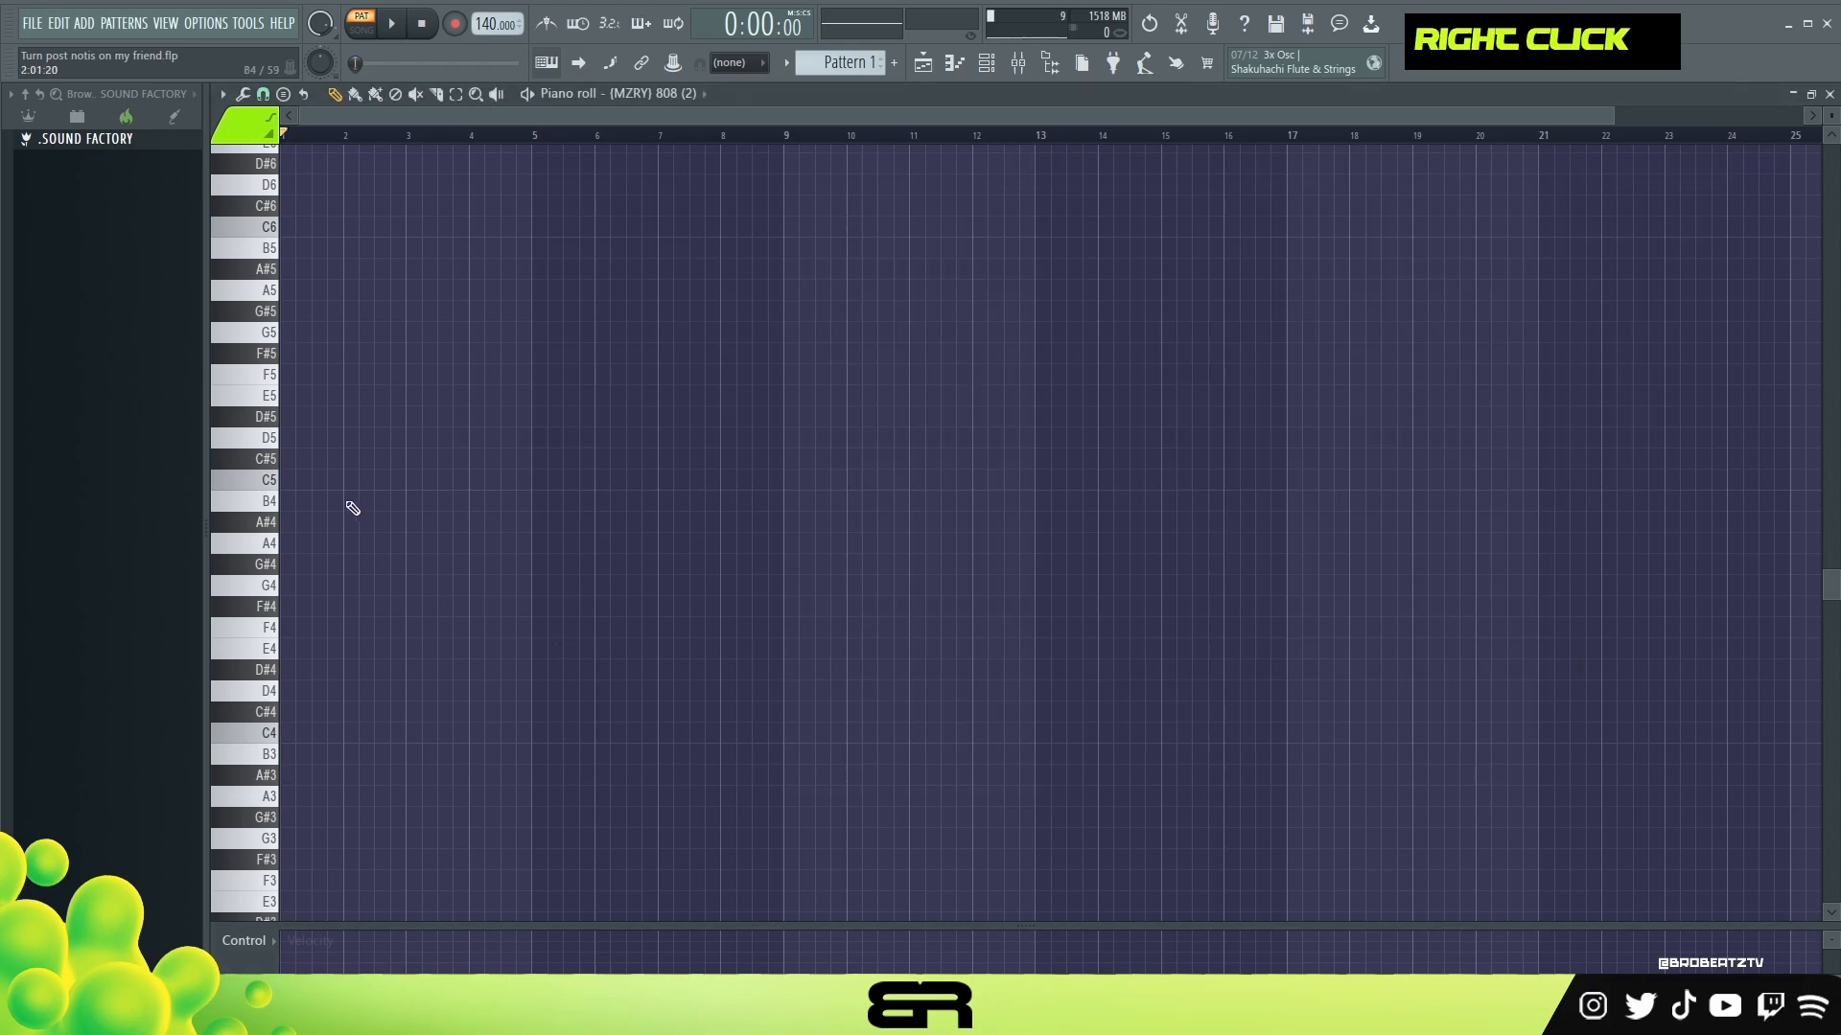
# Place a short F5 note at the start of bar 1 in the 808 piano roll and play it with the melody
pyautogui.click(302, 378)
pyautogui.press('space')
pyautogui.press('space')
pyautogui.press('space')
pyautogui.moveTo(401, 376); pyautogui.dragTo(275, 386)
pyautogui.scroll(4, 351, 119)
pyautogui.press('space')
pyautogui.press('space')
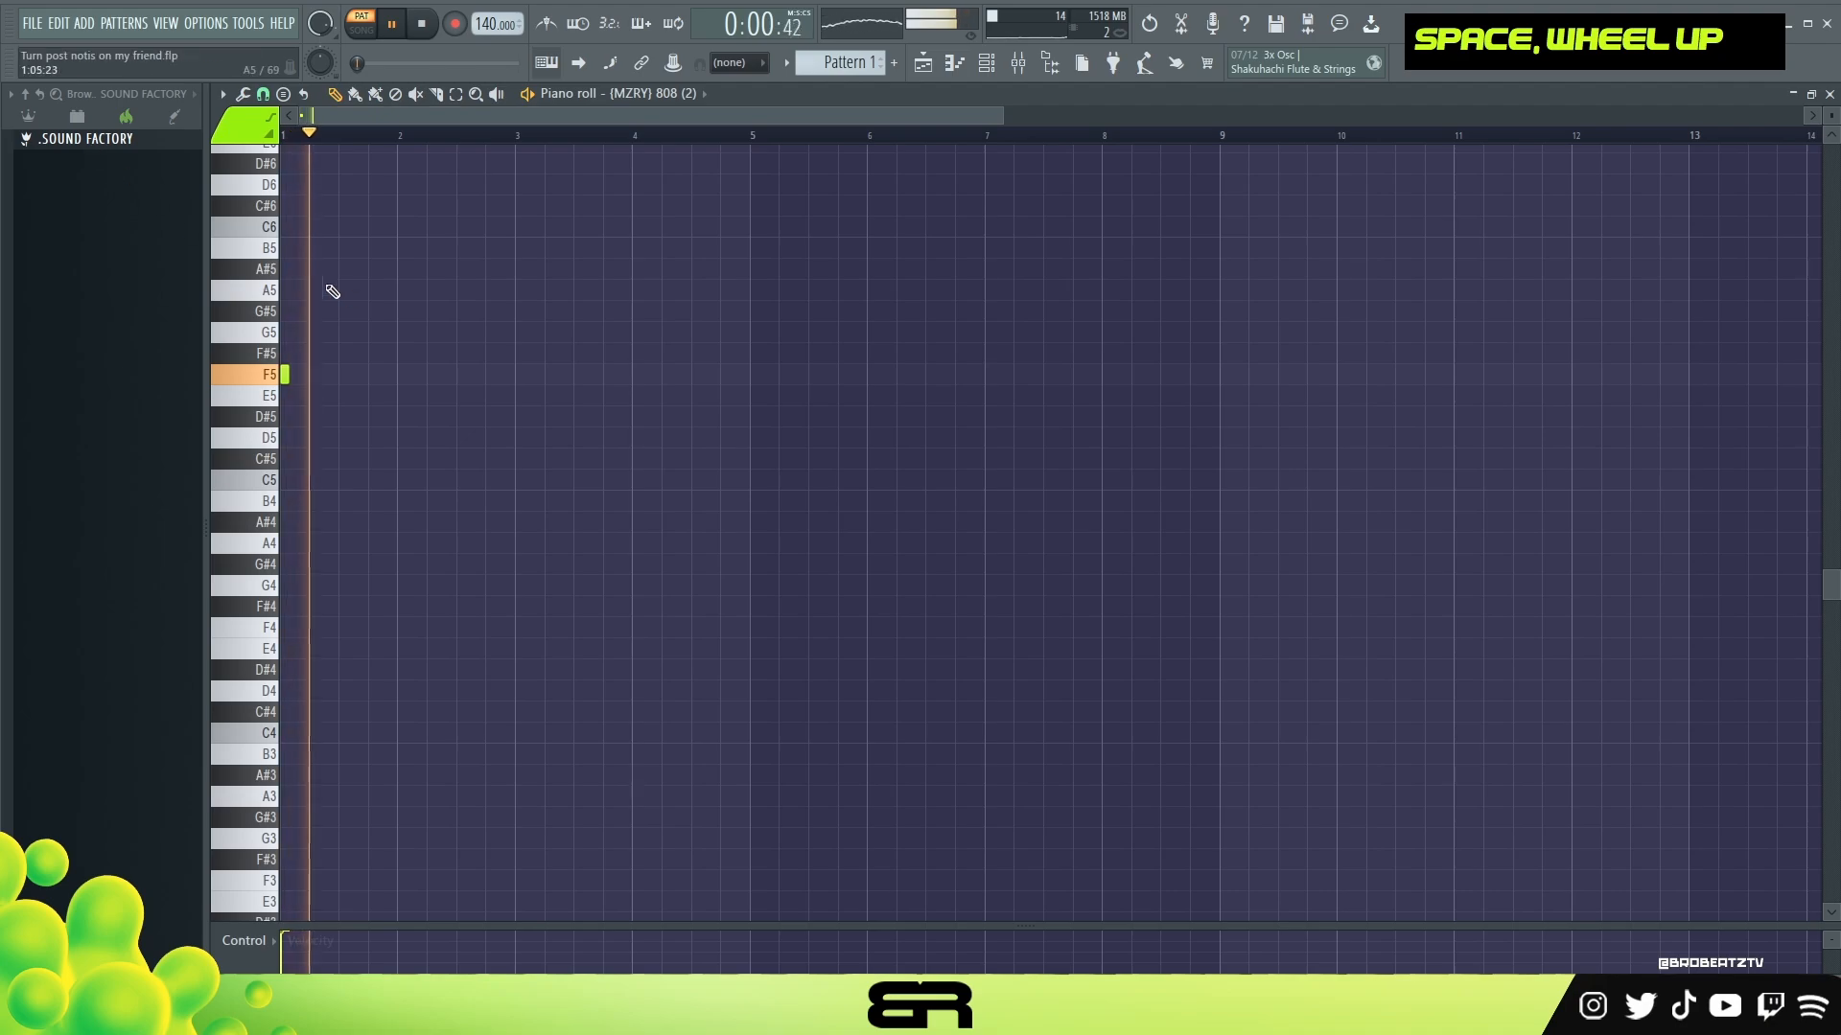
pyautogui.moveTo(332, 331); pyautogui.dragTo(269, 400)
pyautogui.press('space')
pyautogui.press('space')
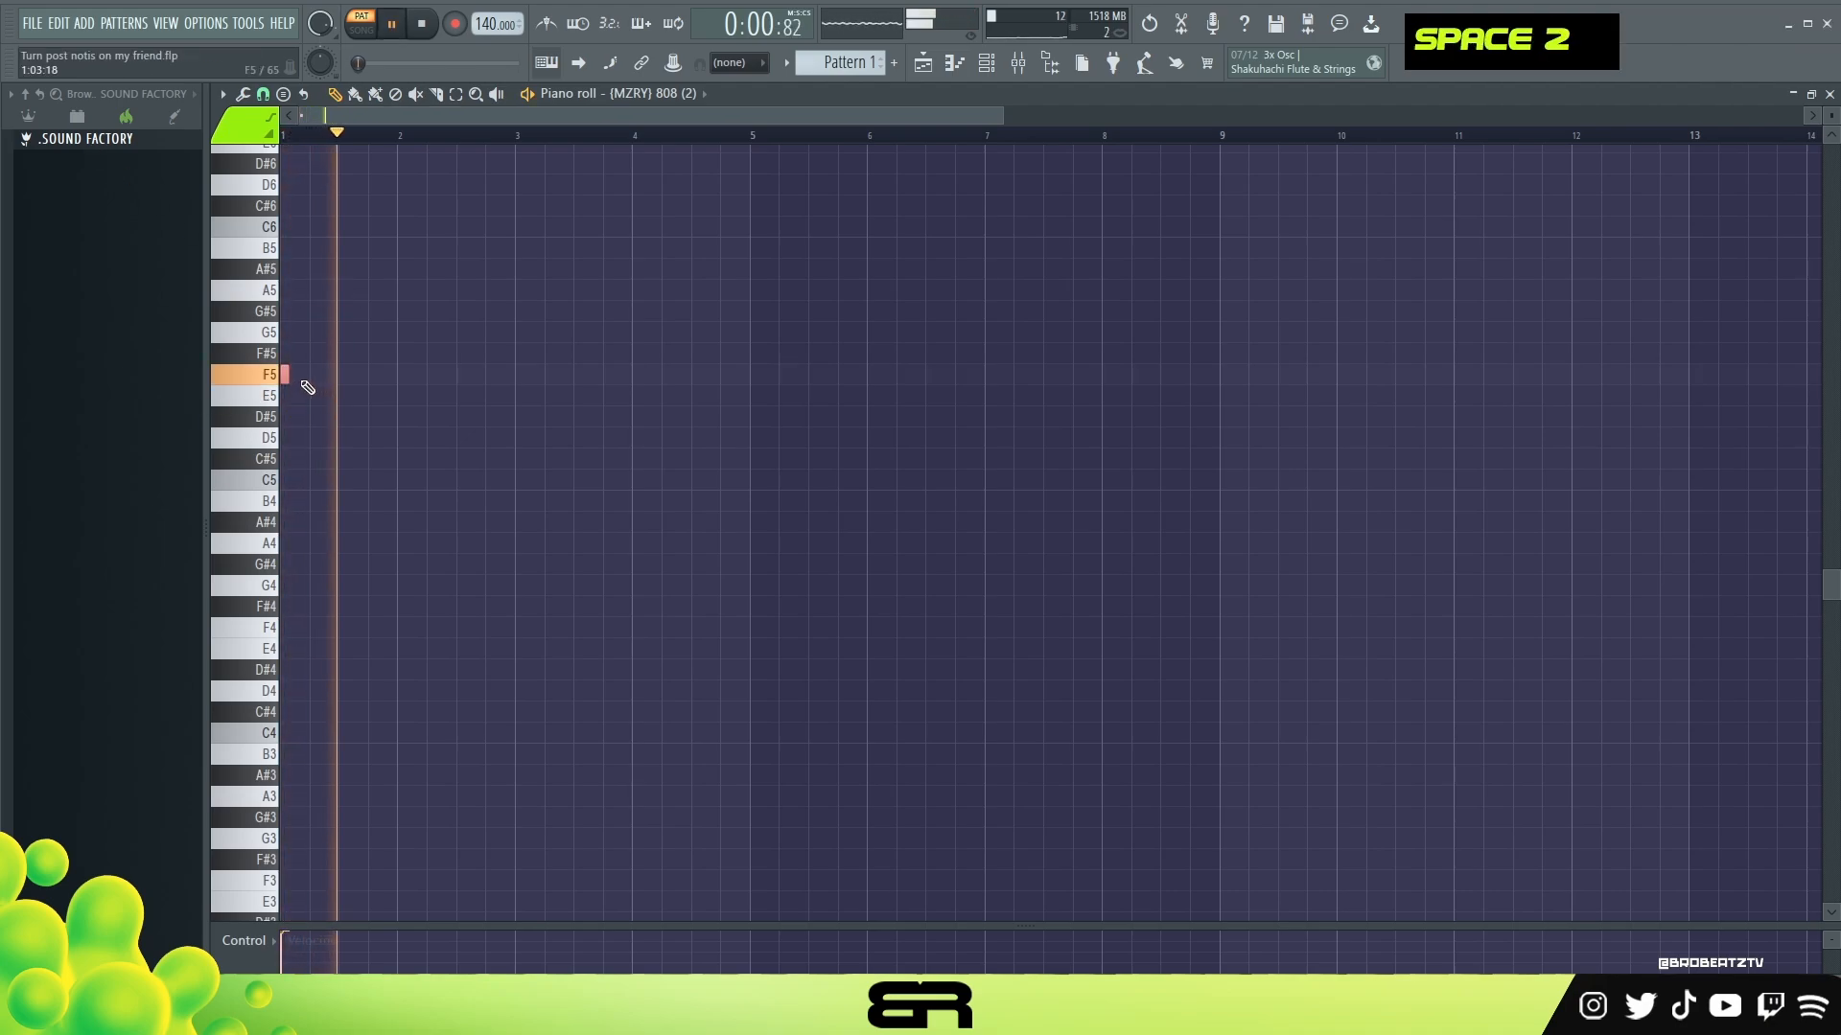
pyautogui.press('space')
# Add a second short 808 note at bar 2 and lower it to C5
pyautogui.click(405, 455)
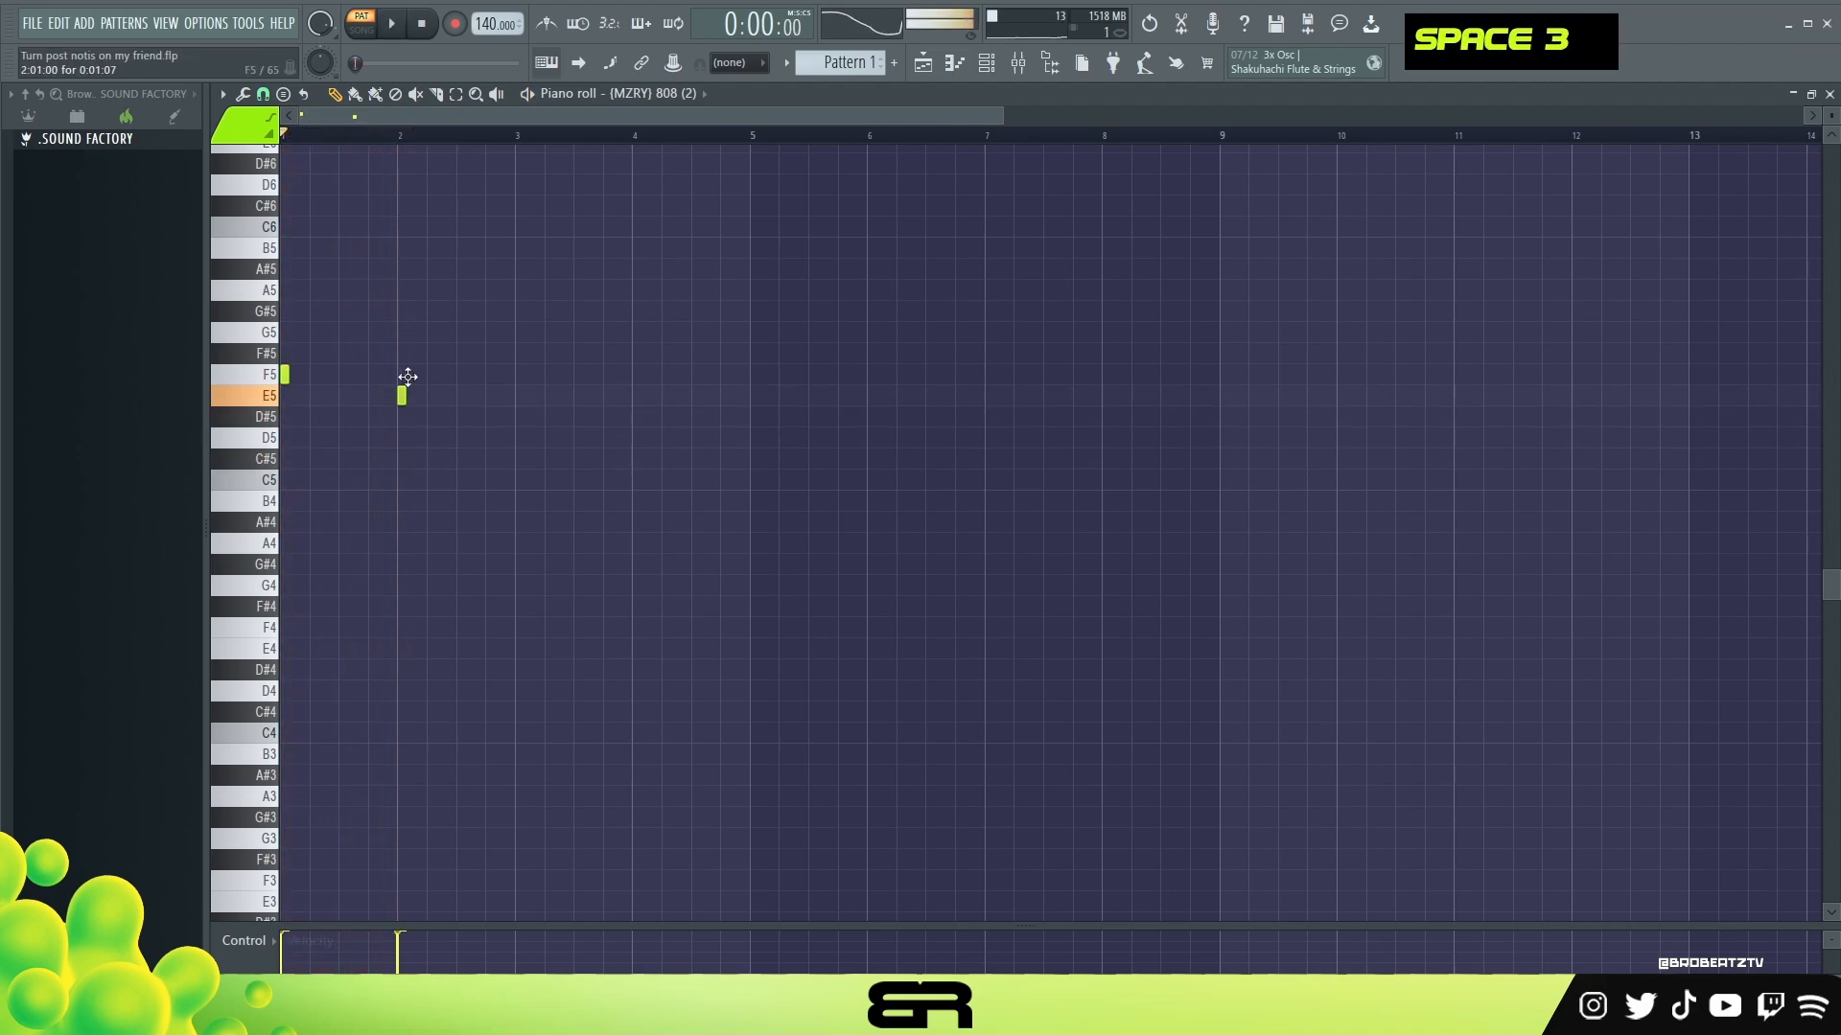
pyautogui.hotkey('shift', 'Down')
pyautogui.hotkey('shift', 'Down')
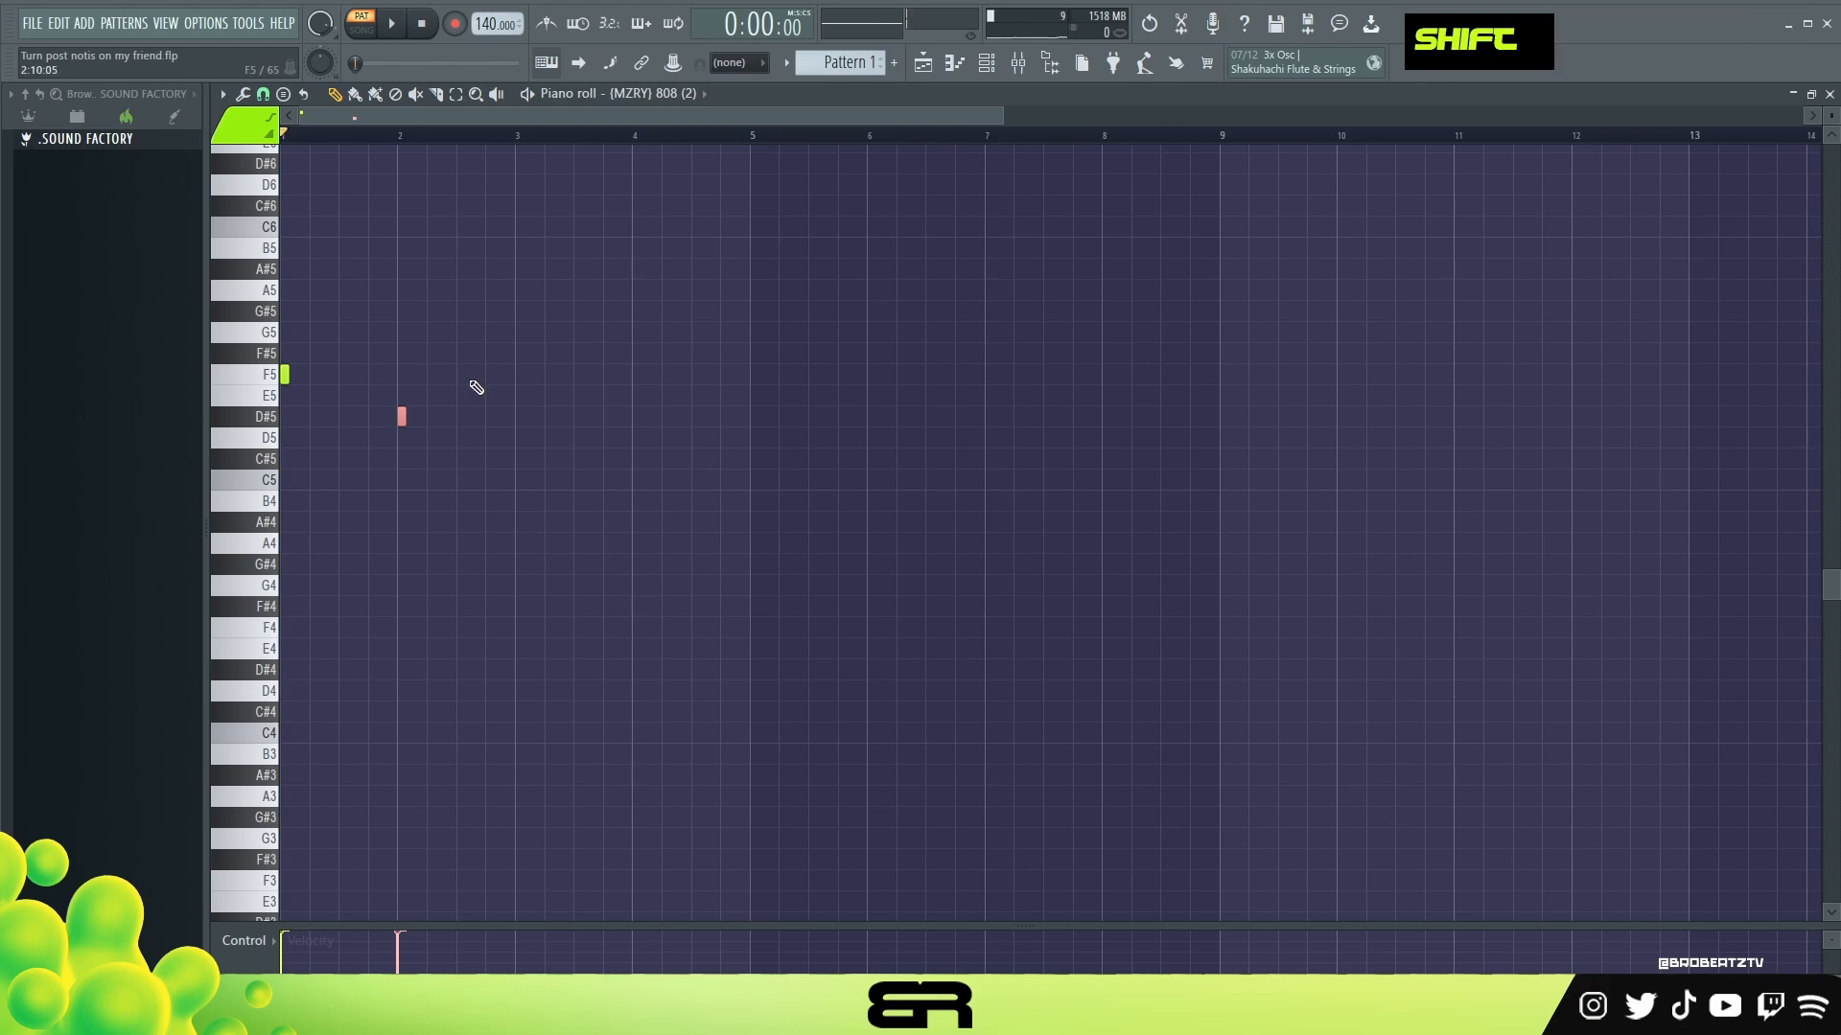
pyautogui.hotkey('shift', 'Down')
pyautogui.hotkey('shift', 'Down')
pyautogui.hotkey('shift', 'Down')
pyautogui.hotkey('shift', 'Down')
pyautogui.hotkey('shift', 'Down')
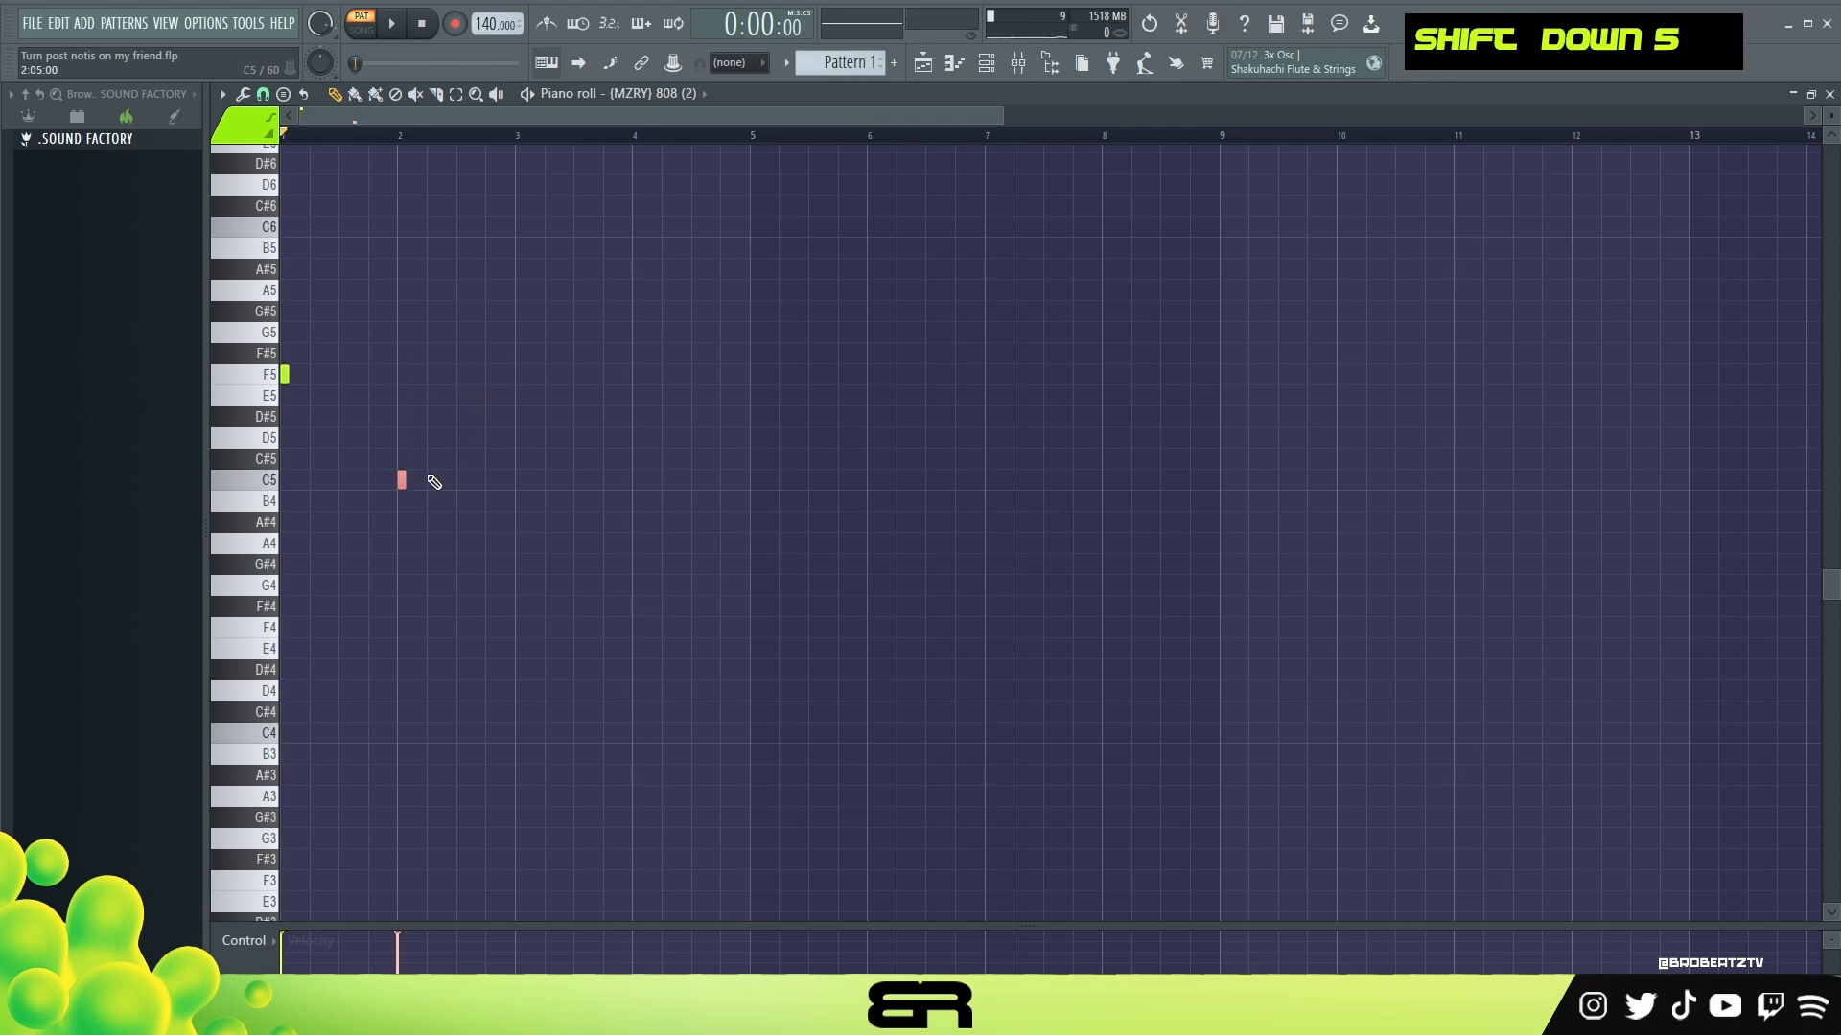
# Shift the C5 note to the second beat of bar 2 and duplicate both 808 notes into bars 3 and 4
pyautogui.moveTo(468, 510); pyautogui.dragTo(281, 324)
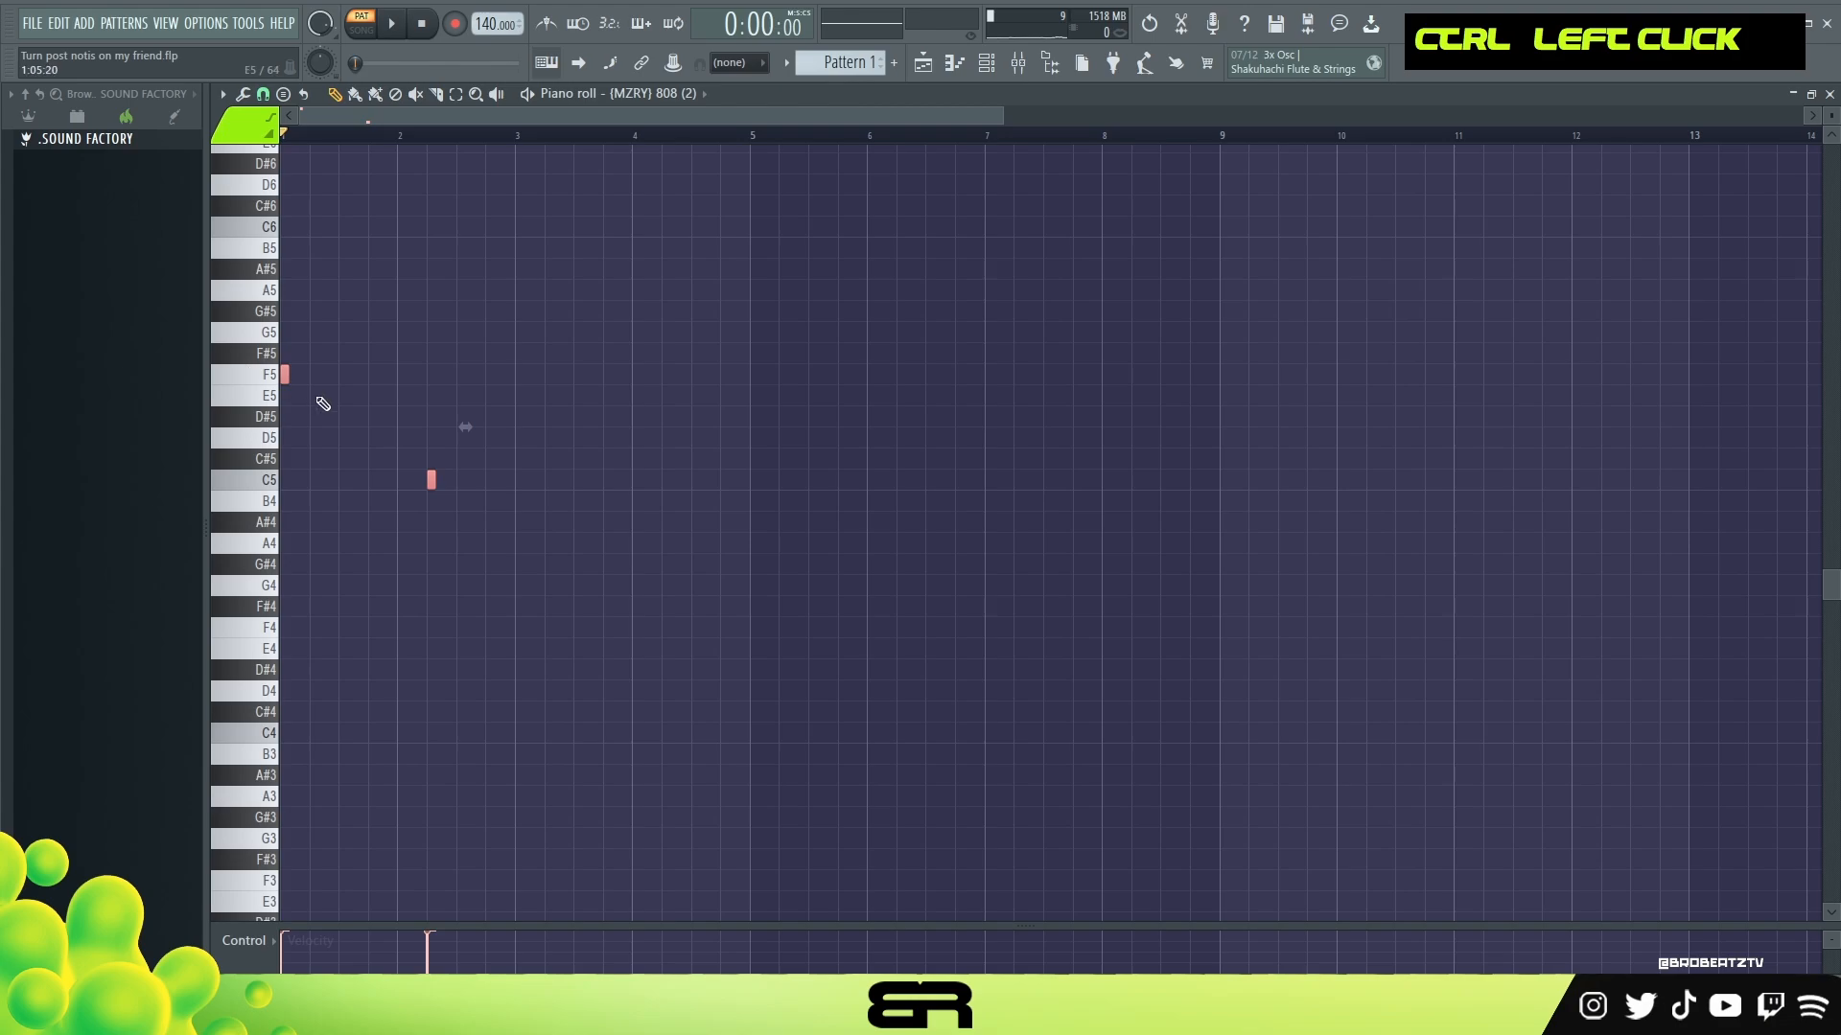
pyautogui.keyDown('shift'); pyautogui.click(285, 378); pyautogui.keyUp('shift')
pyautogui.moveTo(492, 400); pyautogui.dragTo(522, 401)
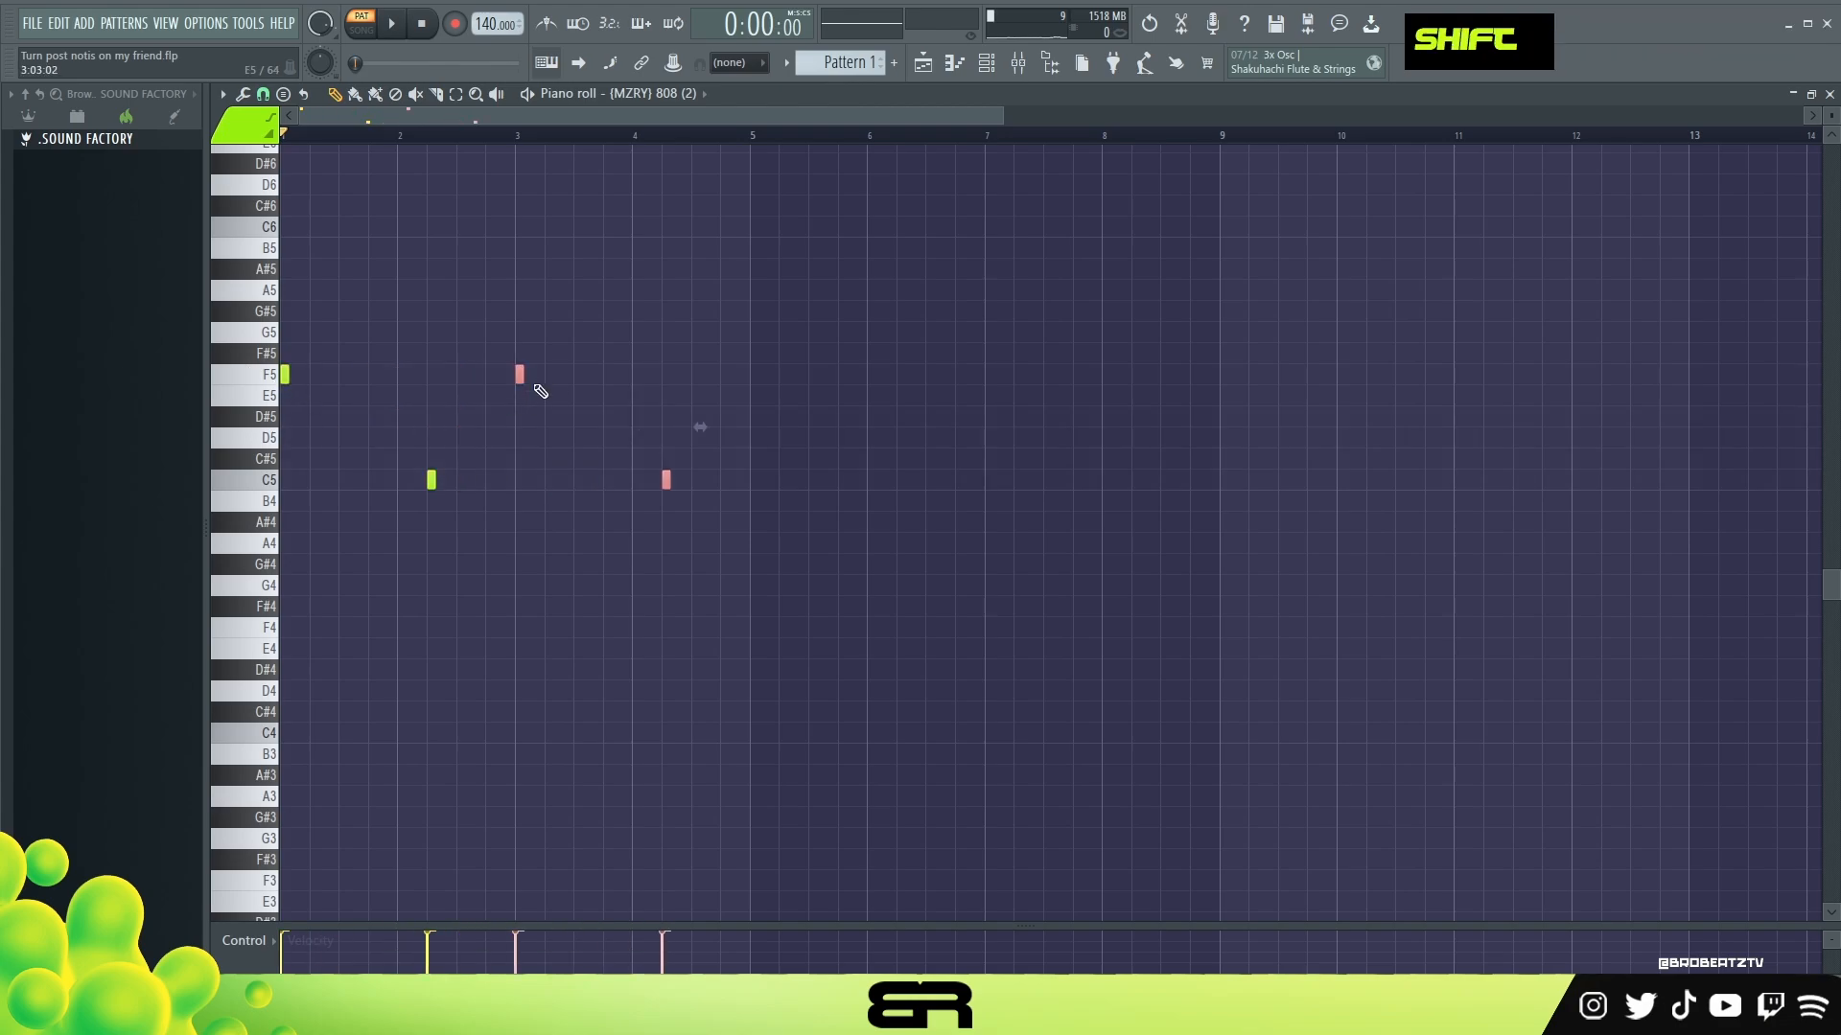
# Add short F5 notes at steps 7 and 13 of bar 3 and a C5 note at step 11 of bar 4
pyautogui.click(269, 94)
pyautogui.click(292, 351)
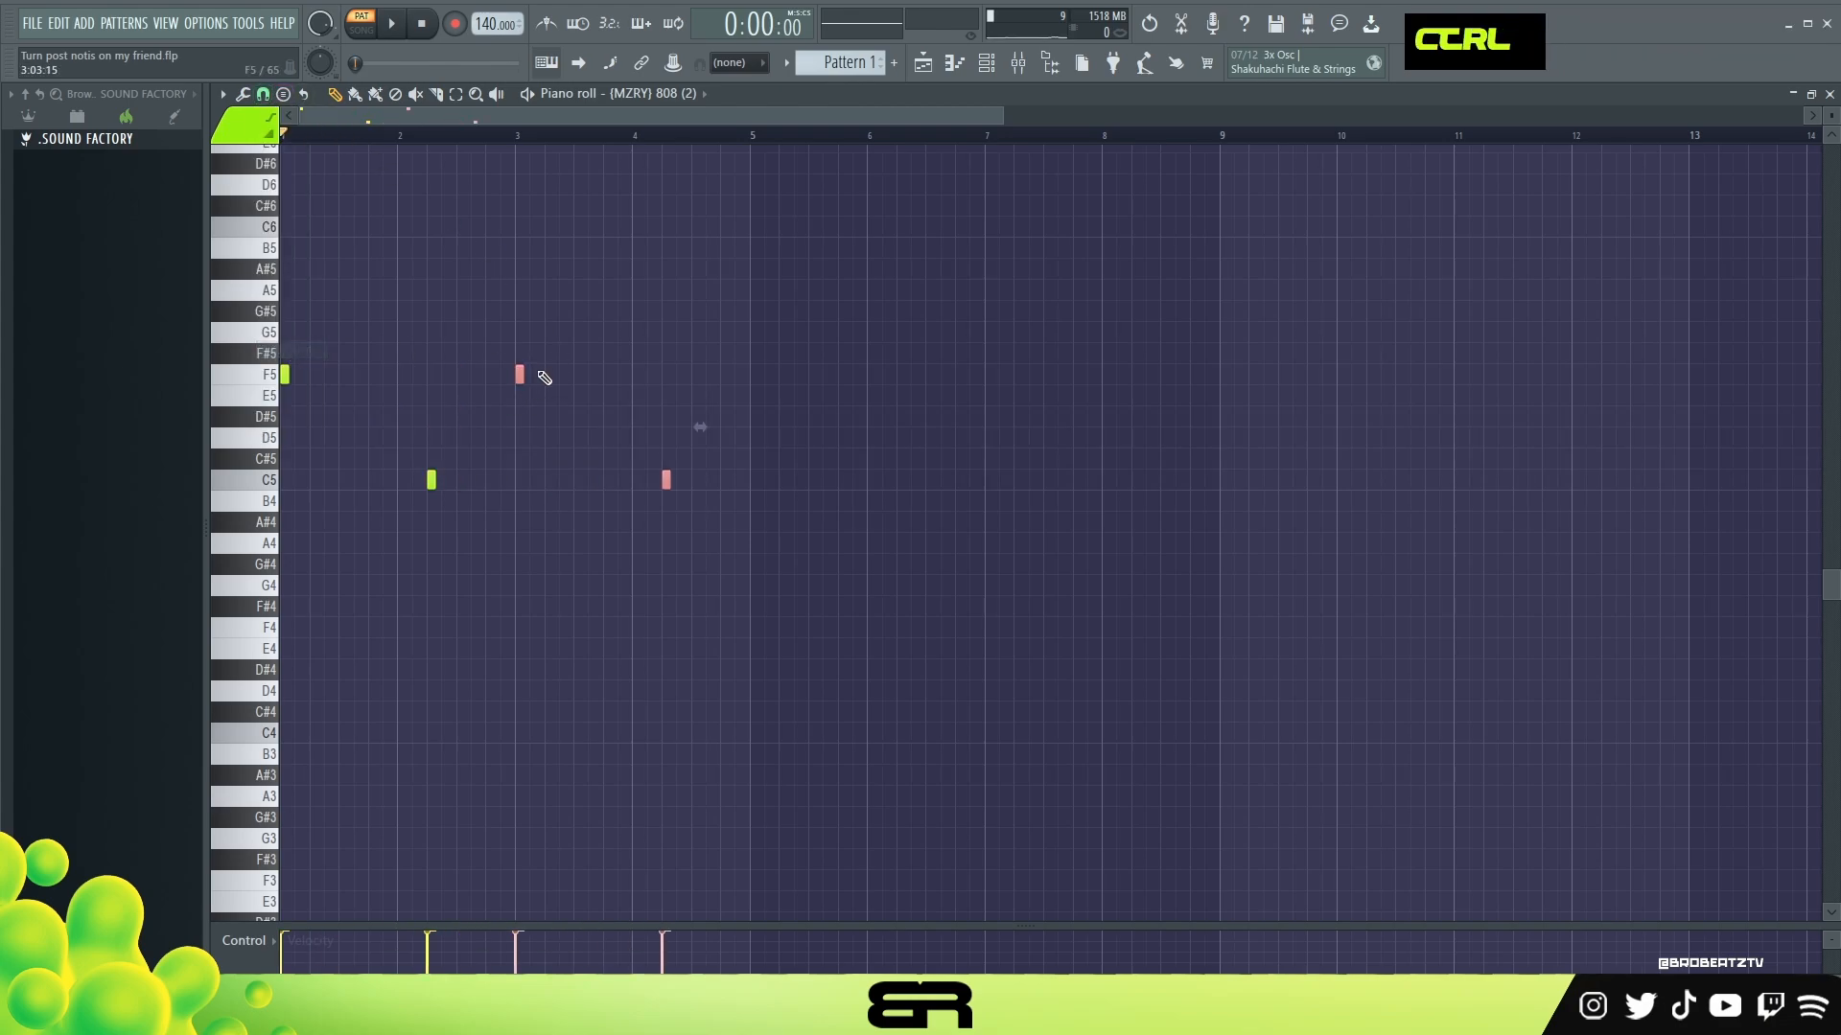
pyautogui.click(604, 376)
pyautogui.press('space')
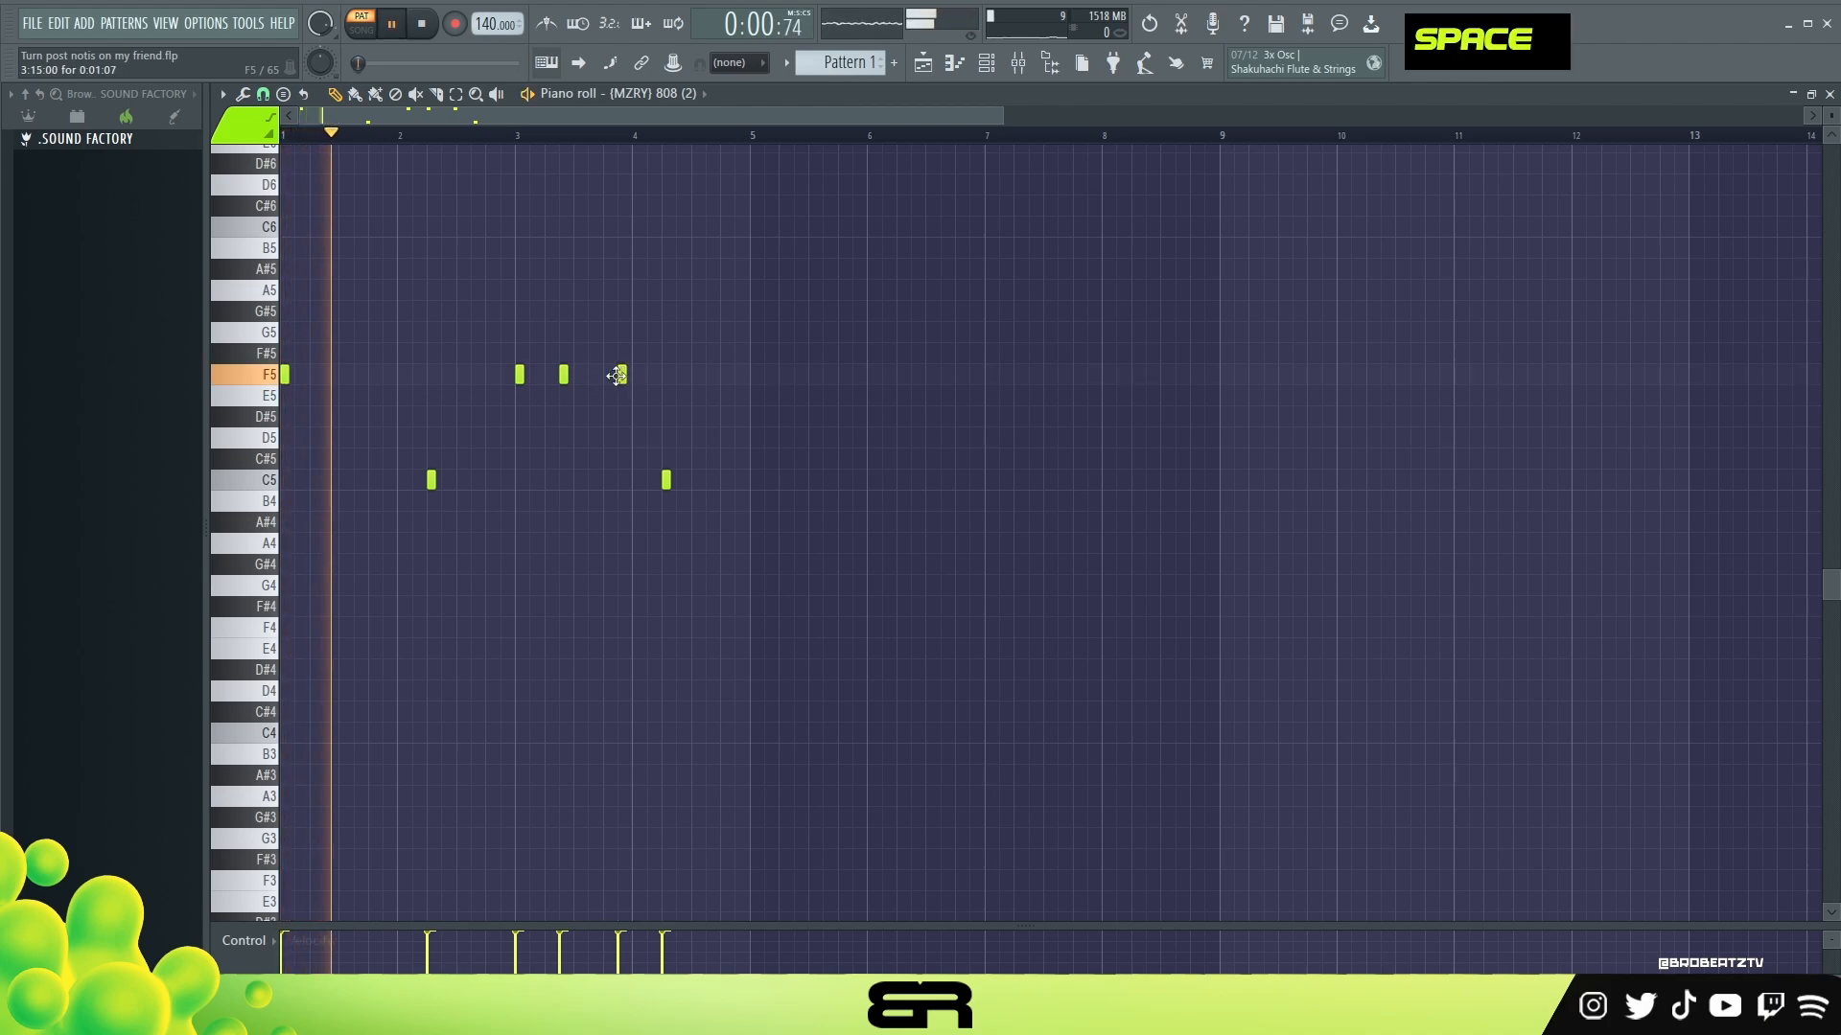
pyautogui.rightClick(601, 506)
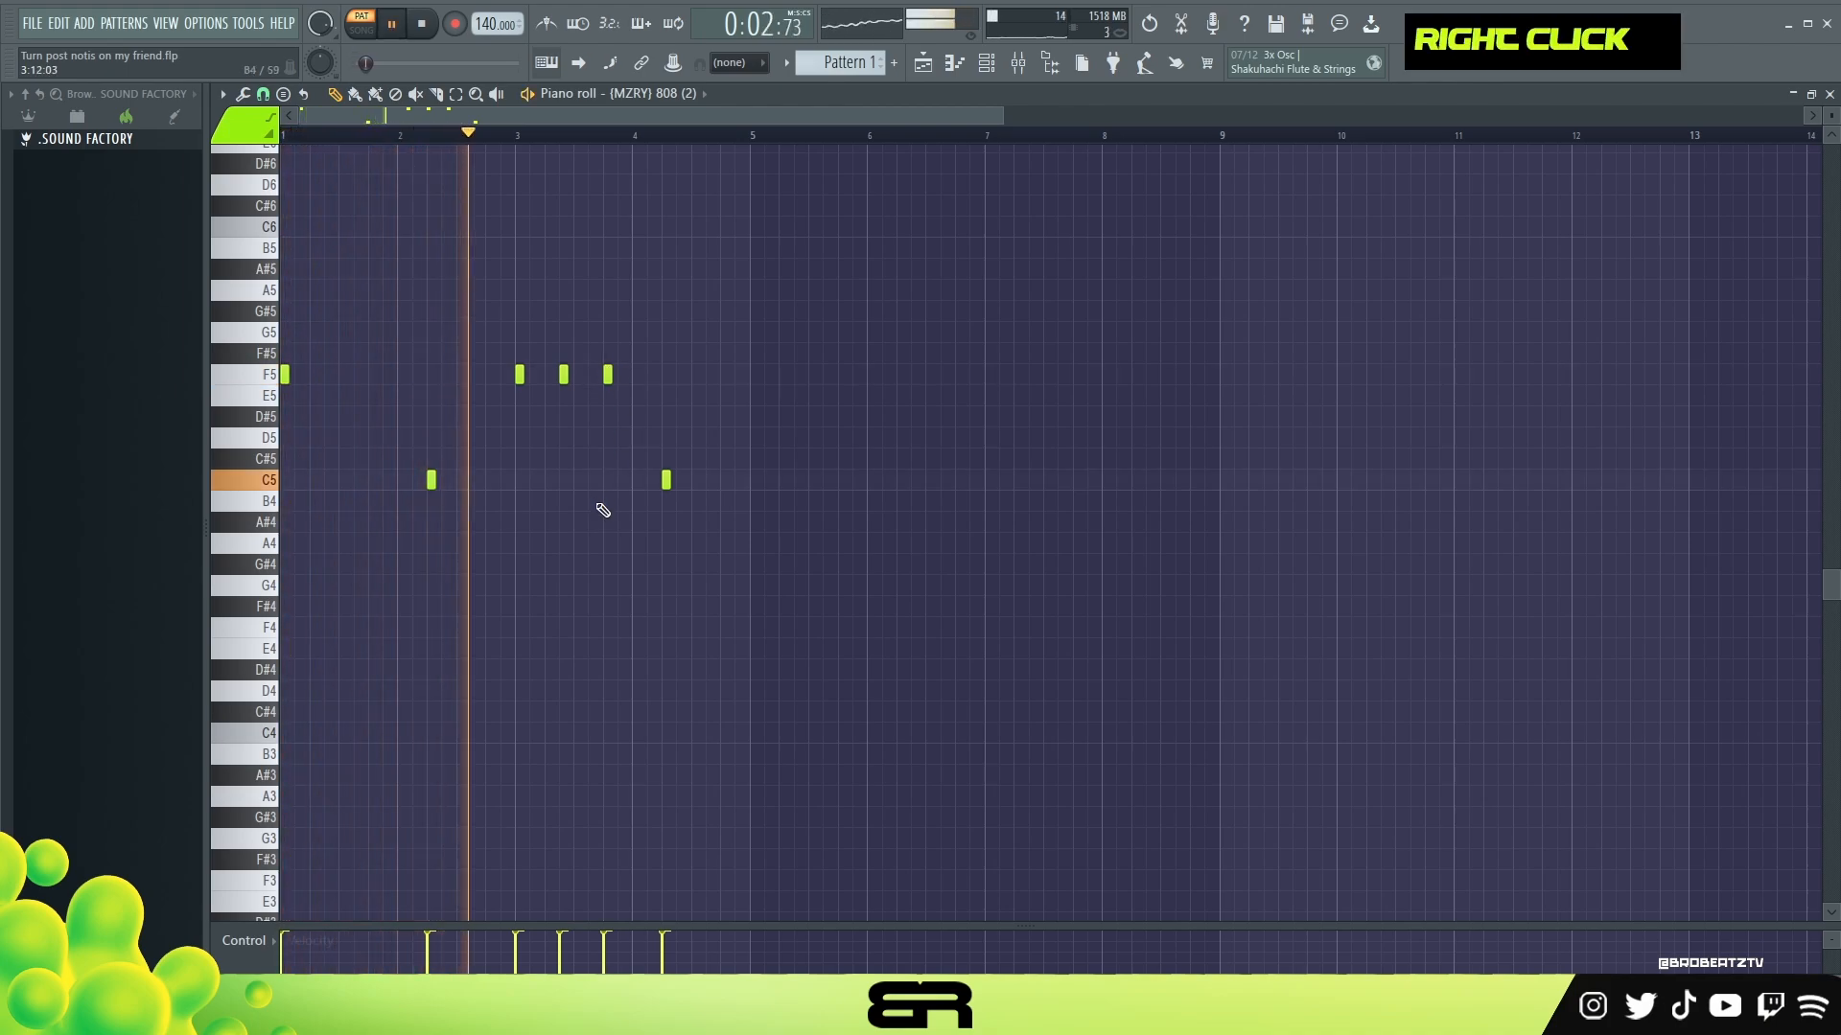
pyautogui.click(709, 480)
pyautogui.press('space')
# Duplicate the four-bar 808 pattern to bar 5 and copy the combined eight bars to bar 13
pyautogui.hotkey('ctrl', 'a')
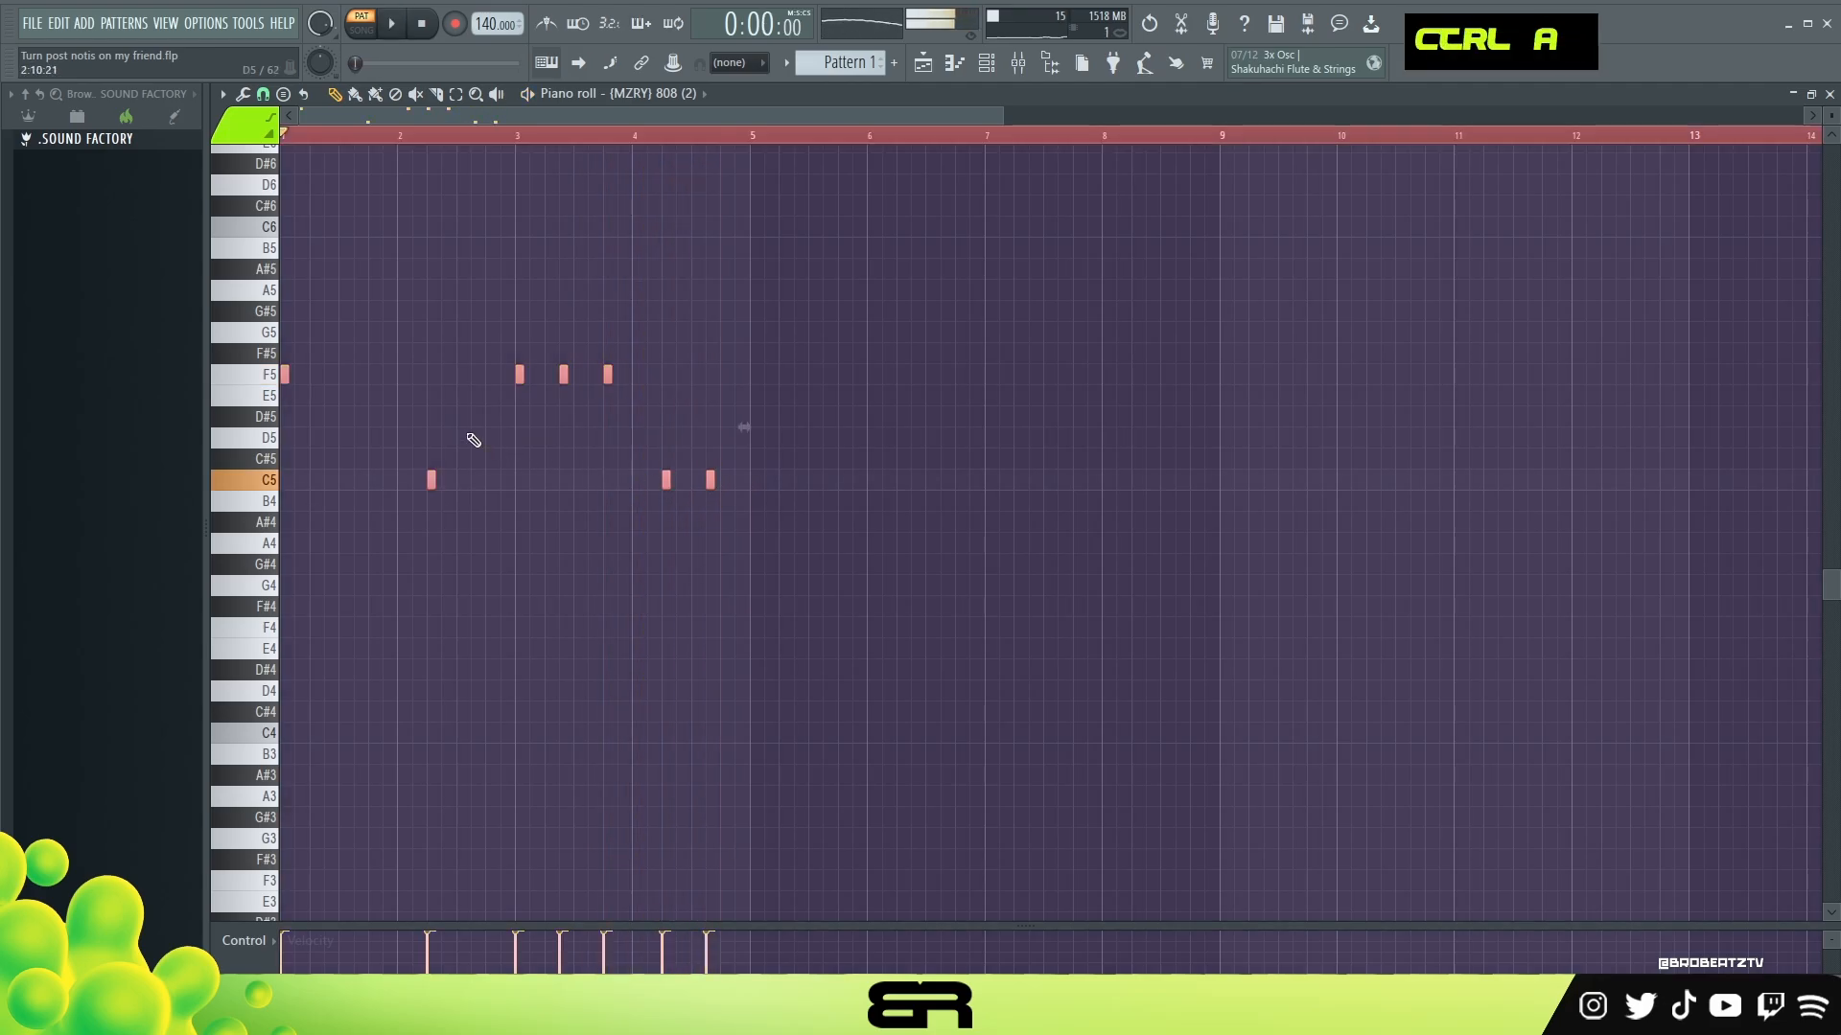
pyautogui.moveTo(282, 380); pyautogui.dragTo(751, 426)
pyautogui.rightClick(748, 395)
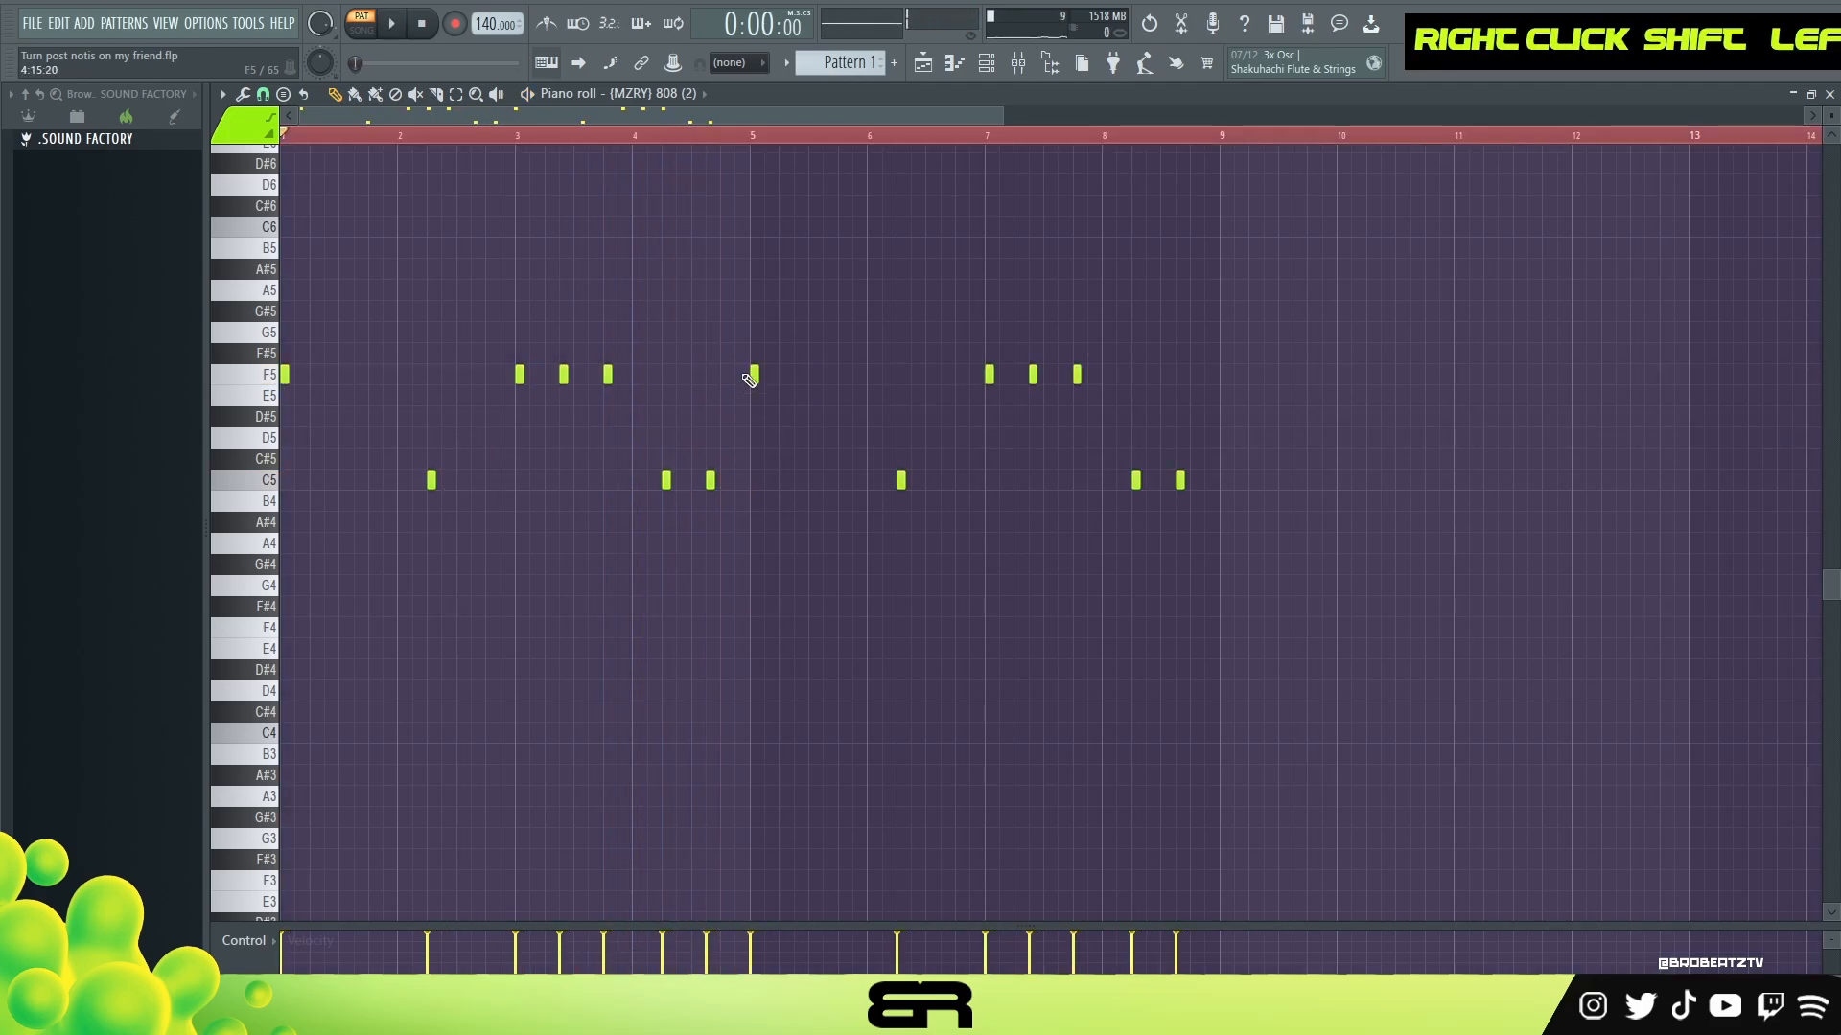
pyautogui.scroll(-3, 695, 167)
pyautogui.hotkey('ctrl', 'a')
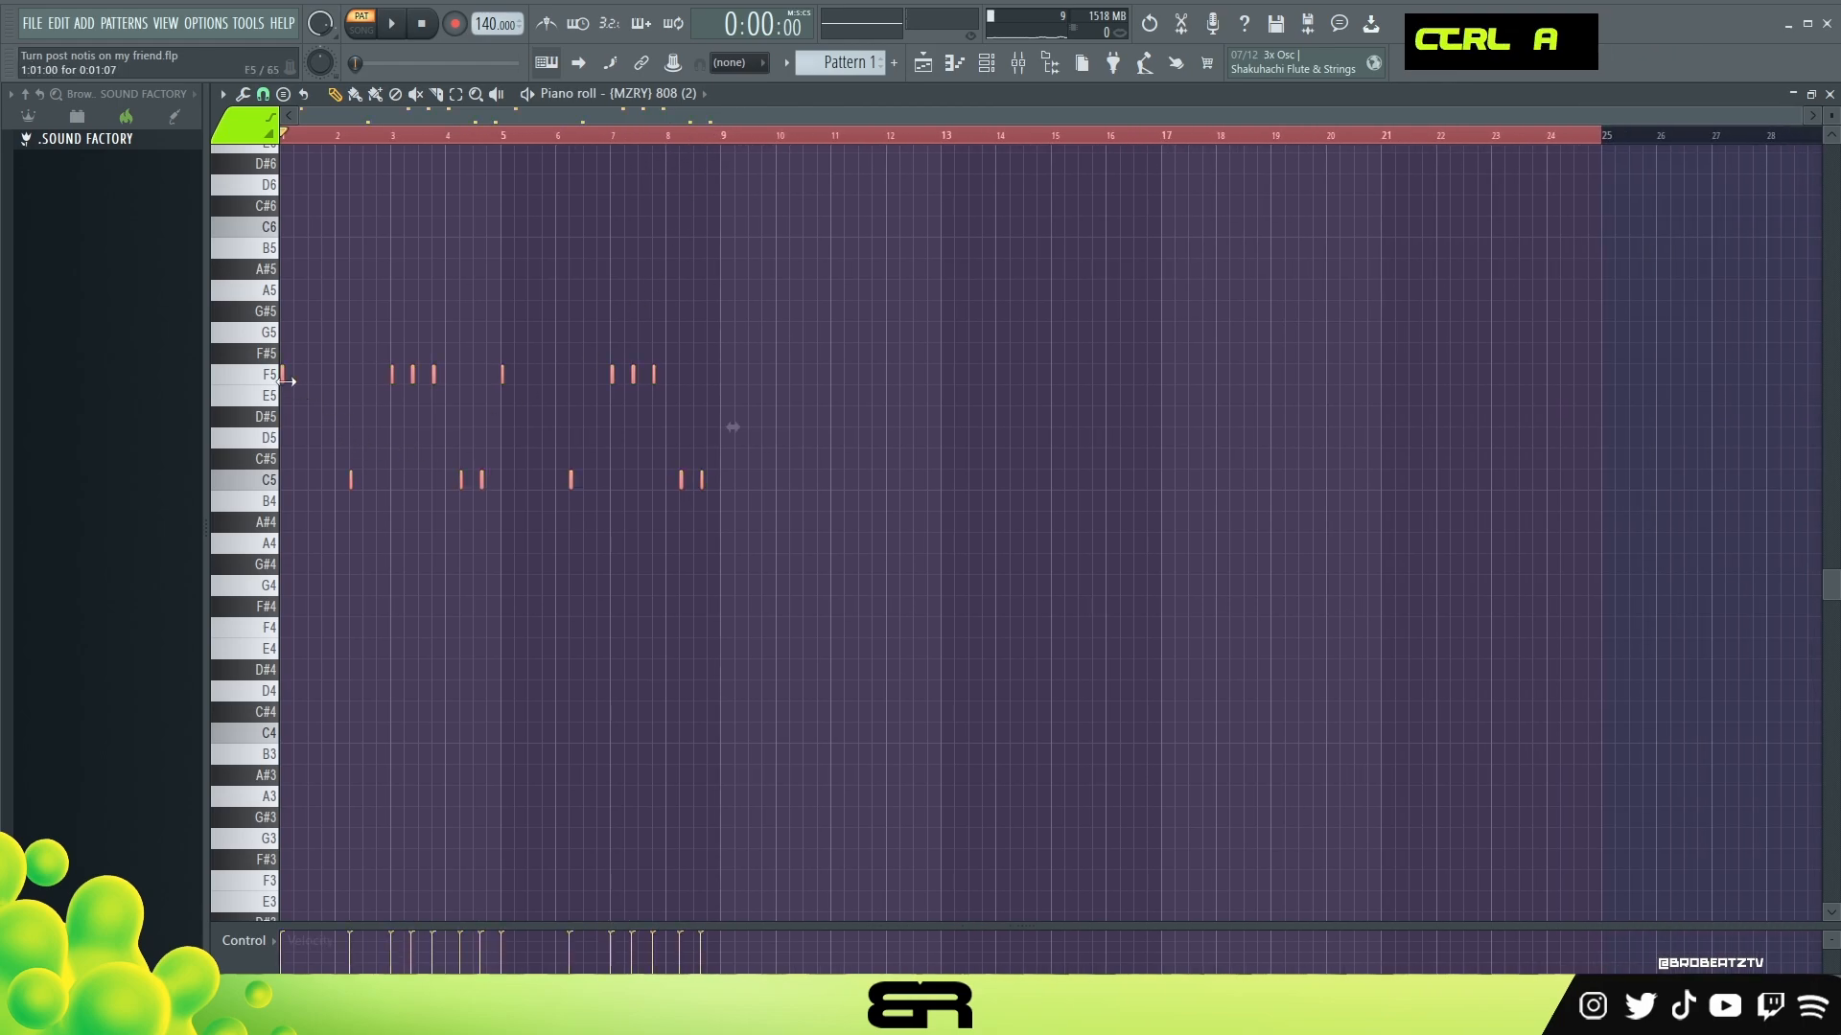
pyautogui.moveTo(286, 381); pyautogui.dragTo(944, 445)
pyautogui.rightClick(945, 444)
# Play back the 808 line with the melody from late in bar 7 and again from just before bar 13
pyautogui.doubleClick(913, 139)
pyautogui.moveTo(911, 139); pyautogui.dragTo(651, 141)
pyautogui.press('space')
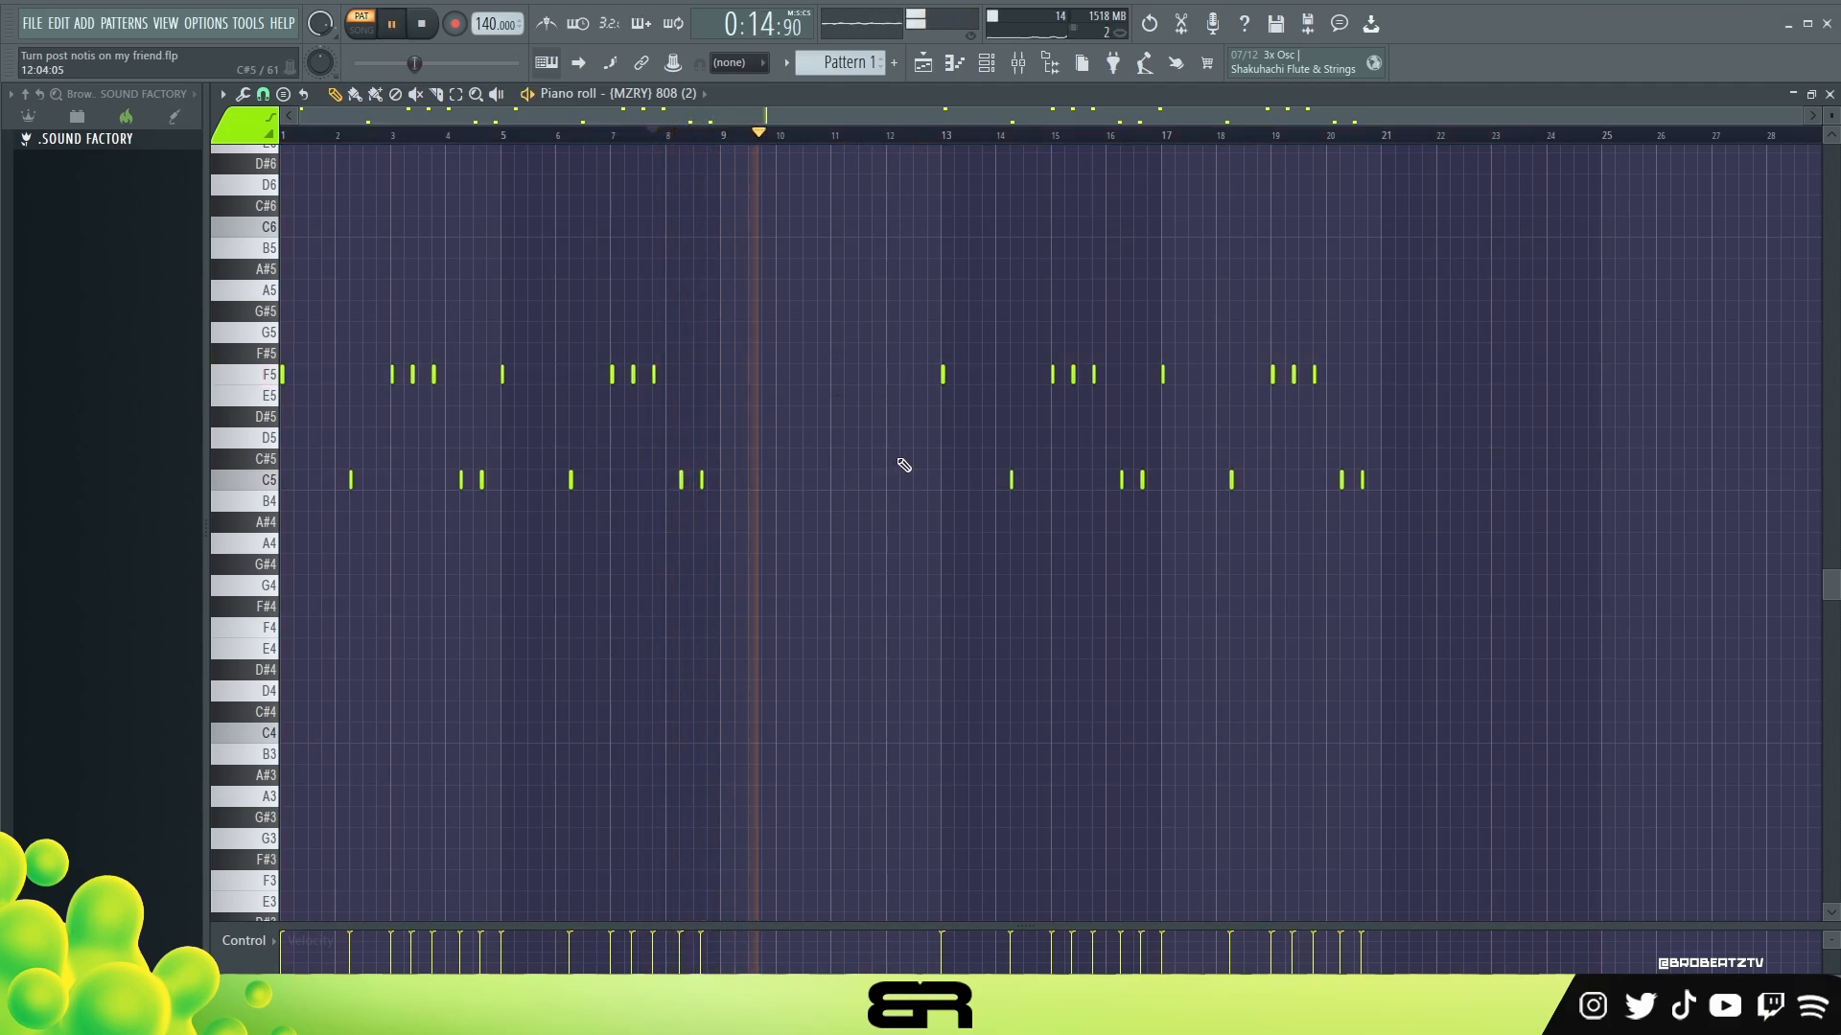
pyautogui.click(930, 137)
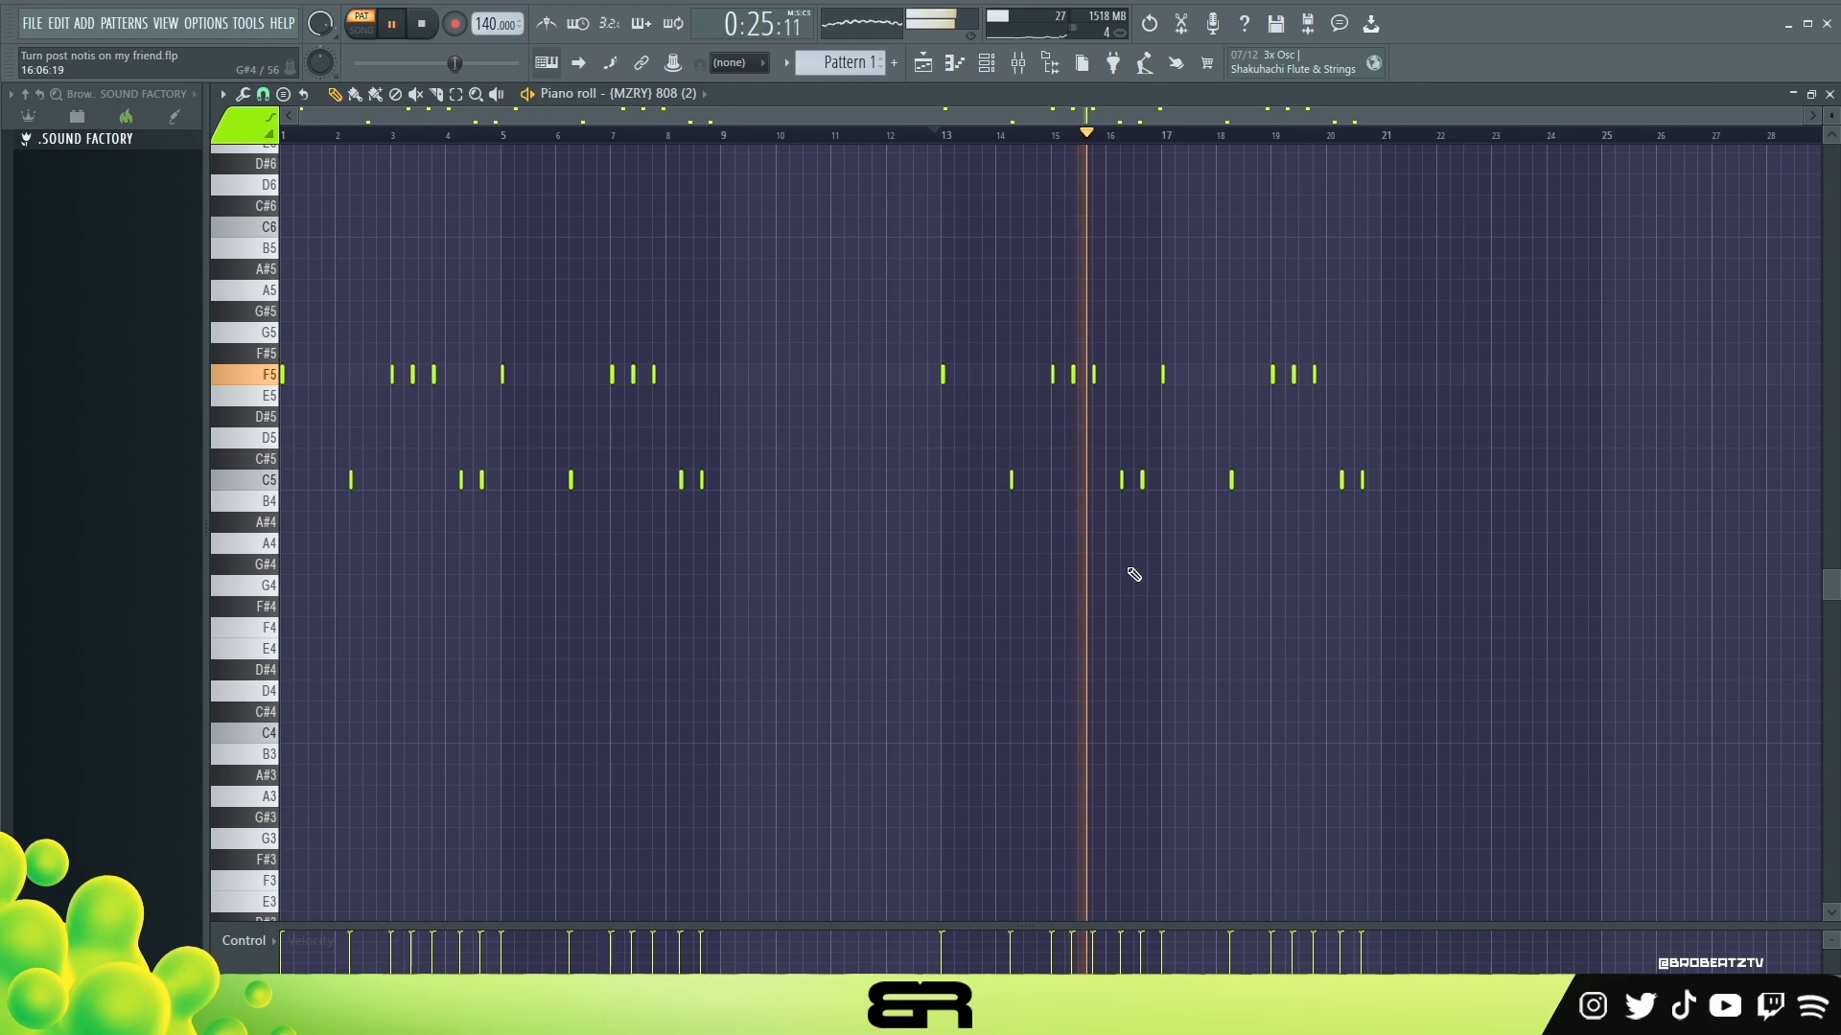
pyautogui.press('space')
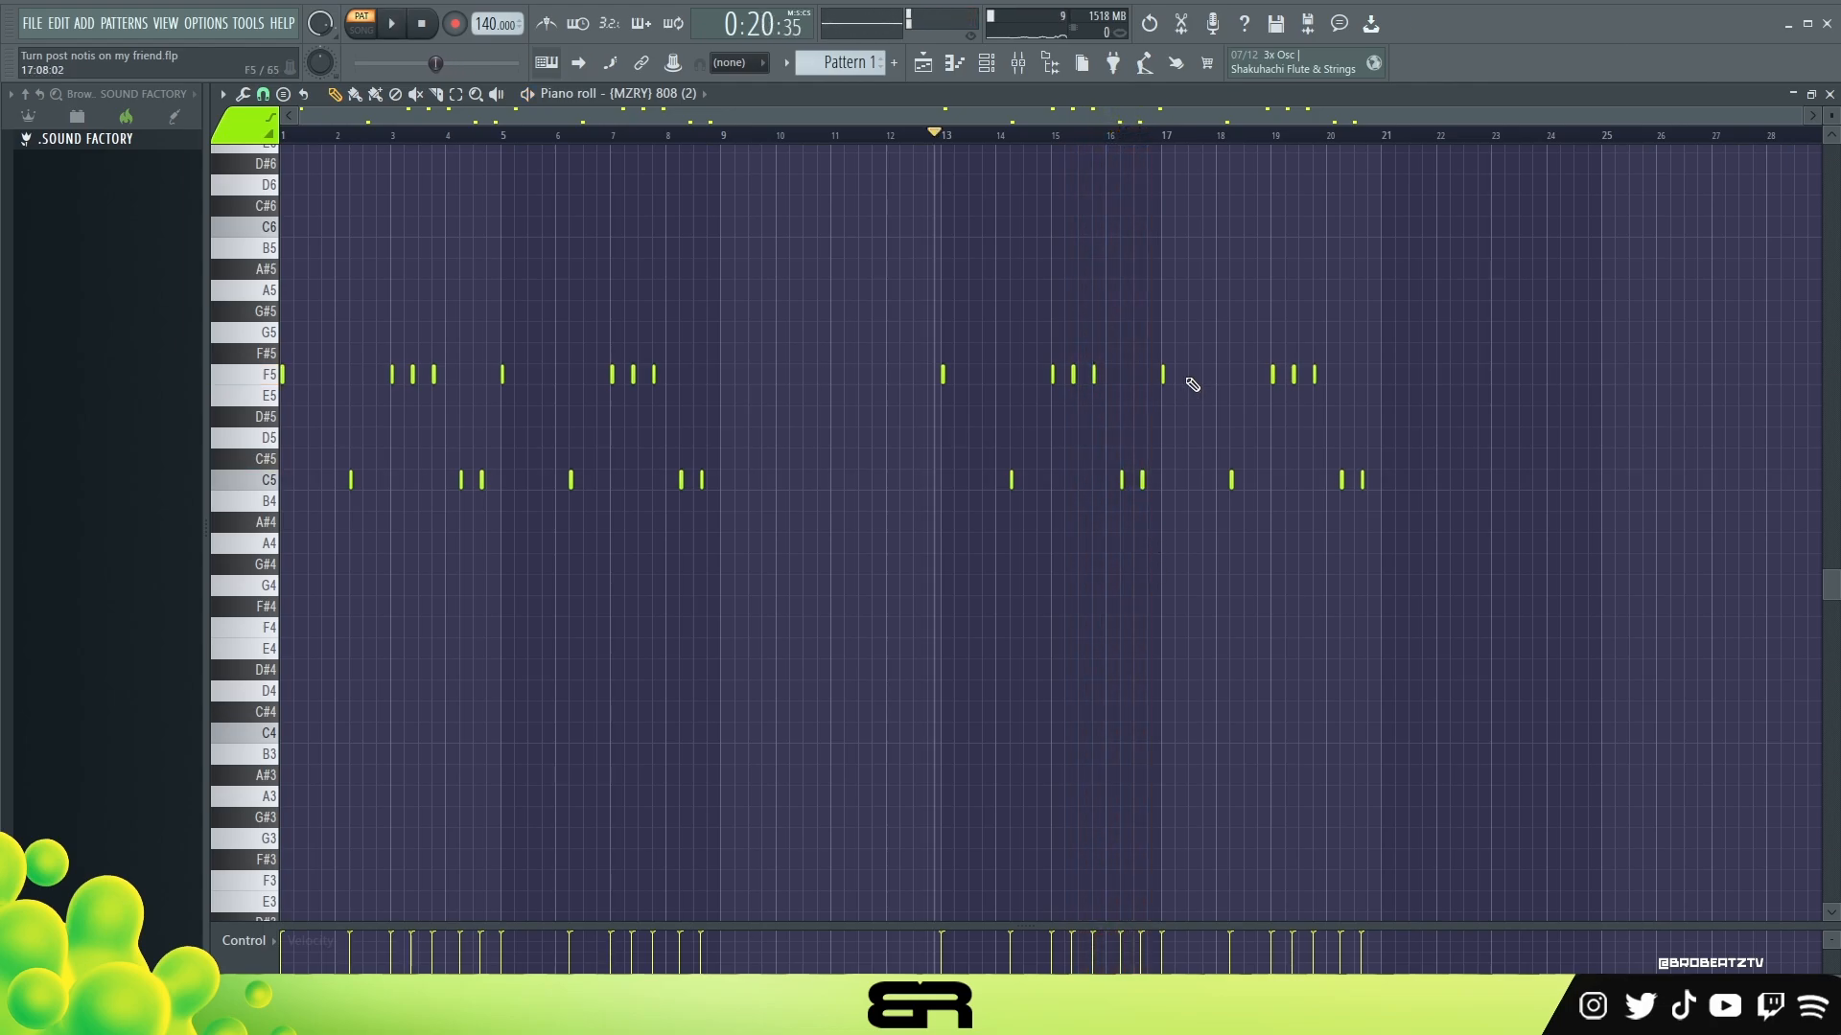
# Add Rim (9) hits on the third beat of each of the first four bars and set that channel's volume to 88%
pyautogui.click(985, 64)
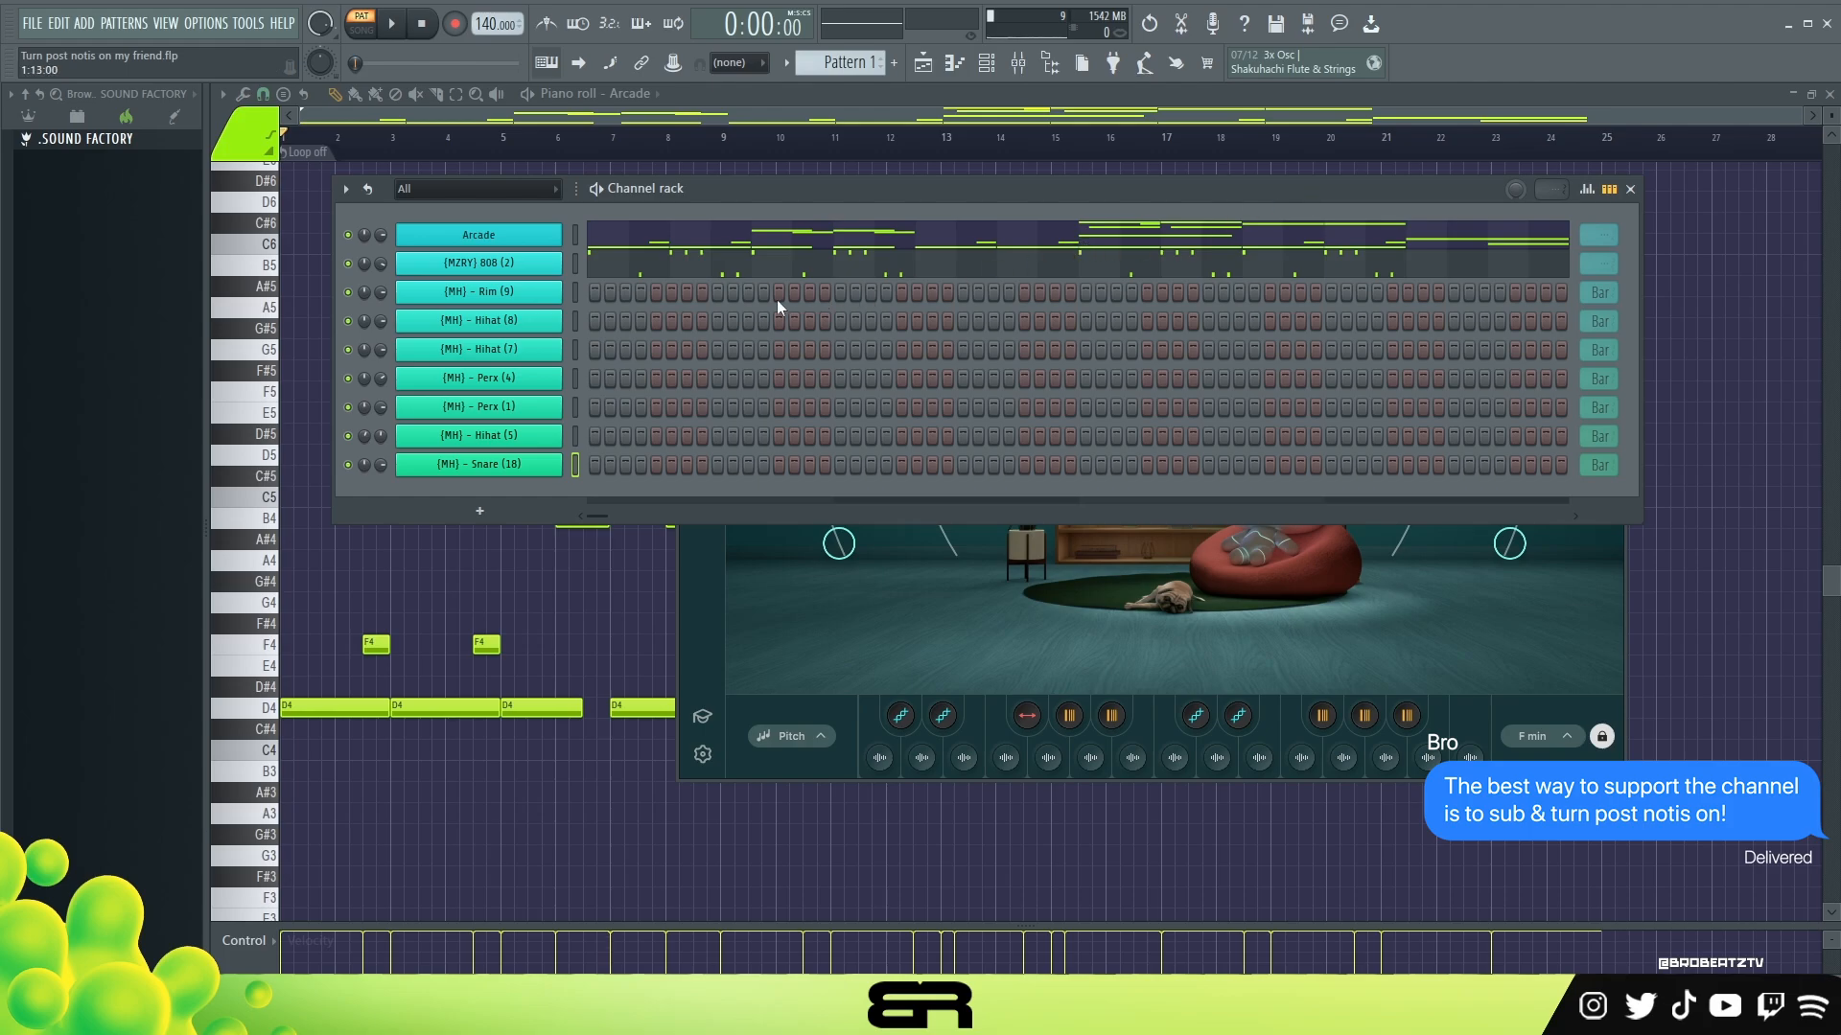
pyautogui.click(716, 296)
pyautogui.click(1455, 295)
pyautogui.press('space')
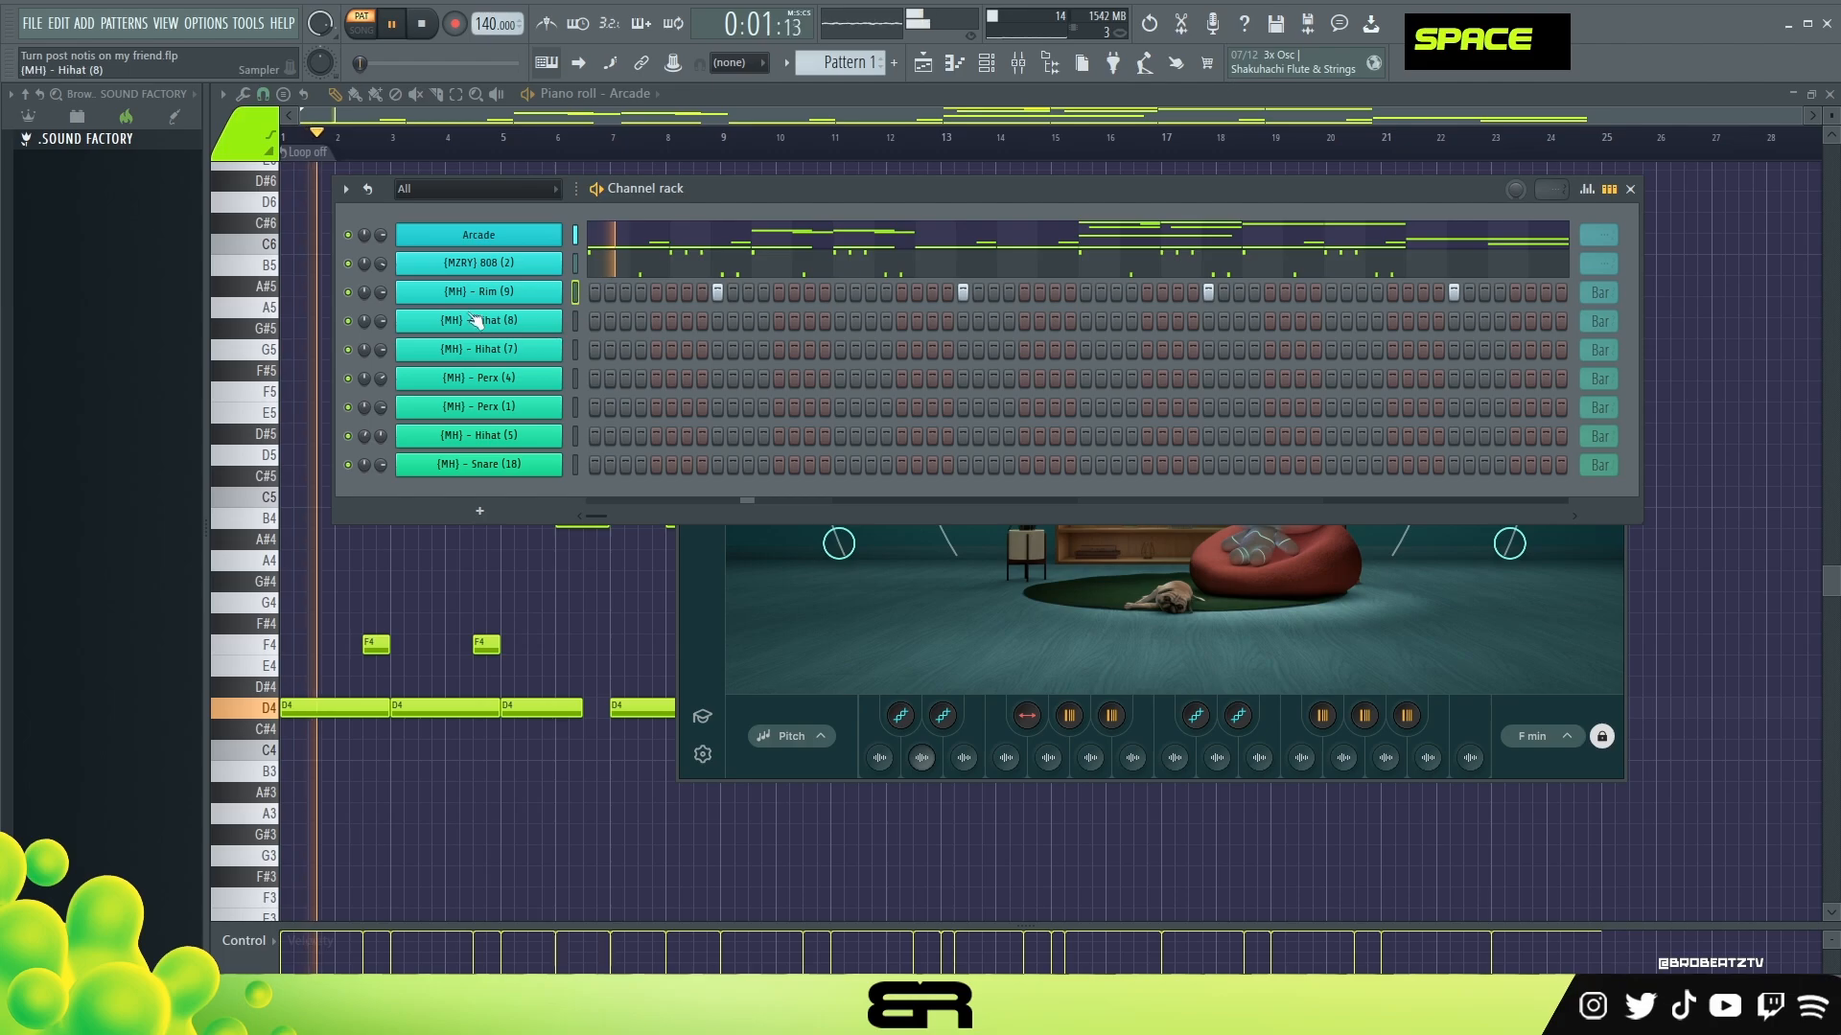
pyautogui.scroll(5, 380, 297)
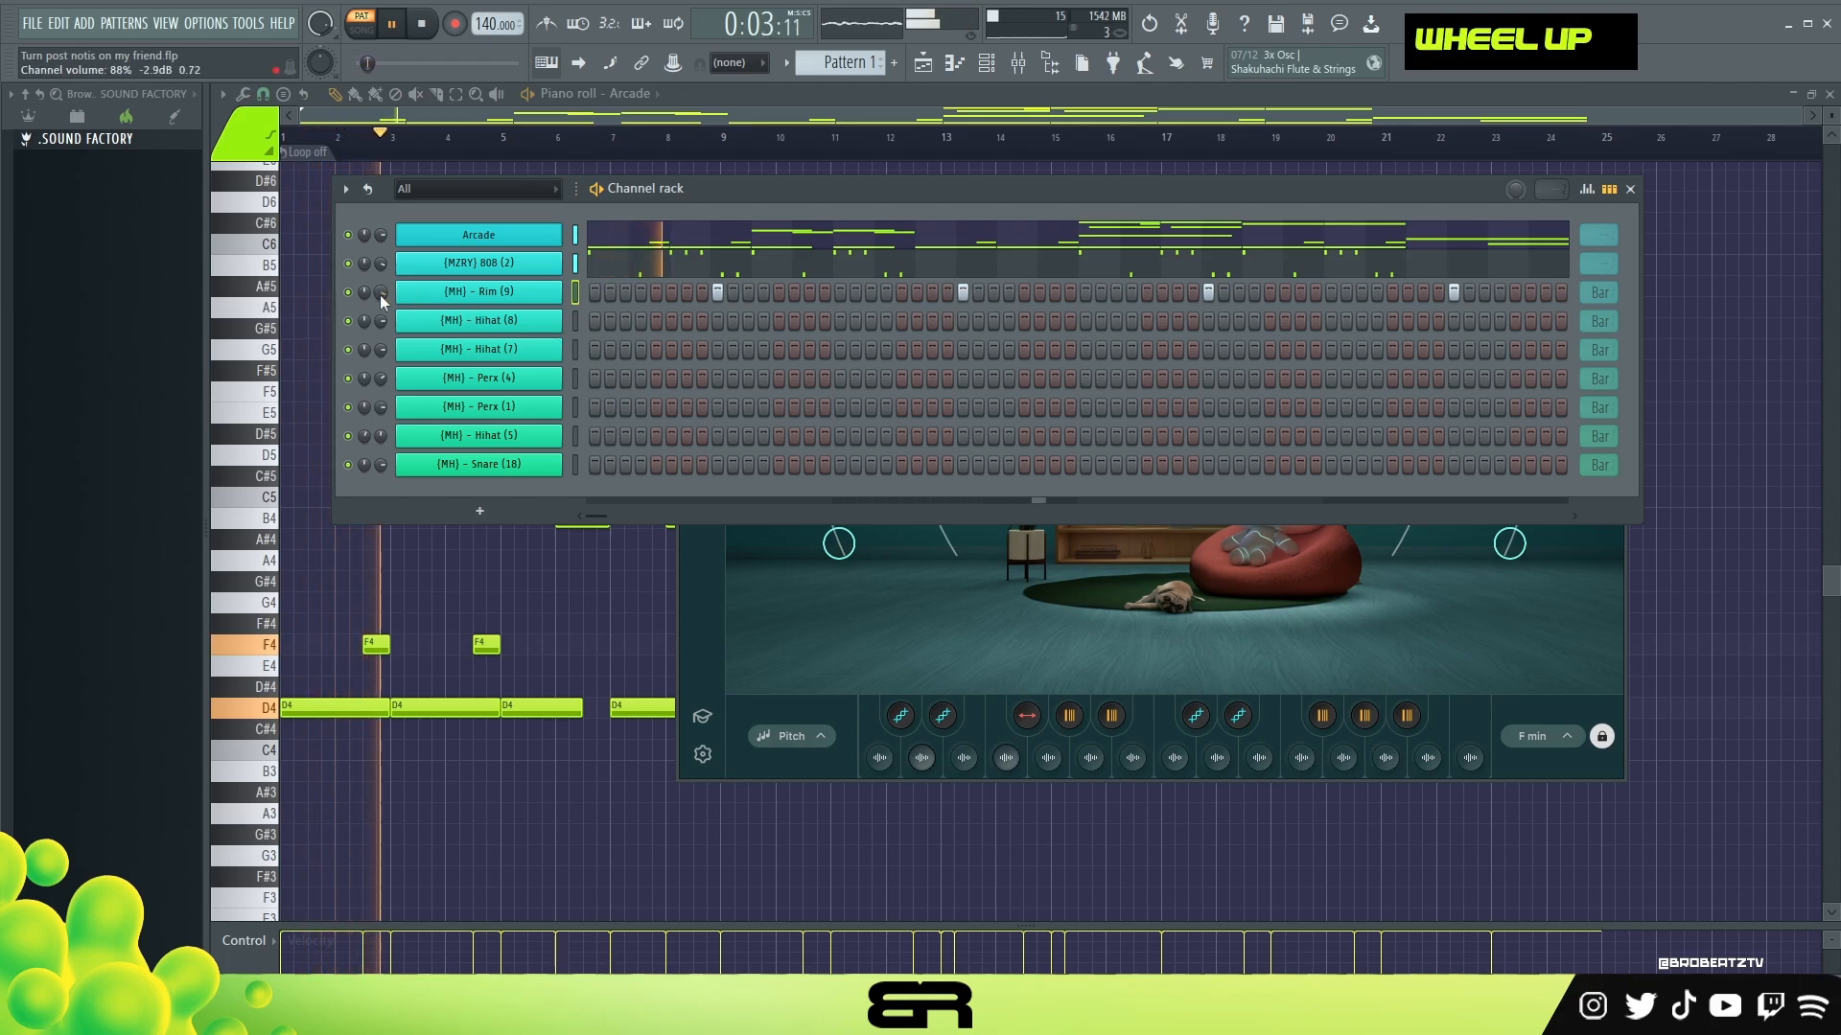
pyautogui.press('space')
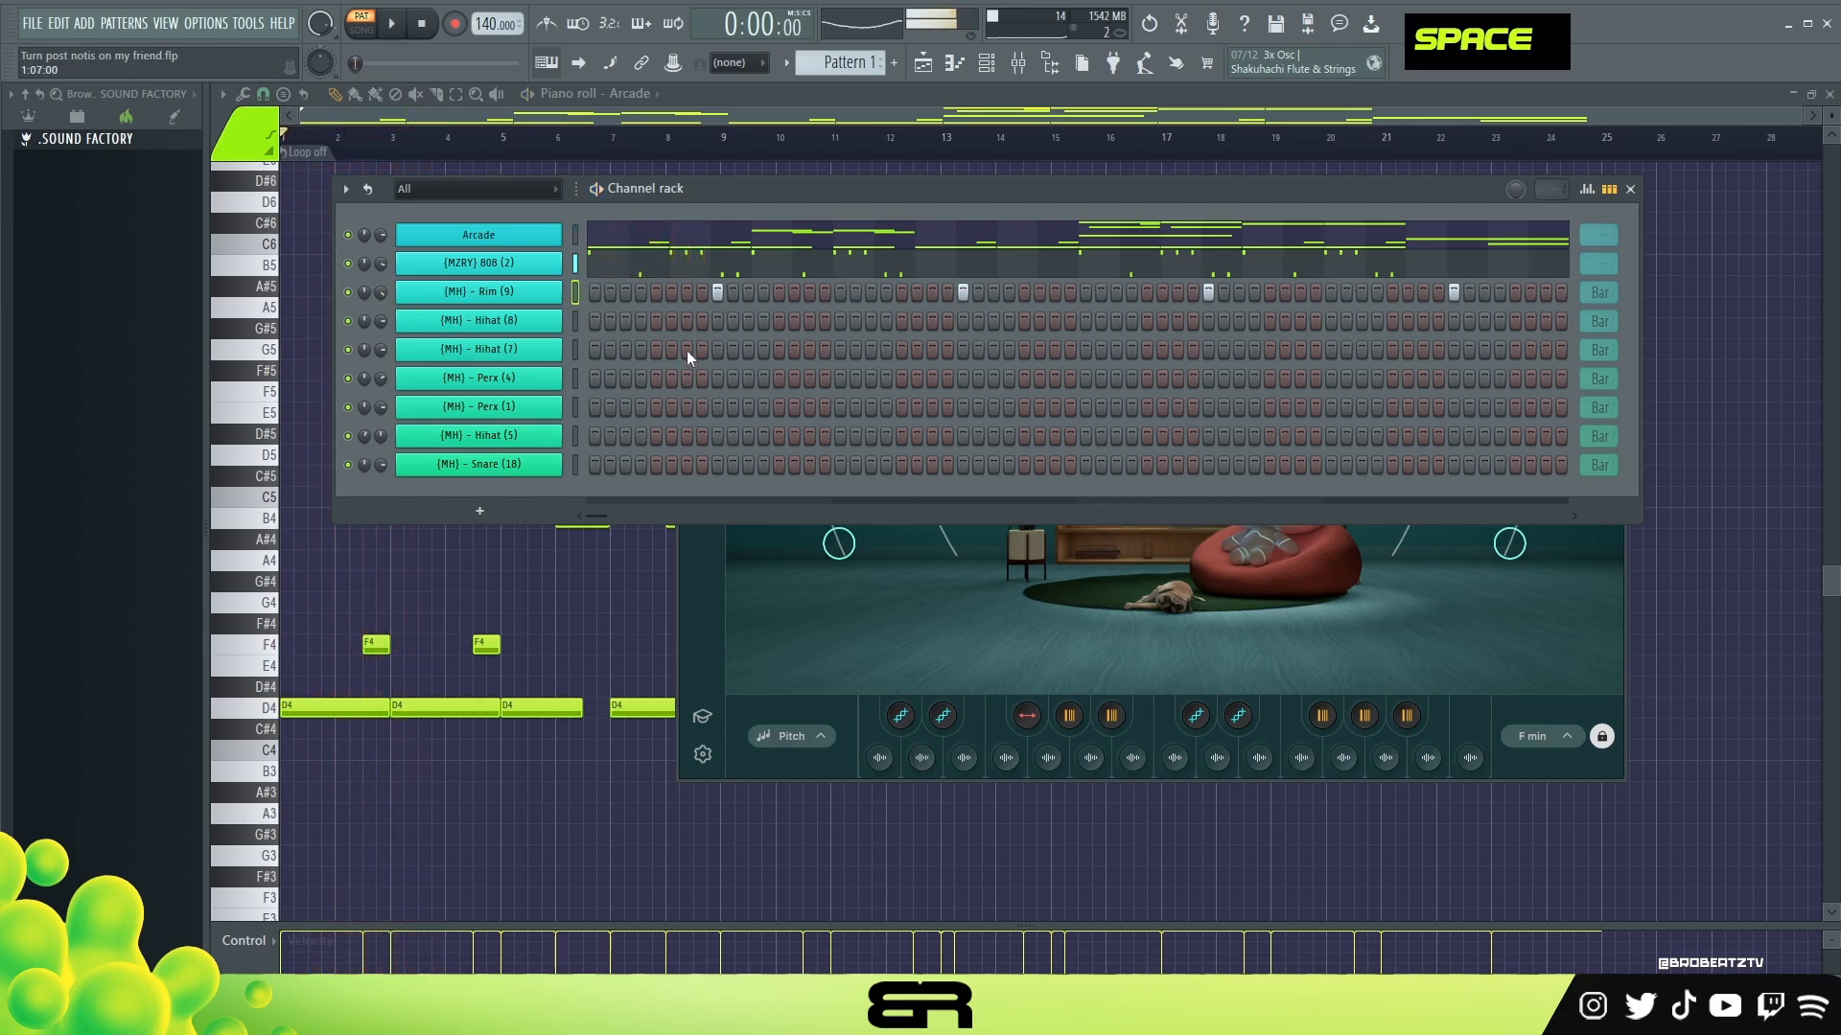
# Try percussion placements in bar 1, settling on Perx (4) at step 5 and Hihat (7) at steps 7 and 11
pyautogui.click(686, 321)
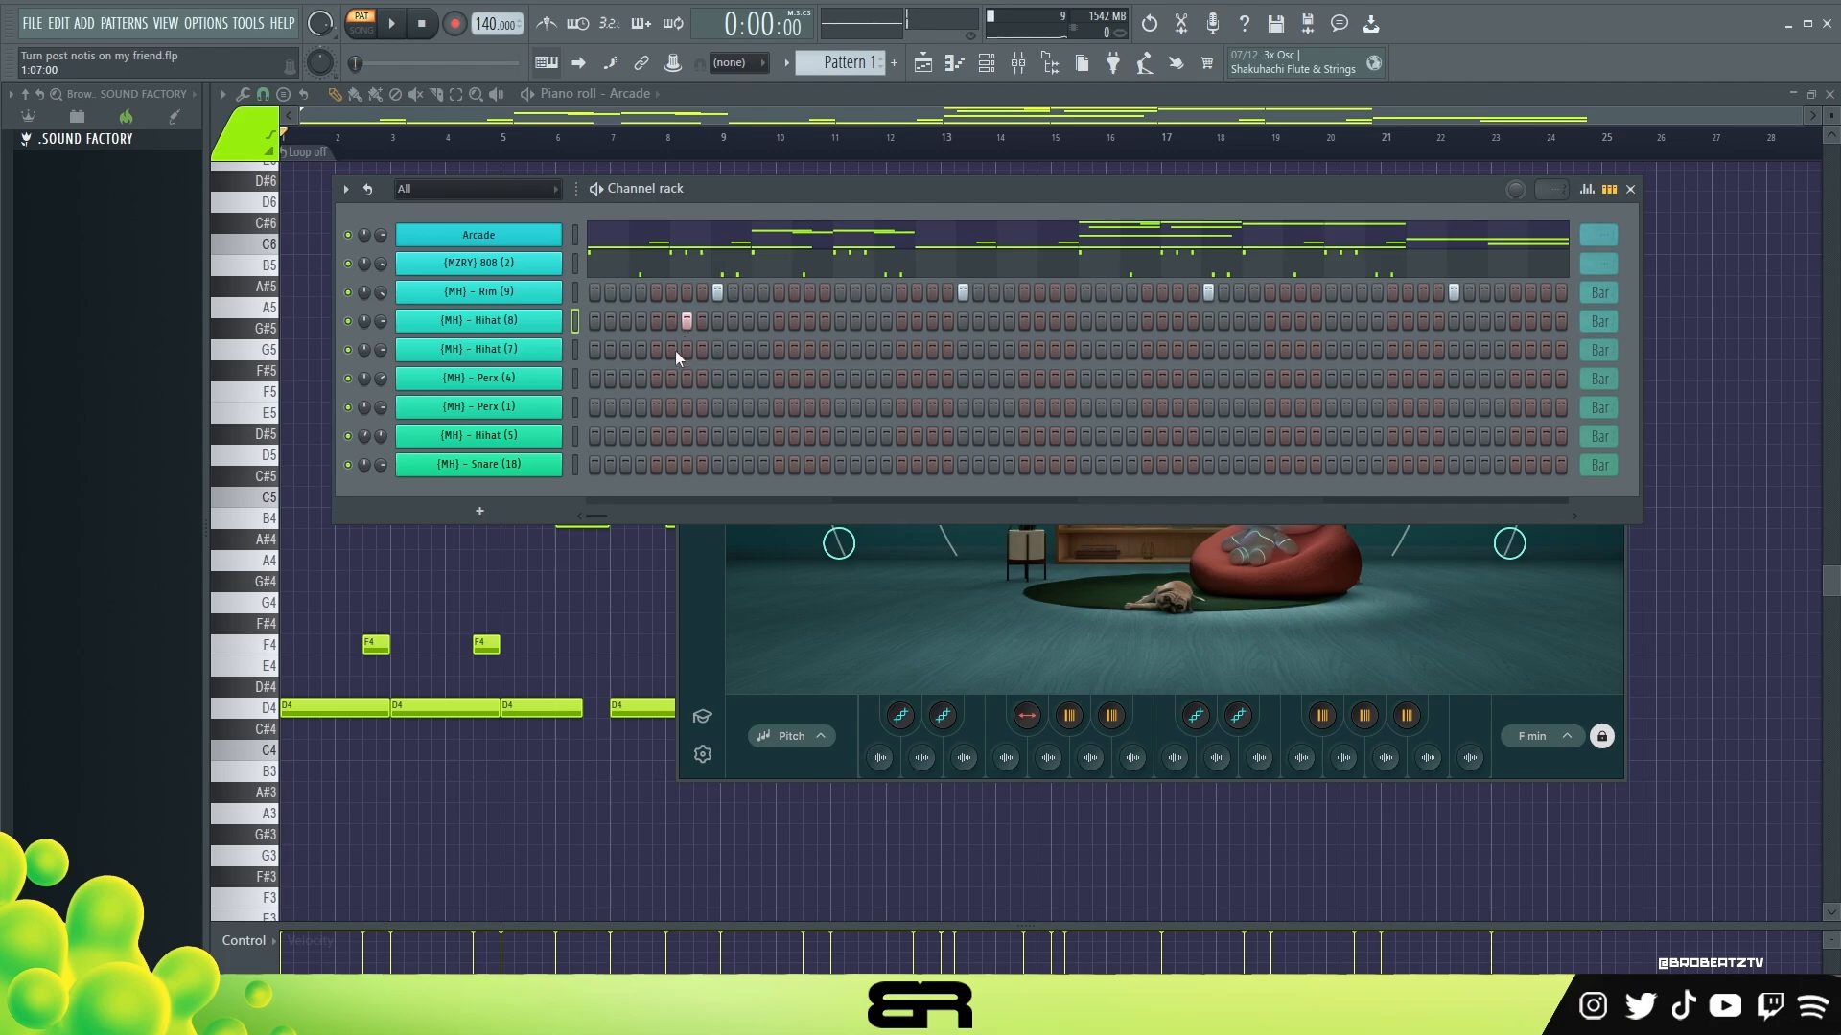
pyautogui.click(656, 350)
pyautogui.click(748, 350)
pyautogui.press('space')
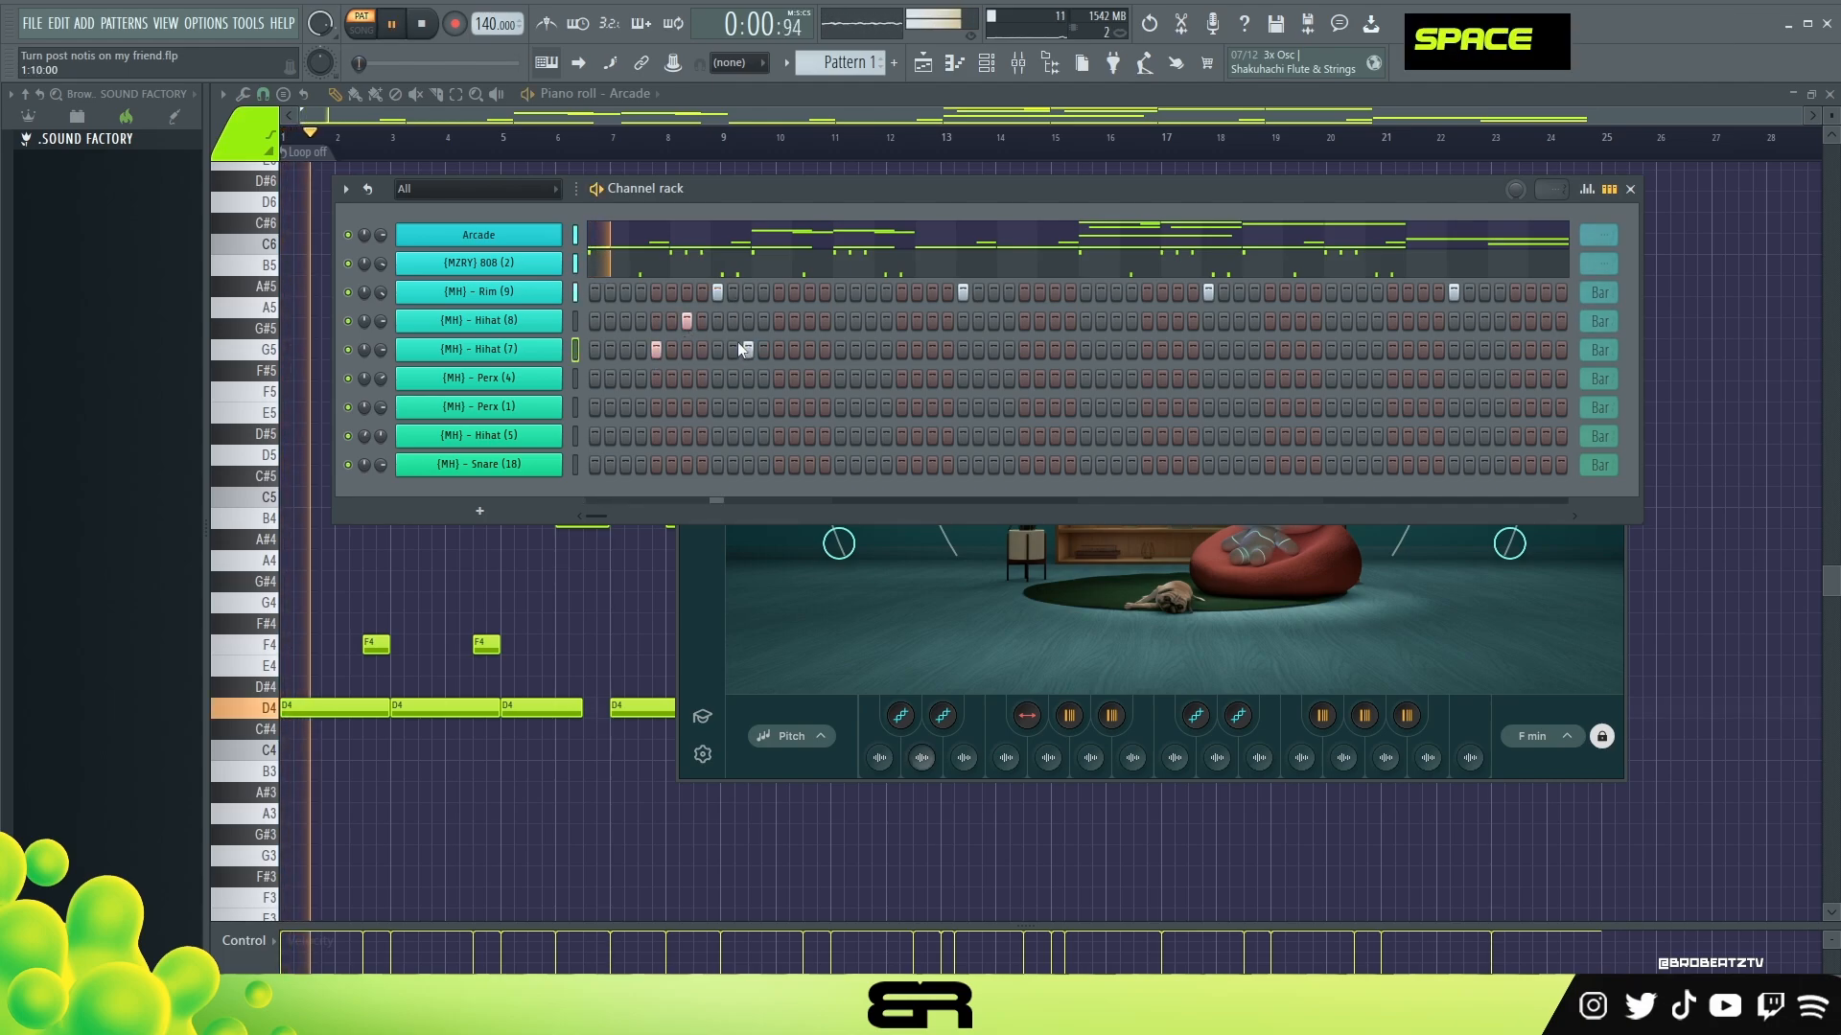
pyautogui.click(655, 378)
pyautogui.rightClick(657, 349)
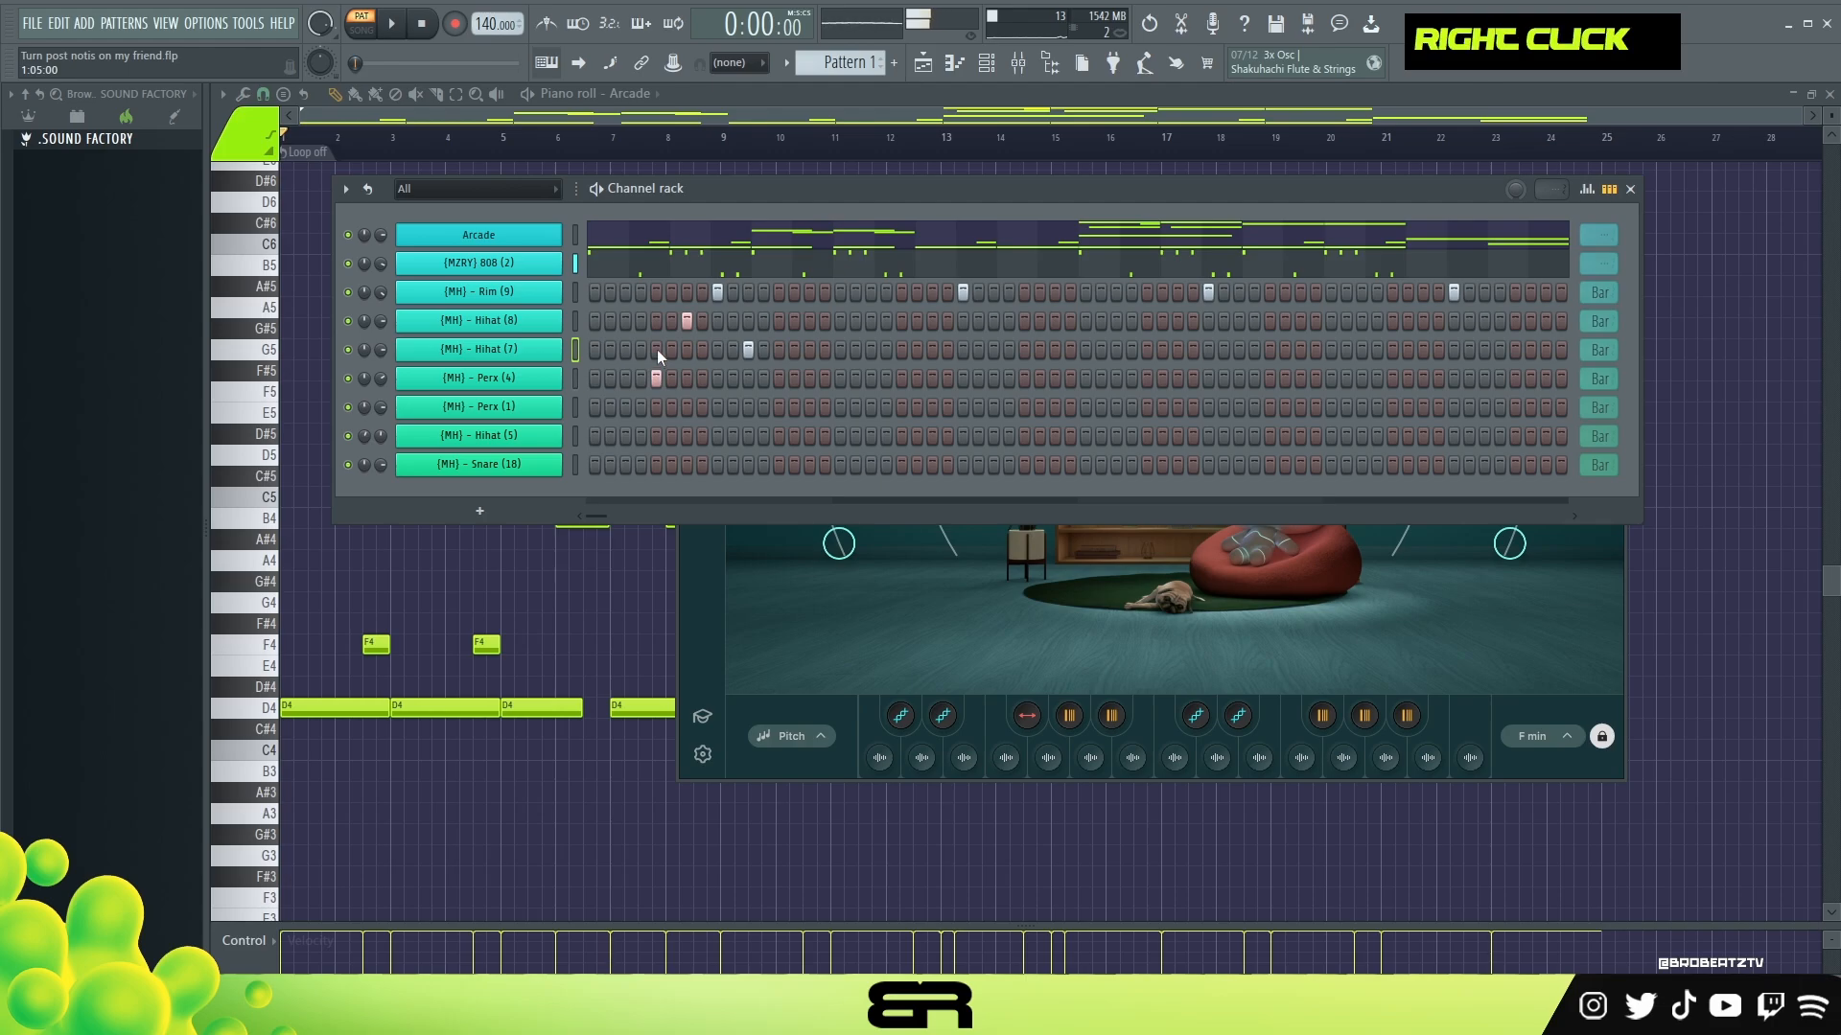
pyautogui.rightClick(686, 322)
pyautogui.press('space')
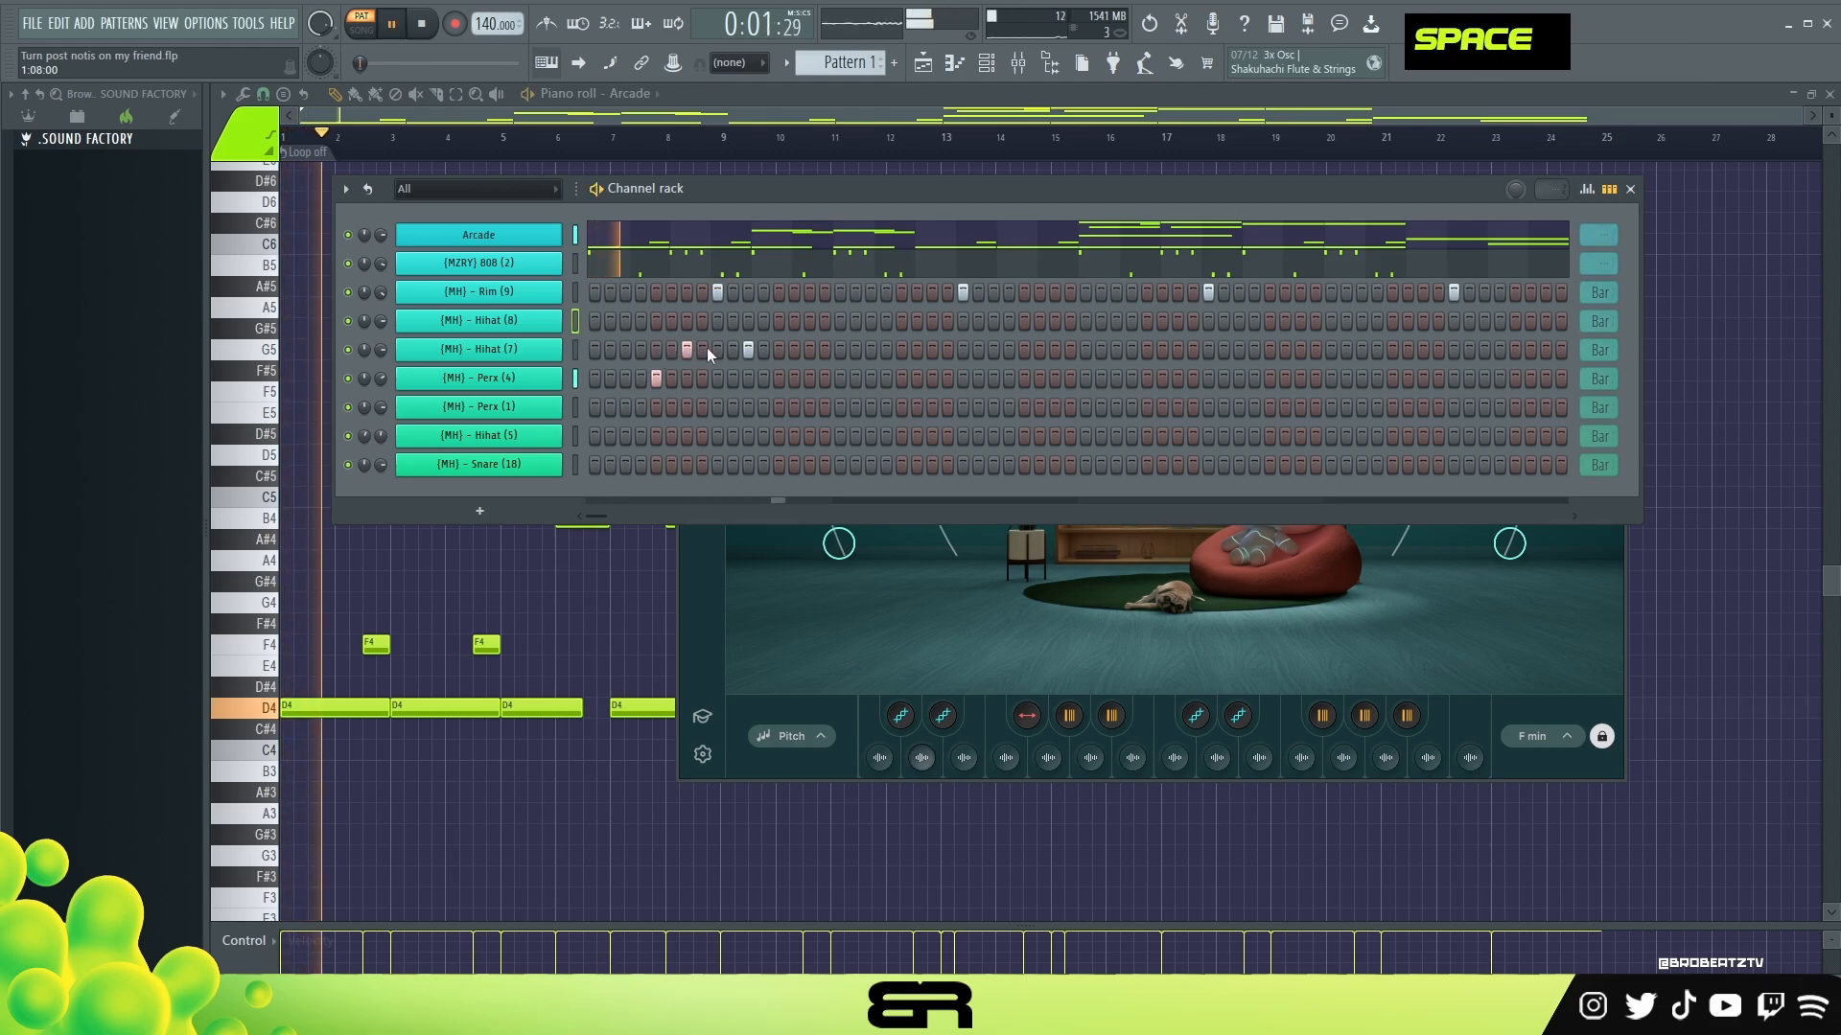
pyautogui.press('space')
pyautogui.press('space')
# Replace the Hihat (7) hit on step 11 with Hihat (8) hits on steps 11 and 12, and add Hihat (7) hits on steps 13 and 15
pyautogui.click(763, 323)
pyautogui.click(748, 323)
pyautogui.rightClick(748, 349)
pyautogui.press('space')
pyautogui.press('space')
pyautogui.click(777, 350)
pyautogui.click(809, 350)
pyautogui.press('space')
pyautogui.press('space')
# Add a Hihat (8) hit on step 23 and a Hihat (7) hit on step 24, and play the pattern
pyautogui.click(931, 325)
pyautogui.click(946, 352)
pyautogui.rightClick(930, 323)
pyautogui.click(928, 326)
pyautogui.press('space')
pyautogui.press('space')
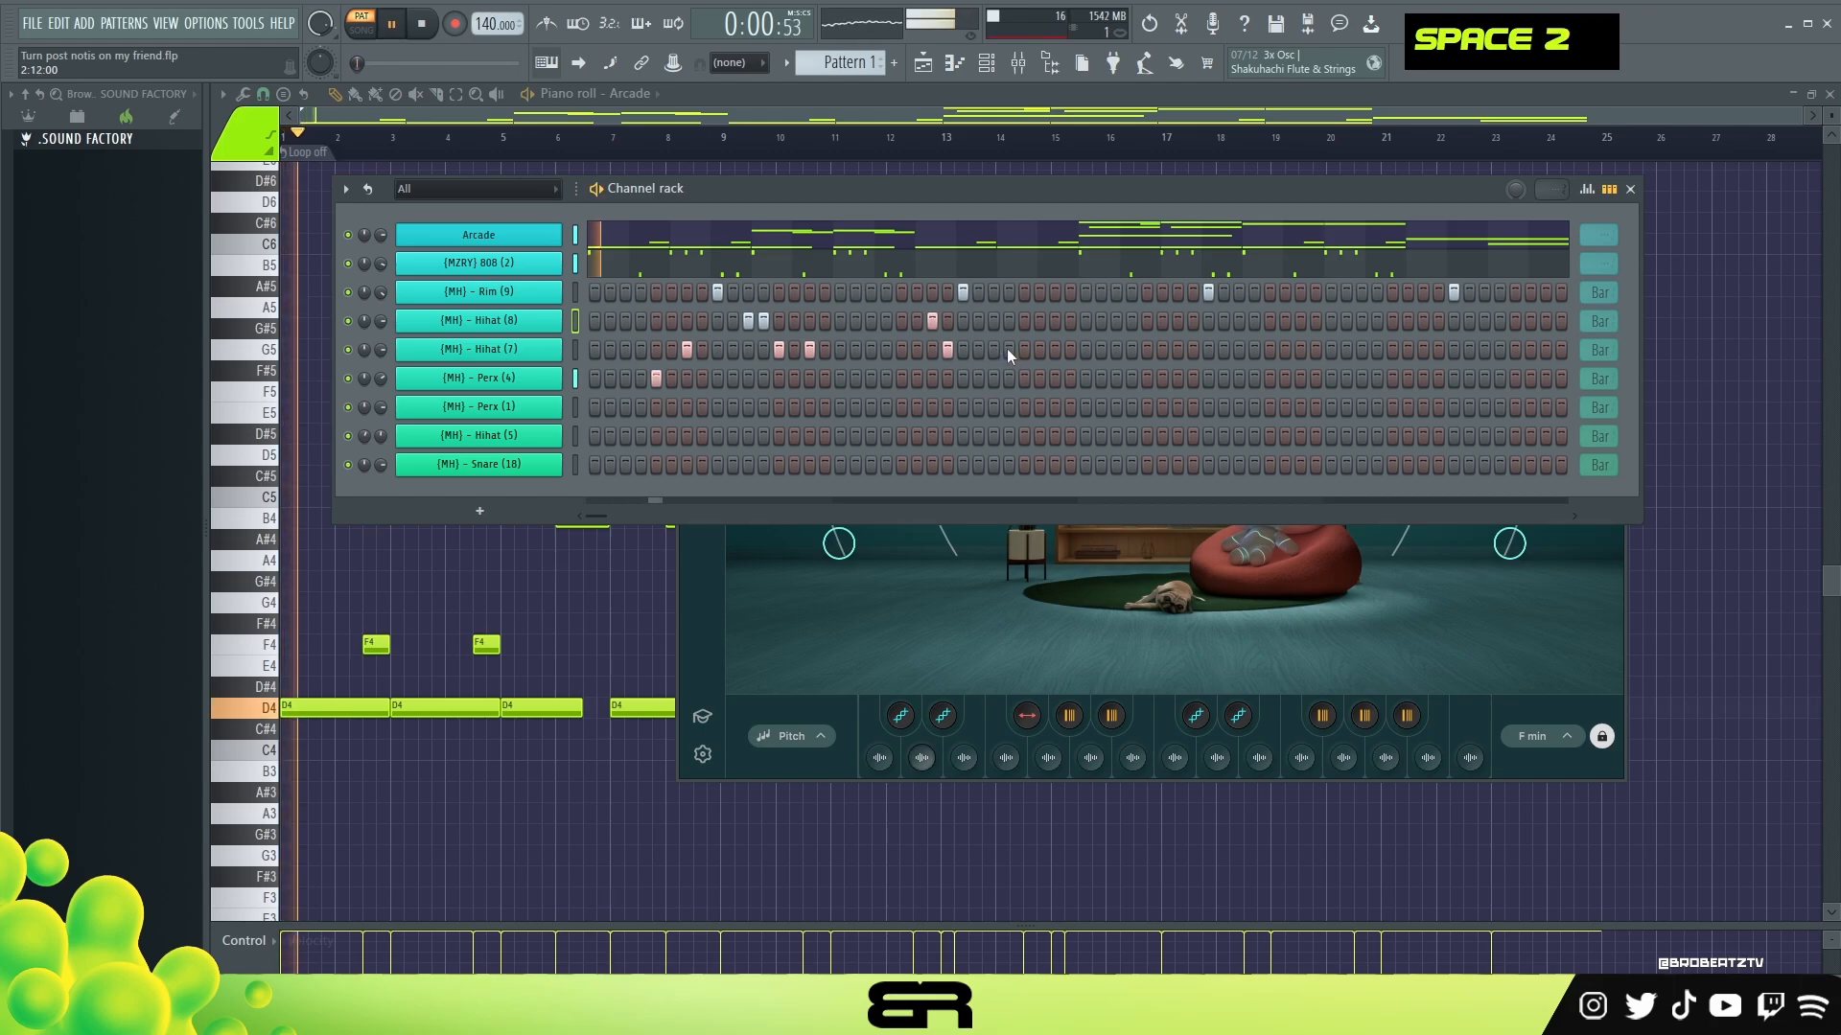
# Finish bar 2 with Hihat (7) hits on steps 28 and 31 and a Hihat (8) hit on step 29
pyautogui.click(1009, 350)
pyautogui.click(1024, 322)
pyautogui.rightClick(1044, 351)
pyautogui.click(1056, 351)
pyautogui.press('space')
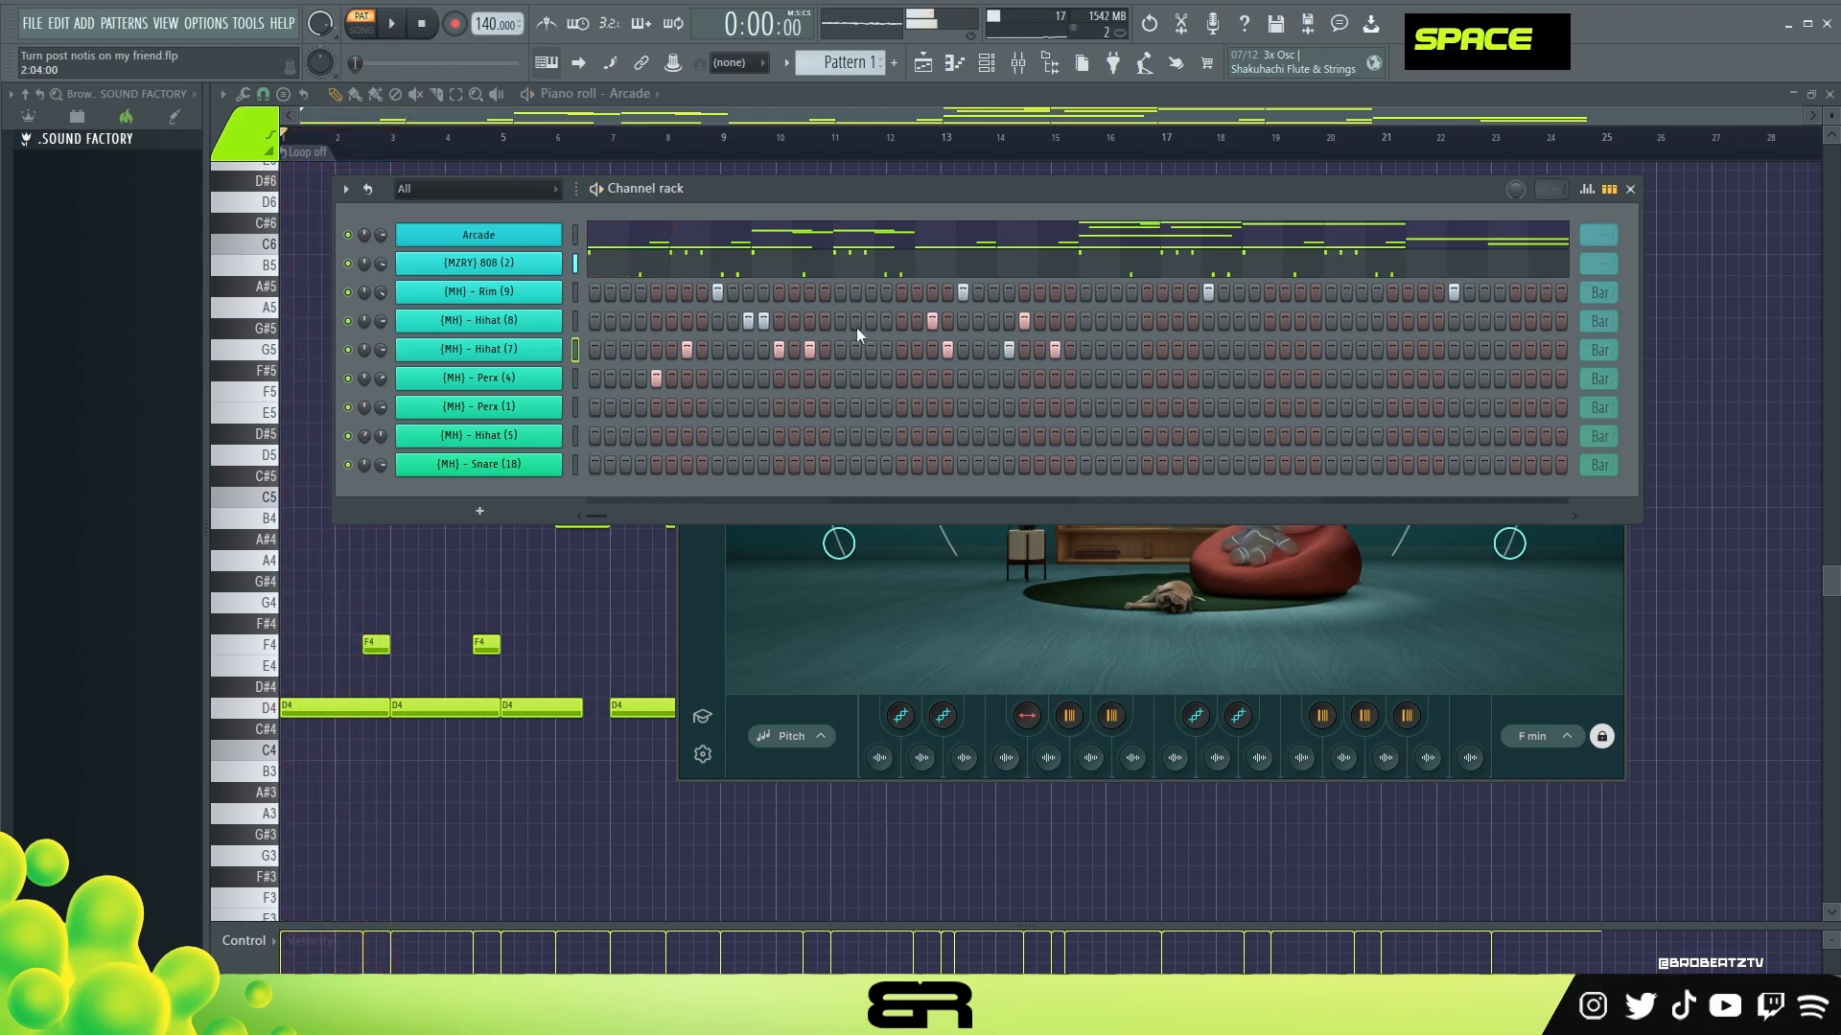
# Turn on looping in the channel rack, make the repeated Hihat (7), Hihat (8) and Perx (4) hits editable in bars 3–4, and play the pattern
pyautogui.click(370, 191)
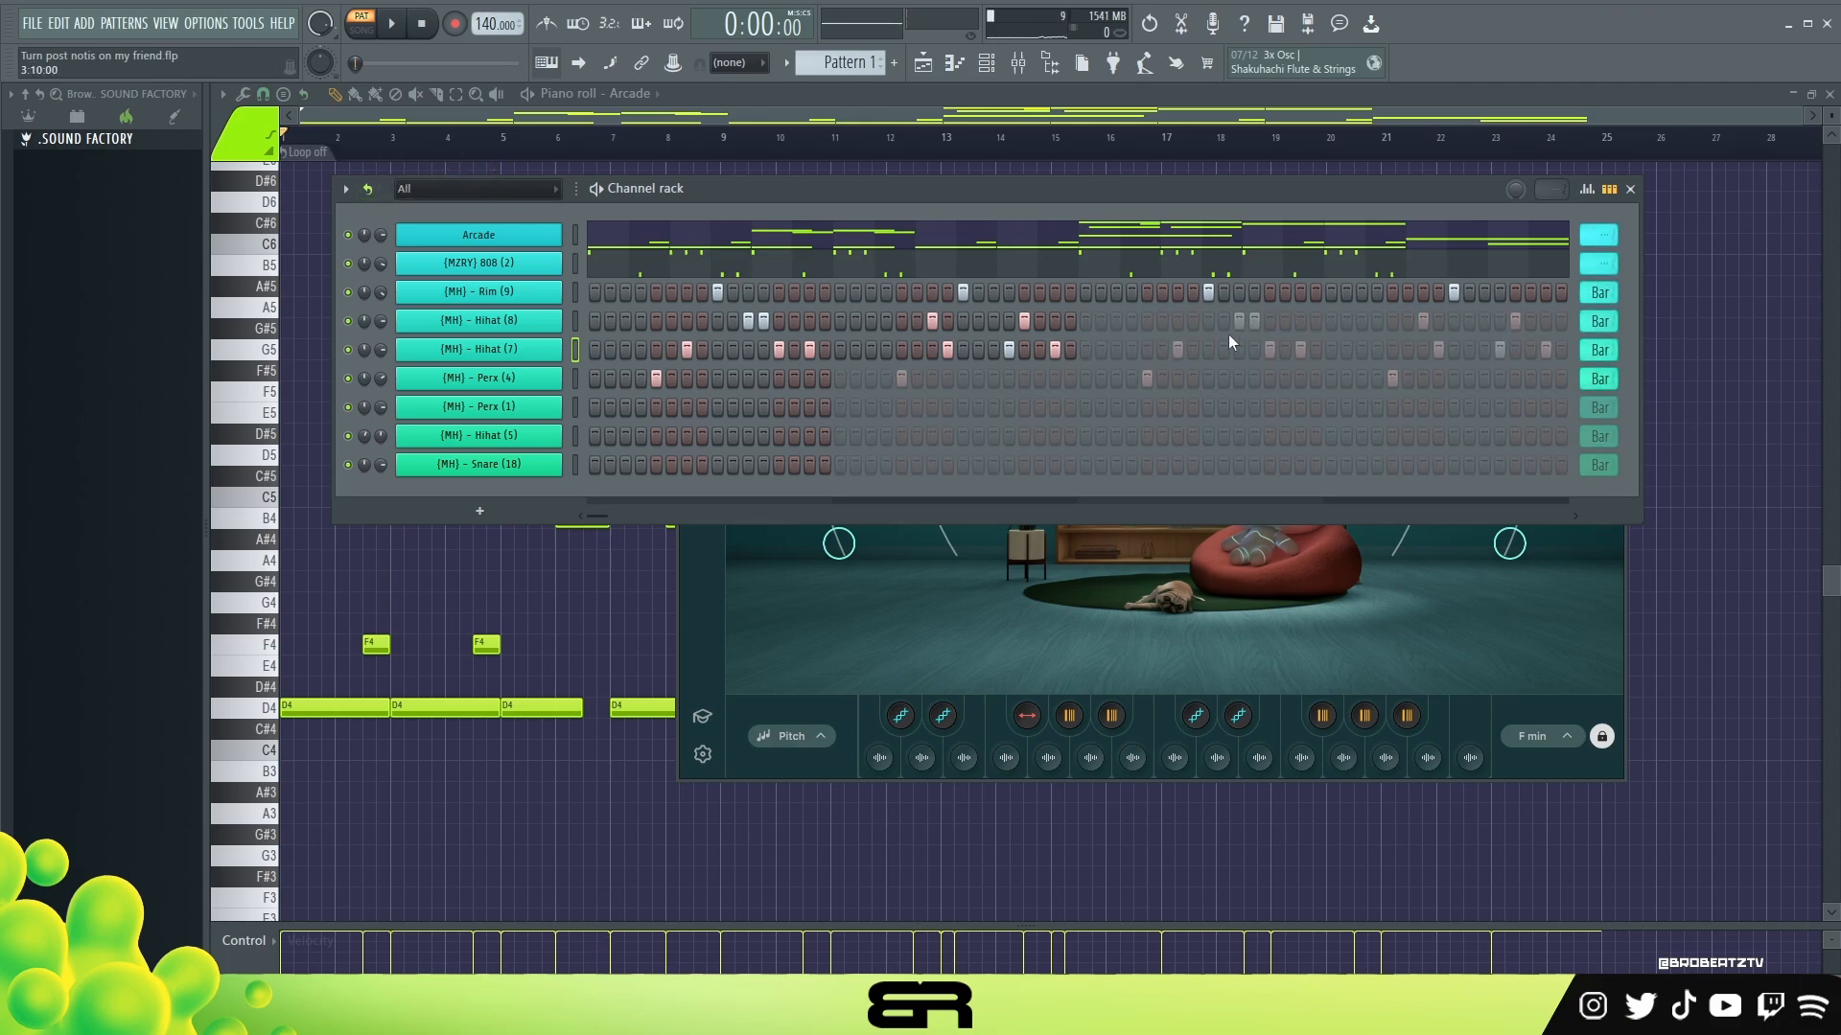
pyautogui.doubleClick(1252, 322)
pyautogui.doubleClick(1190, 351)
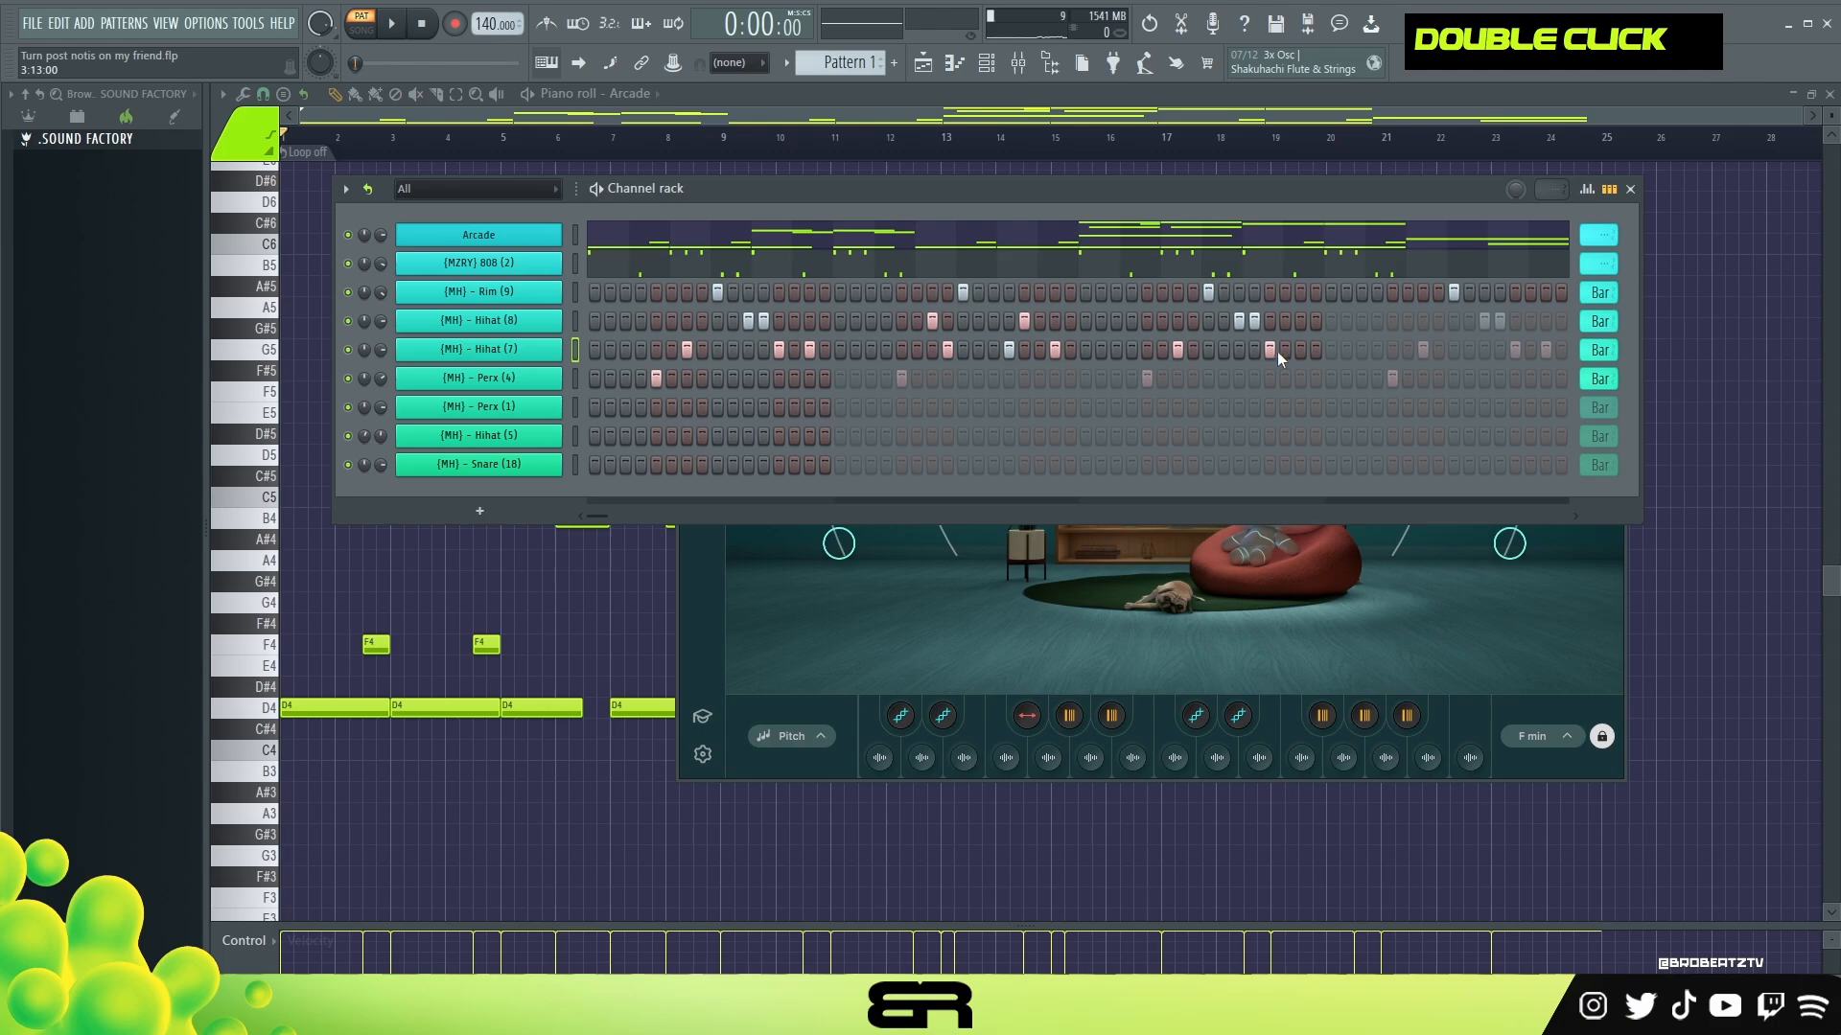
pyautogui.doubleClick(1423, 351)
pyautogui.doubleClick(1156, 379)
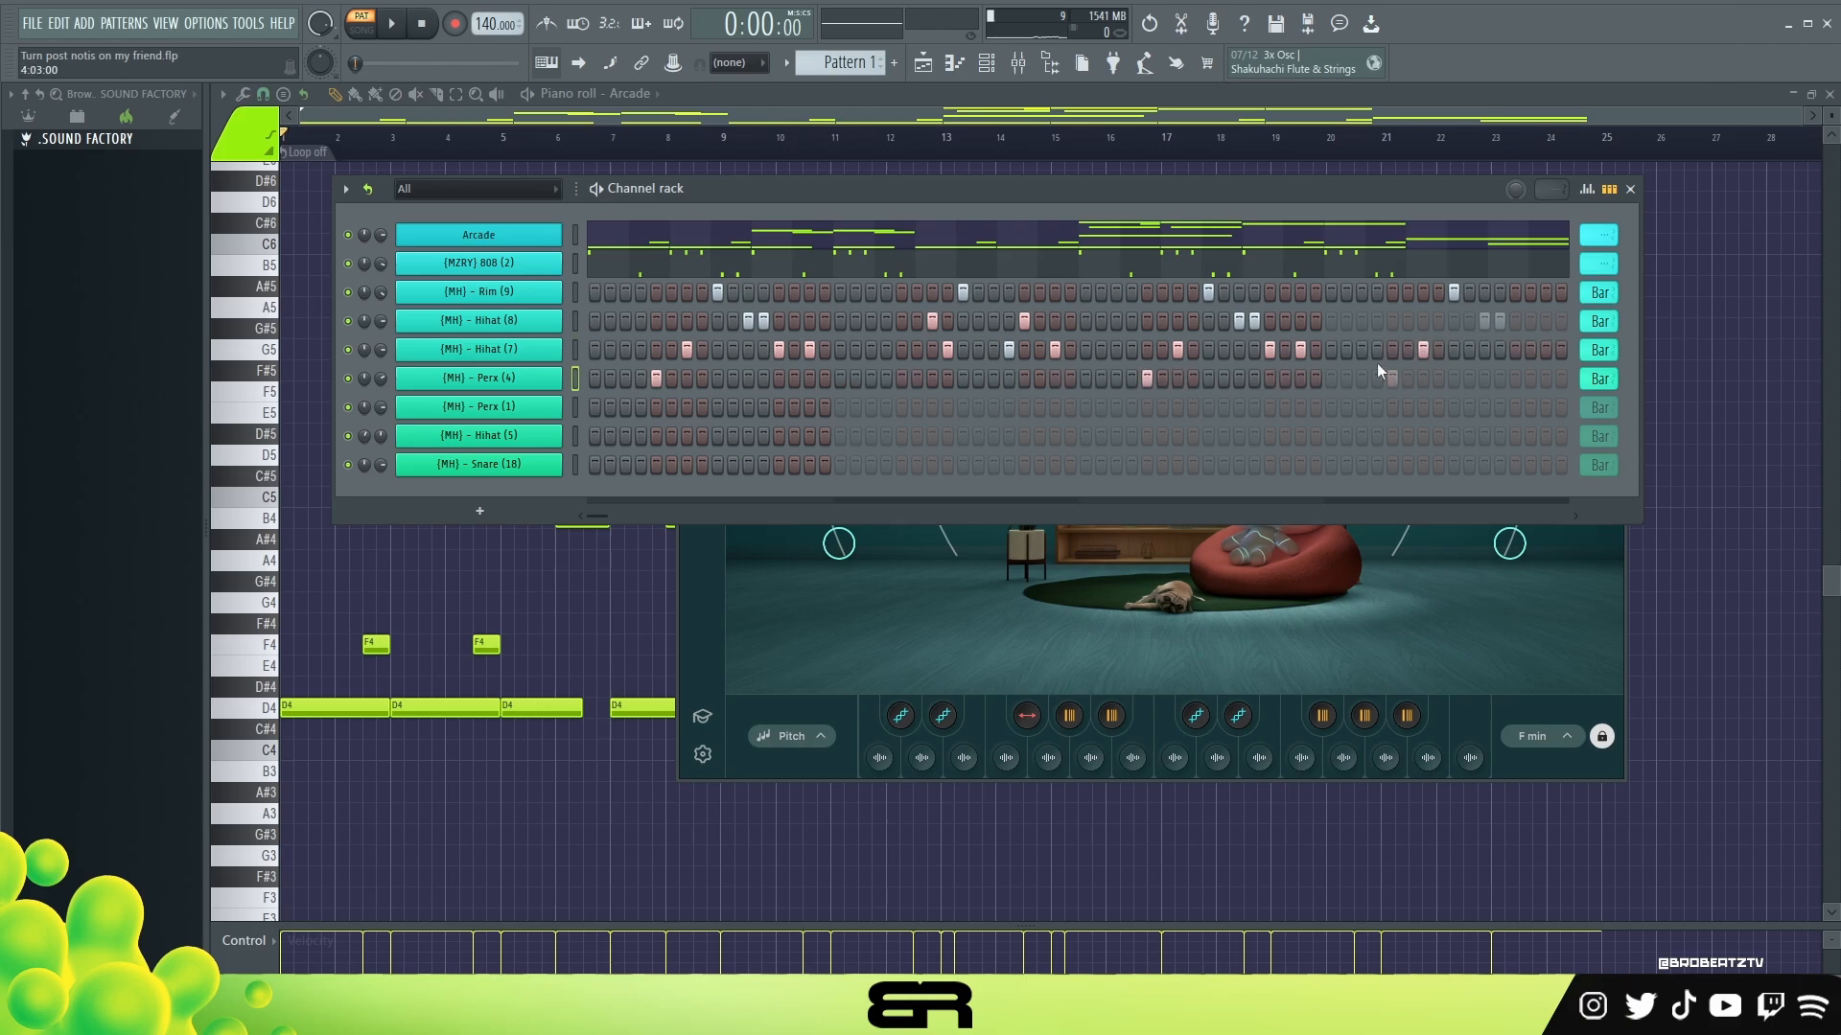
pyautogui.doubleClick(1482, 324)
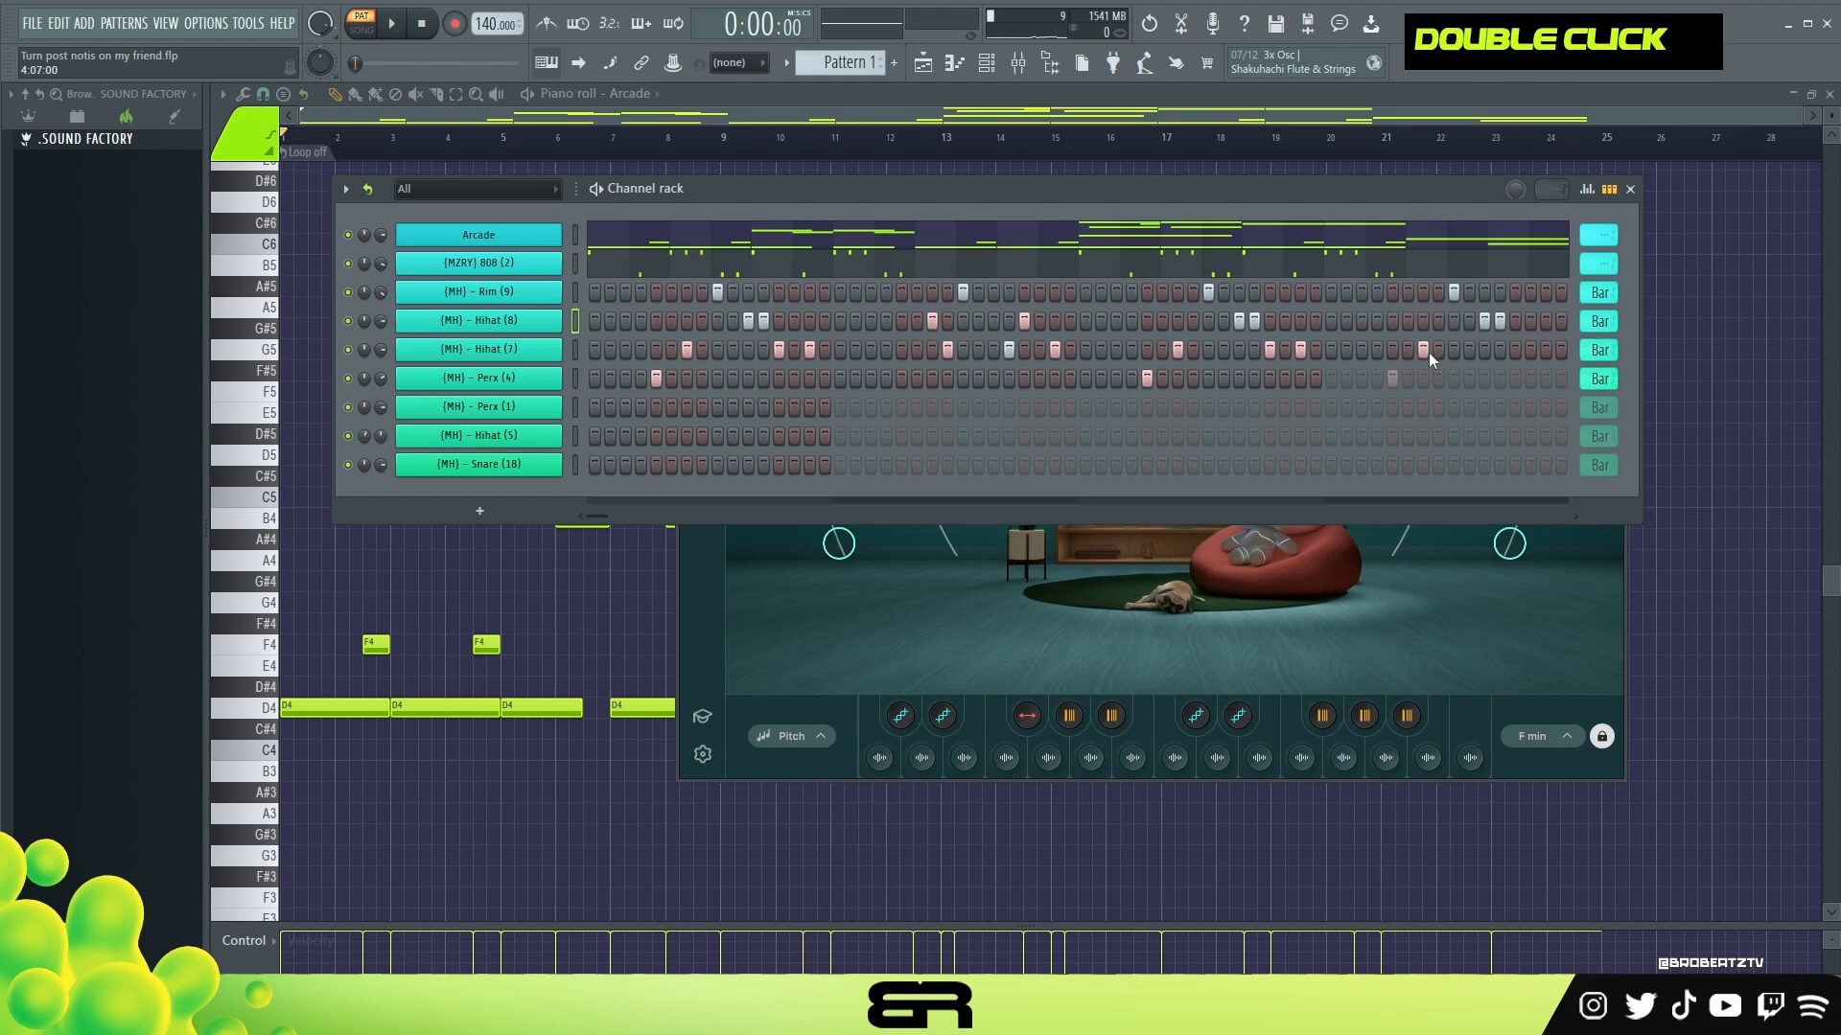
pyautogui.press('space')
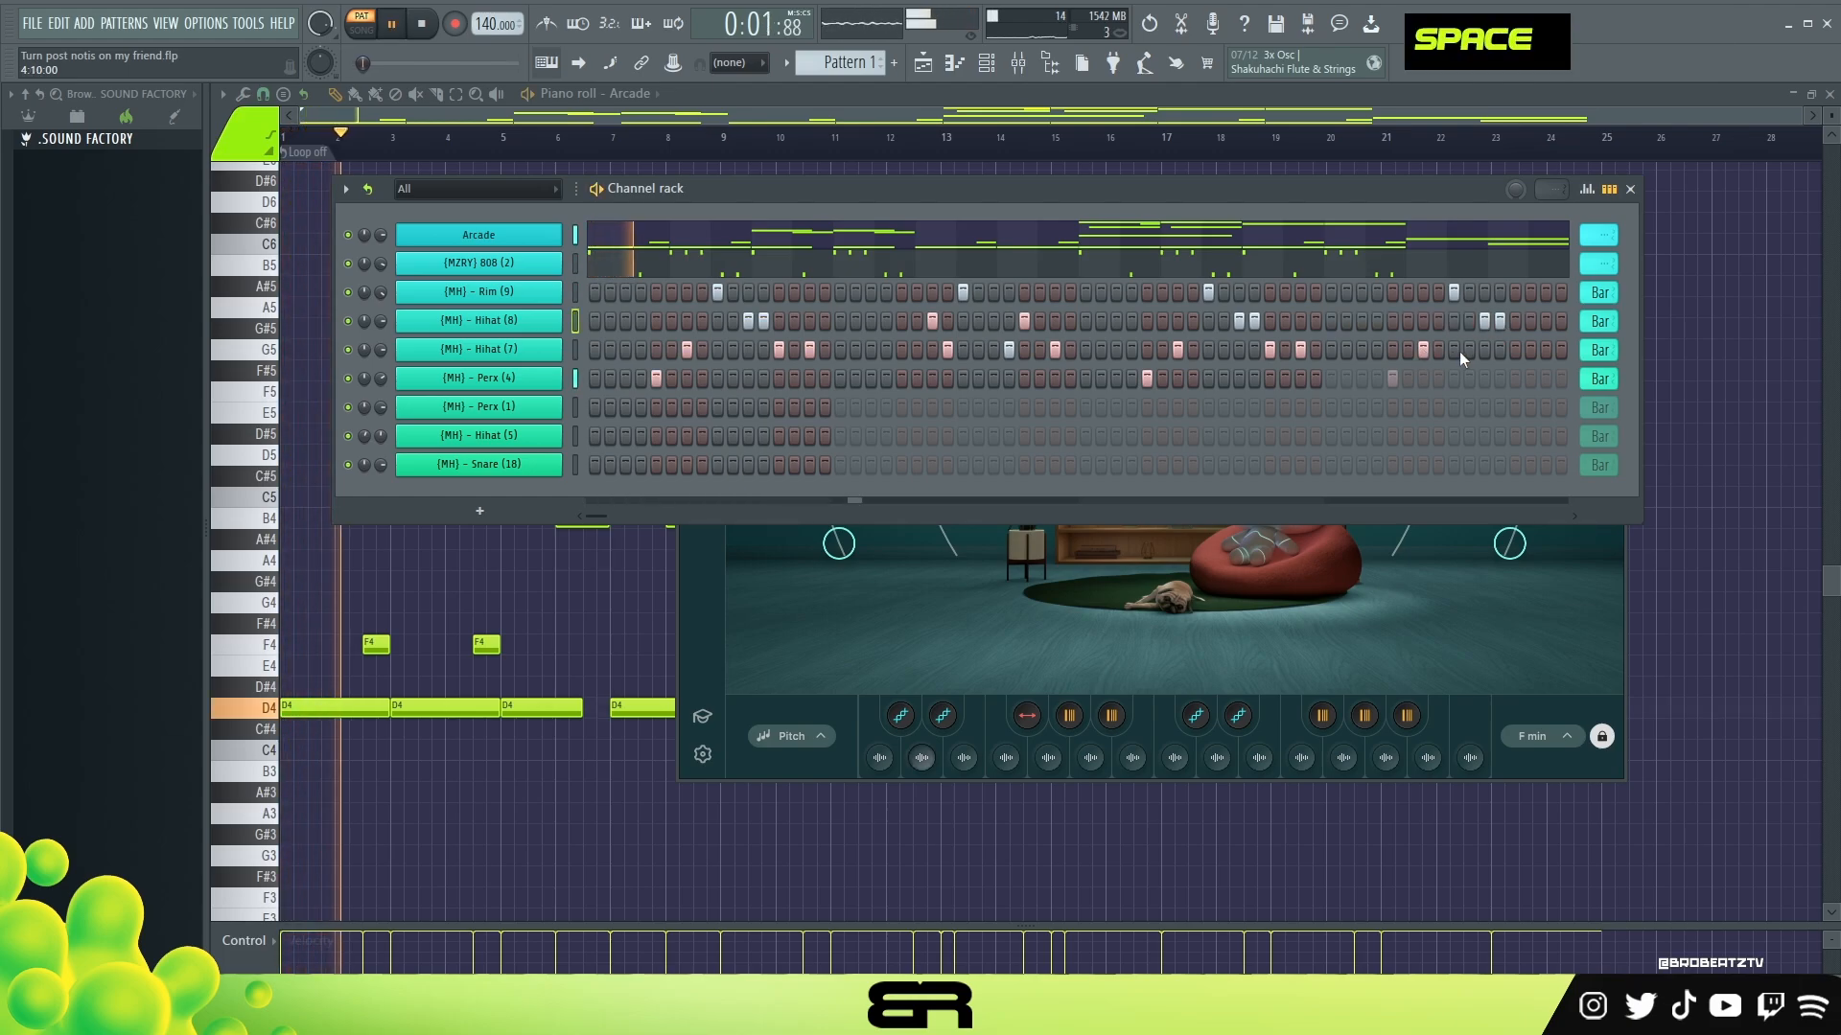
# Vary bar 4 by adding Hihat (8) on step 55, removing it from step 59, and placing Hihat (7) on steps 56, 61 and 63
pyautogui.rightClick(1338, 353)
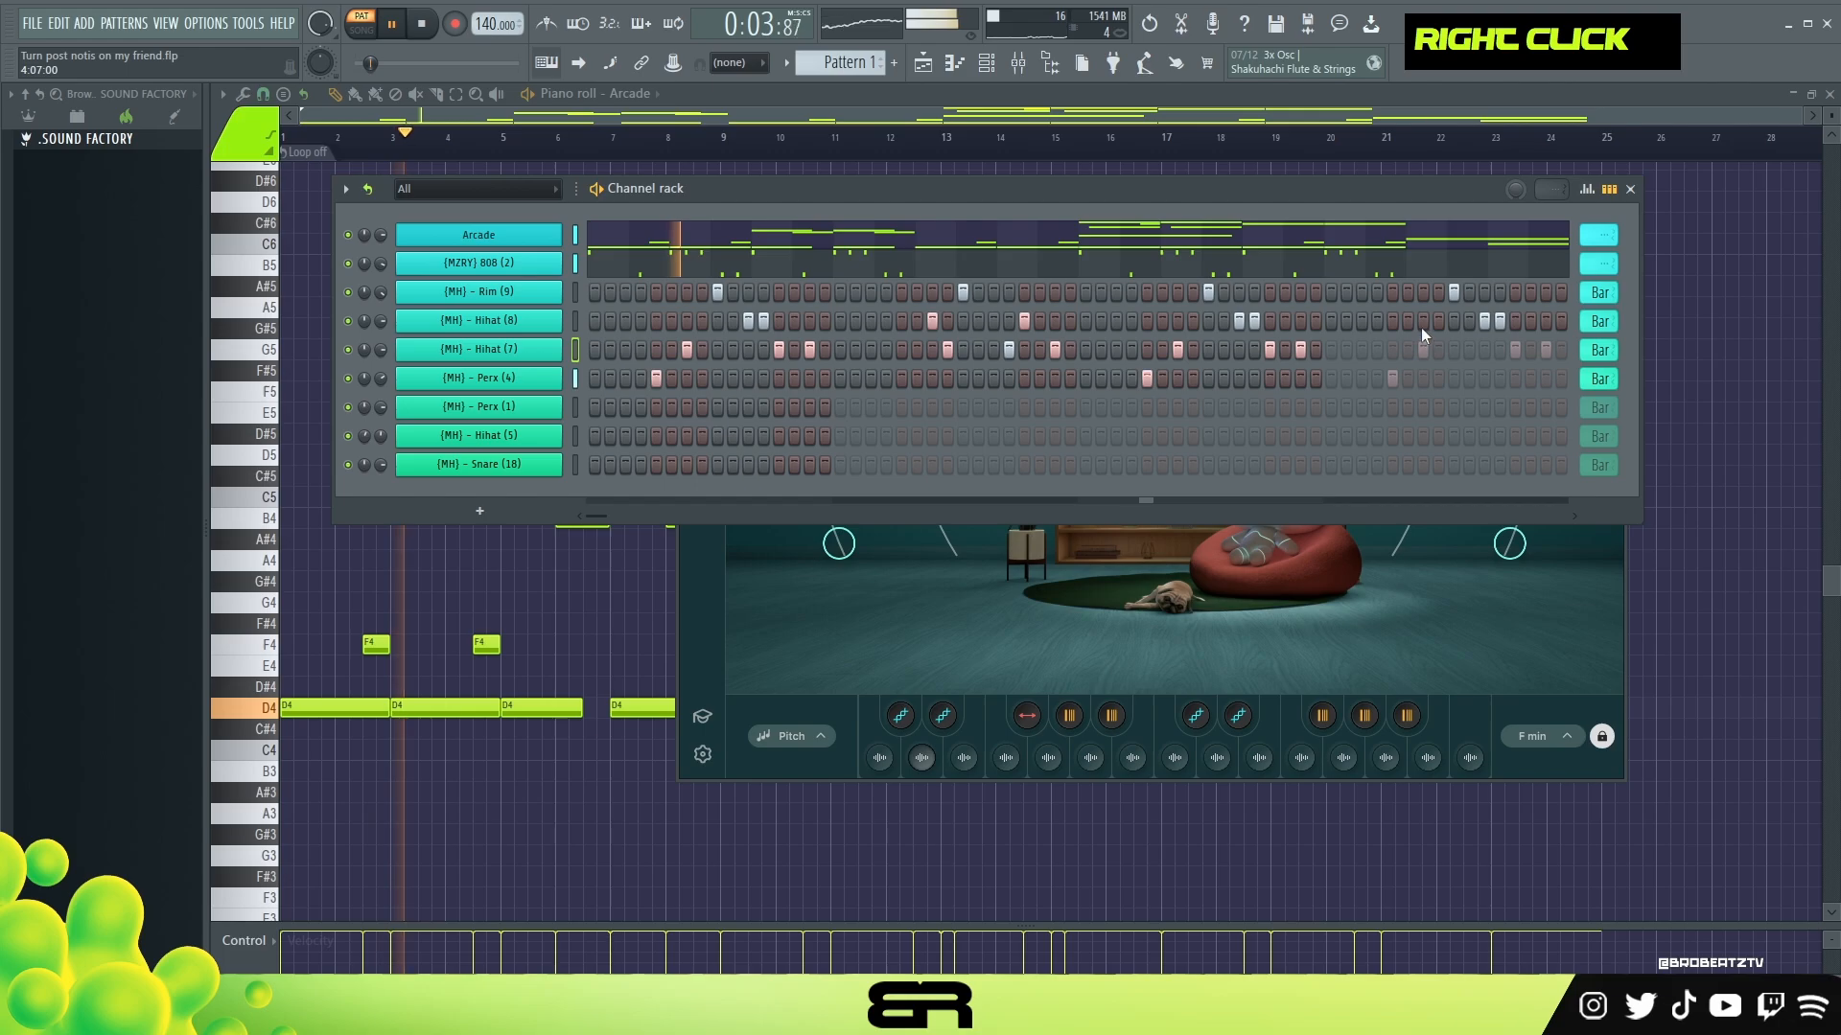
pyautogui.click(1423, 325)
pyautogui.click(1436, 349)
pyautogui.rightClick(1486, 327)
pyautogui.click(1515, 349)
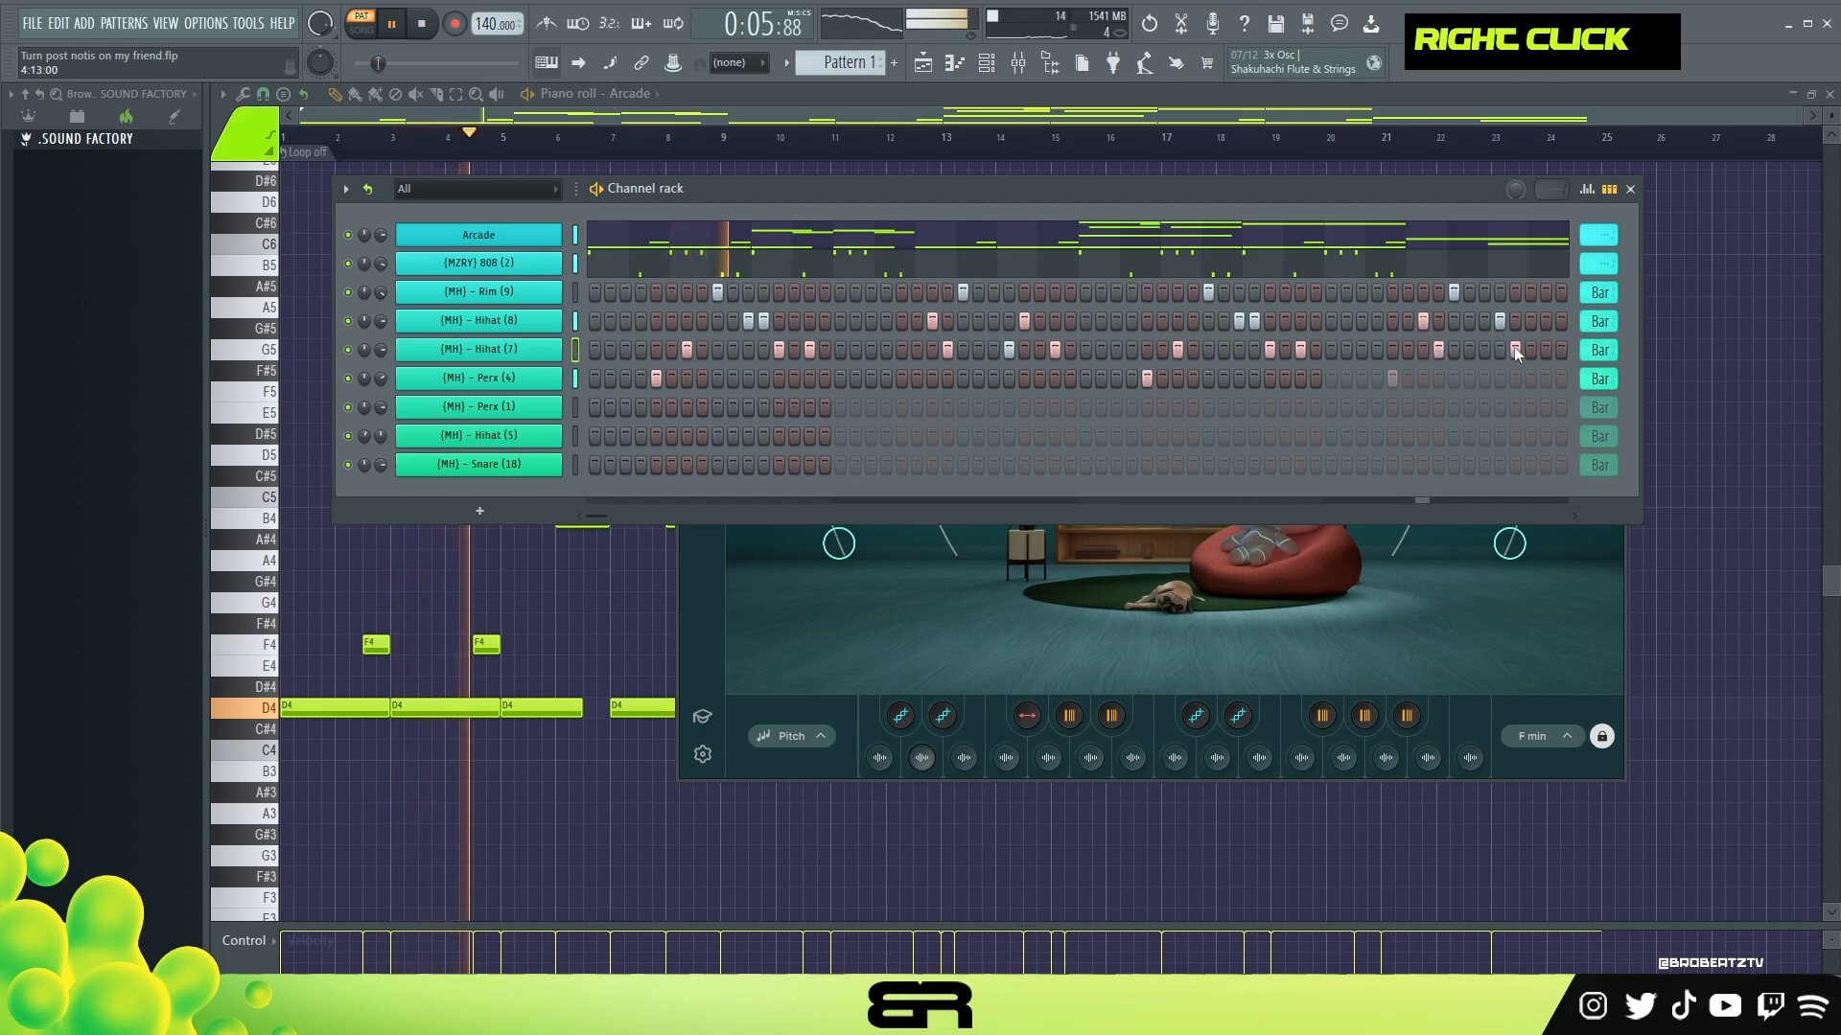
pyautogui.click(1553, 354)
pyautogui.press('space')
pyautogui.press('space')
pyautogui.rightClick(1546, 351)
pyautogui.click(1545, 351)
pyautogui.rightClick(1556, 350)
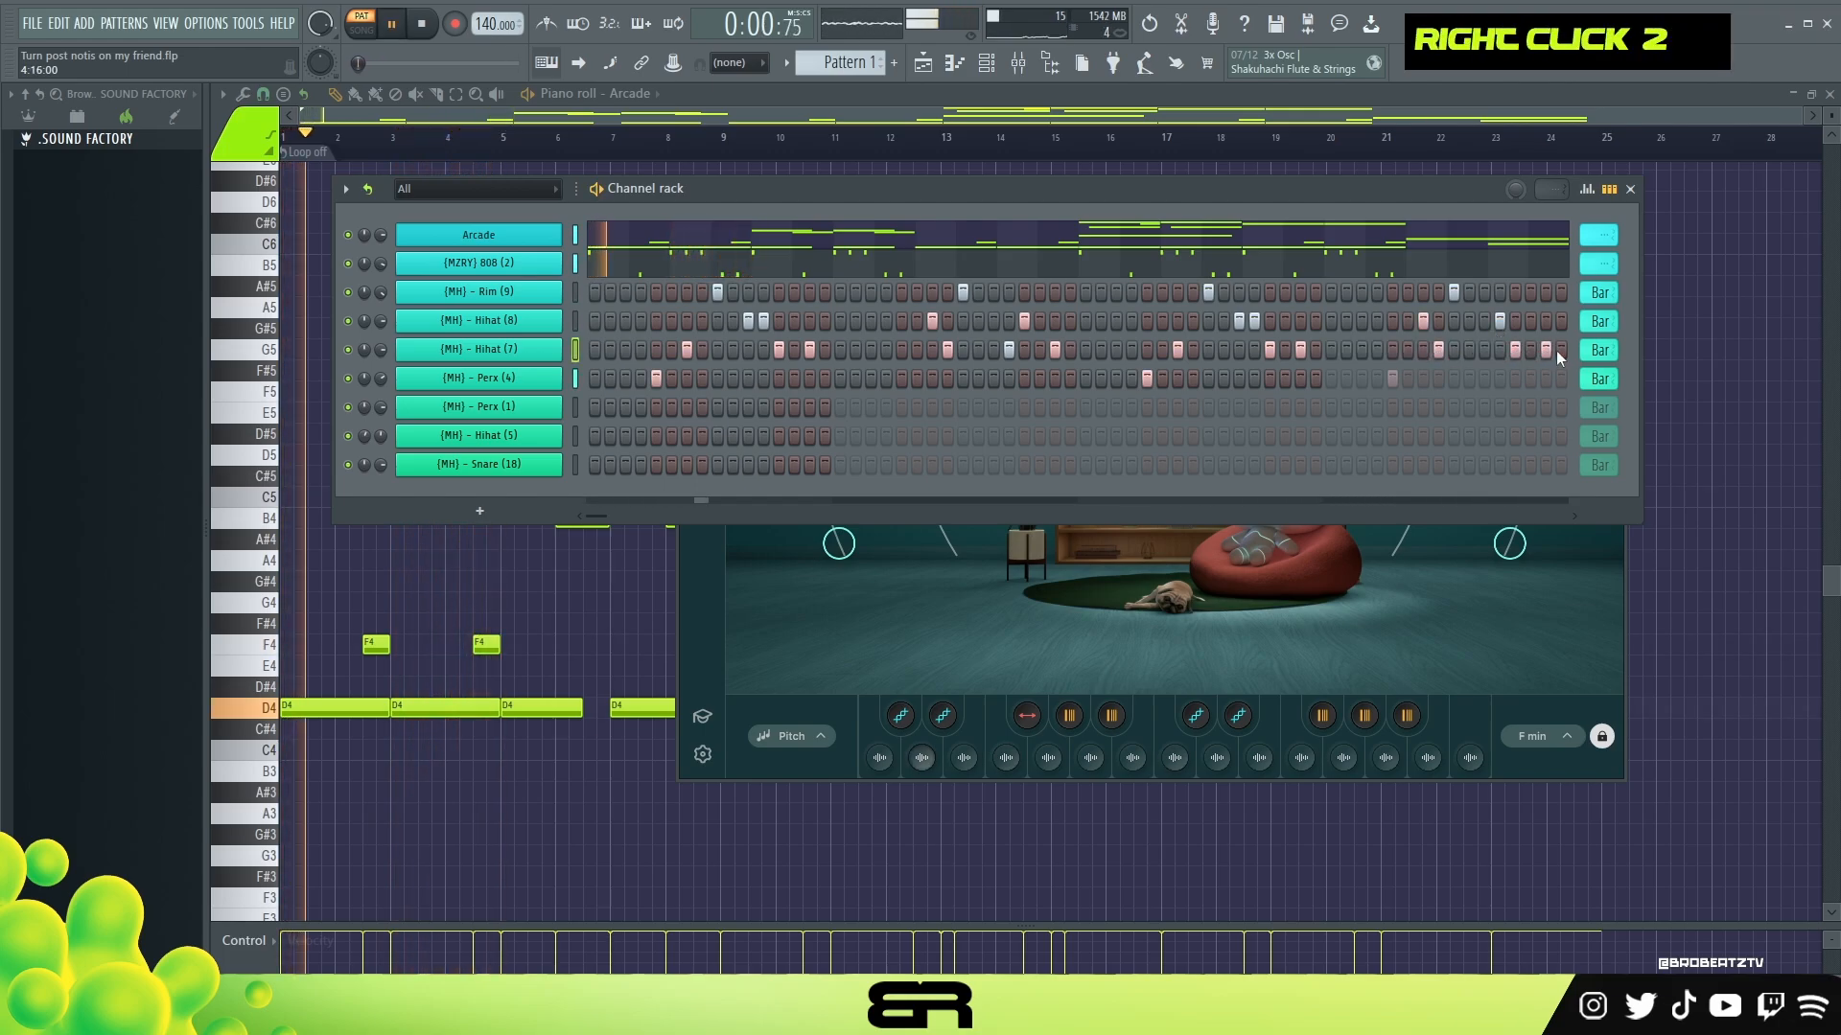
pyautogui.press('space')
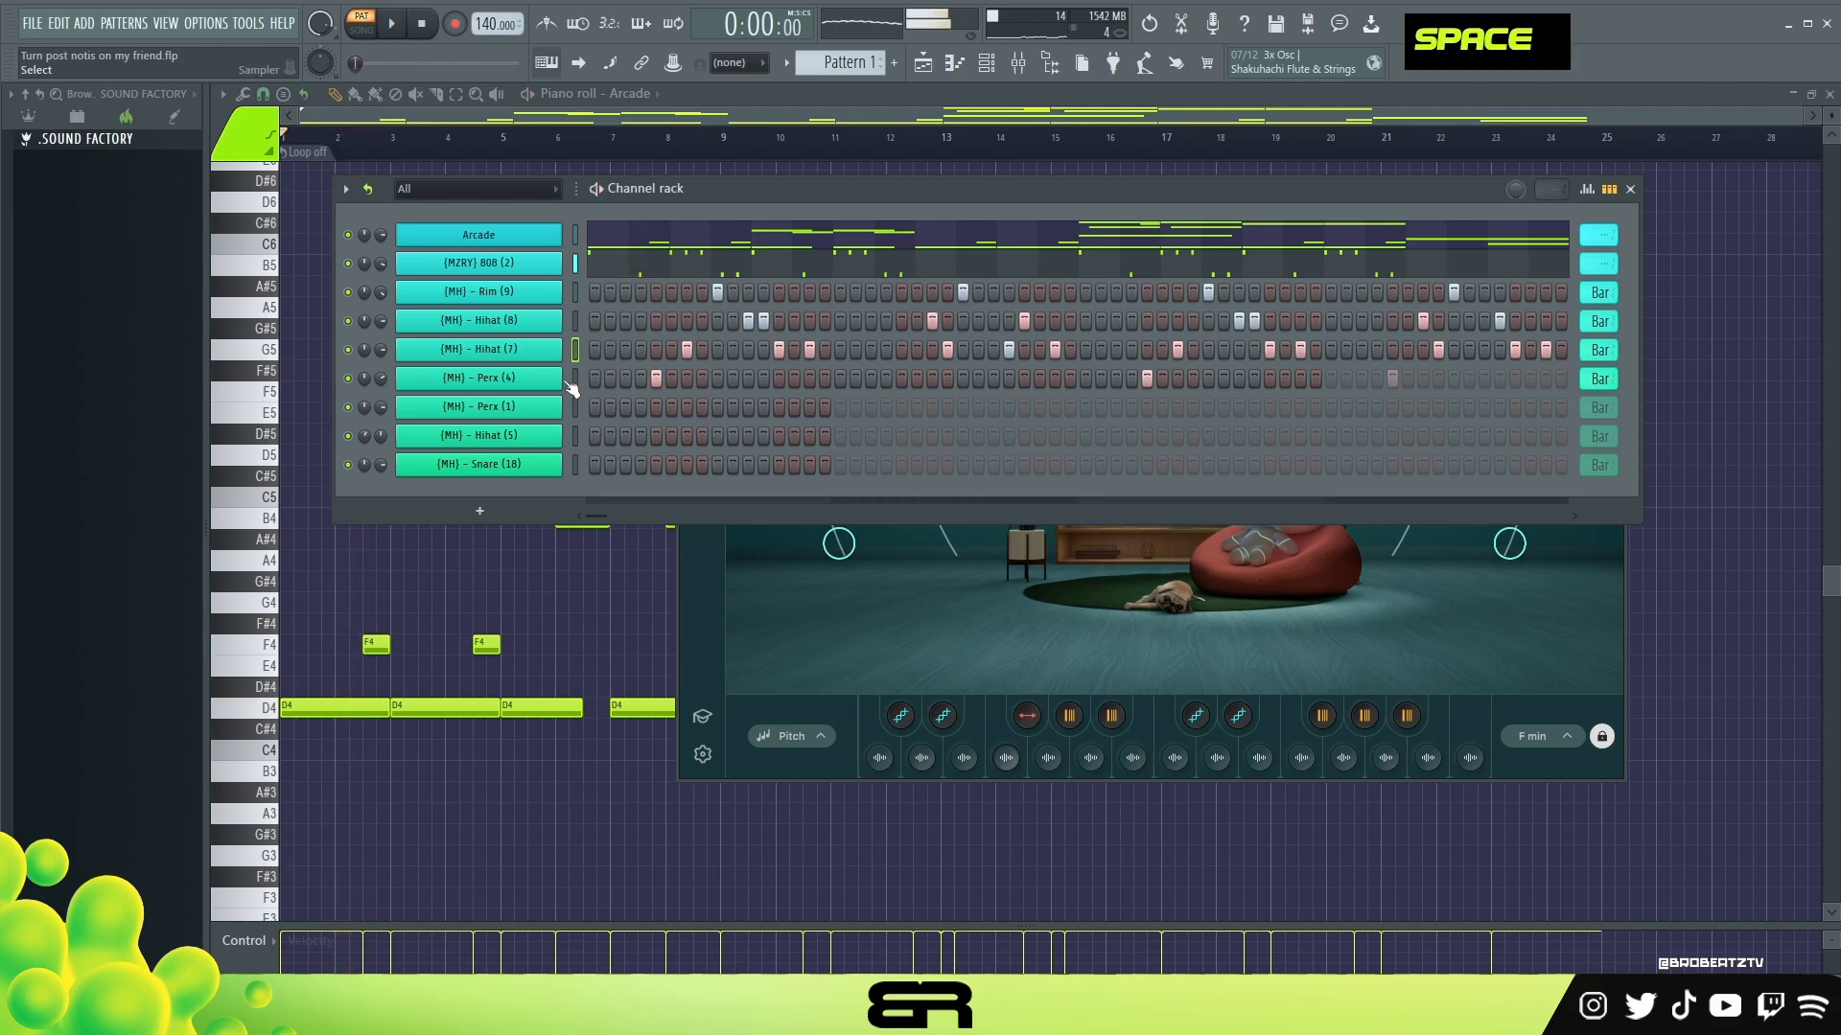
# Open Perx (4) in the piano roll and stretch its first note up to the second and the second note to bar 5
pyautogui.rightClick(534, 386)
pyautogui.click(590, 380)
pyautogui.hotkey('ctrl', 'a')
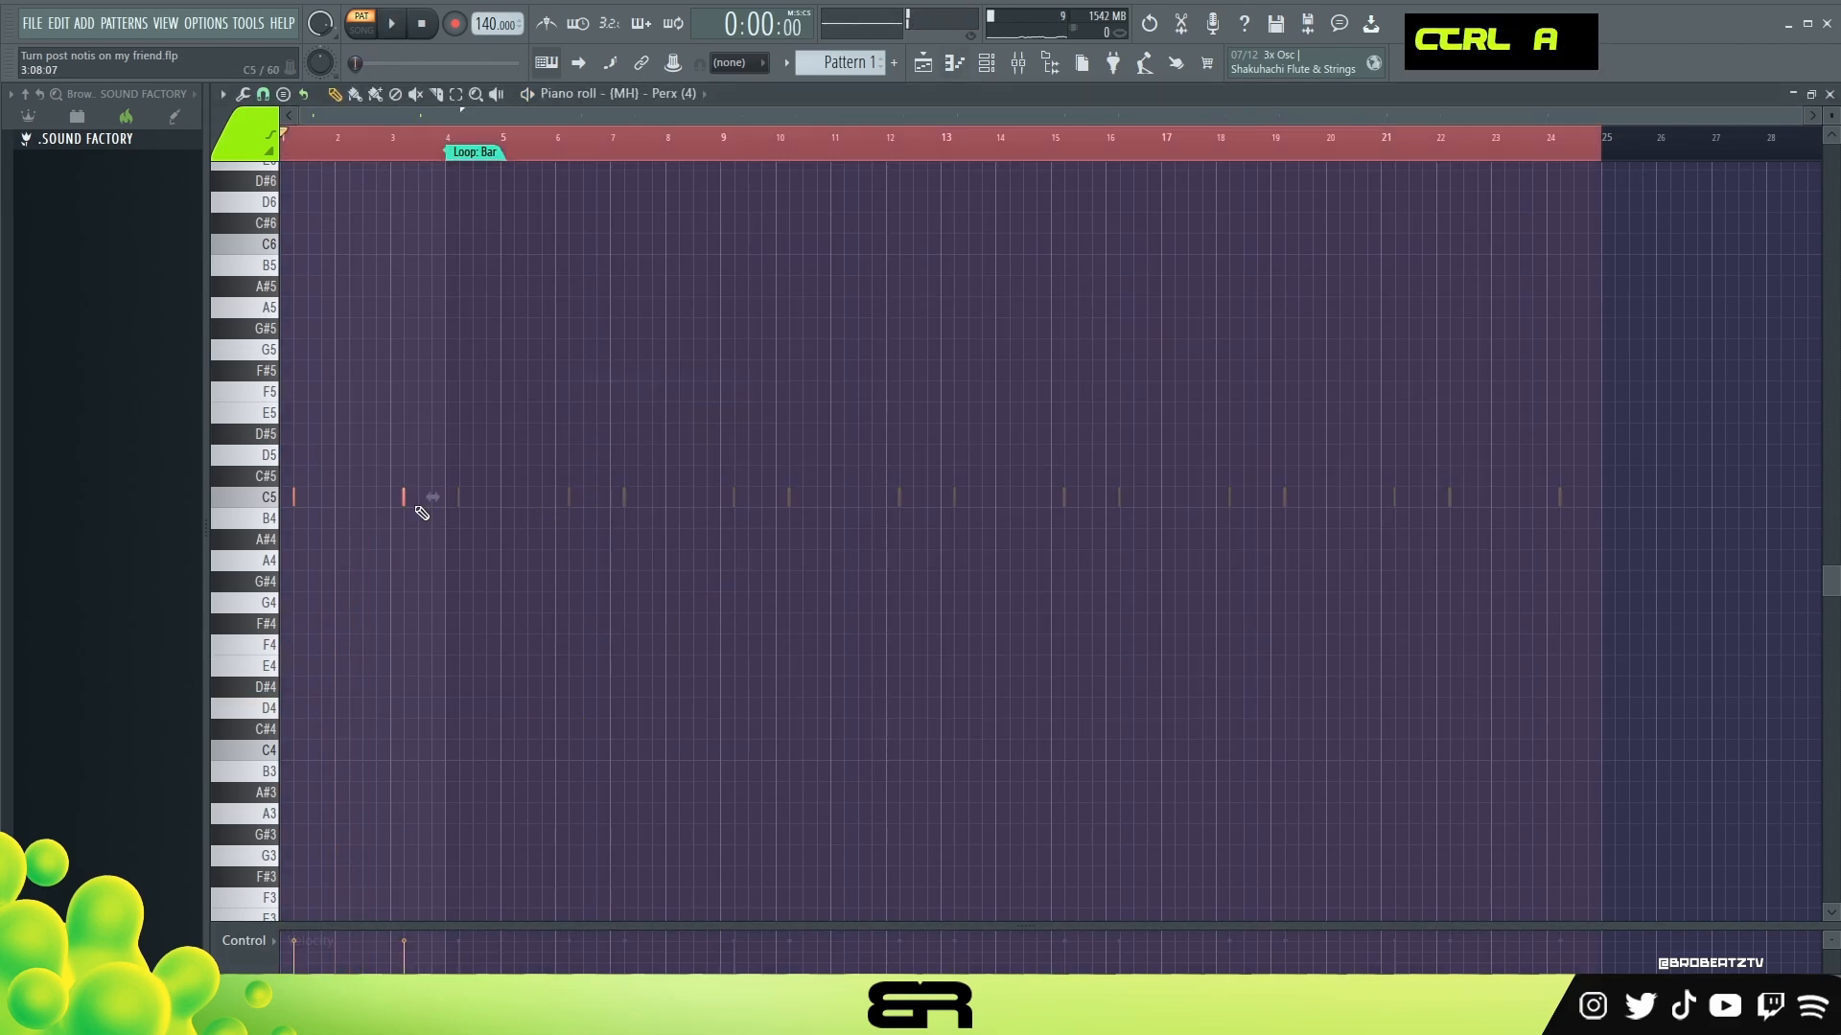
pyautogui.keyDown('ctrl'); pyautogui.click(406, 499); pyautogui.keyUp('ctrl')
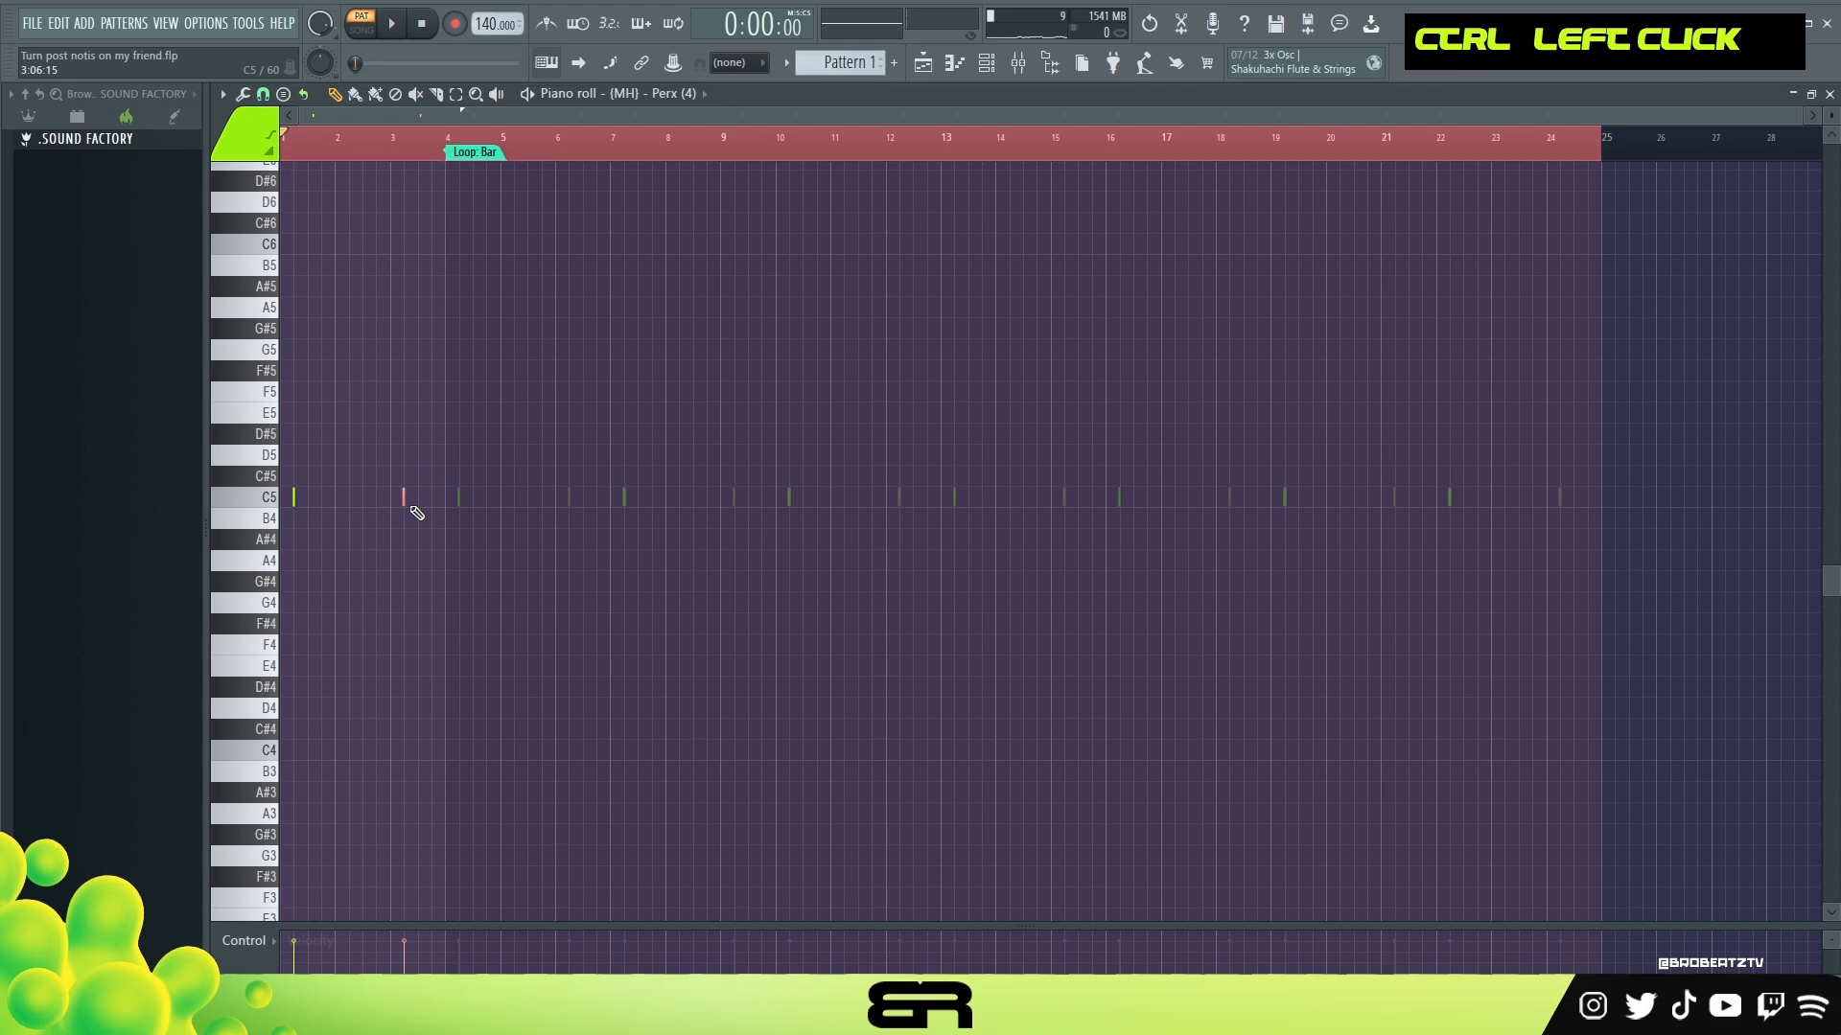
pyautogui.keyDown('alt'); pyautogui.click(404, 500); pyautogui.keyUp('alt')
pyautogui.hotkey('ctrl', 'z')
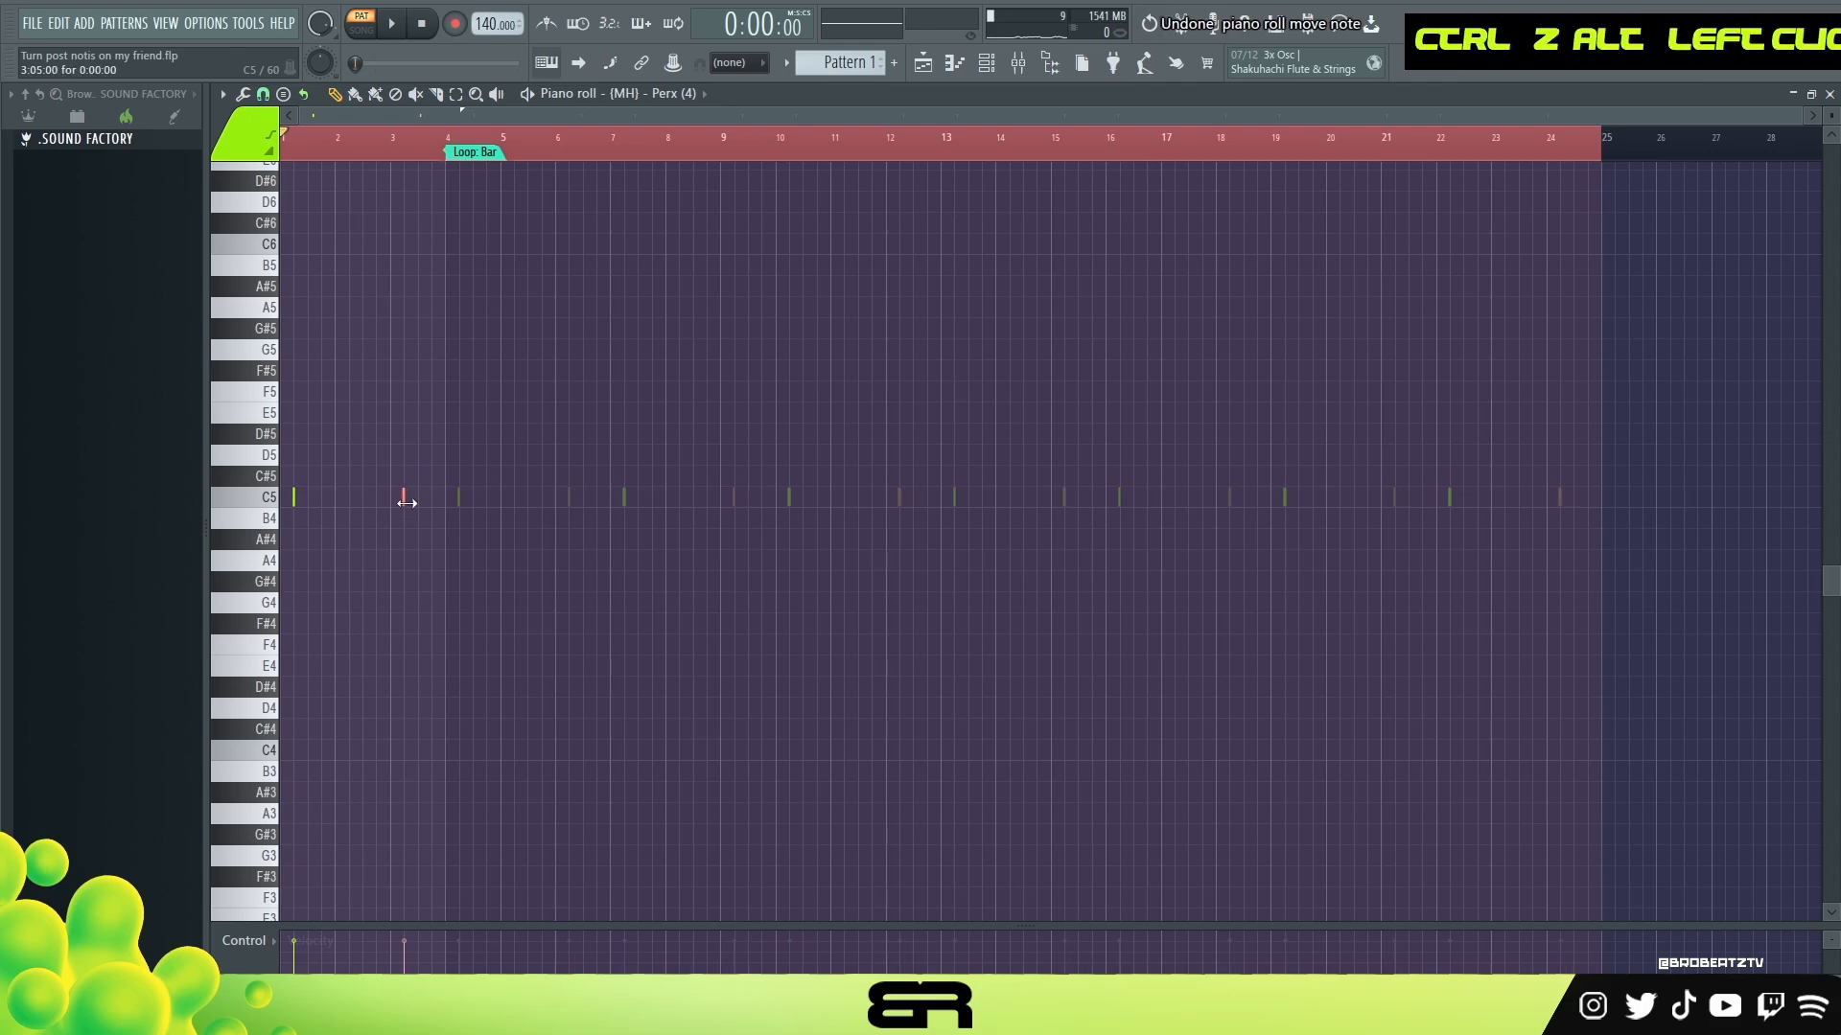
pyautogui.moveTo(454, 510); pyautogui.dragTo(497, 516)
pyautogui.rightClick(420, 518)
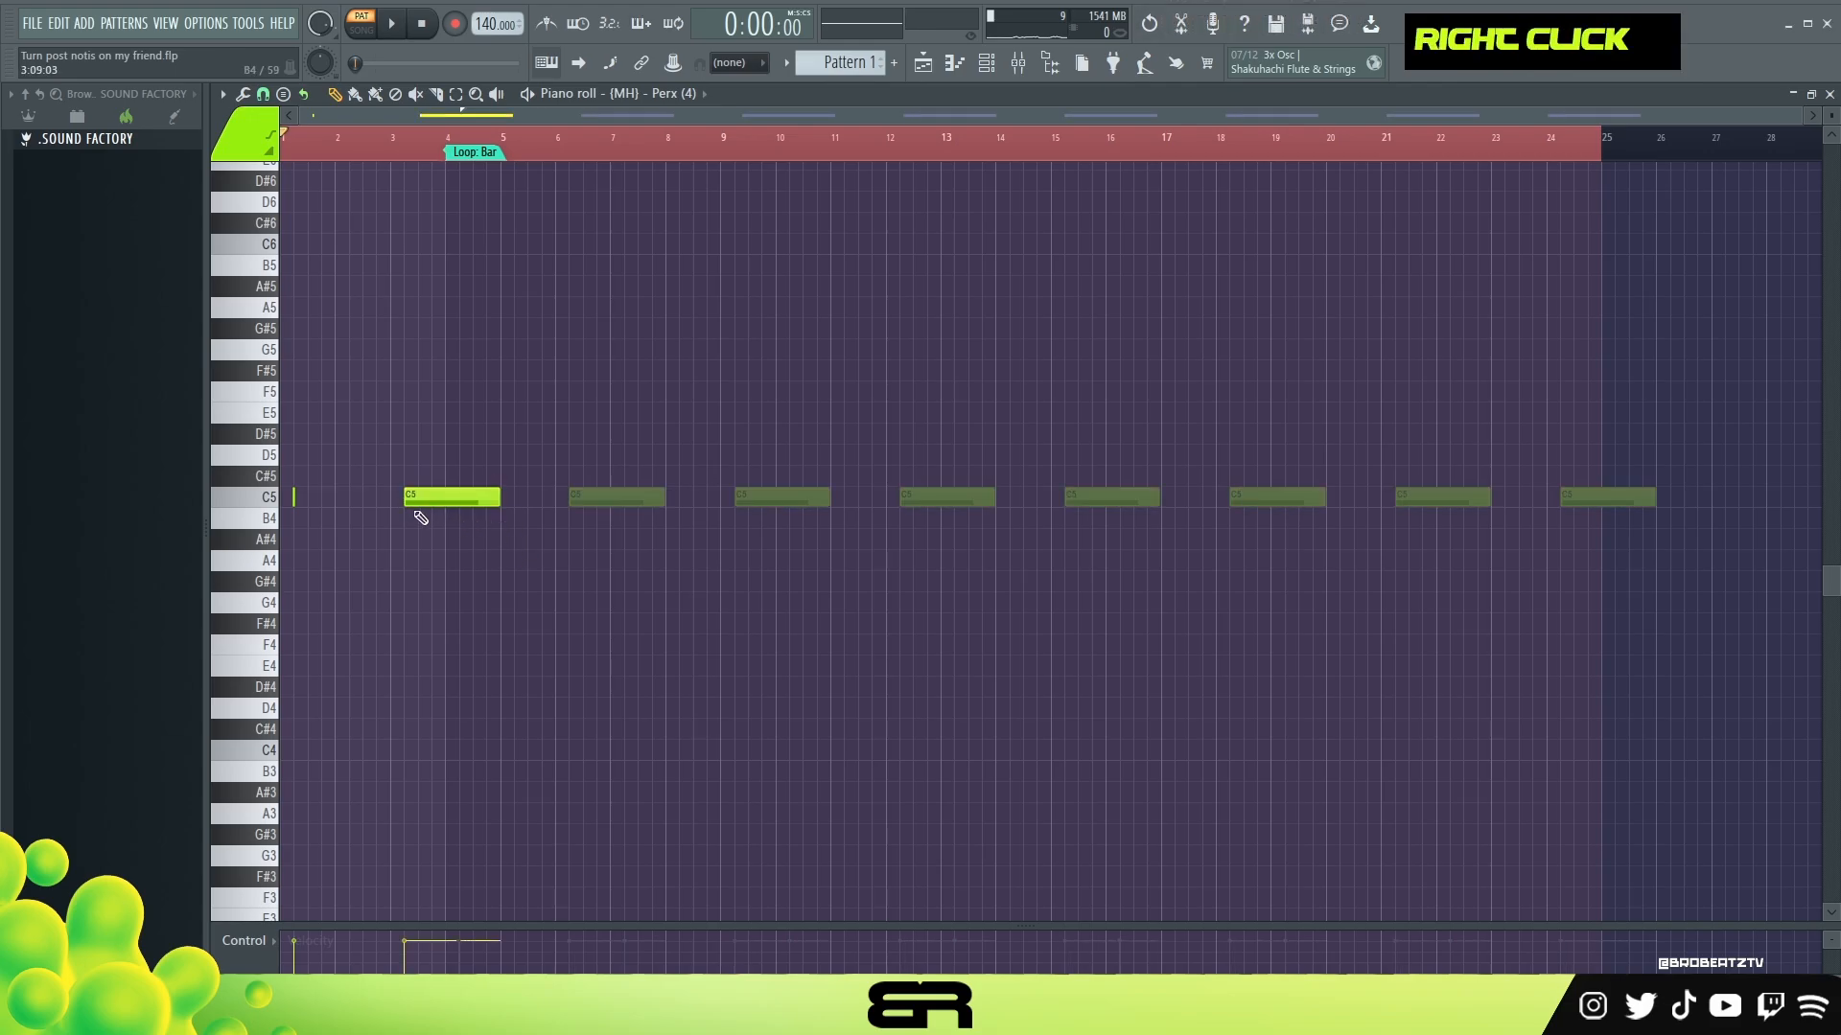
pyautogui.click(297, 500)
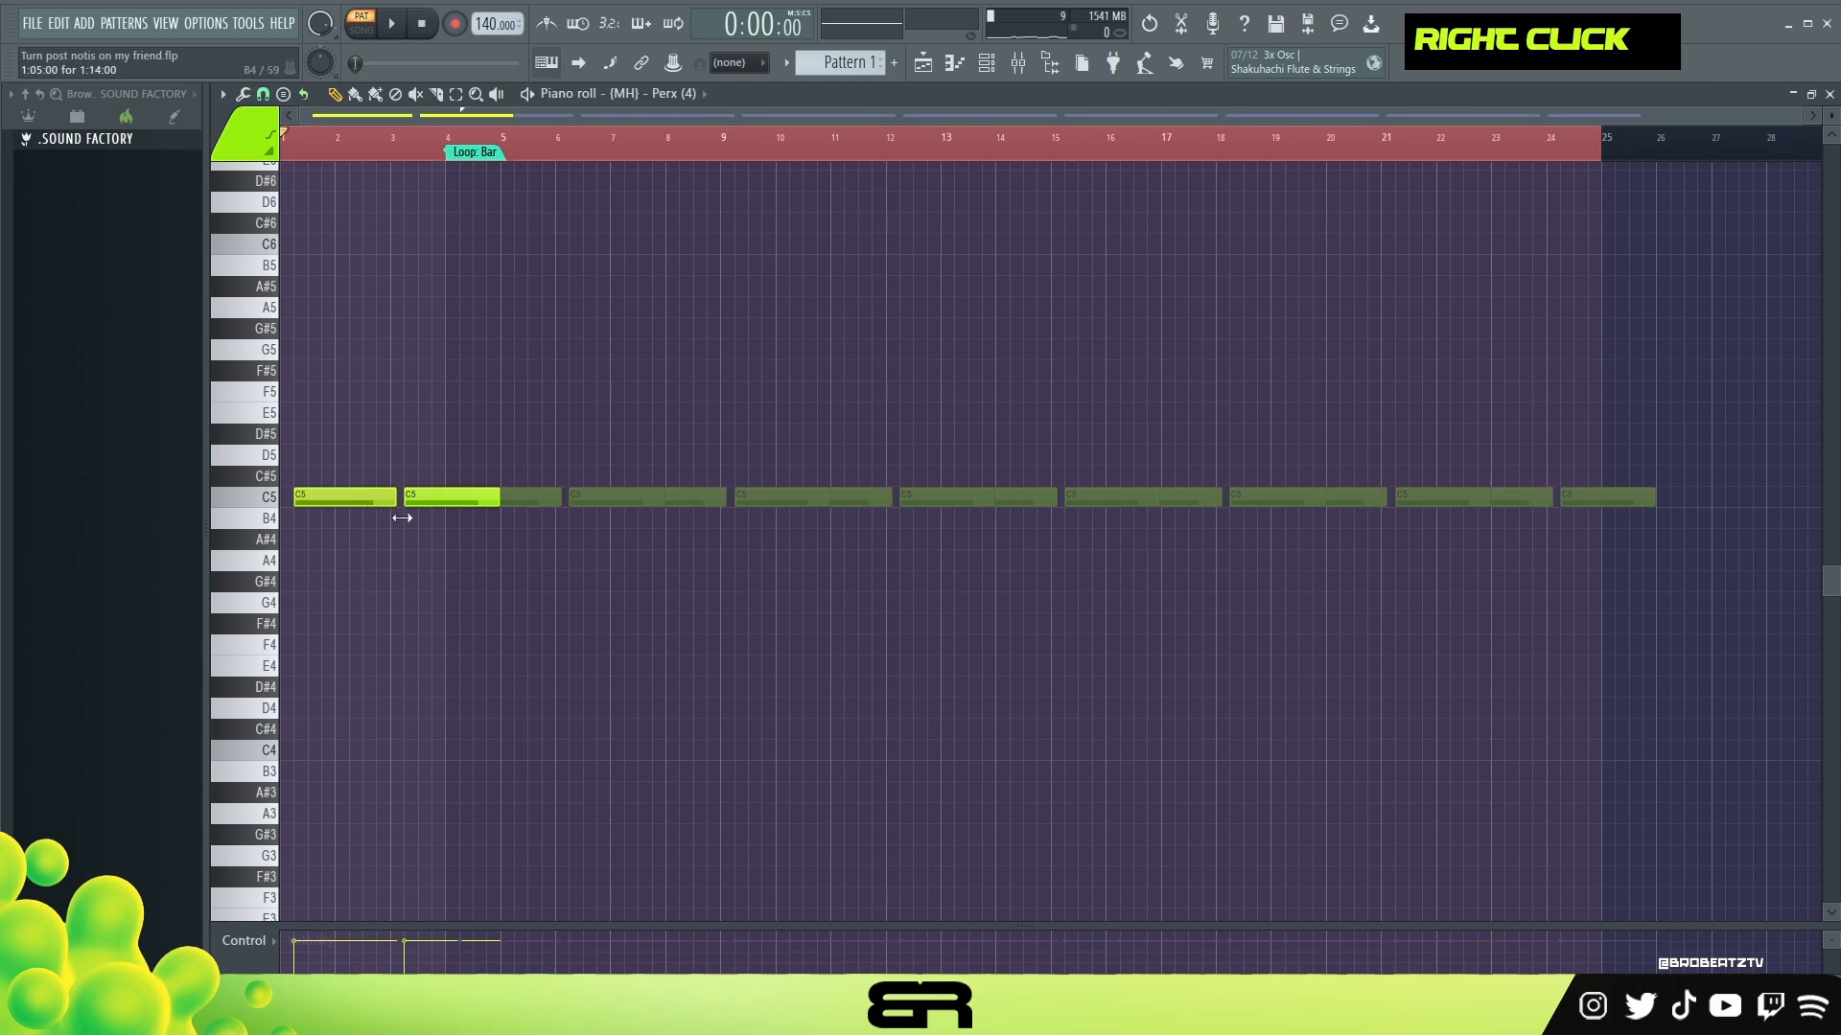
# Turn off looping for the Perx (4) notes and shorten the second note so it ends just before bar 4
pyautogui.rightClick(446, 155)
pyautogui.doubleClick(464, 156)
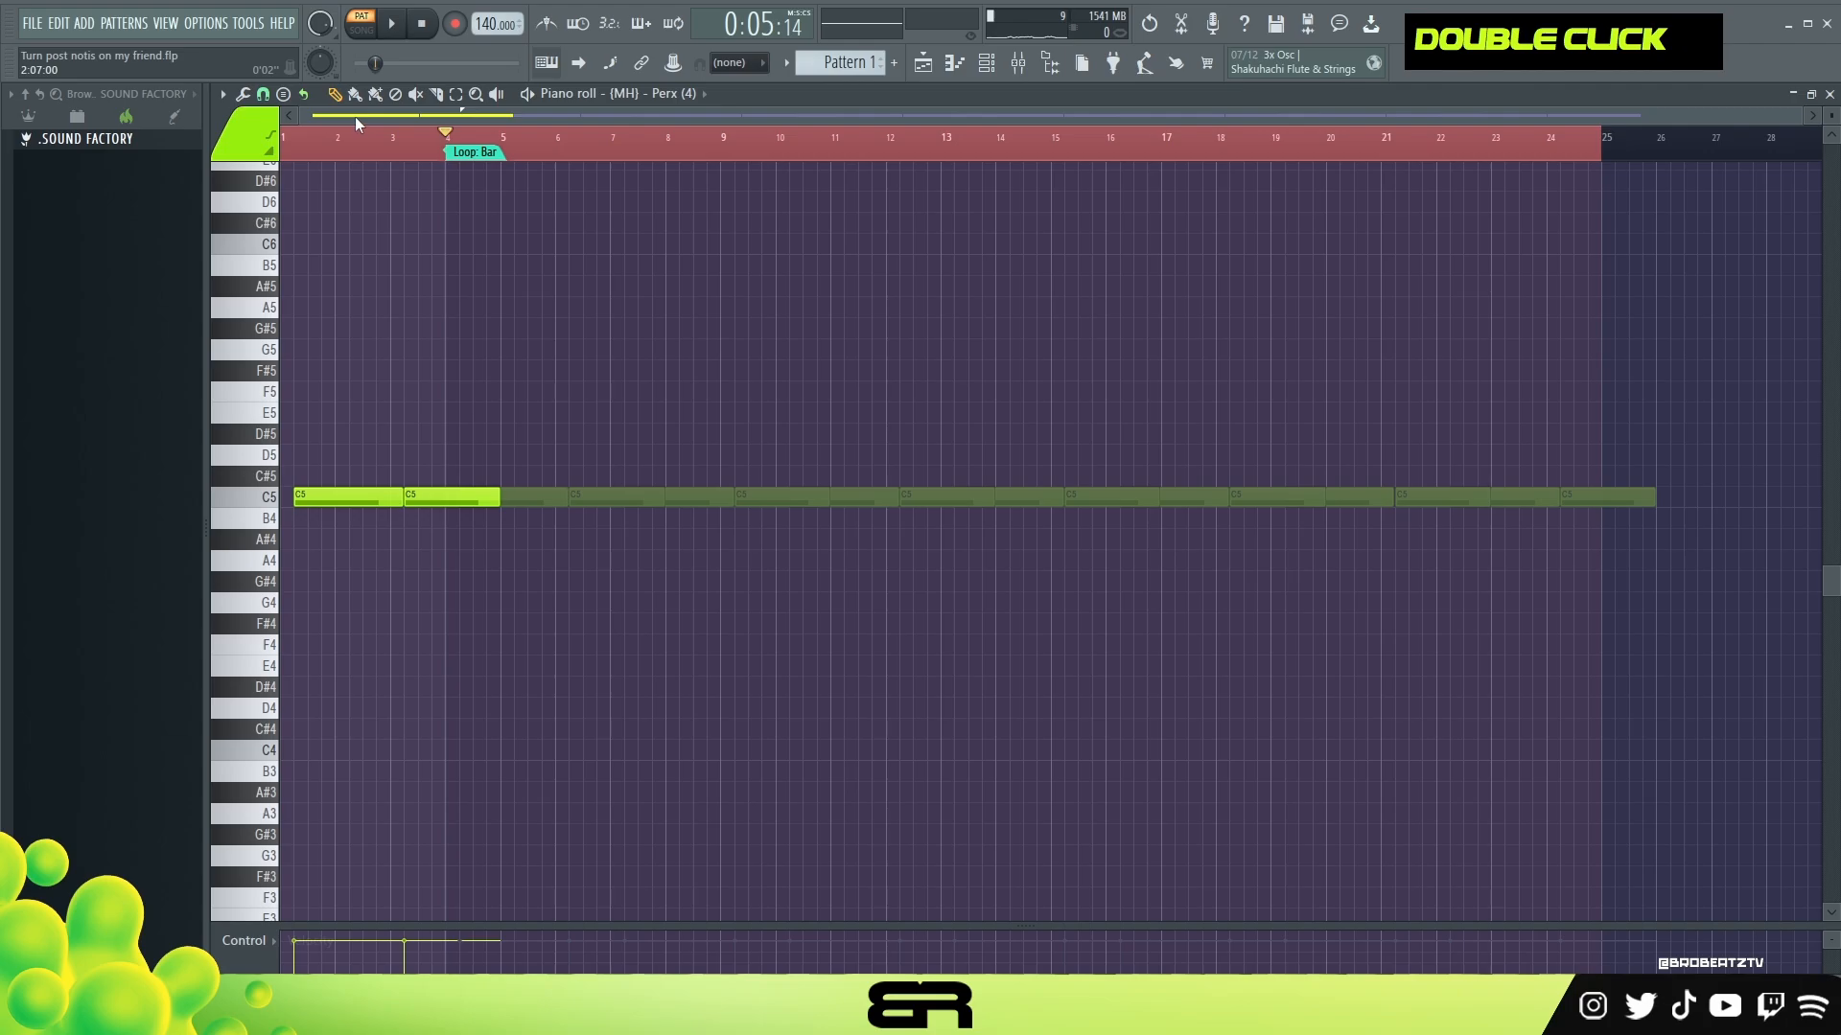
pyautogui.click(304, 95)
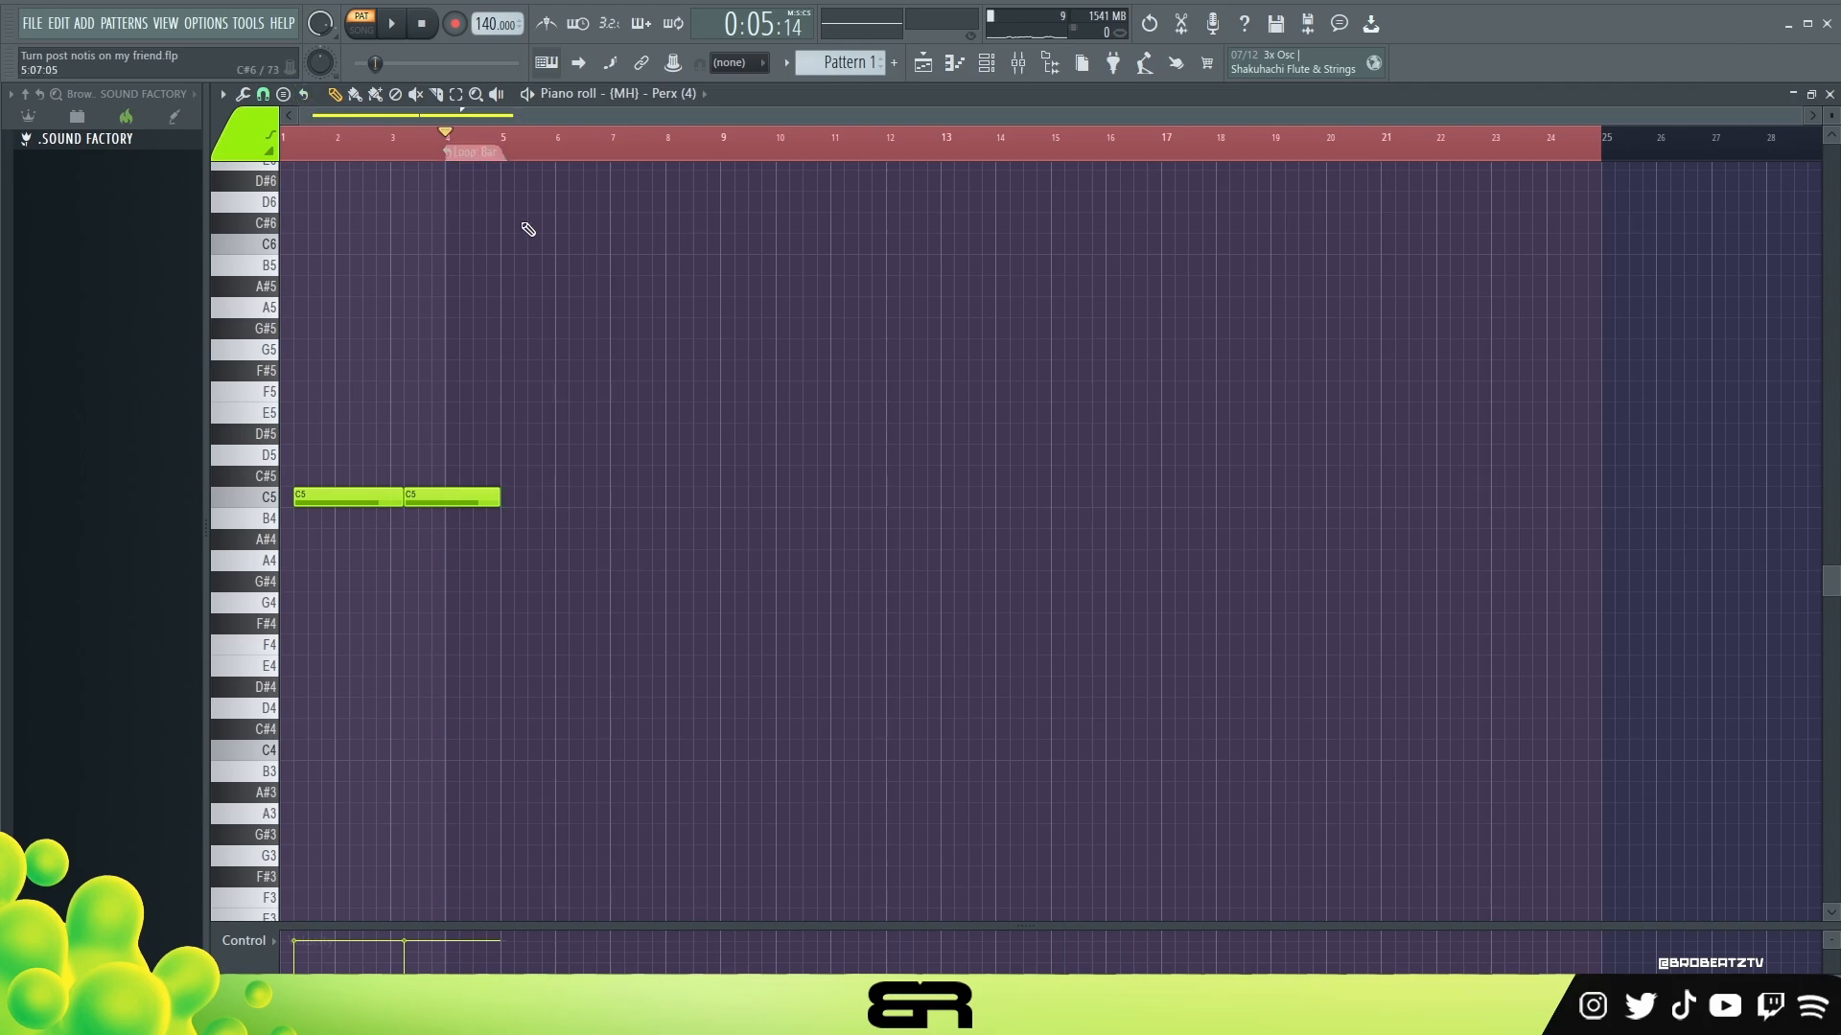
pyautogui.keyDown('ctrl'); pyautogui.click(497, 497); pyautogui.keyUp('ctrl')
pyautogui.moveTo(498, 497); pyautogui.dragTo(439, 523)
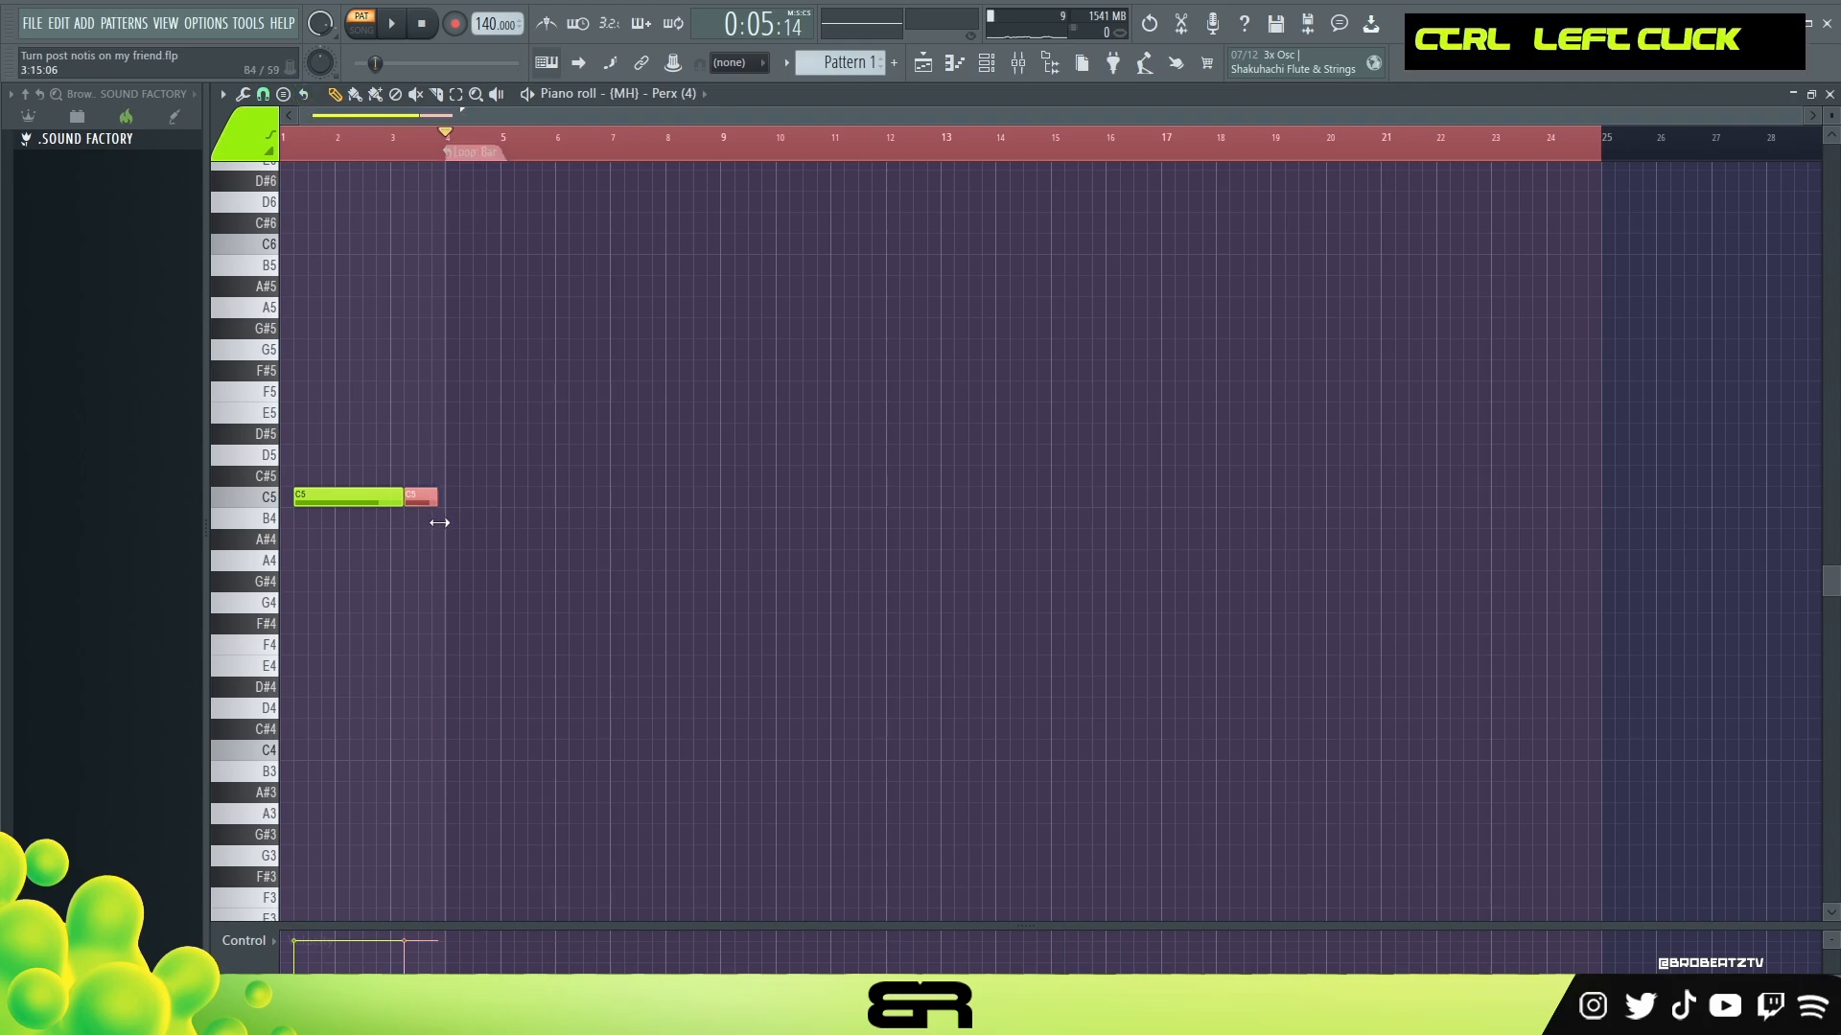
# Duplicate the three-bar Perx (4) phrase six times up to the start of bar 22 and clear the selection
pyautogui.doubleClick(448, 139)
pyautogui.hotkey('ctrl', 'b')
pyautogui.hotkey('ctrl', 'b')
pyautogui.hotkey('ctrl', 'b')
pyautogui.hotkey('ctrl', 'b')
pyautogui.hotkey('ctrl', 'b')
pyautogui.hotkey('ctrl', 'b')
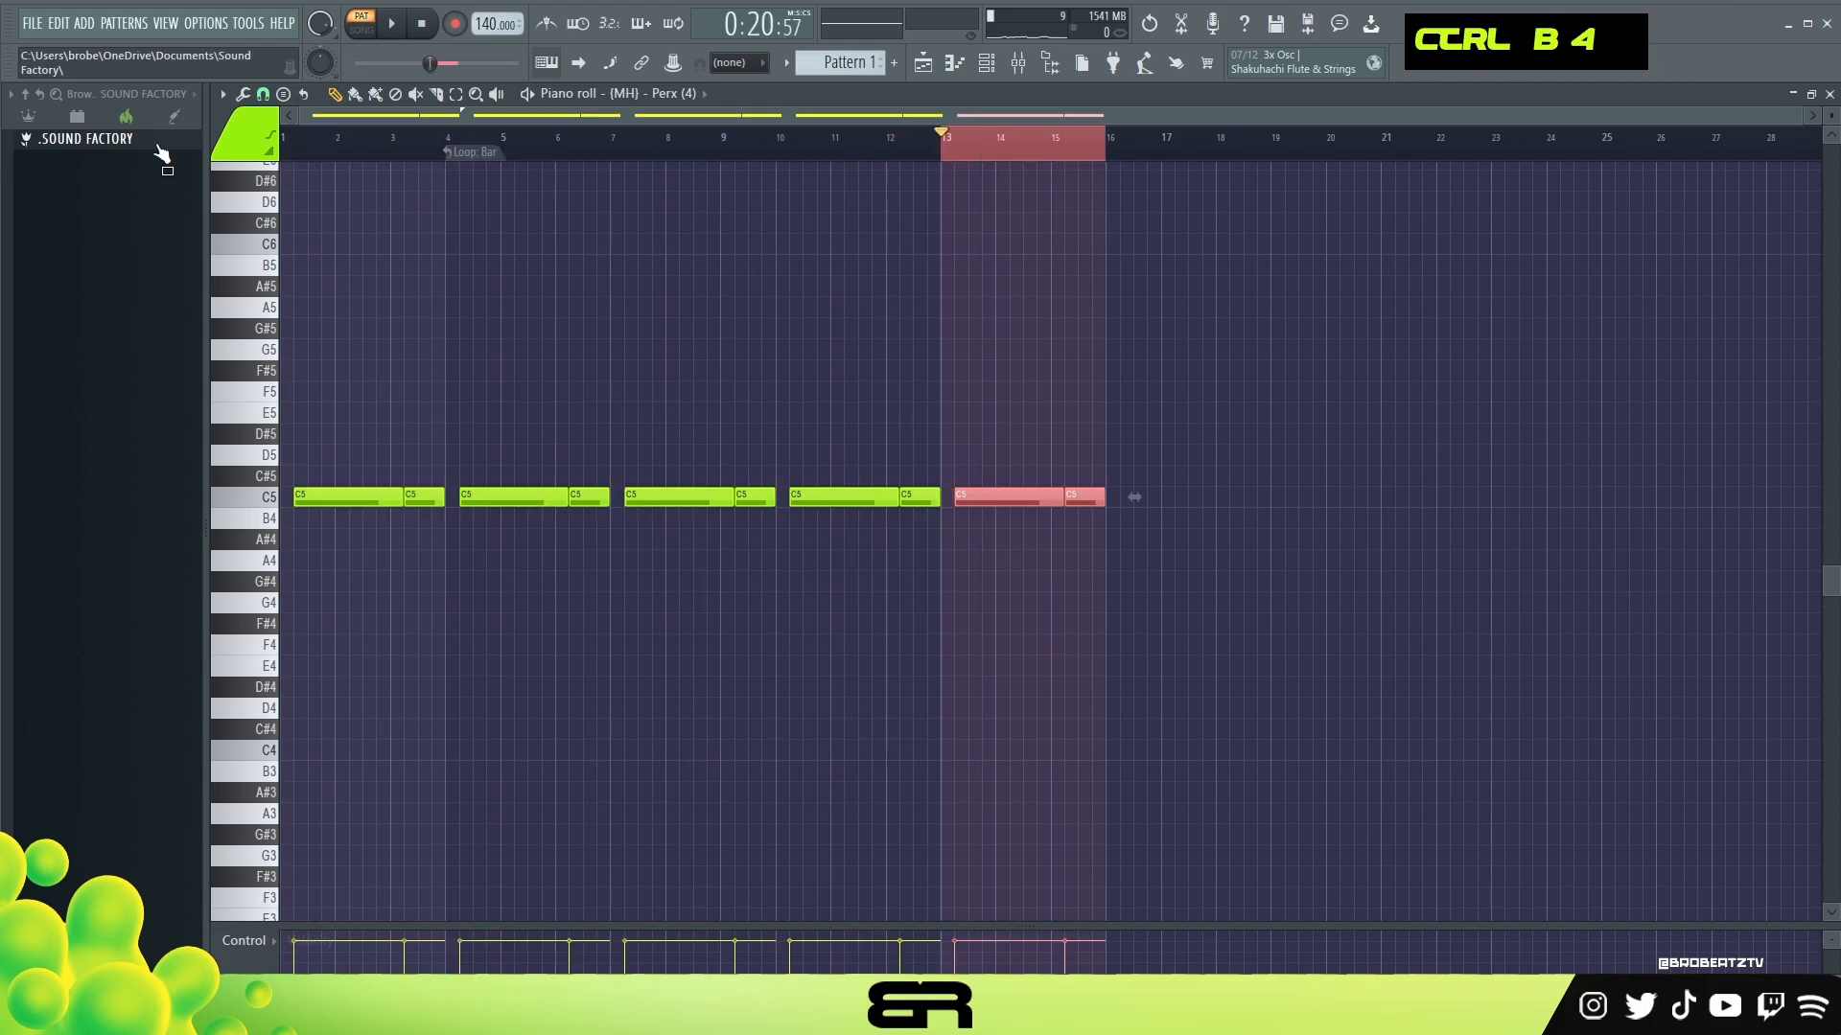
pyautogui.rightClick(1016, 165)
pyautogui.doubleClick(862, 146)
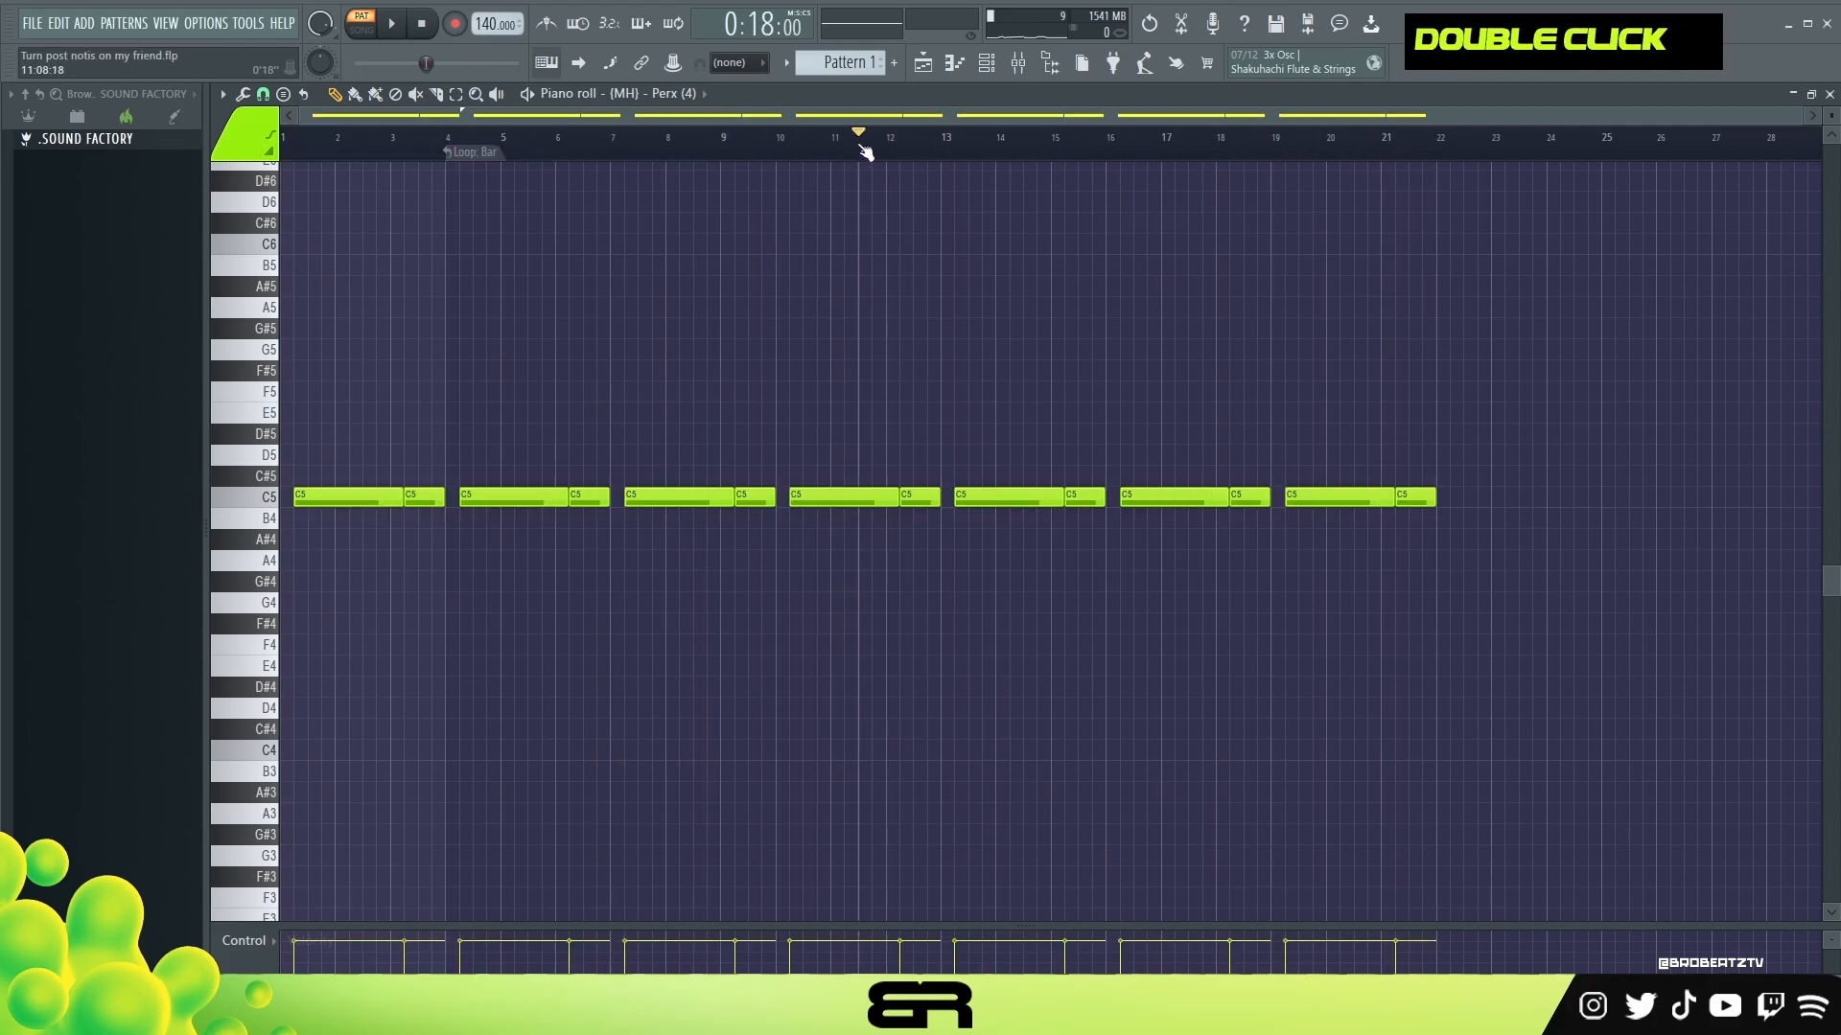
# Return to the channel rack and add a Perx (1) hit on step 17 and a Snare (18) hit on step 19 while previewing the beat
pyautogui.click(984, 67)
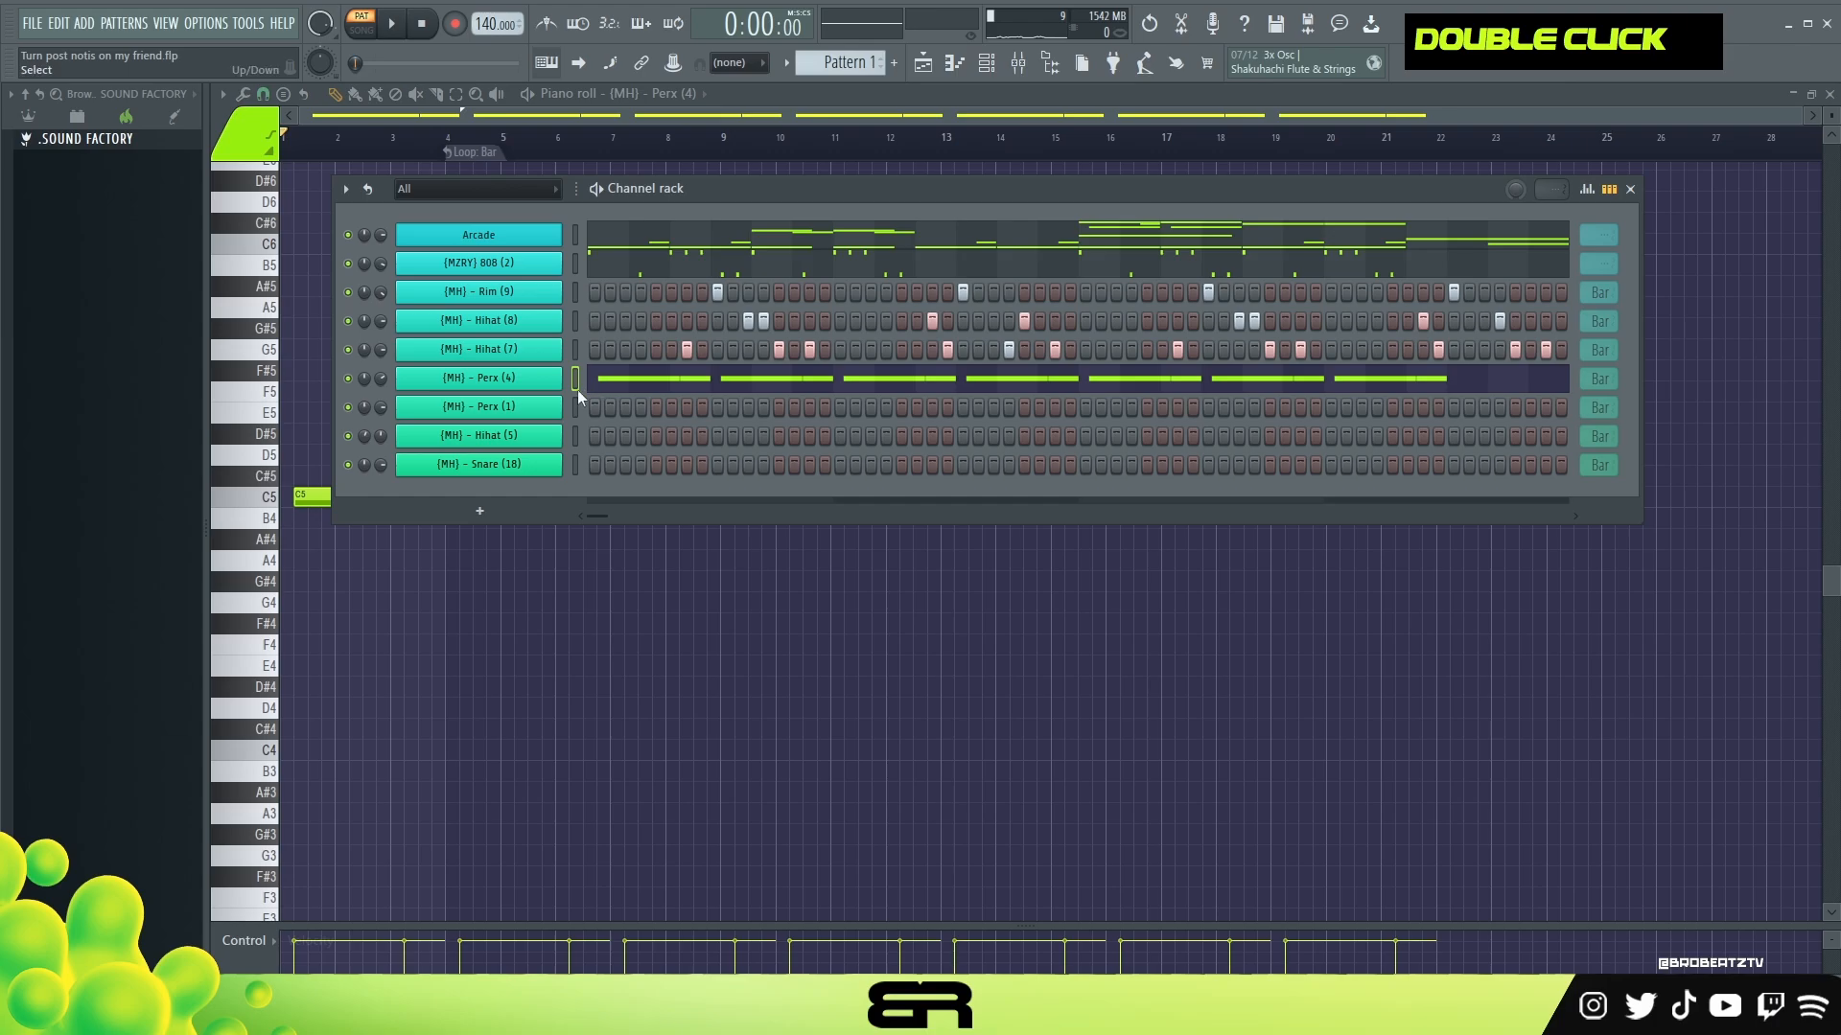
pyautogui.press('space')
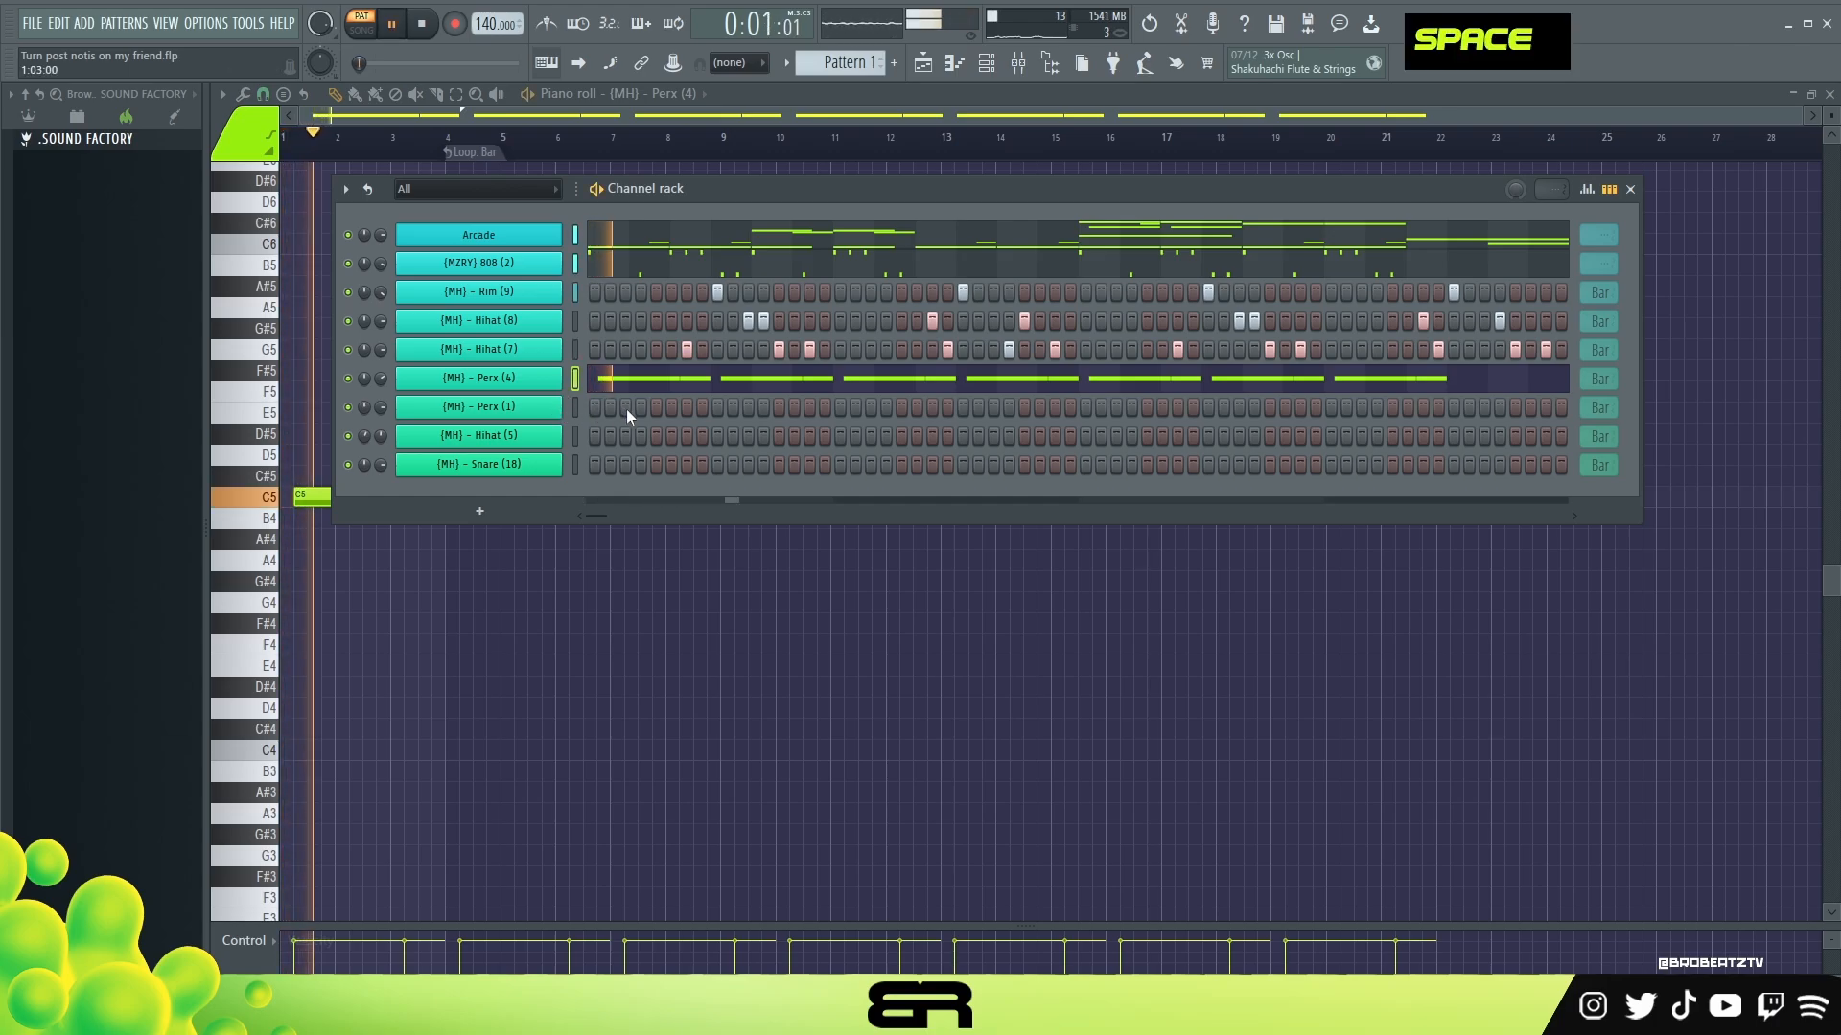
pyautogui.press('space')
pyautogui.press('space')
pyautogui.press('space')
pyautogui.press('space')
pyautogui.click(840, 407)
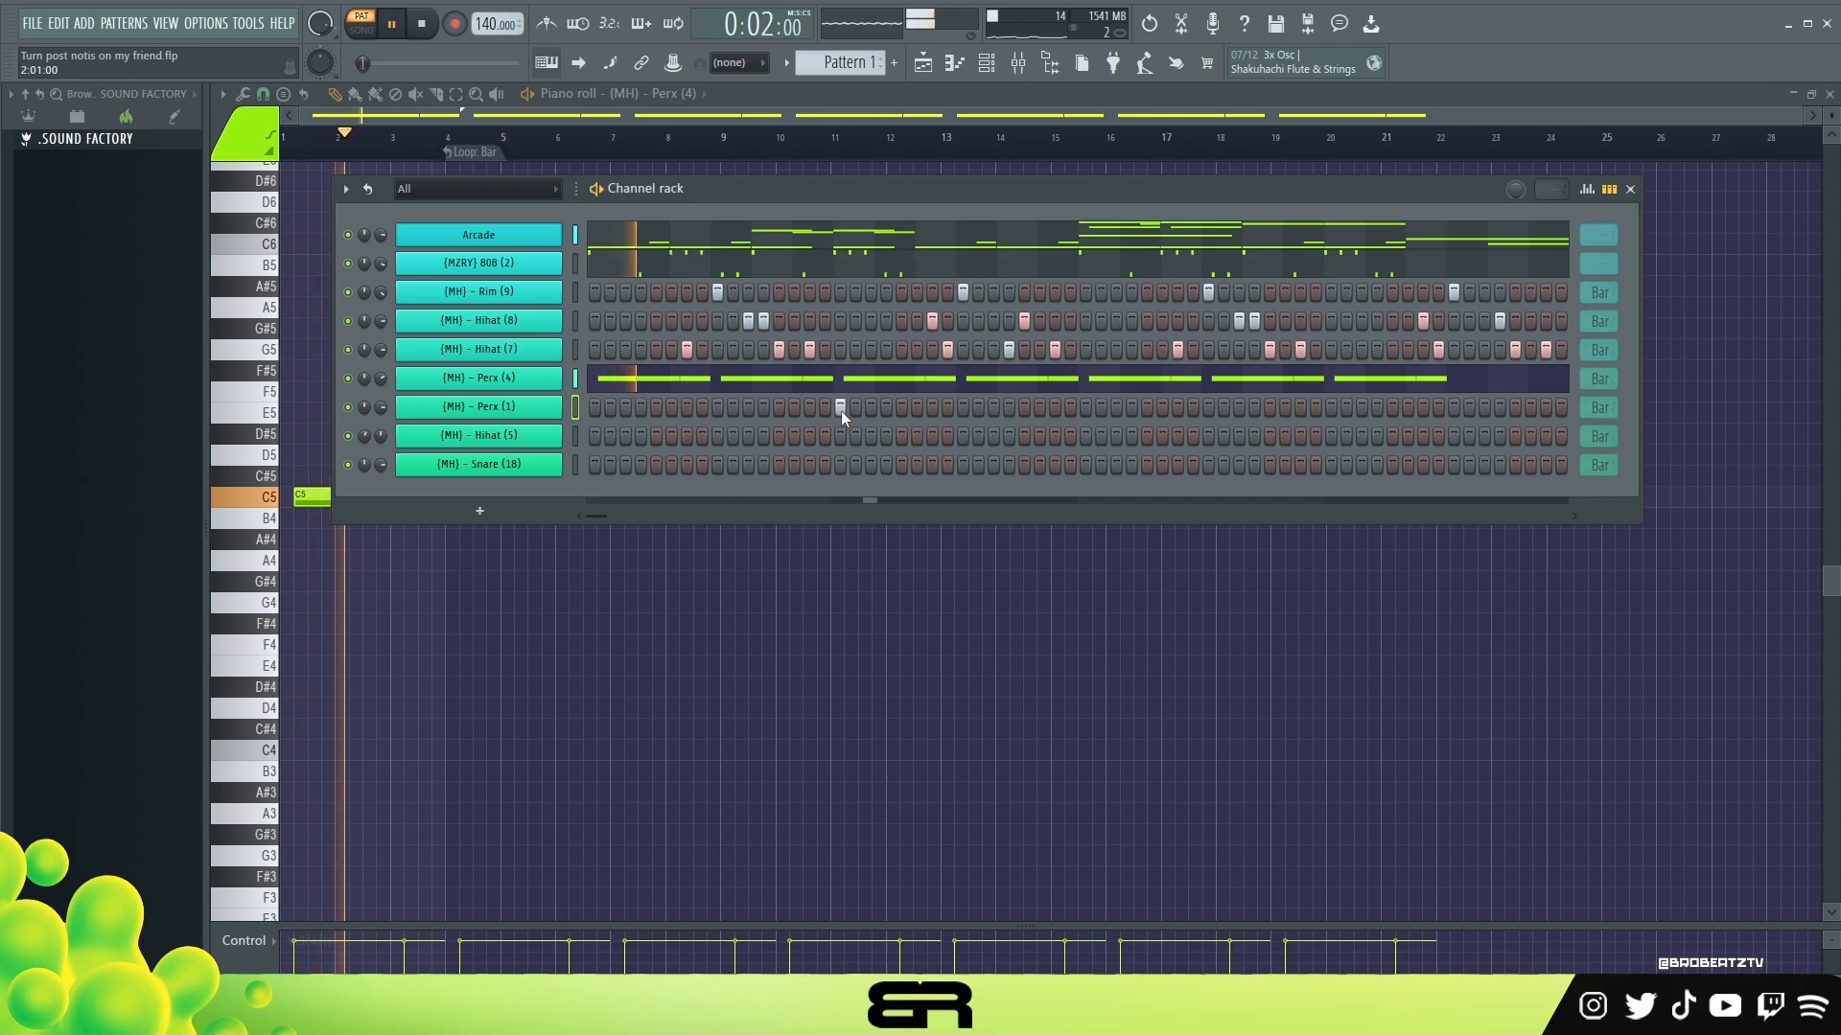
pyautogui.press('space')
pyautogui.press('space')
pyautogui.click(871, 465)
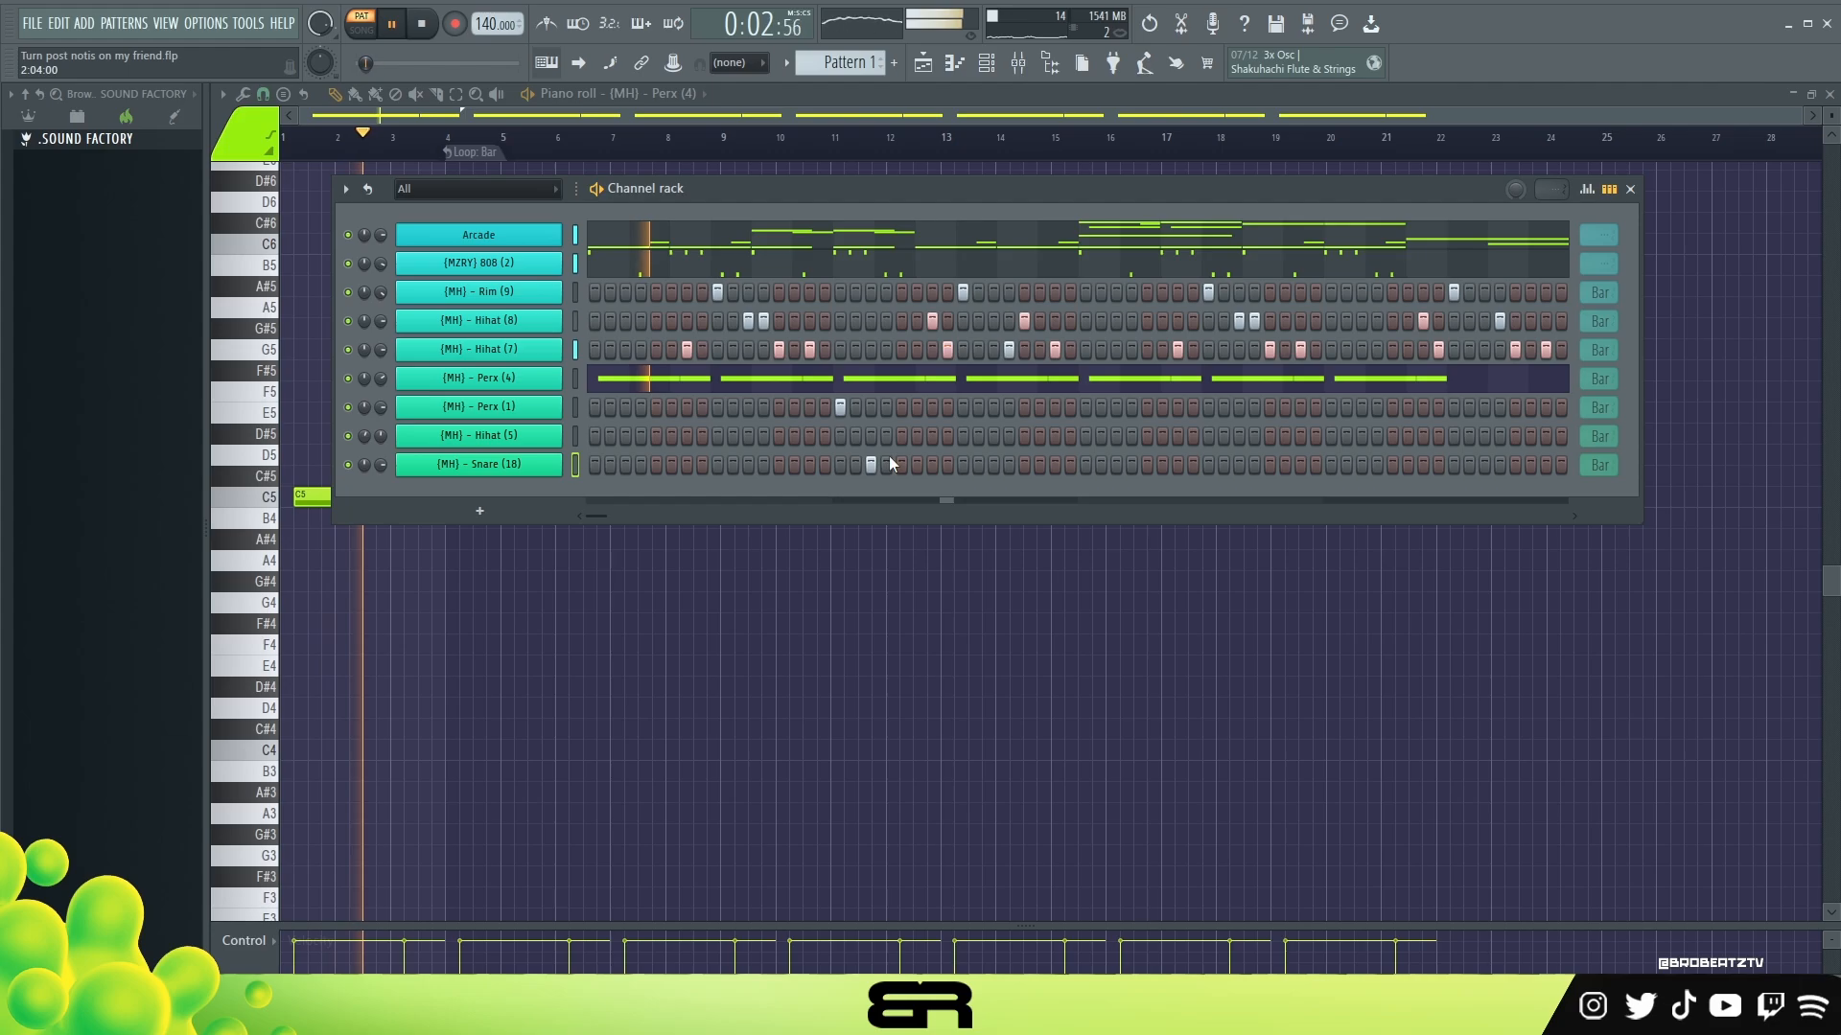
pyautogui.press('space')
pyautogui.press('space')
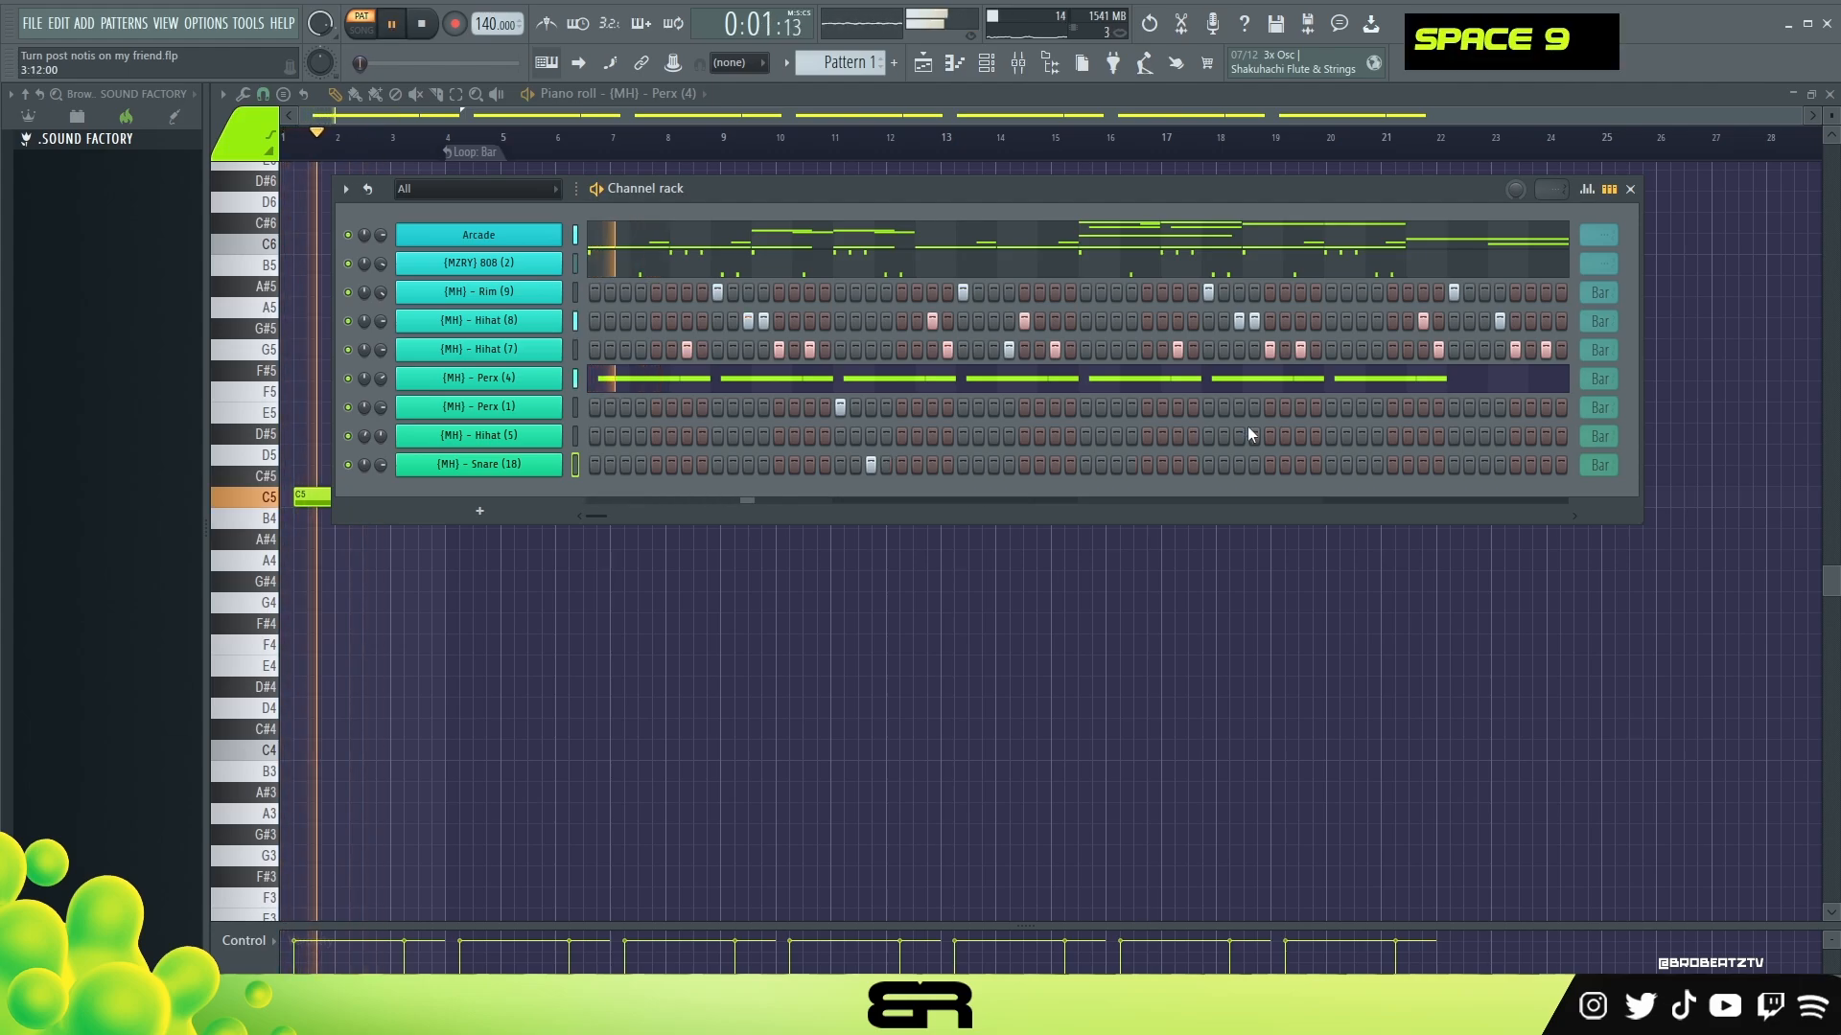
# Fill Hihat (5) on every second step, add an extra hit on step 20, and play the pattern
pyautogui.rightClick(537, 436)
pyautogui.click(786, 497)
pyautogui.press('space')
pyautogui.press('space')
pyautogui.click(882, 437)
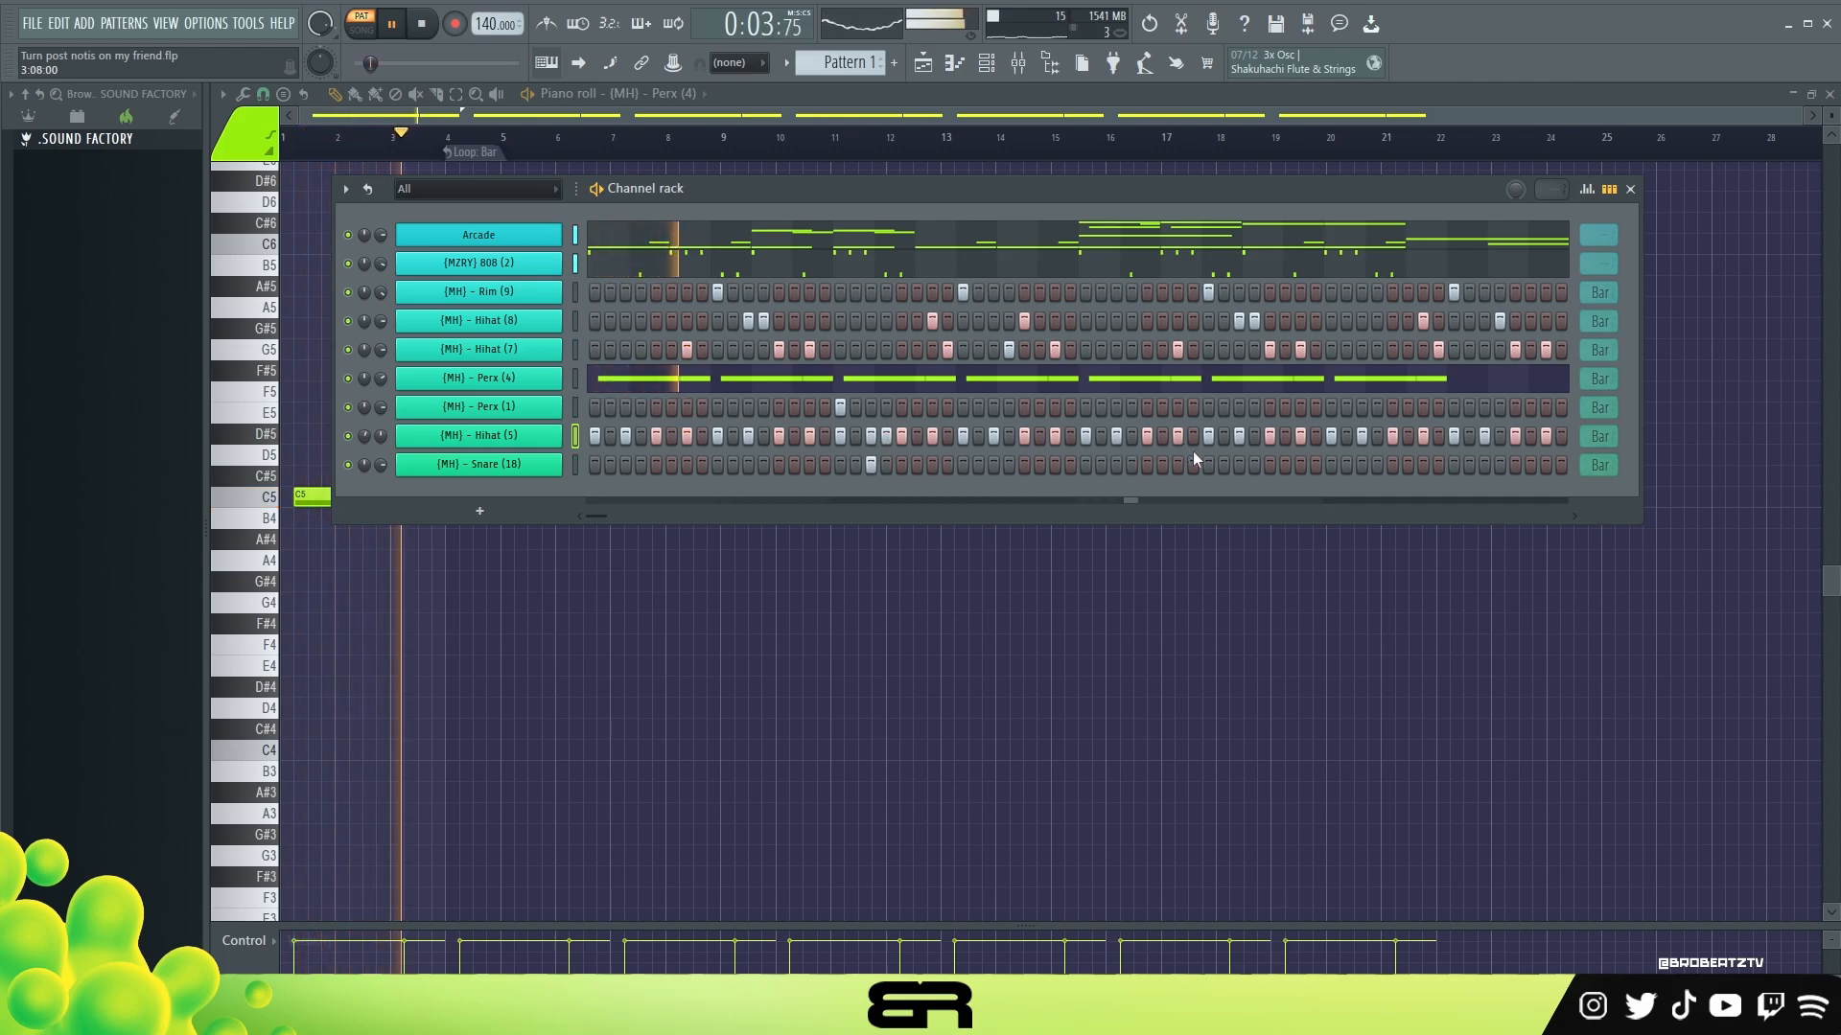
pyautogui.press('space')
pyautogui.press('space')
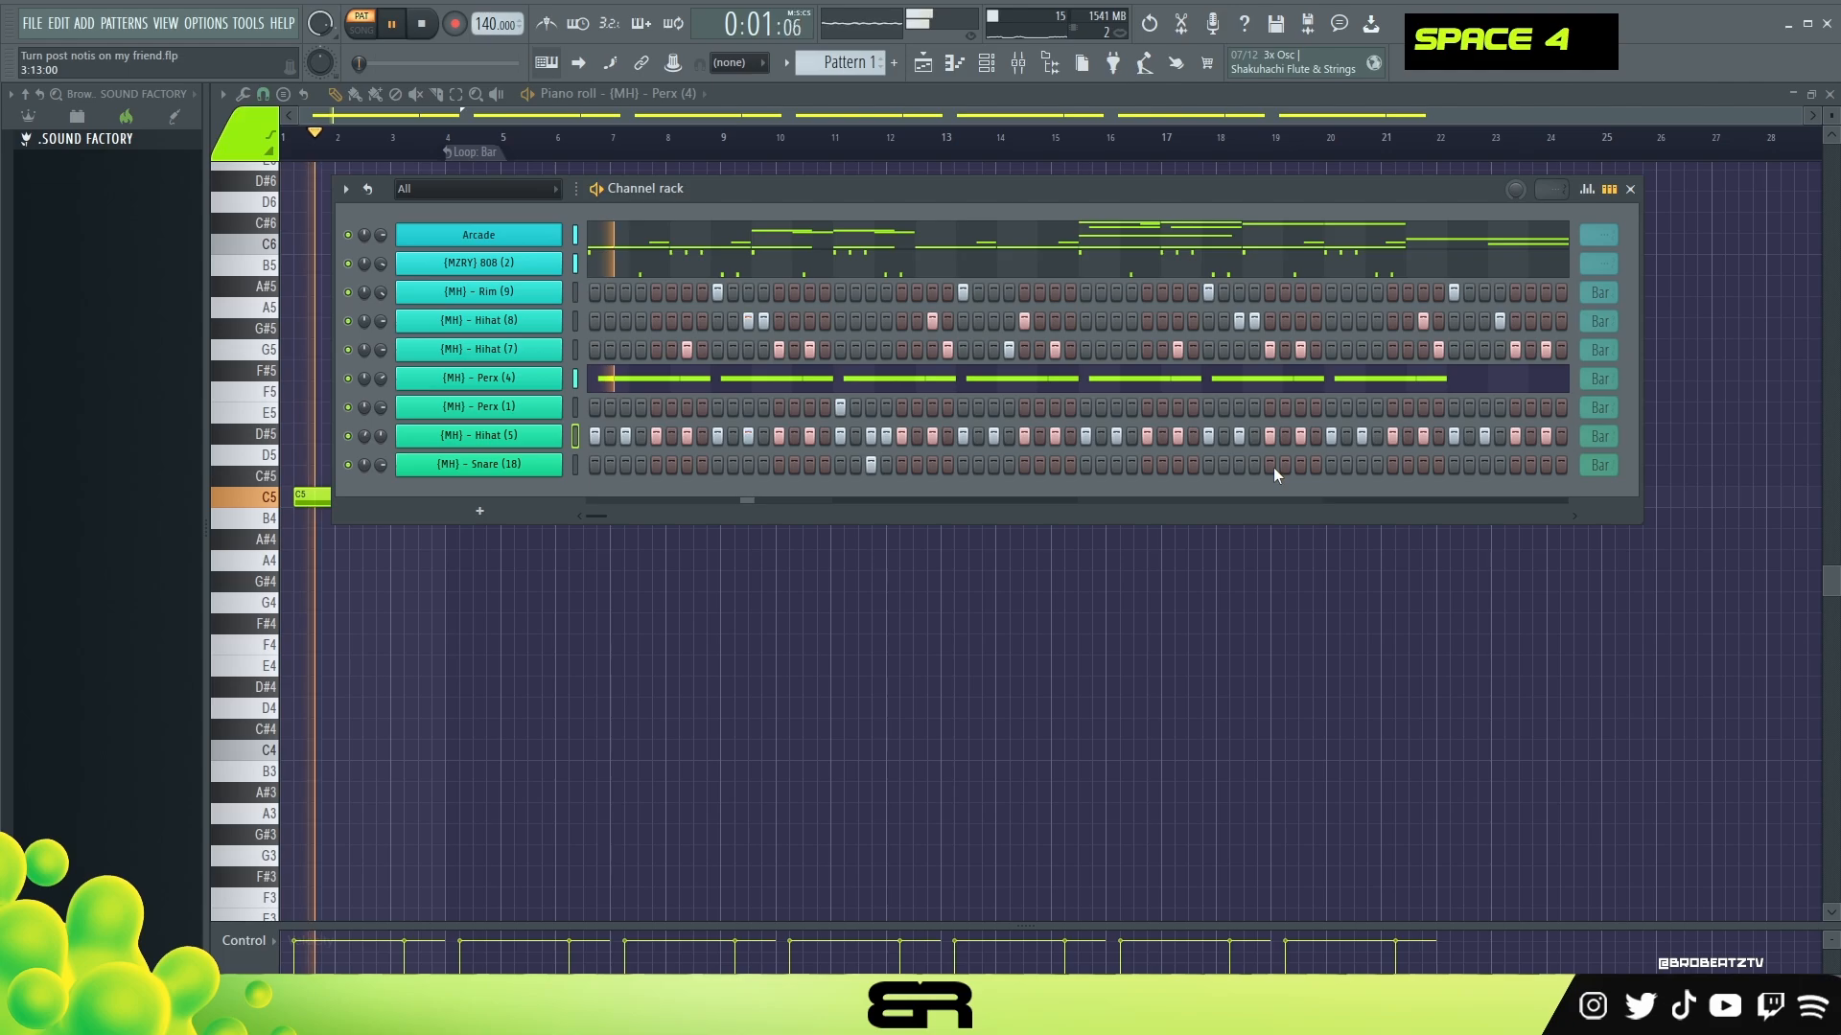
# Add Snare (18) hits on steps 43 and 51, a Hihat (5) hit on step 50 and a Perx (1) hit on step 49
pyautogui.click(1238, 465)
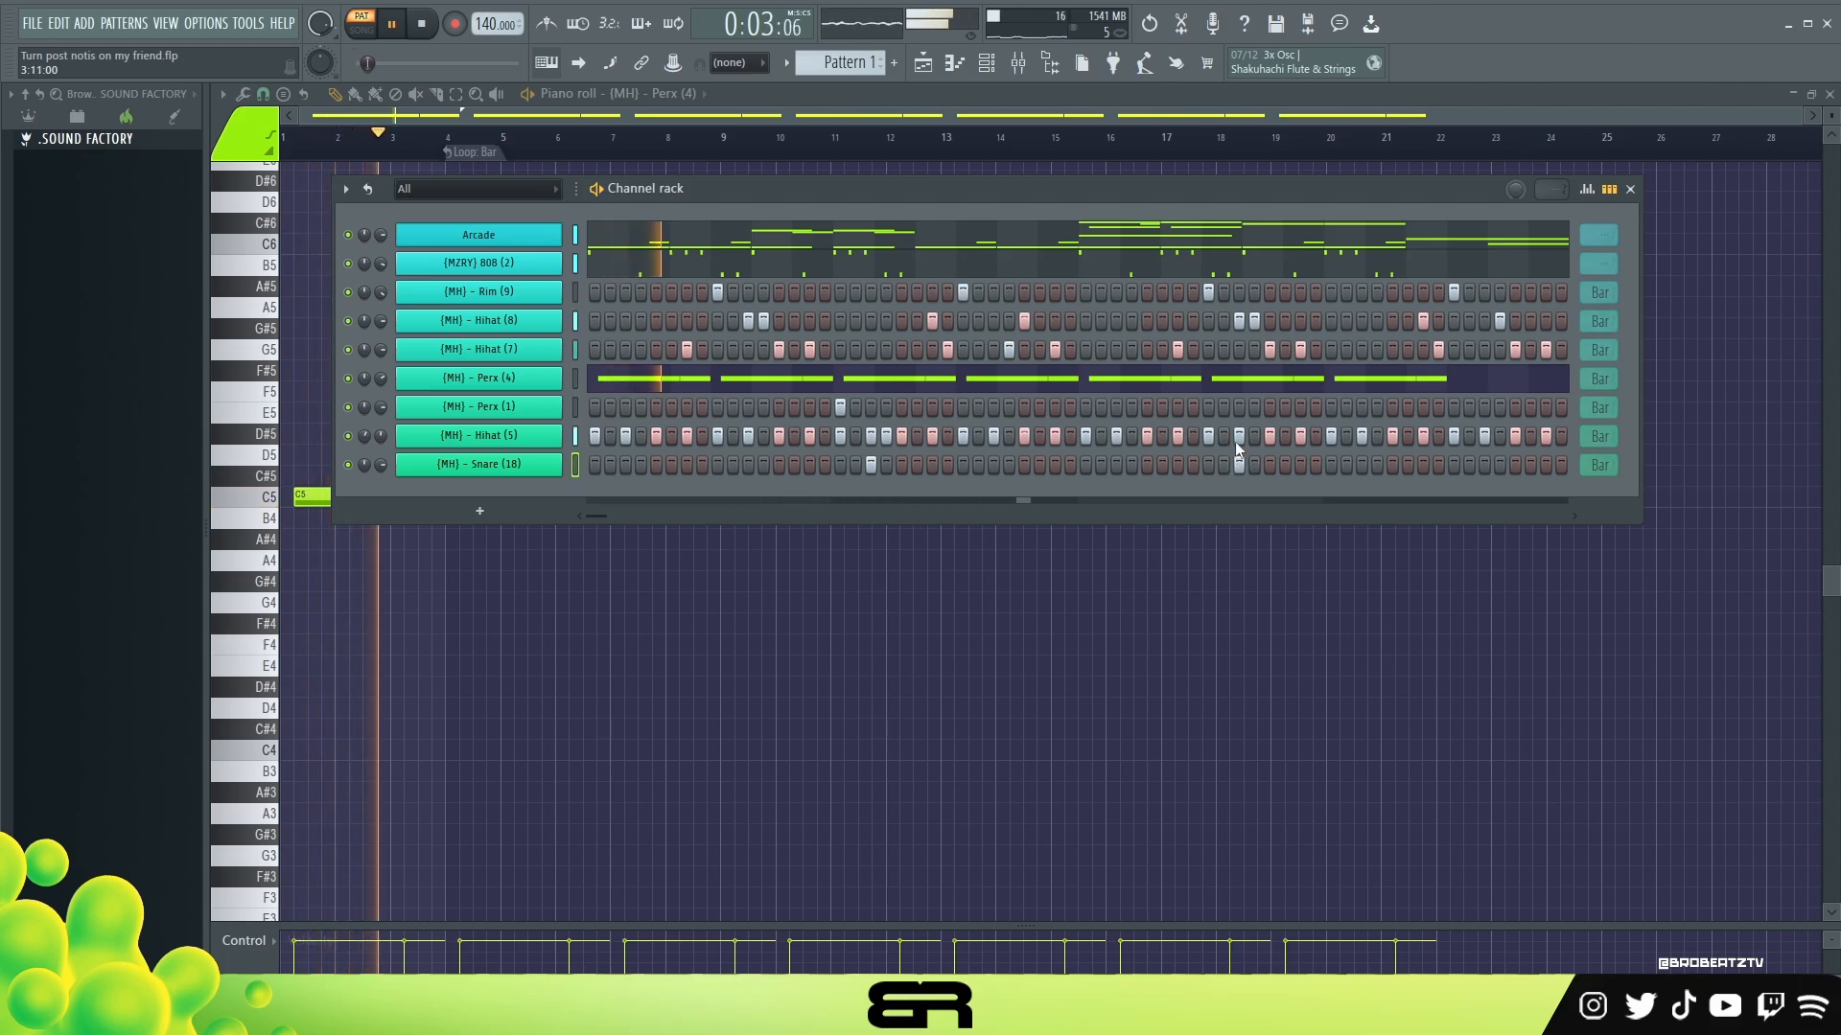
pyautogui.click(1346, 436)
pyautogui.press('space')
pyautogui.press('space')
pyautogui.click(1361, 465)
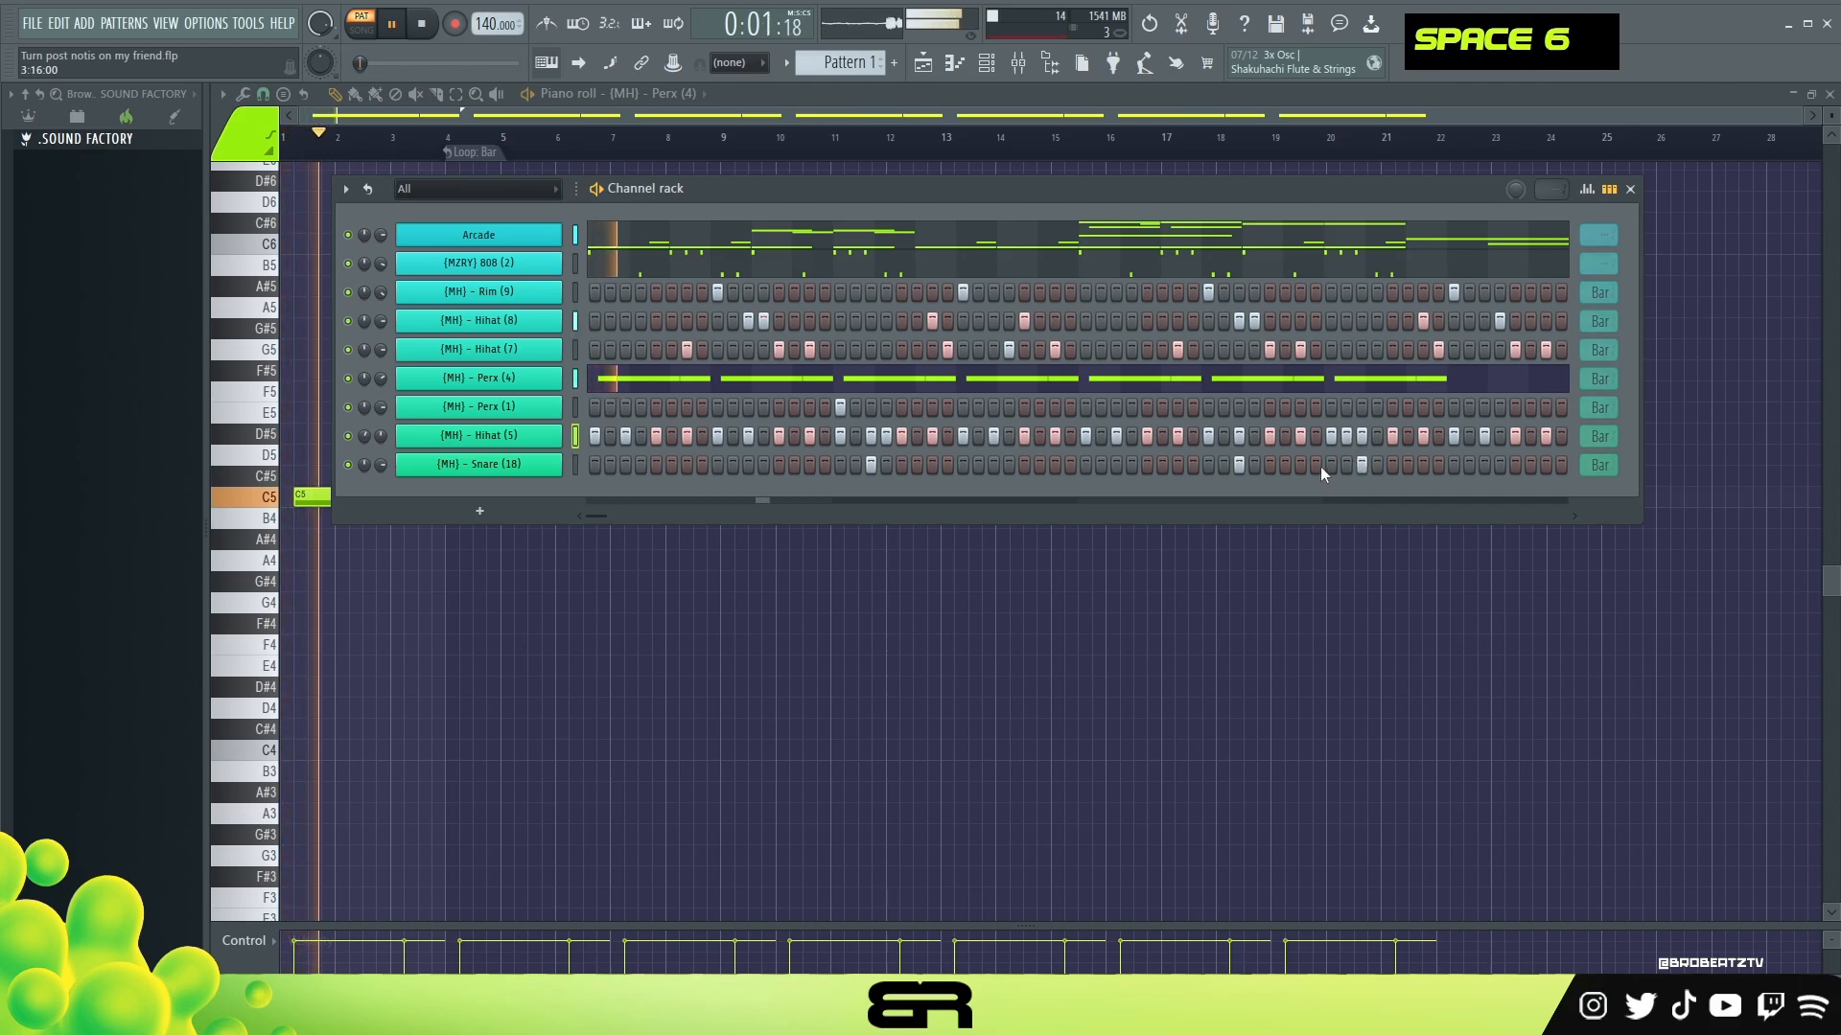
pyautogui.click(1332, 406)
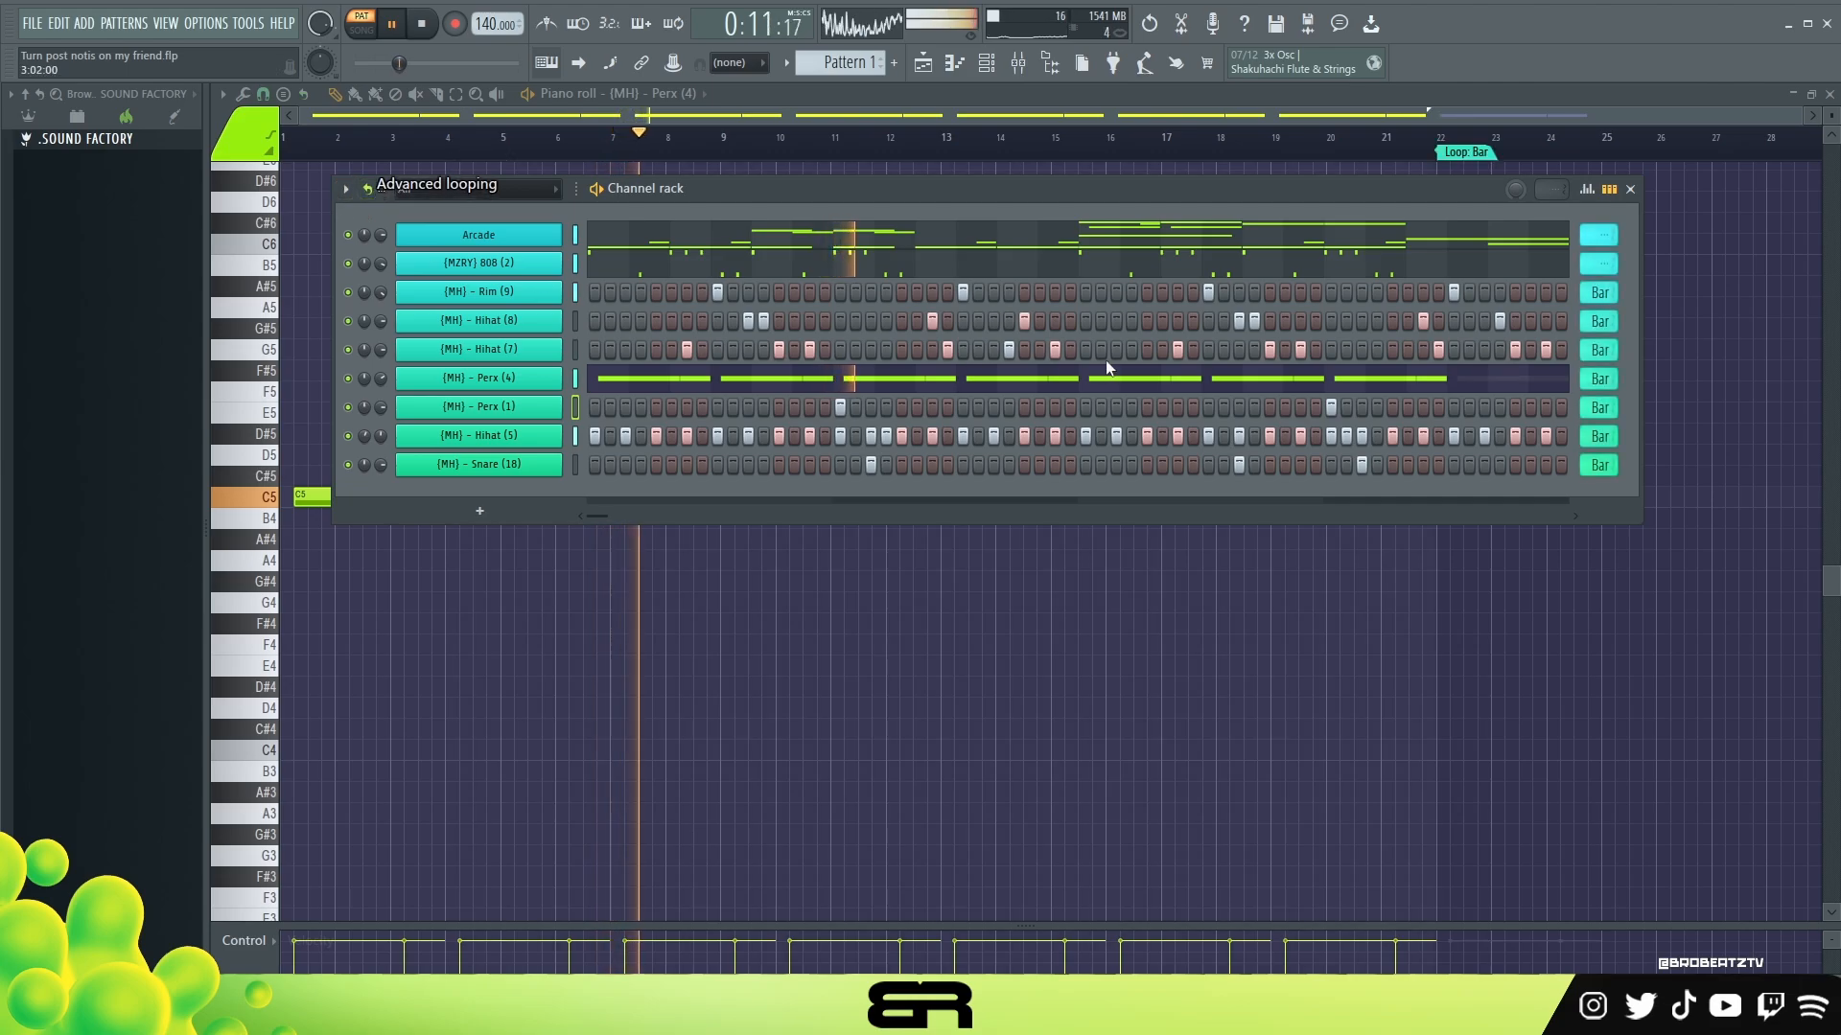
# Reopen Perx (4) in the piano roll and delete the short second note from each of the seven three-bar phrases
pyautogui.doubleClick(1409, 391)
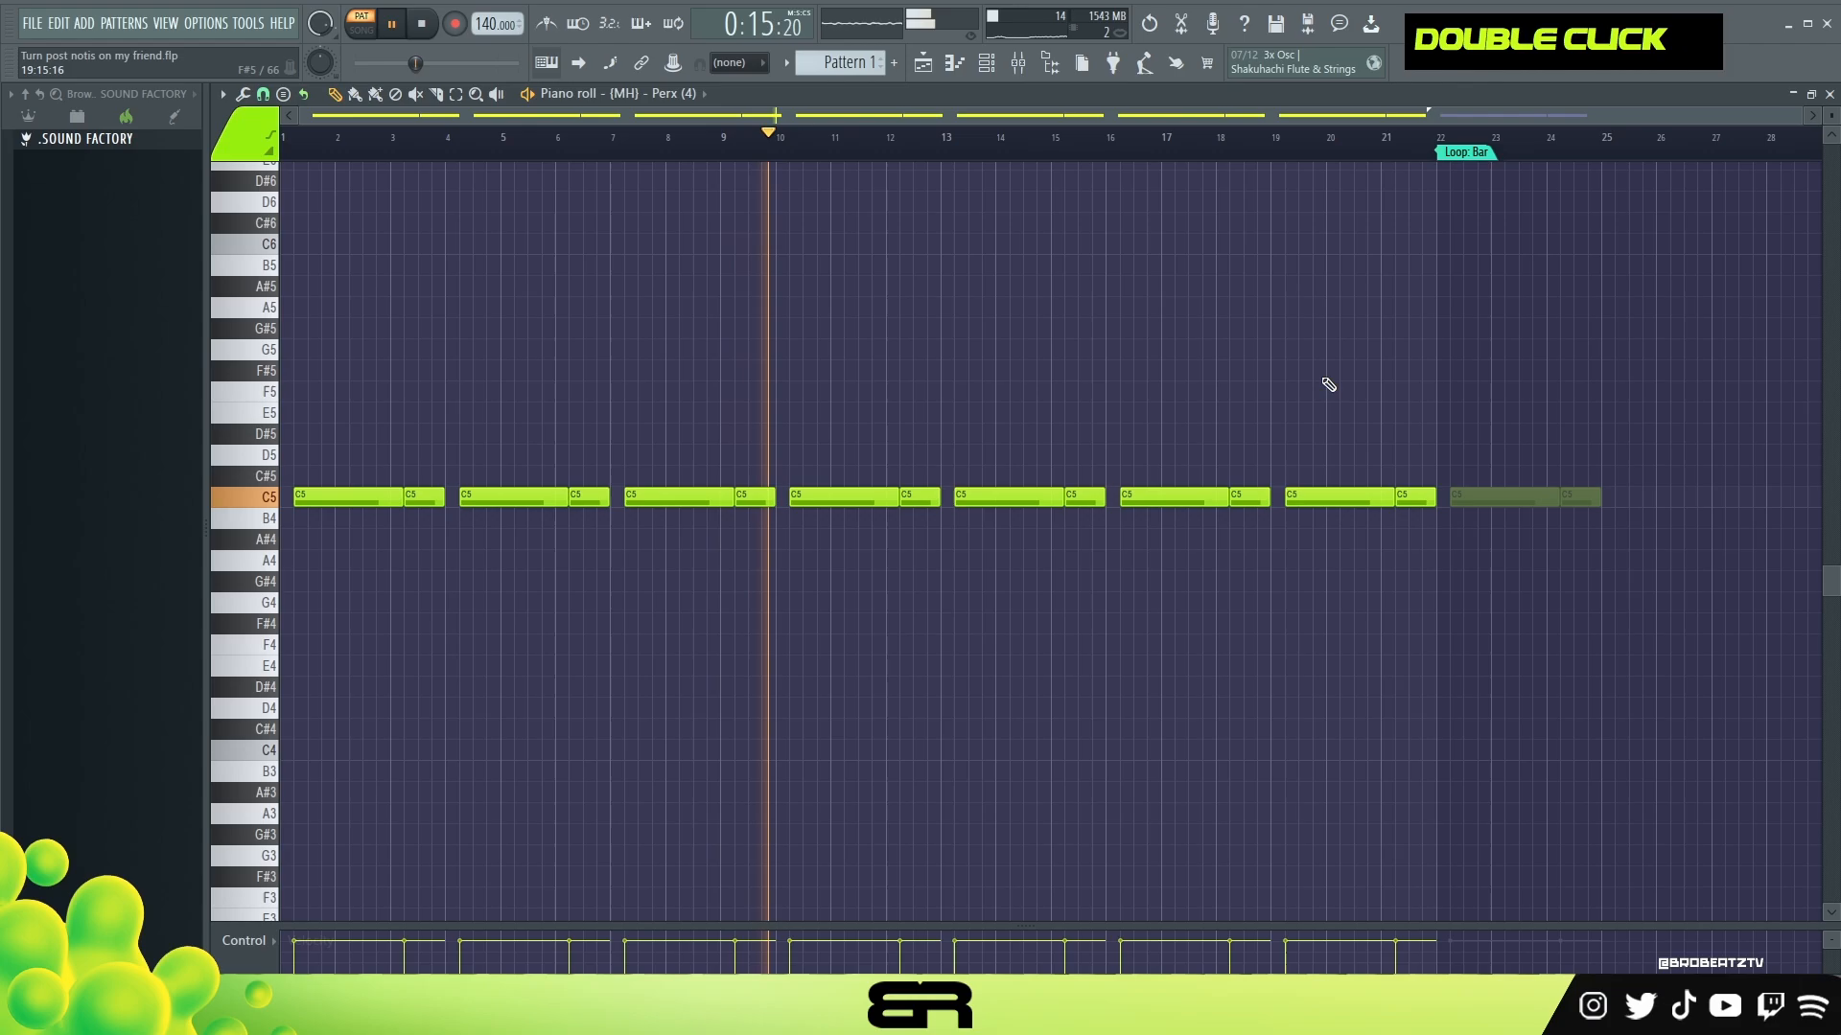
pyautogui.press('F6')
pyautogui.doubleClick(903, 380)
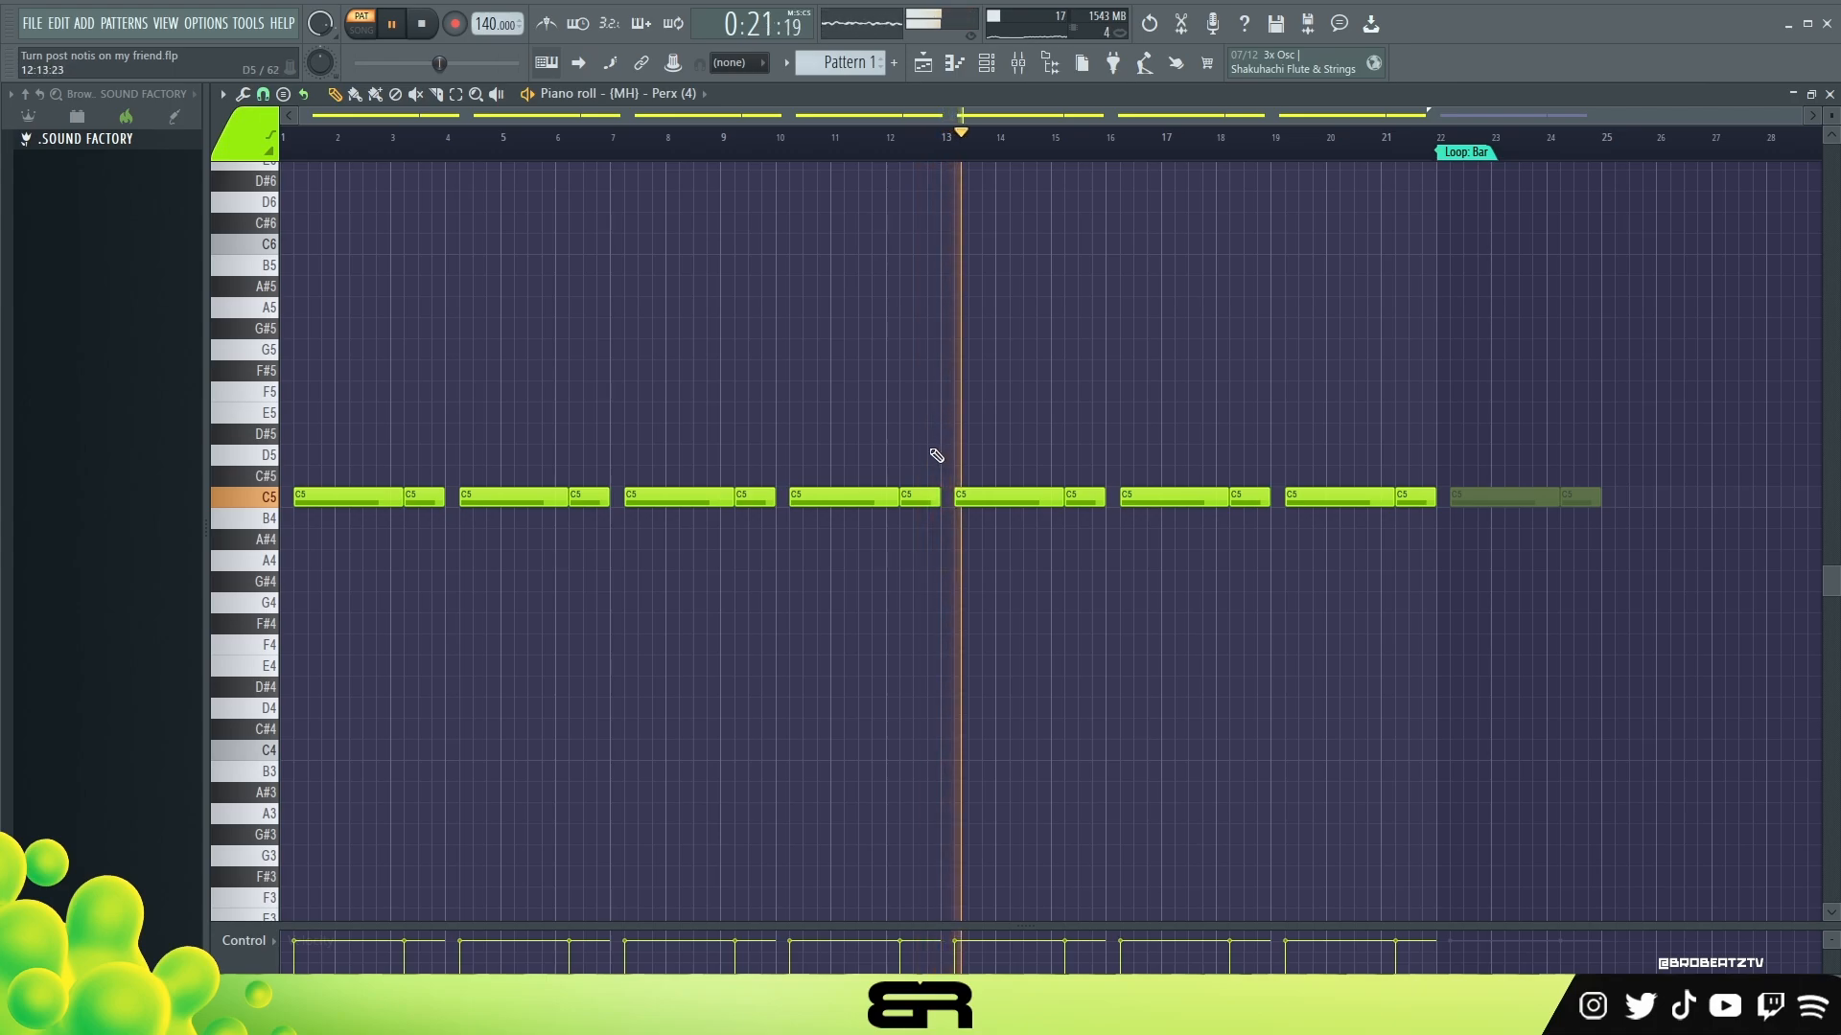
pyautogui.rightClick(920, 497)
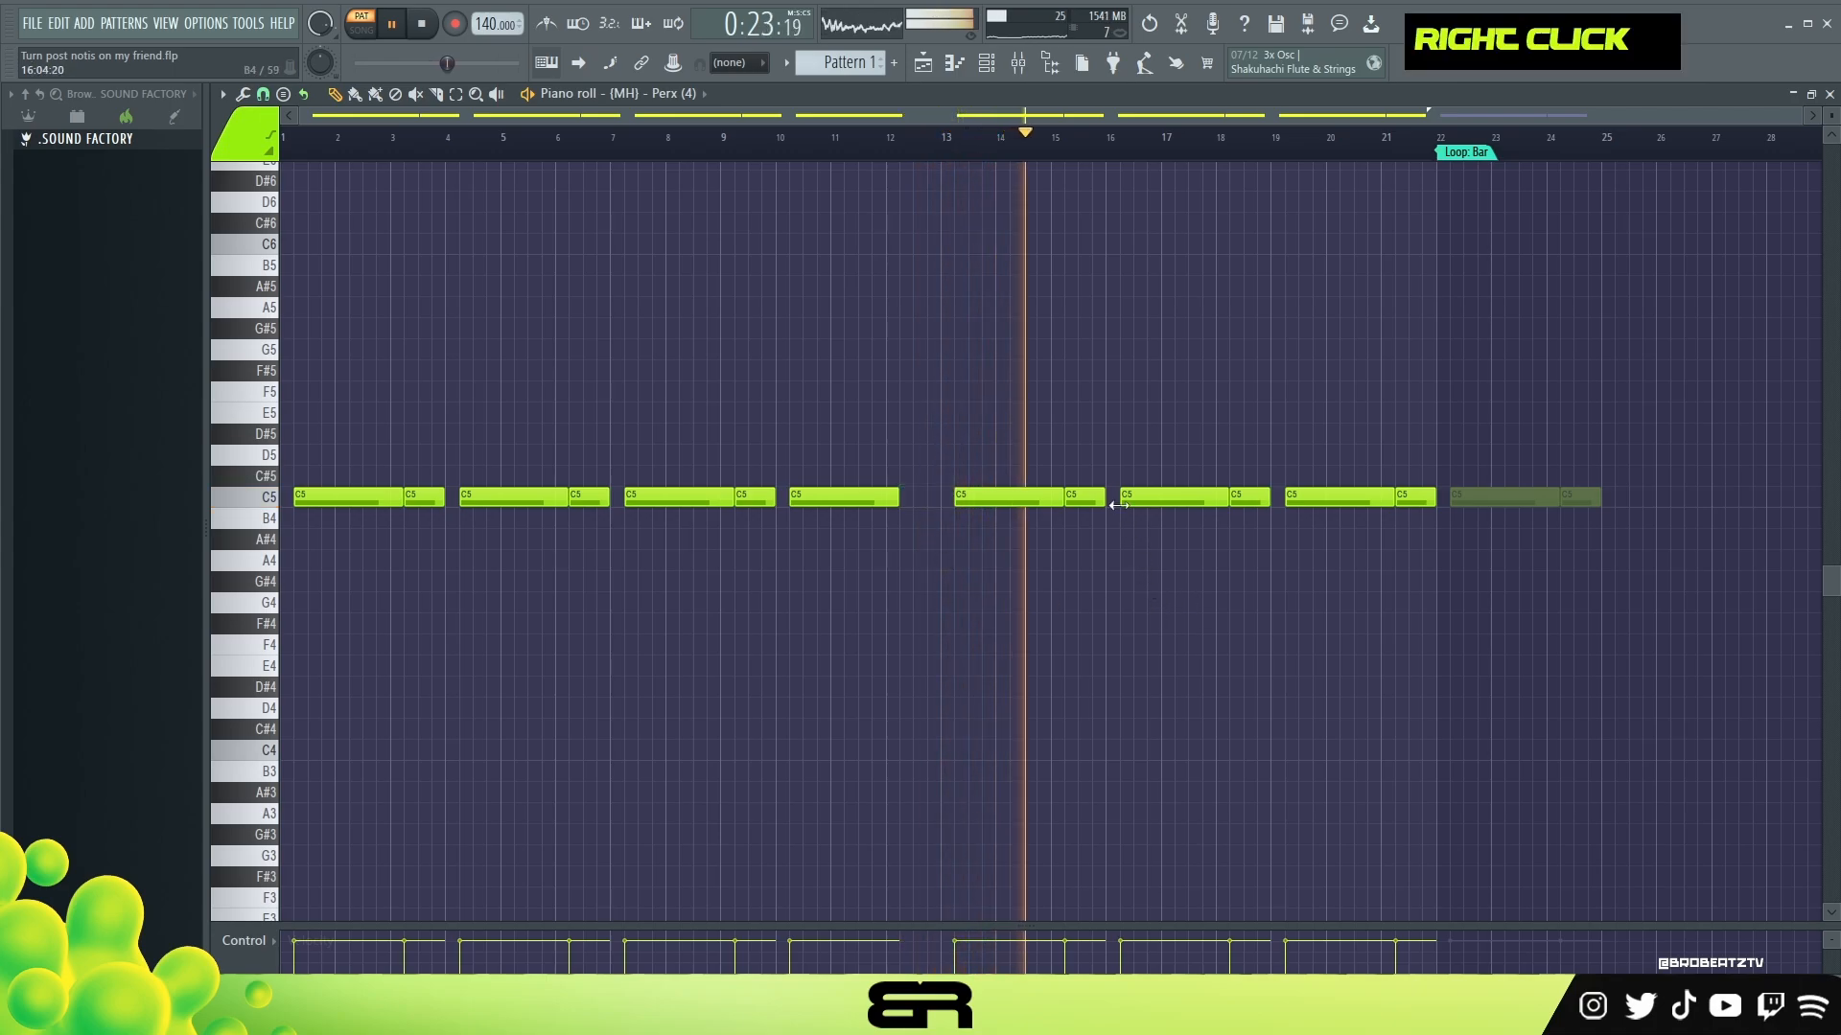
pyautogui.rightClick(1084, 497)
pyautogui.rightClick(1250, 496)
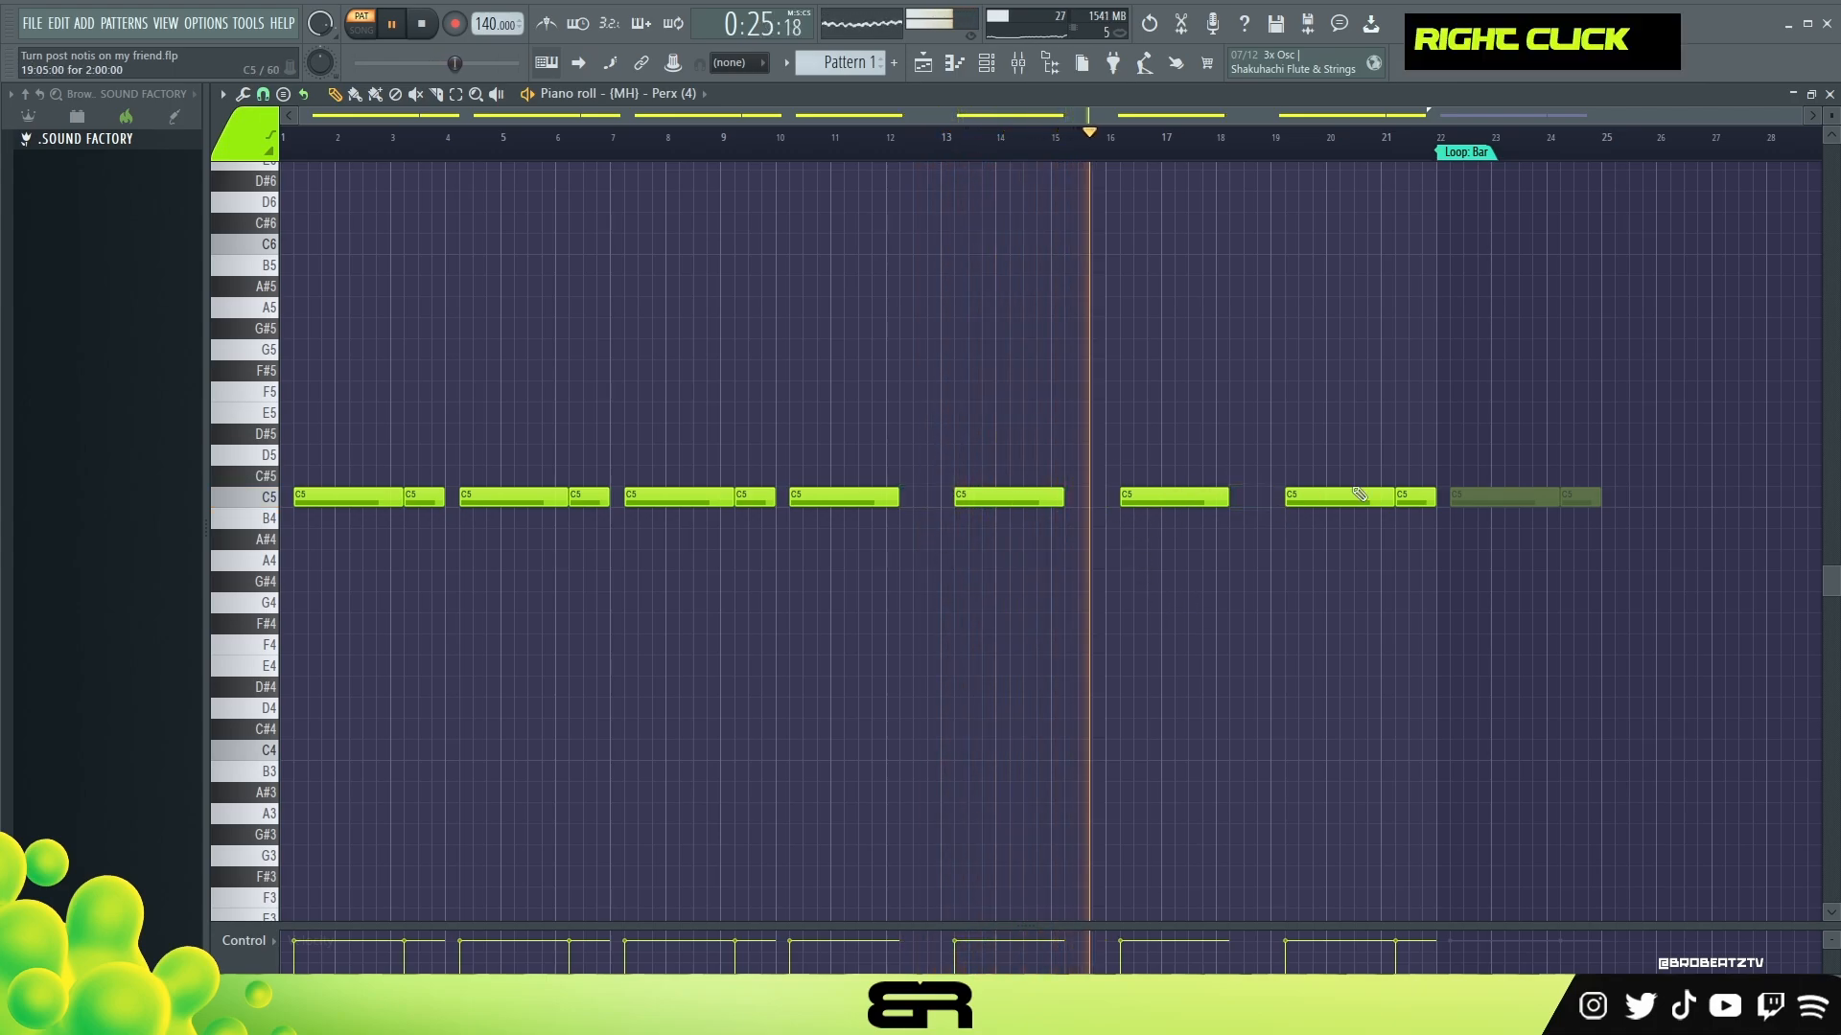
pyautogui.rightClick(1413, 496)
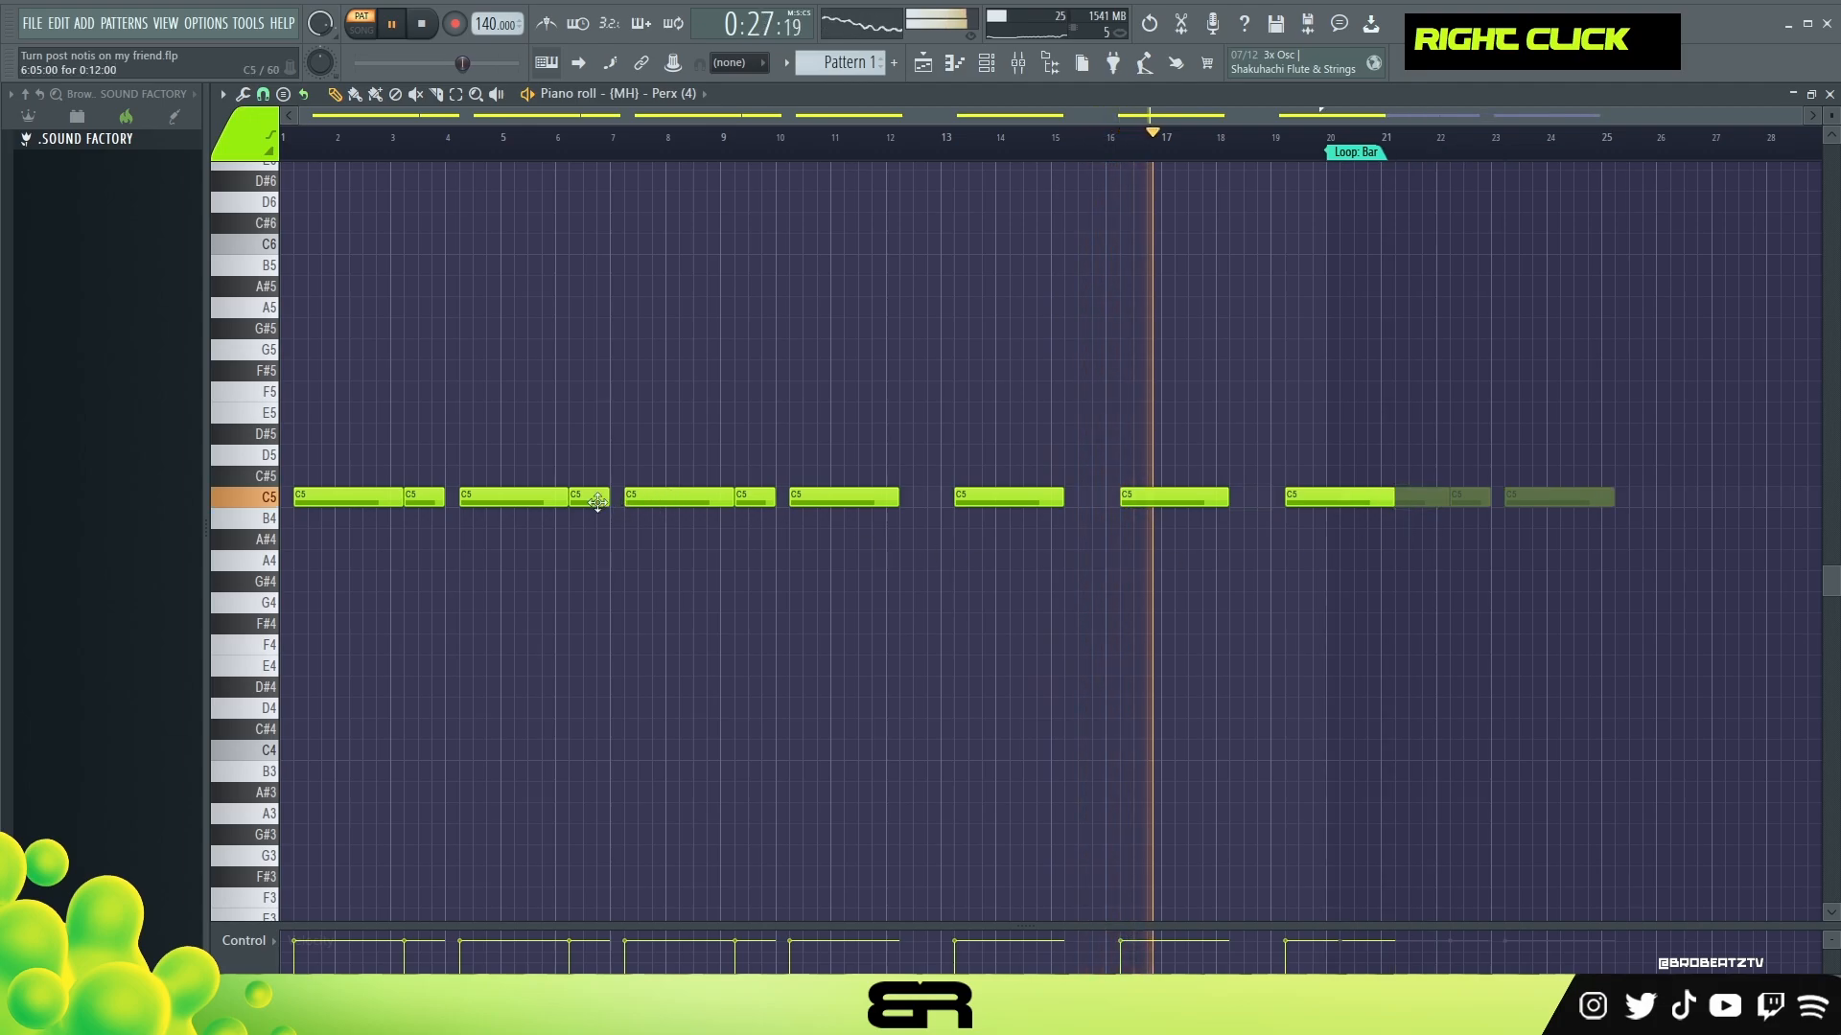
pyautogui.rightClick(424, 496)
pyautogui.rightClick(589, 497)
pyautogui.rightClick(755, 496)
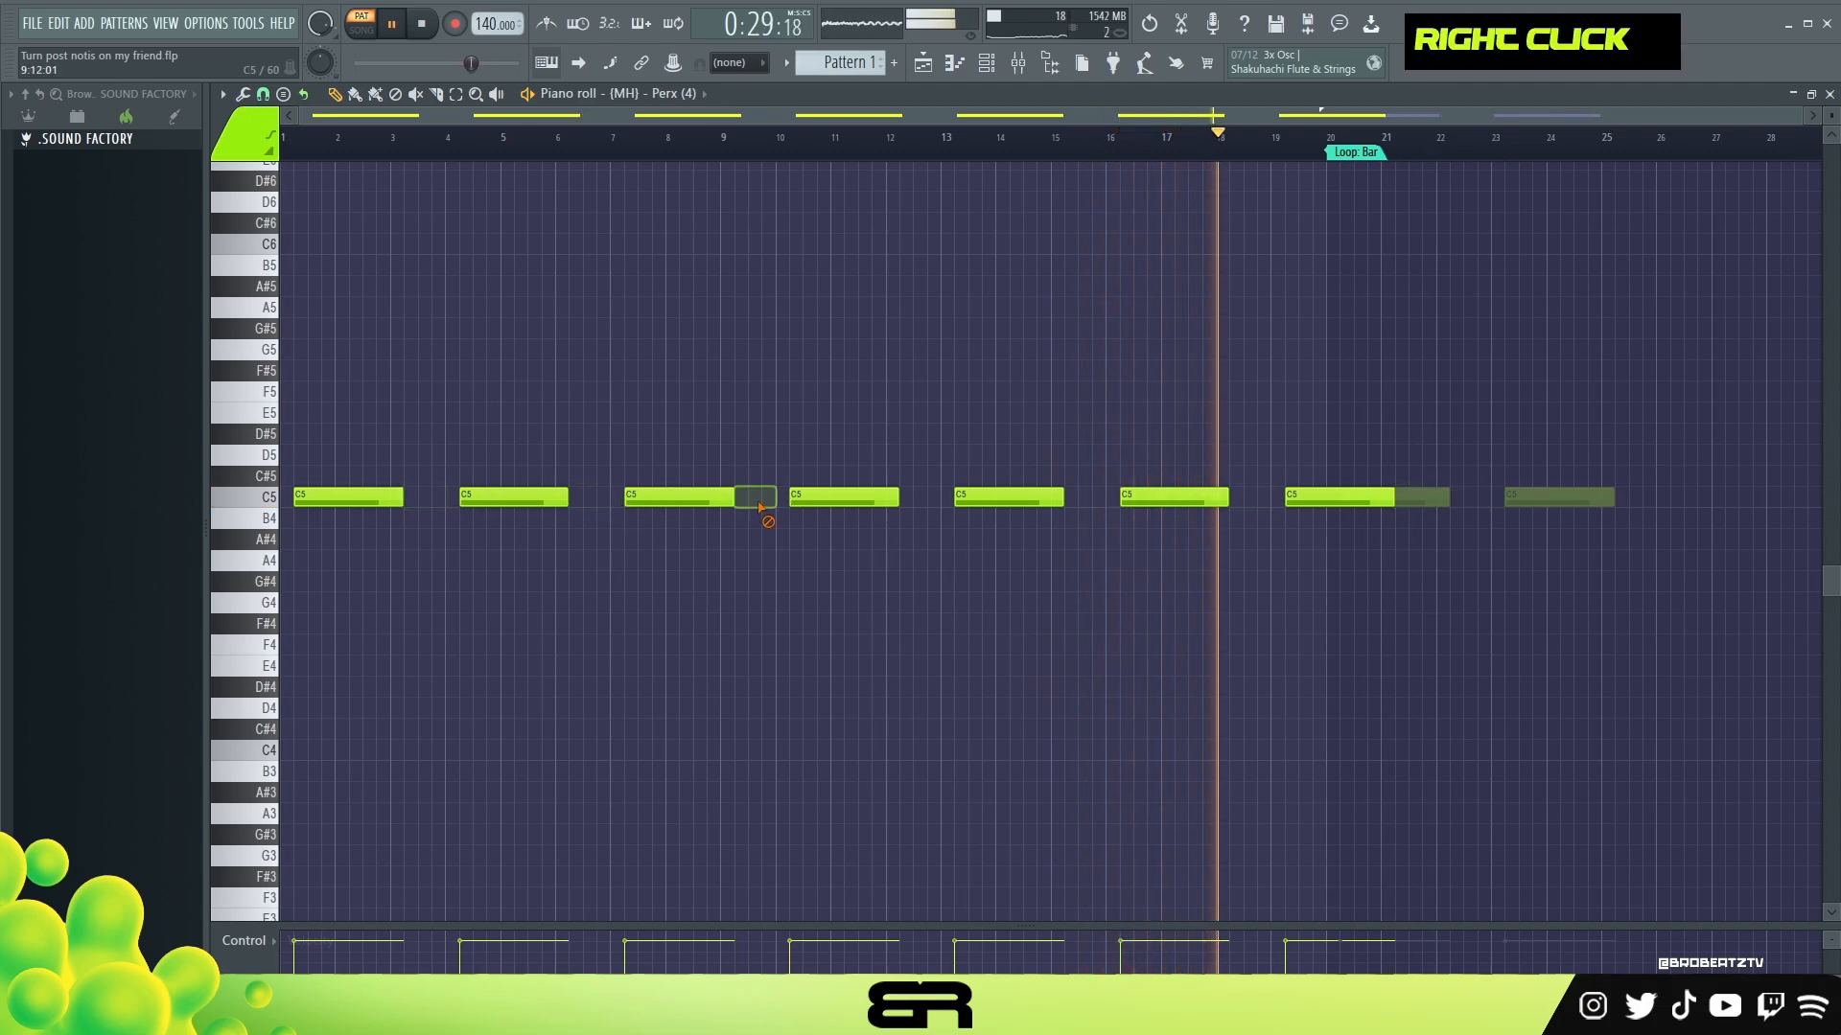
# Shorten the last Perx (4) note so it ends before the loop marker at bar 20, and return to the channel rack
pyautogui.moveTo(1395, 496); pyautogui.dragTo(1311, 498)
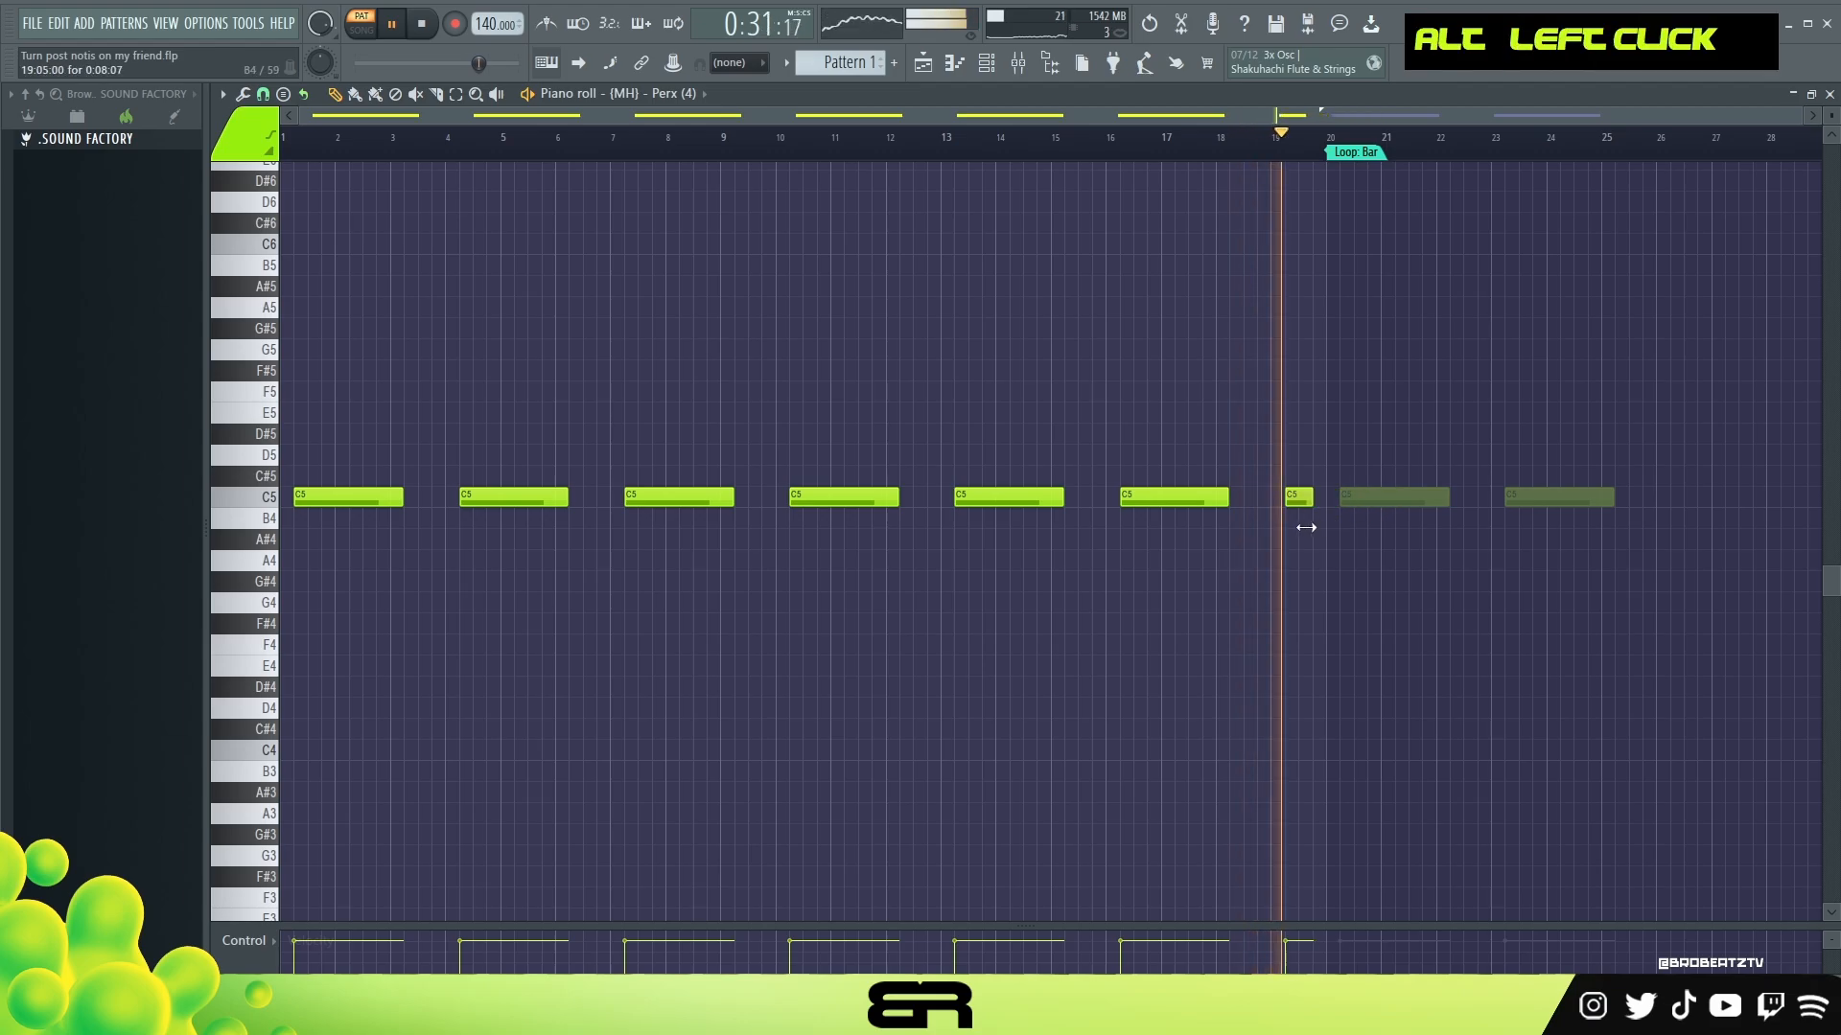
pyautogui.click(985, 62)
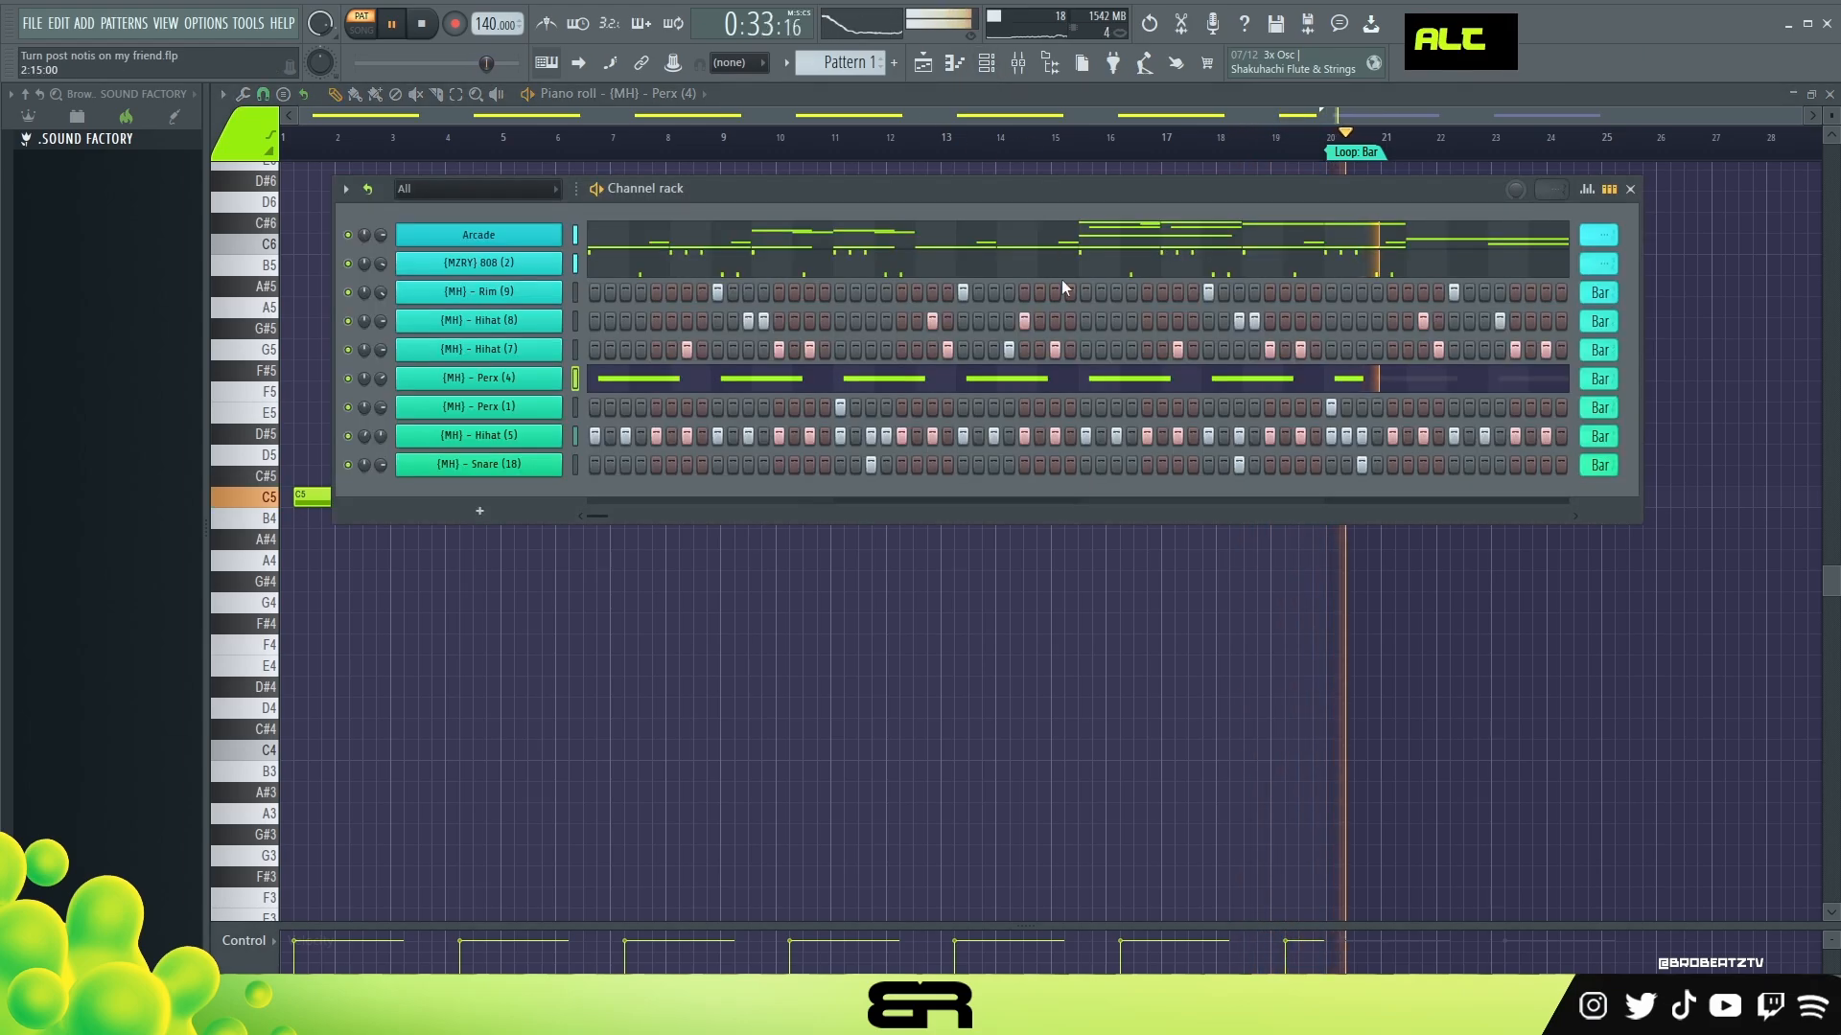
# Review the 808 (2) notes and the Arcade melody in the piano roll, and stop playback
pyautogui.click(1227, 266)
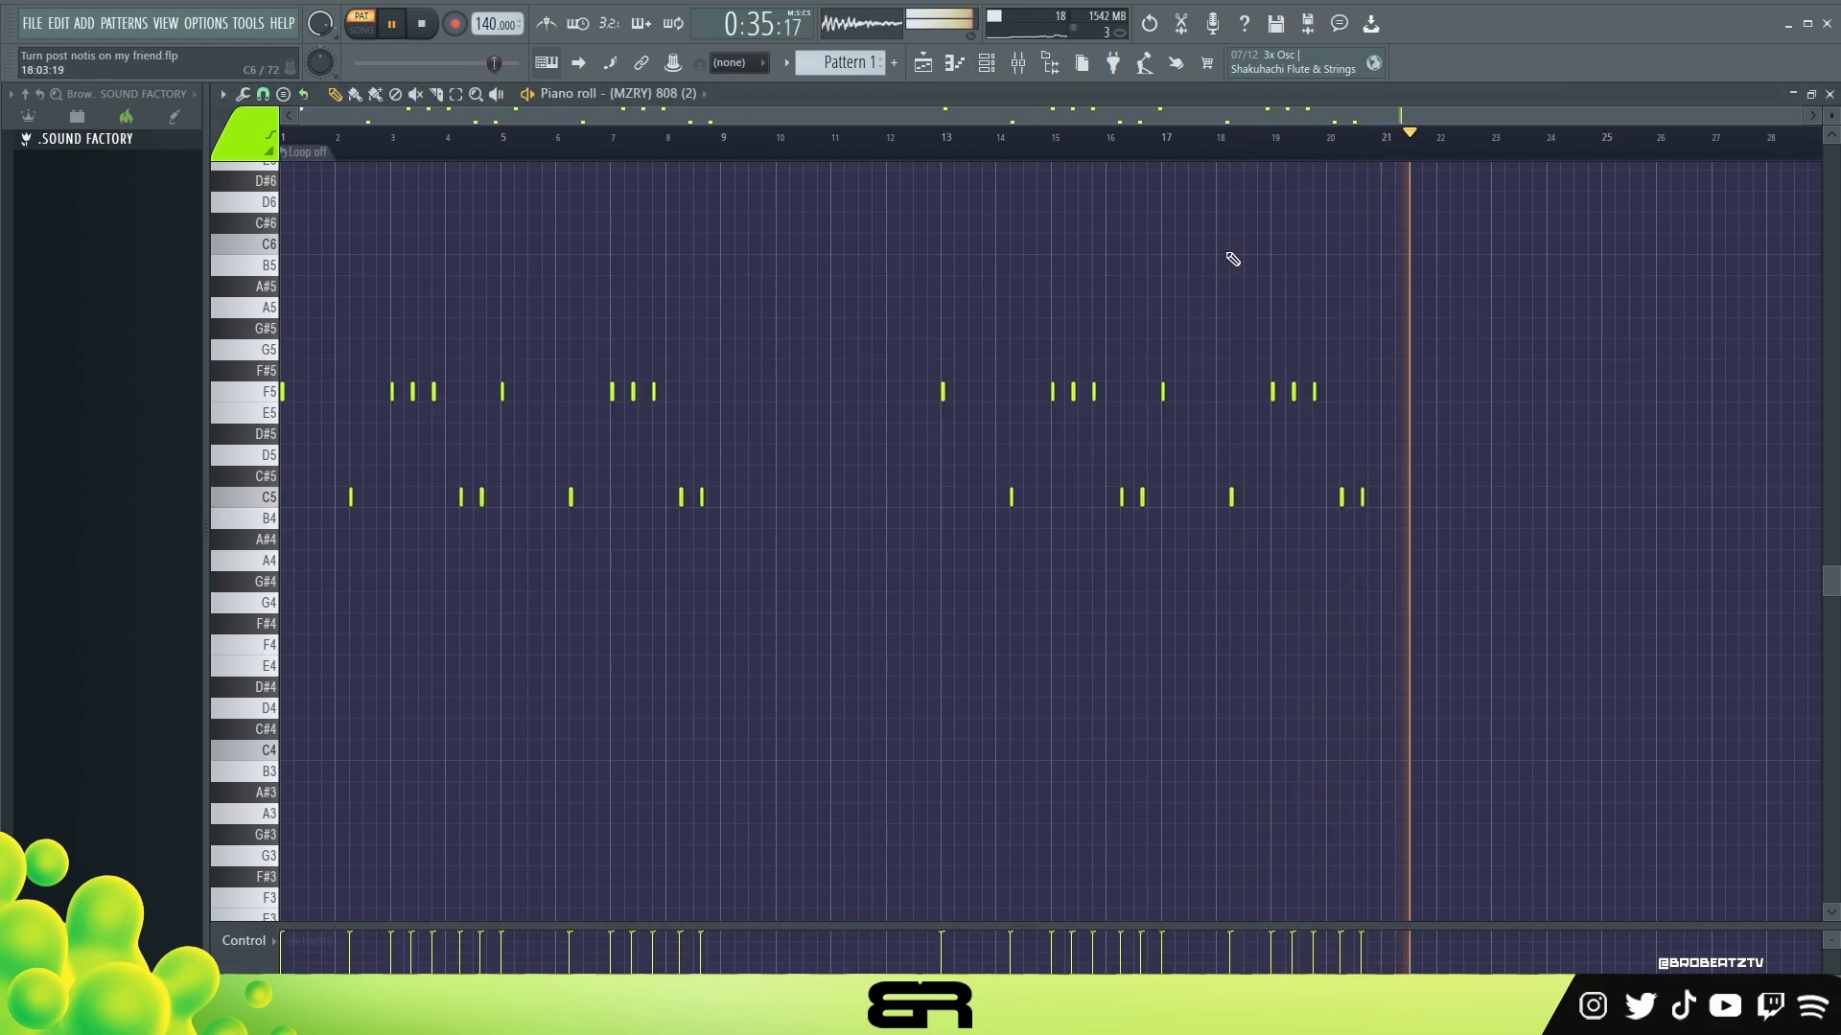
pyautogui.click(987, 64)
pyautogui.click(1058, 238)
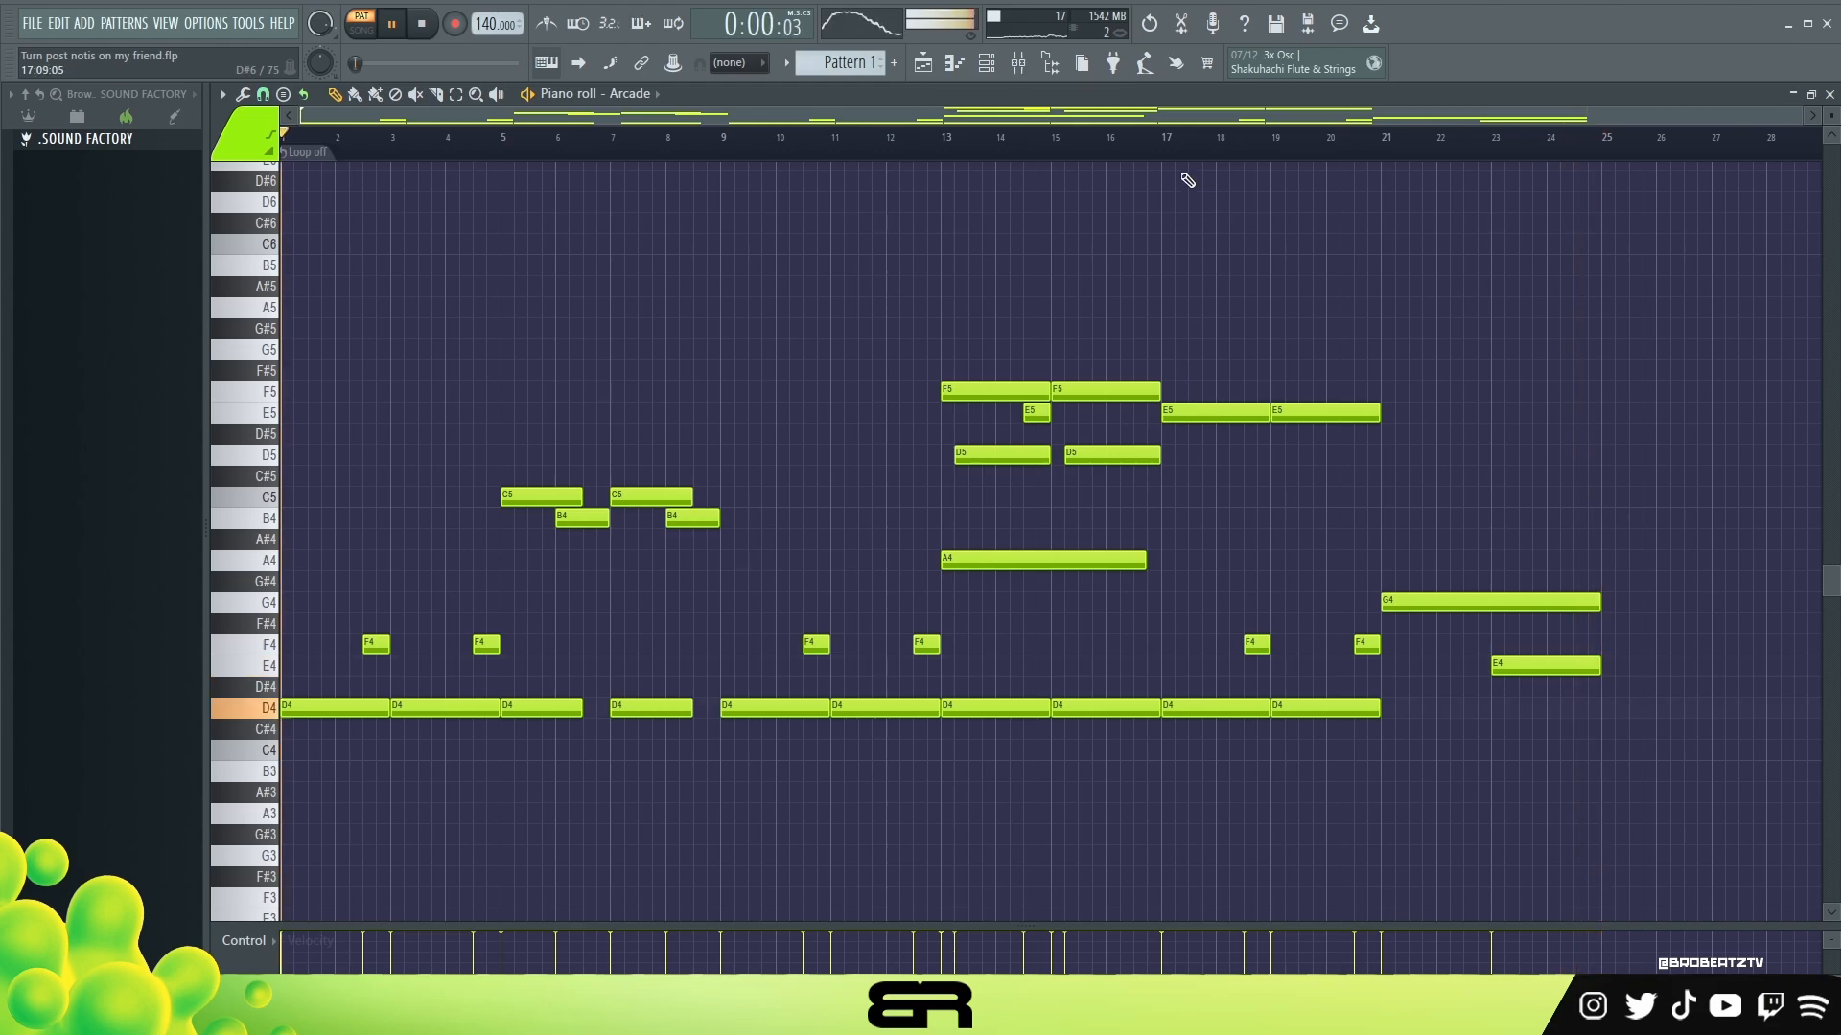
pyautogui.press('space')
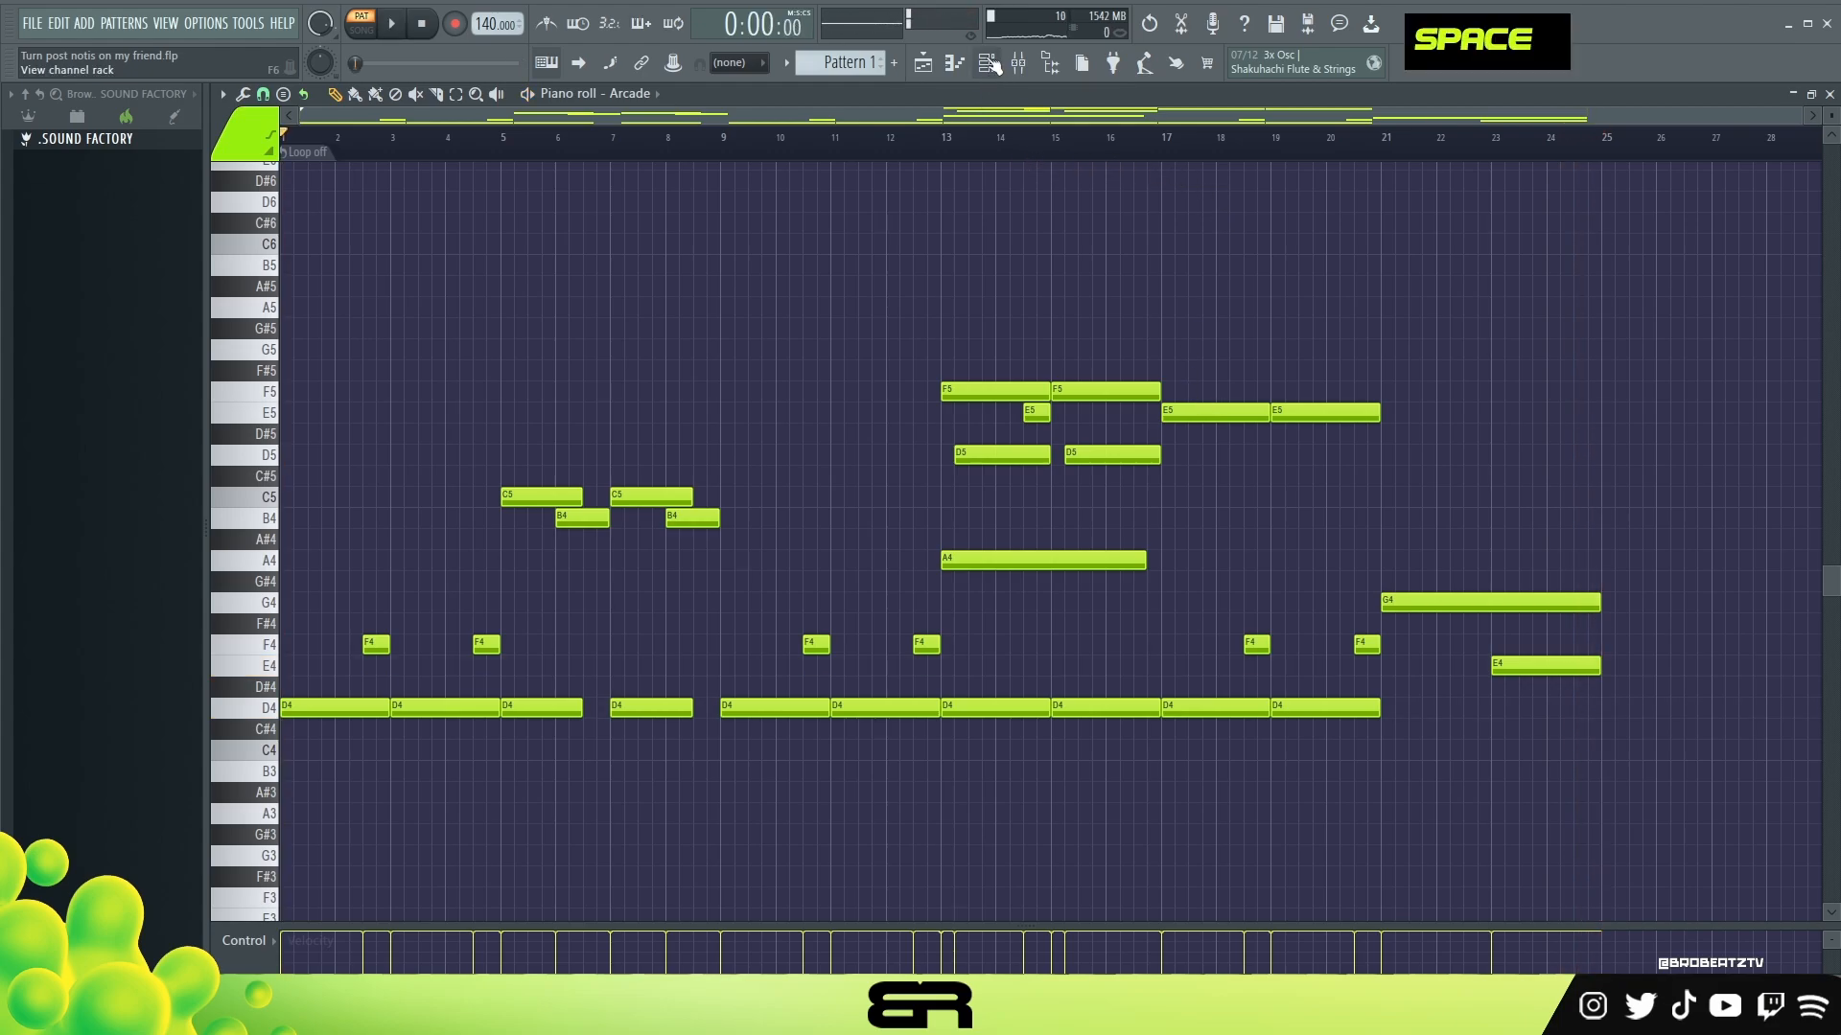
# Reopen the channel rack, open the Arcade instrument with its Easy Breeze preset, and position its window beside the channel names
pyautogui.click(987, 64)
pyautogui.moveTo(899, 192); pyautogui.dragTo(842, 199)
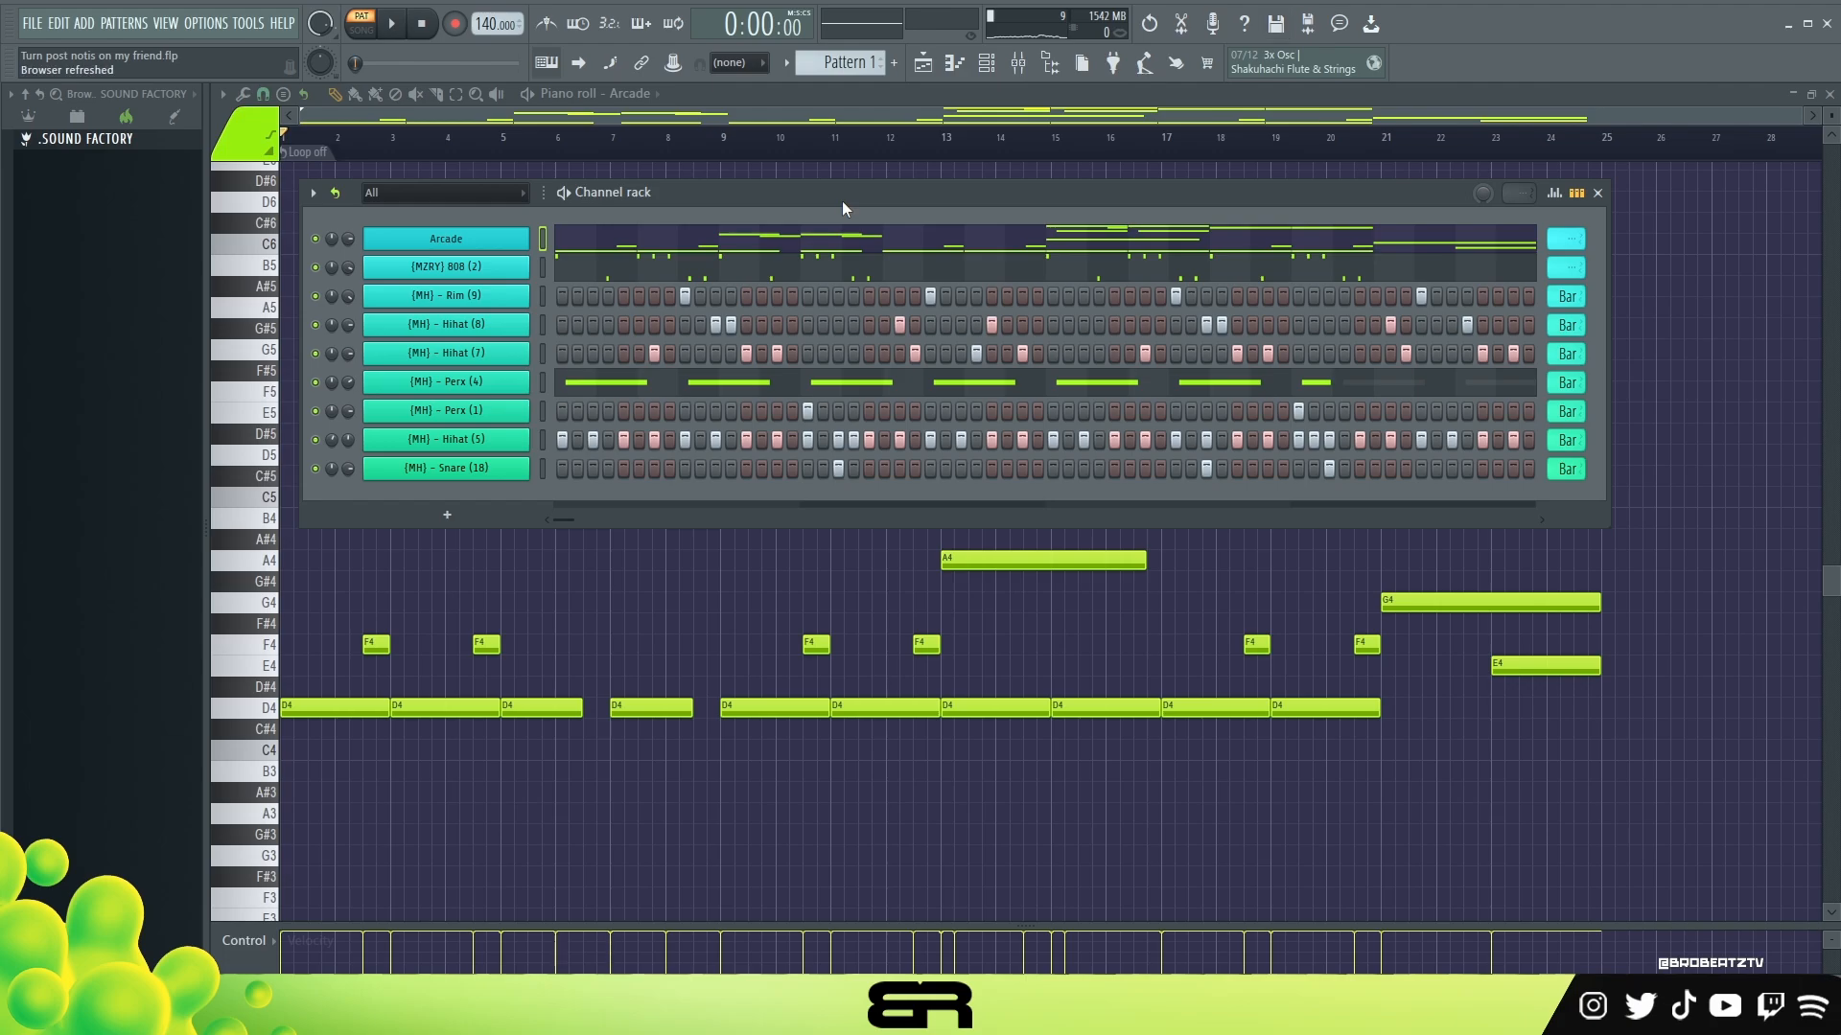
pyautogui.doubleClick(436, 249)
pyautogui.moveTo(843, 194); pyautogui.dragTo(717, 199)
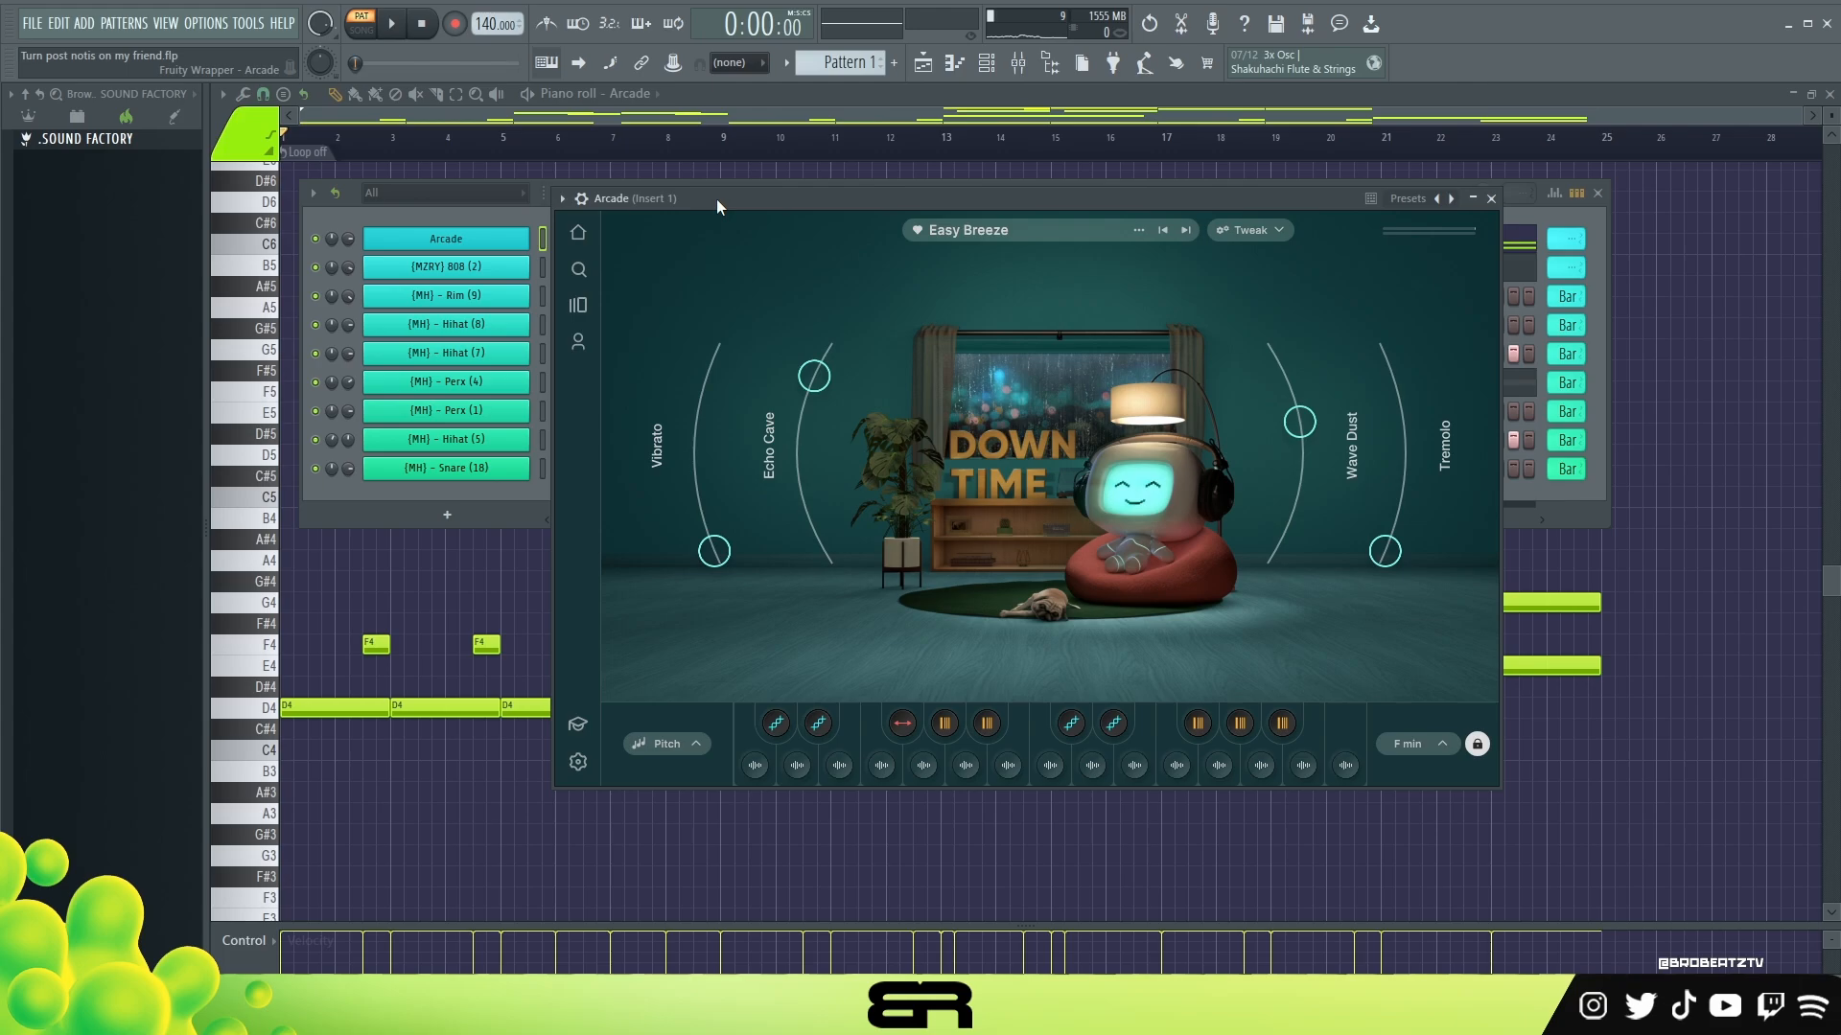
pyautogui.moveTo(716, 198); pyautogui.dragTo(721, 199)
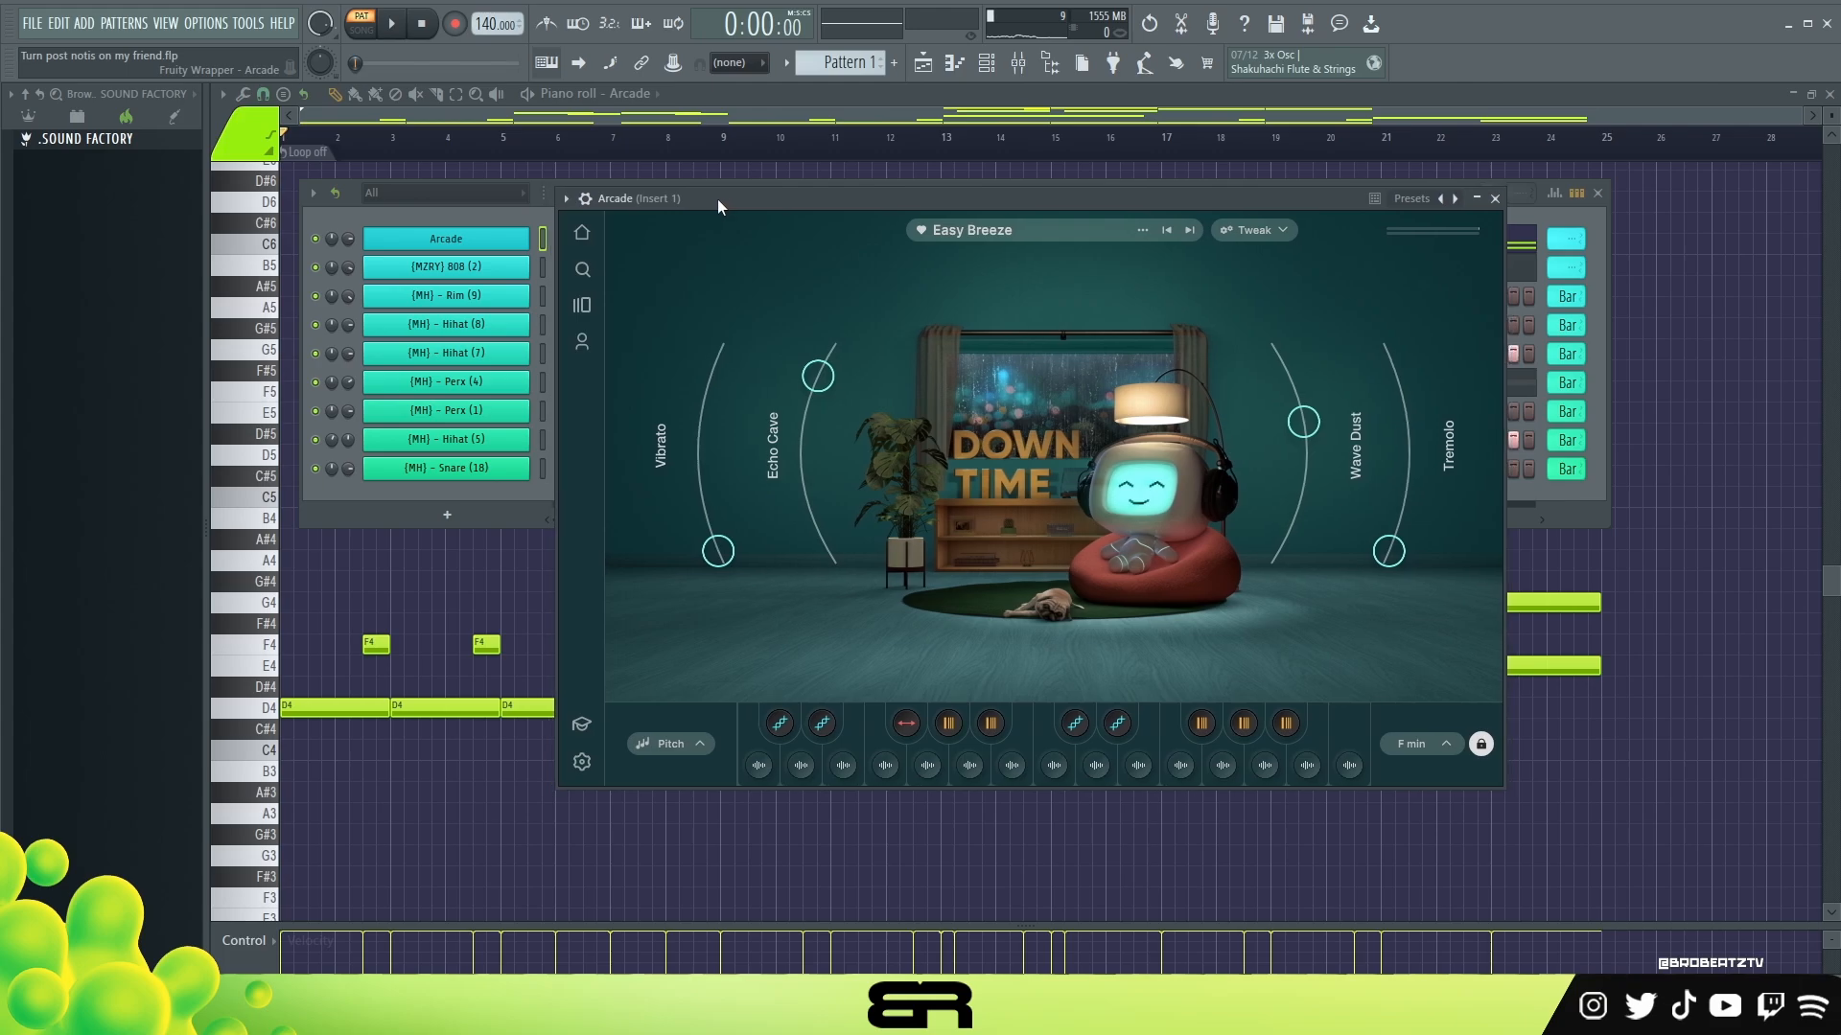
pyautogui.moveTo(761, 203); pyautogui.dragTo(763, 198)
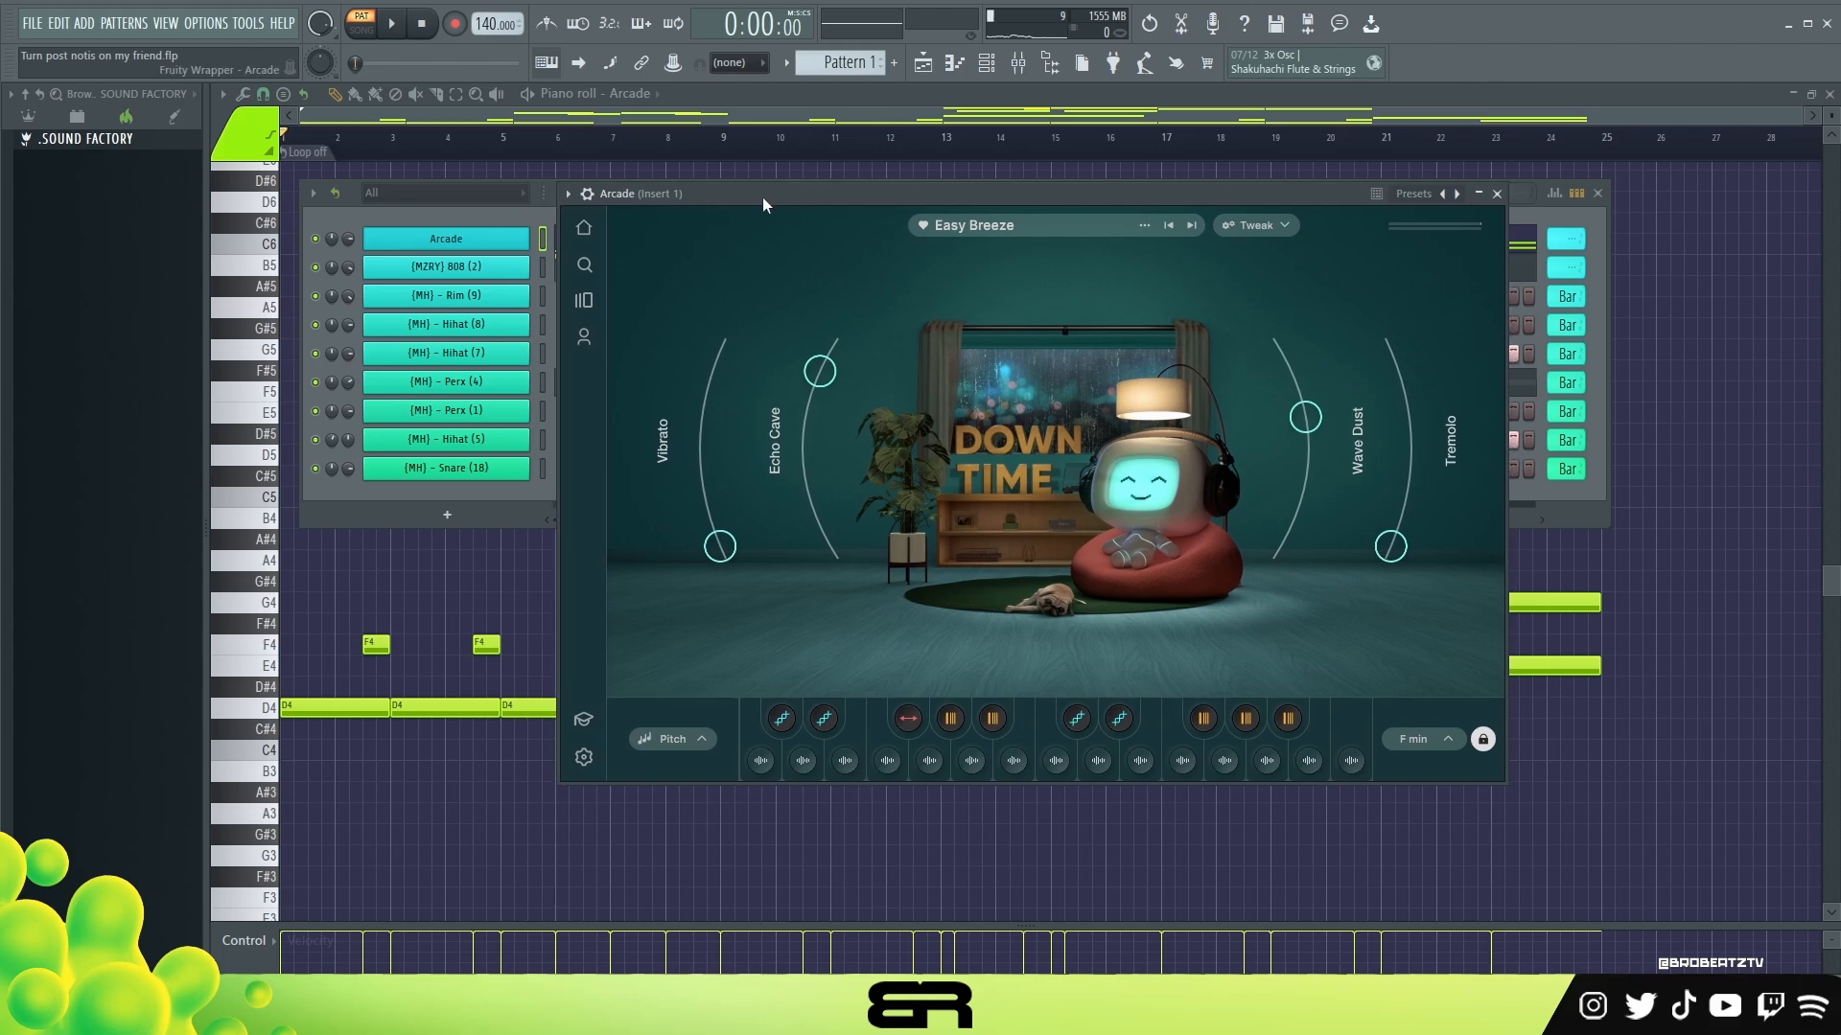